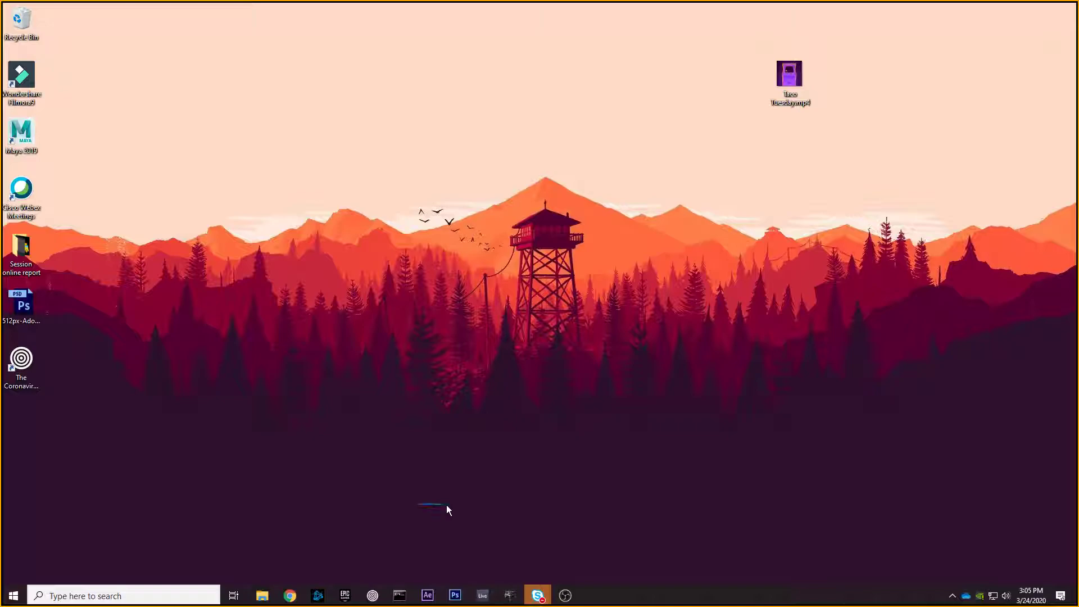
- Move the Taco Tuesday.mp4 icon to the desktop's top-right corner, then start After Effects from the taskbar
left_click_drag(490, 503, 466, 419)
left_click_drag(790, 76, 1040, 34)
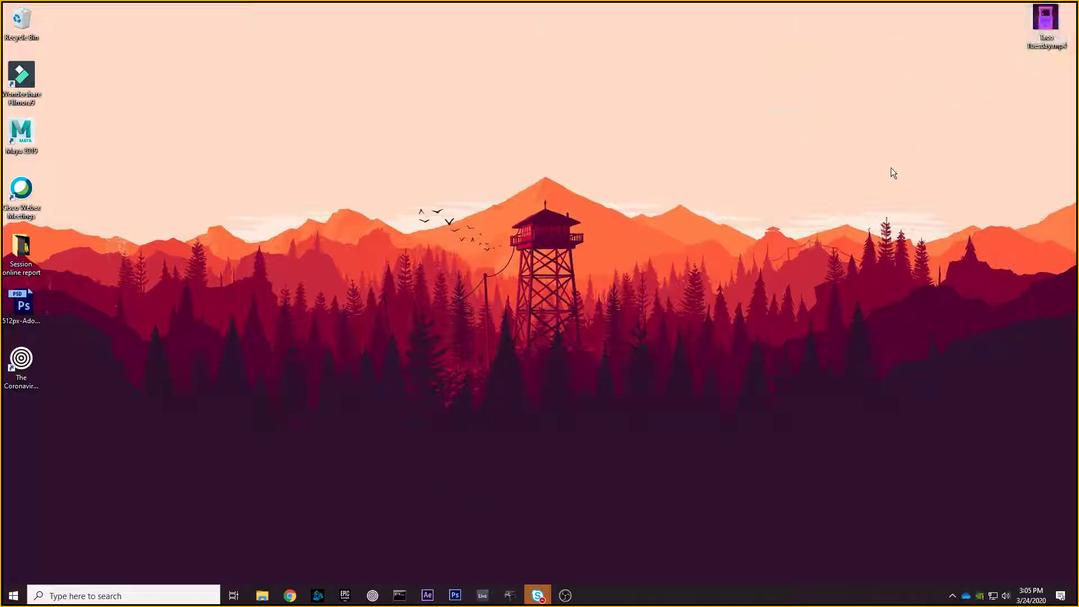
left_click(427, 595)
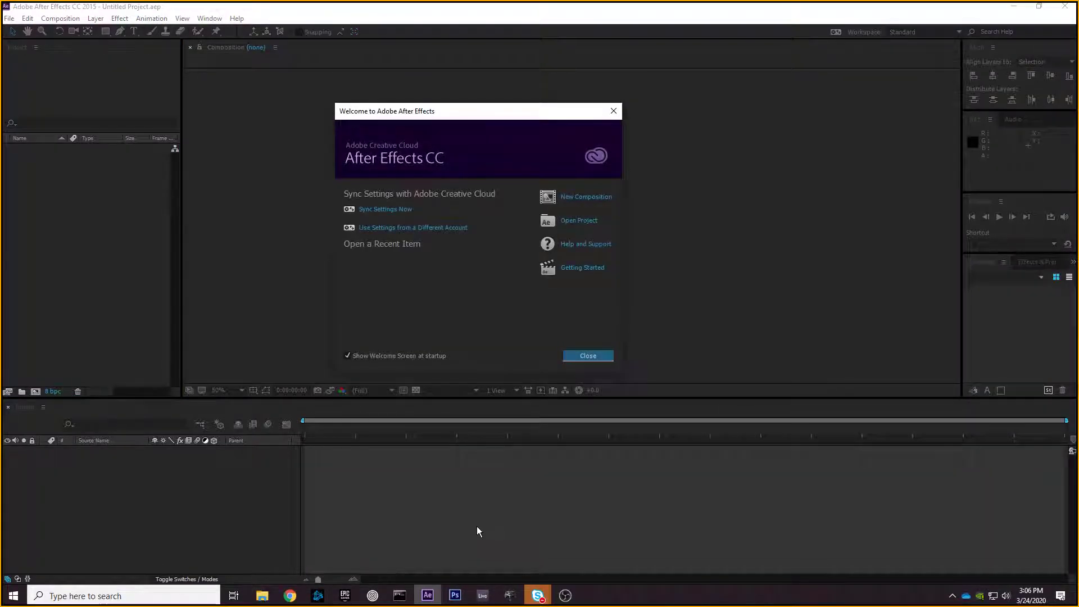
- Shift the Welcome to Adobe After Effects window slightly right and down, then close it
left_click_drag(474, 110, 517, 110)
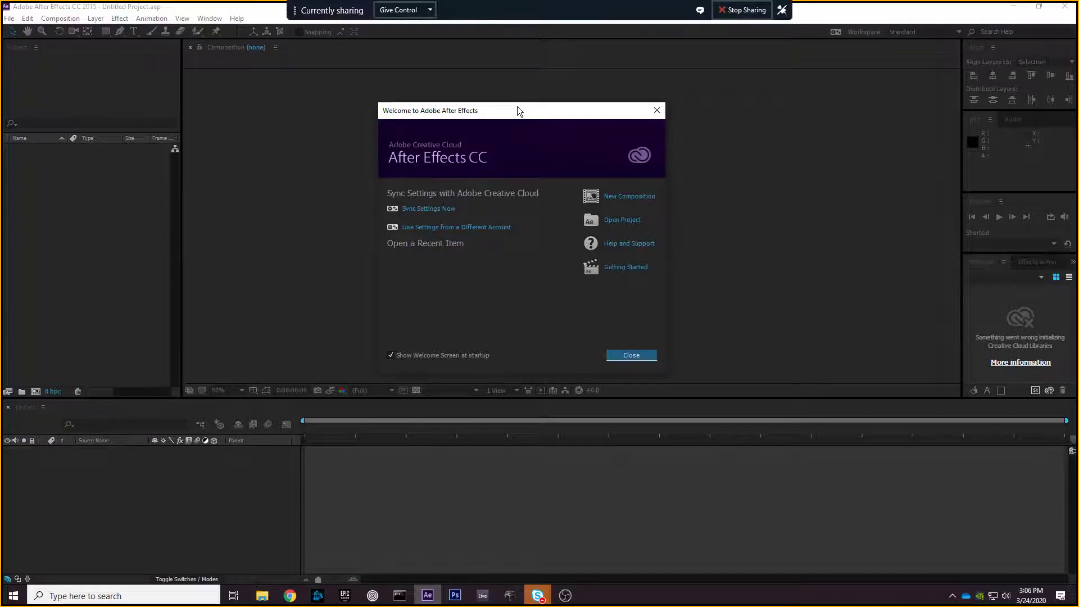
mouse_move(531, 106)
left_mouse_down()
mouse_move(579, 125)
mouse_move(525, 139)
mouse_move(427, 116)
mouse_move(542, 113)
left_mouse_up()
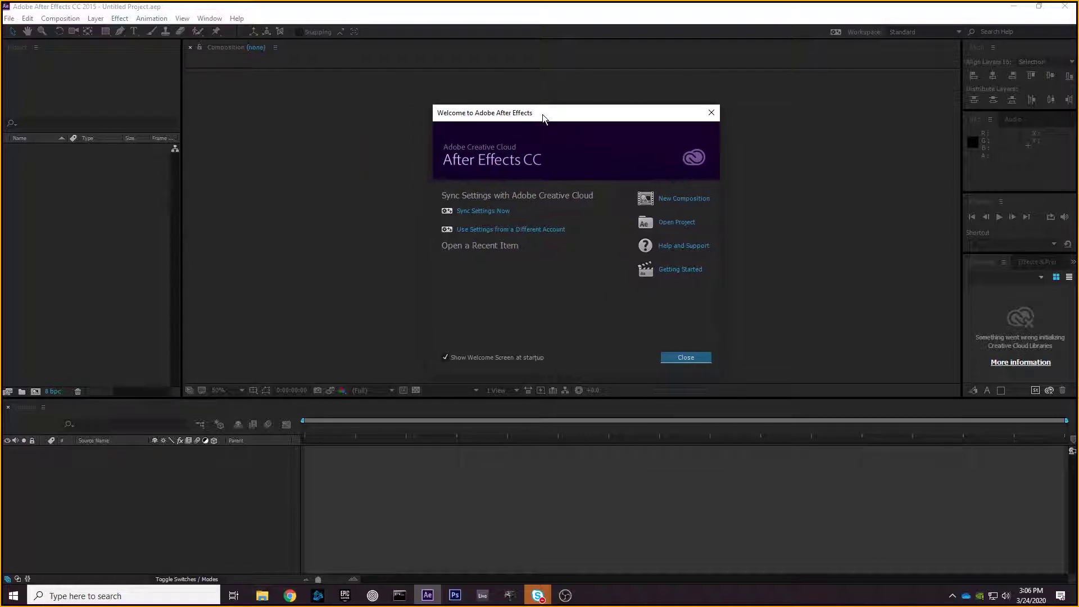
left_click(685, 358)
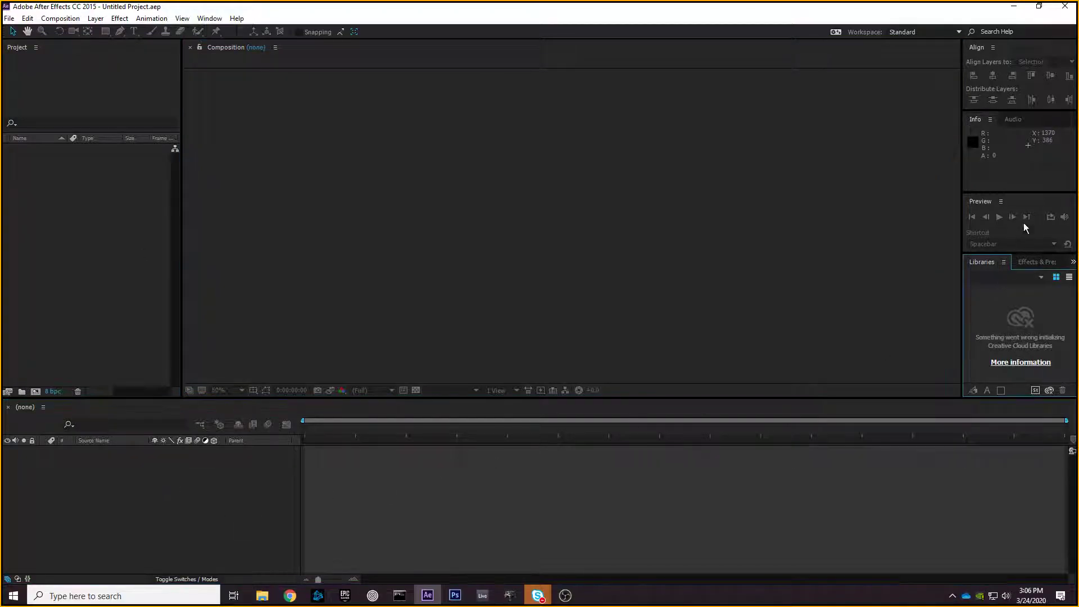
- Toggle between the Info readout and the audio meters, then close the Audio panel
left_click(1020, 120)
left_click(980, 119)
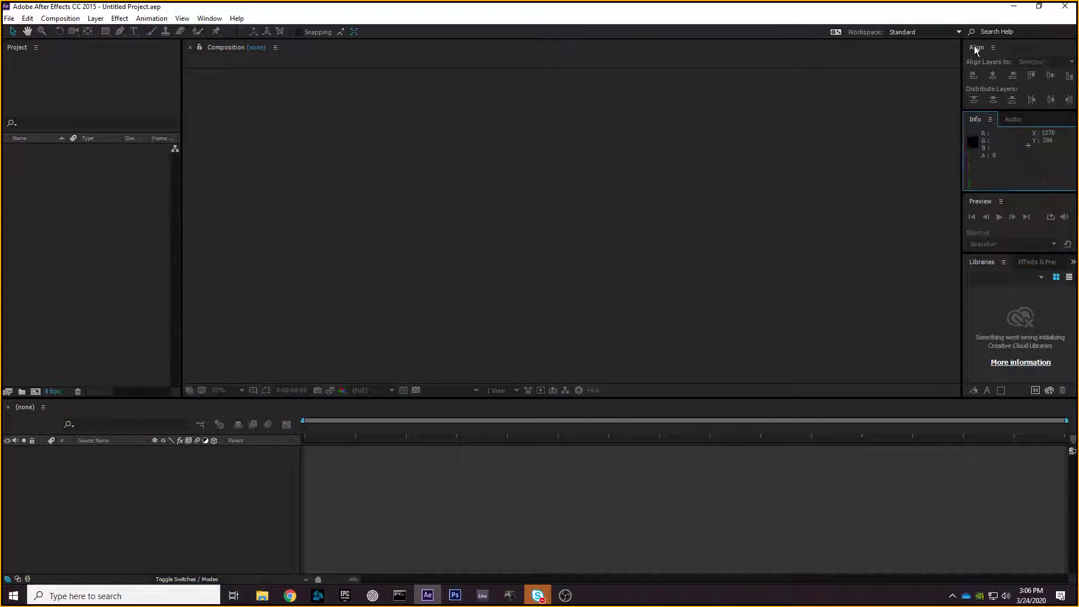
left_click(1011, 119)
left_click(996, 121)
left_click(1008, 118)
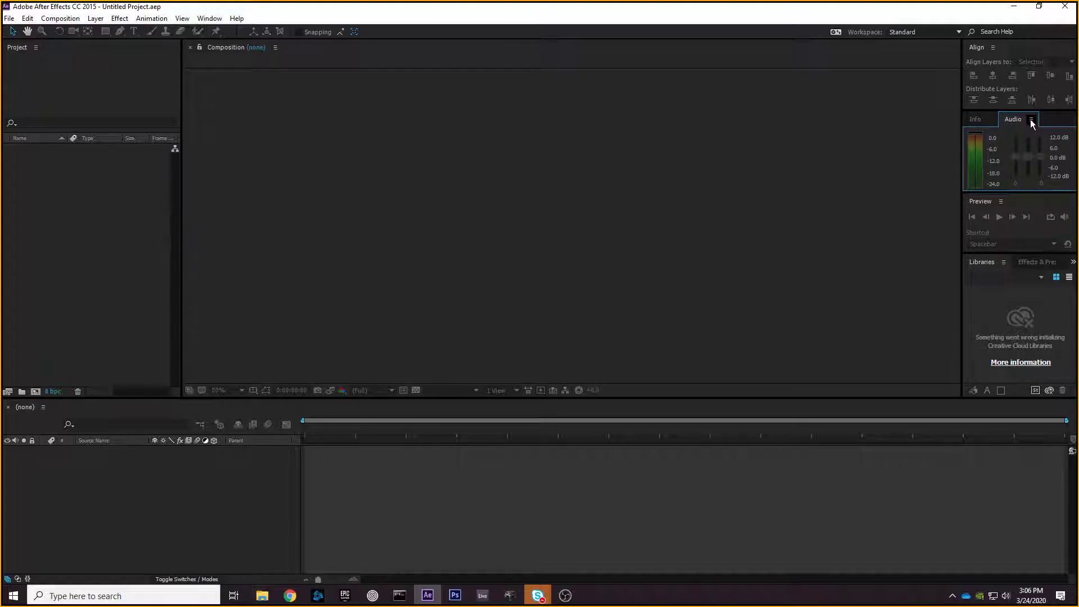
left_click(1032, 120)
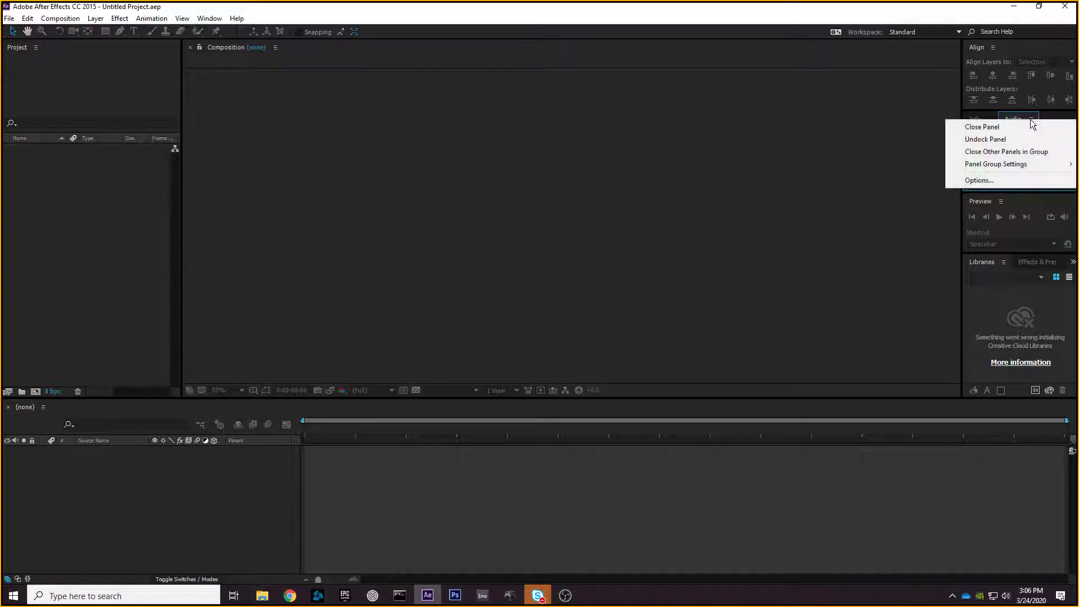
left_click(1000, 130)
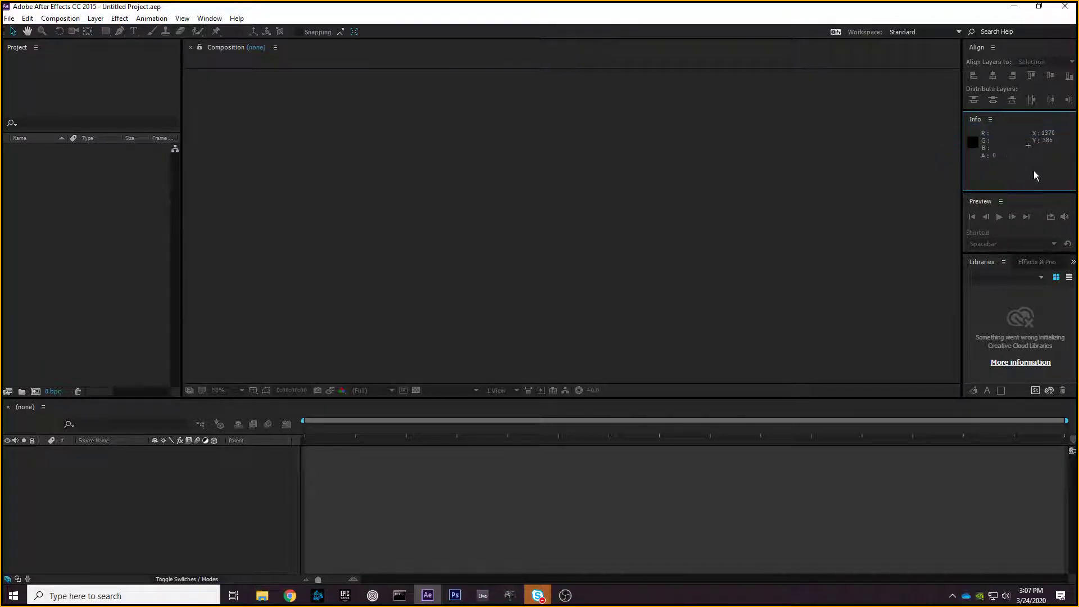
- Toggle the Align panel off and on, and add the Brushes panel from the Window menu
left_click(209, 18)
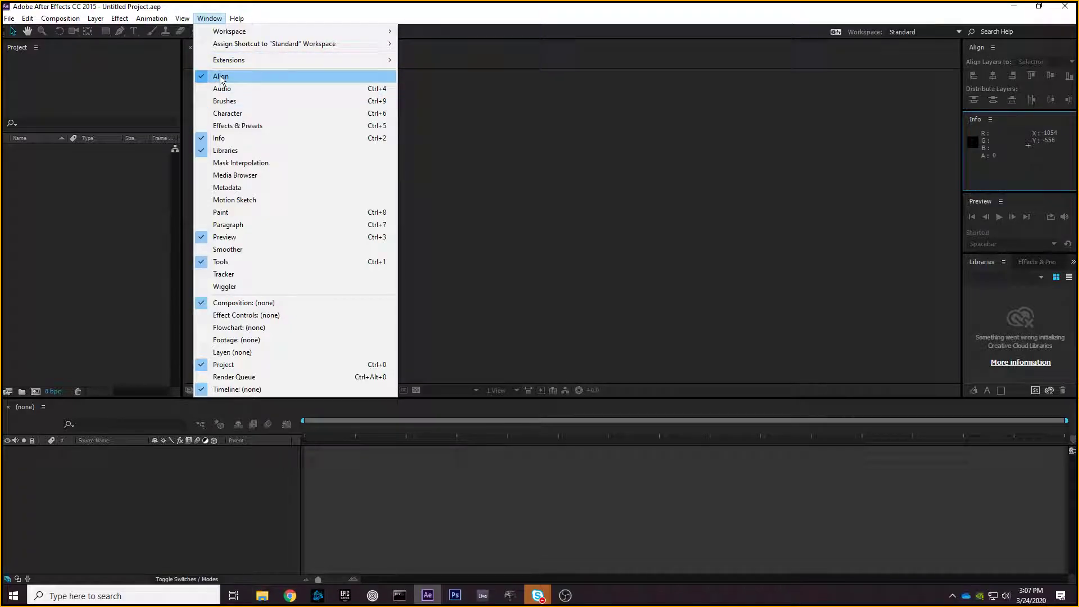
left_click(221, 79)
left_click(213, 22)
left_click(235, 76)
left_click(211, 22)
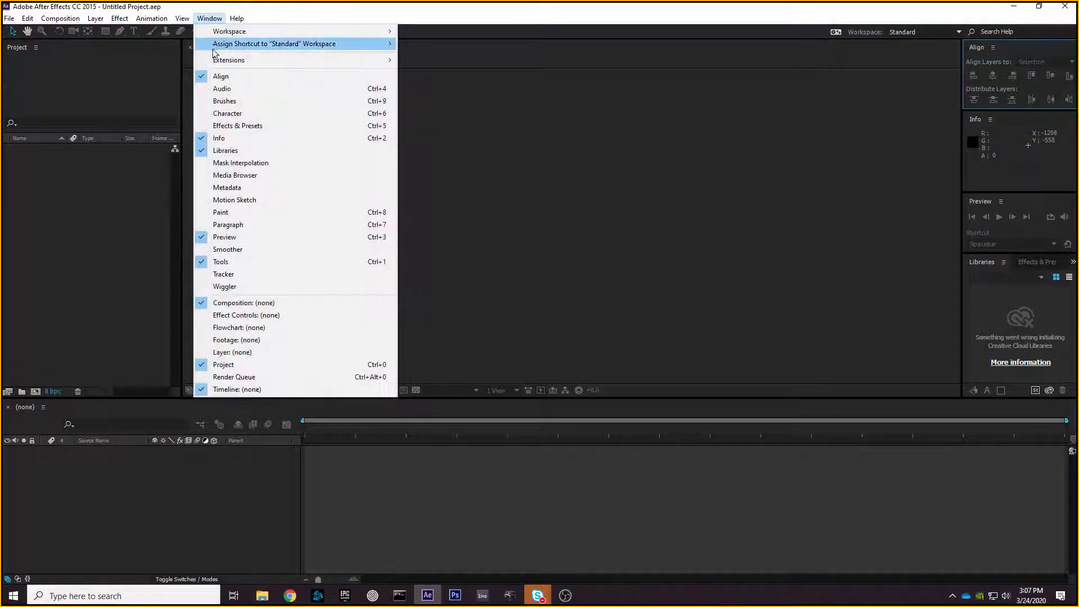
left_click(229, 101)
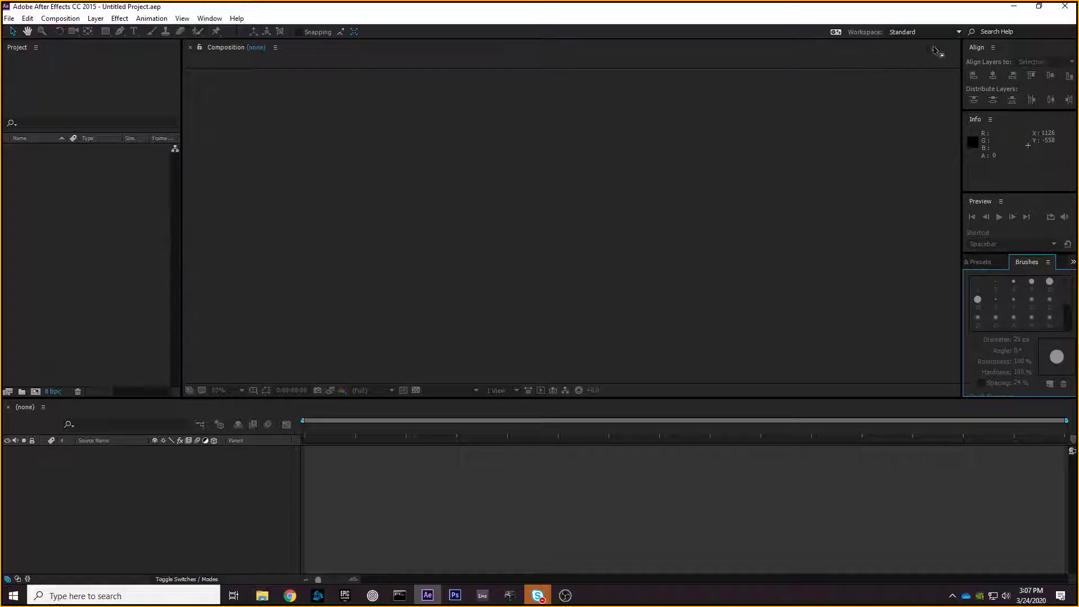
- Try the Animation workspace, then return to the Standard workspace
left_click(906, 32)
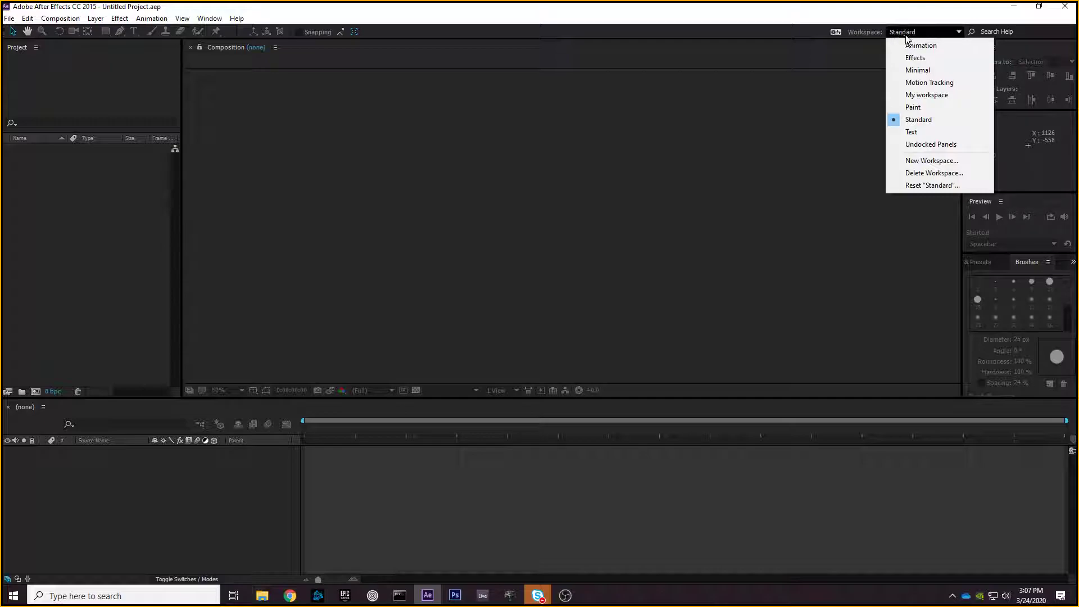
left_click(919, 48)
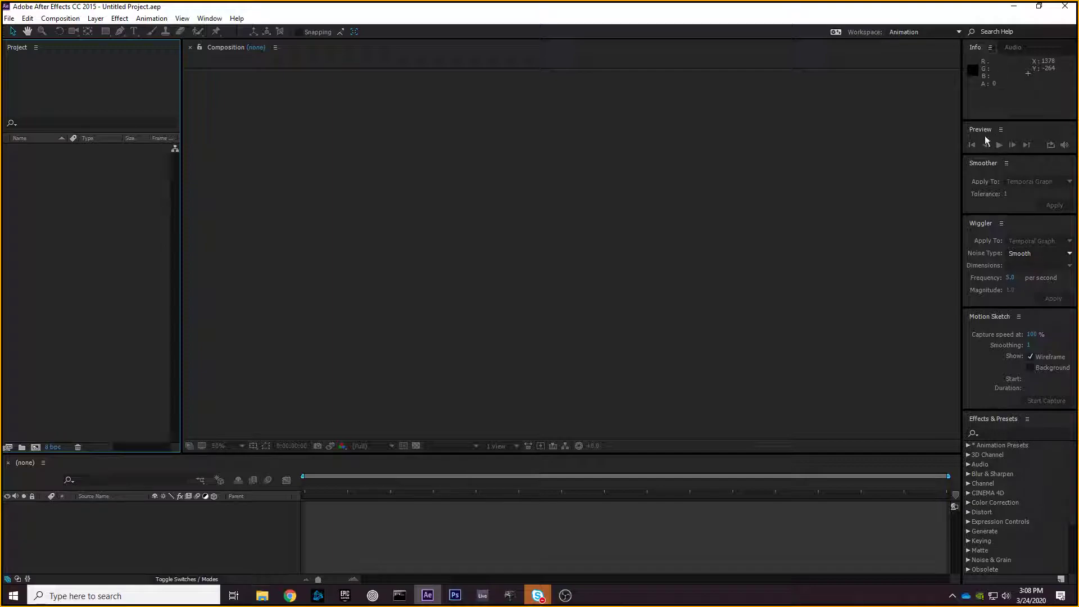
left_click(909, 32)
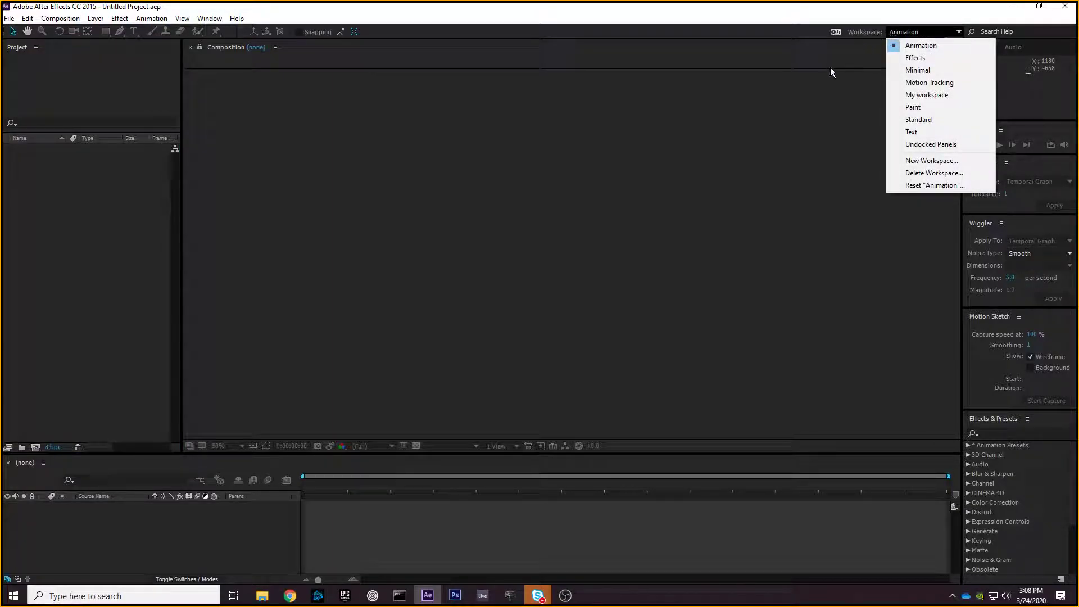
left_click(915, 119)
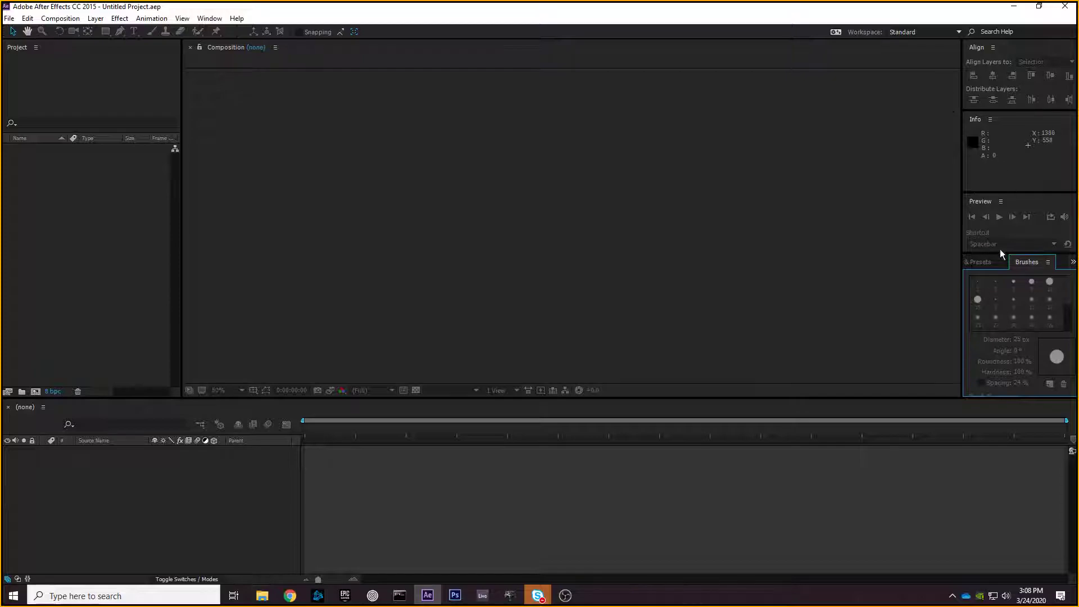
- Open Media Browser, dock it in the Align panel group, and widen that side-panel column
left_click(218, 22)
left_click(230, 176)
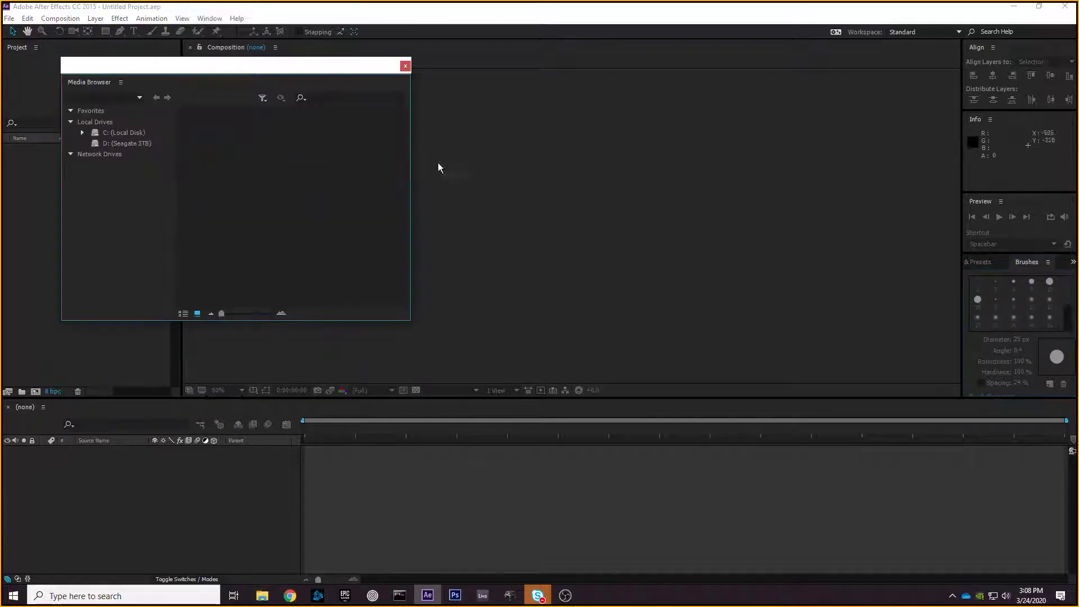
left_click_drag(240, 67, 593, 126)
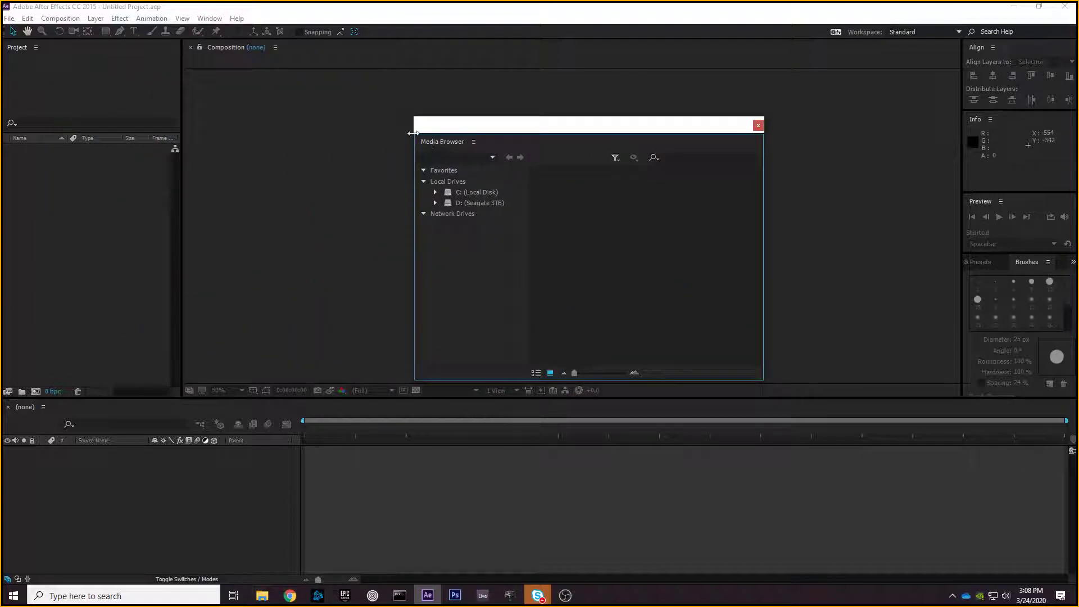
left_click_drag(436, 142, 983, 55)
left_click(1045, 49)
left_click(1026, 48)
left_click(1025, 48)
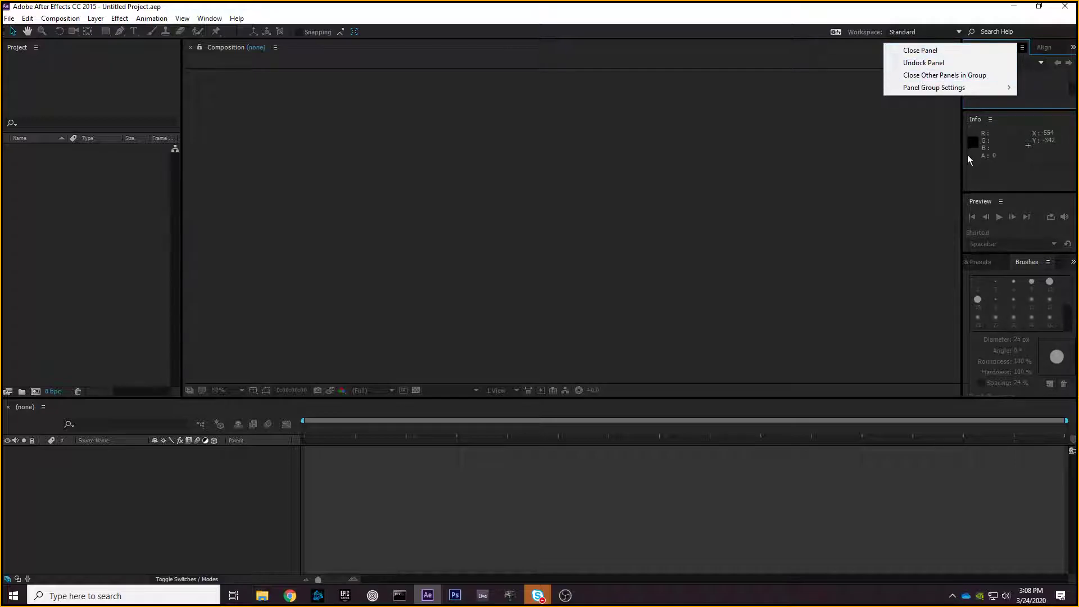
left_click(960, 164)
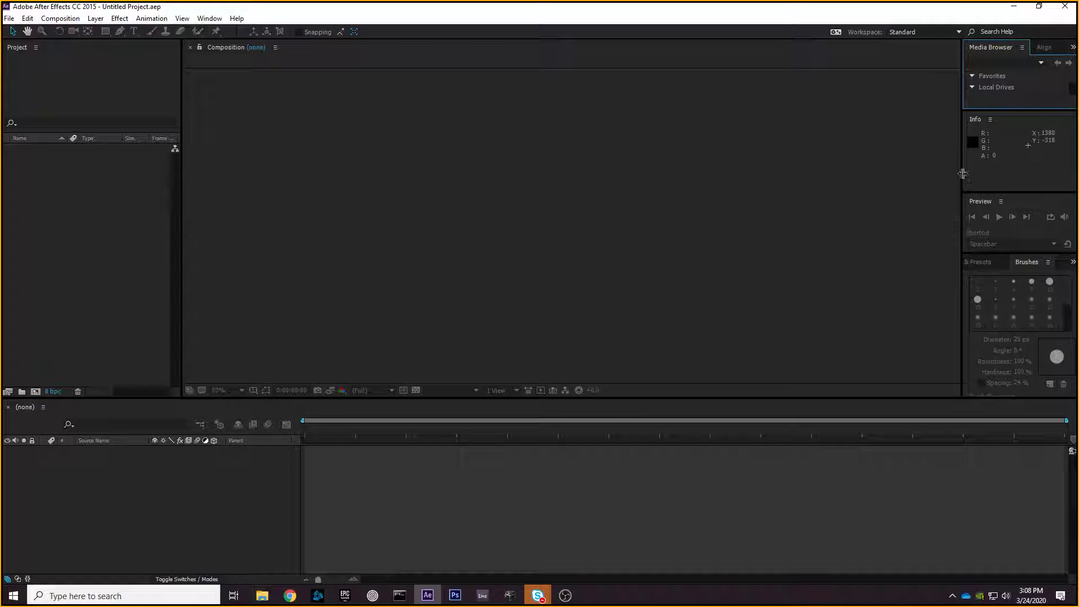
left_click_drag(962, 175, 920, 175)
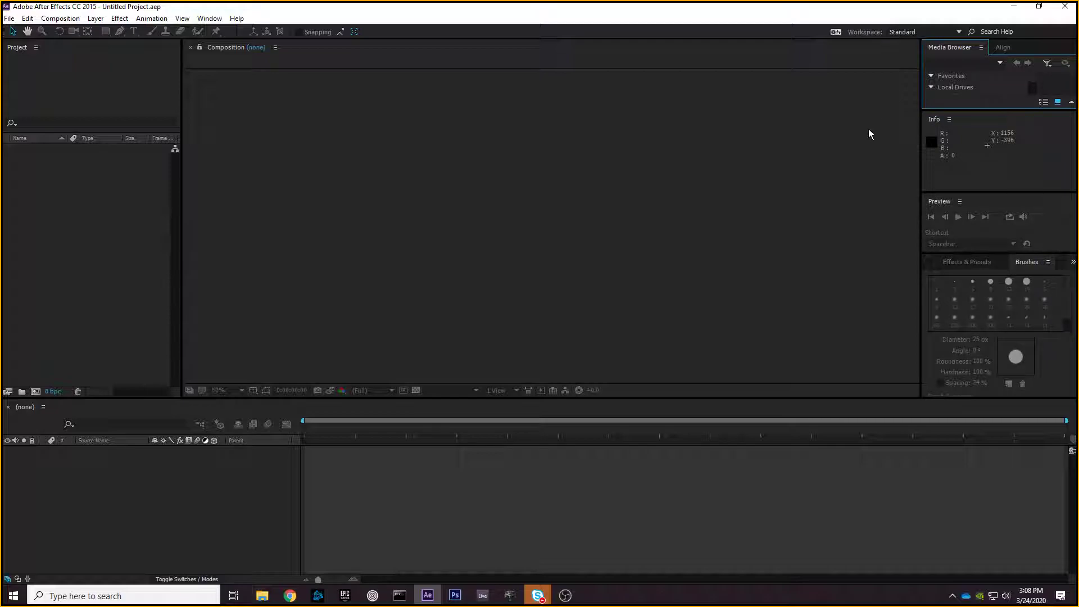
- Save the current layout as a new workspace named 'My workspace', replacing the existing one
left_click(900, 32)
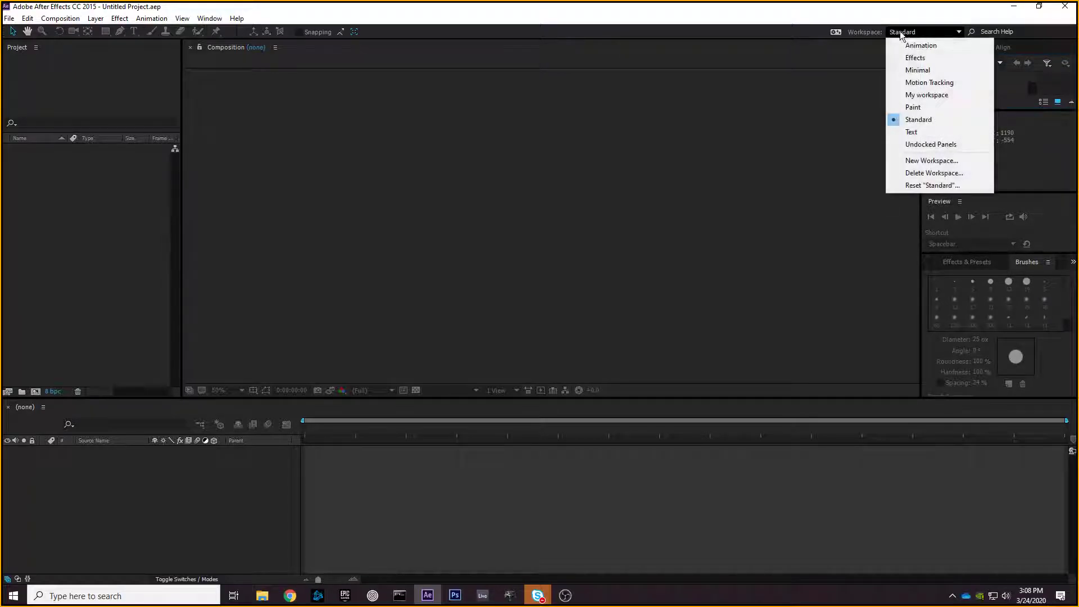
left_click(942, 160)
left_click_drag(557, 289, 498, 302)
type("My workspace")
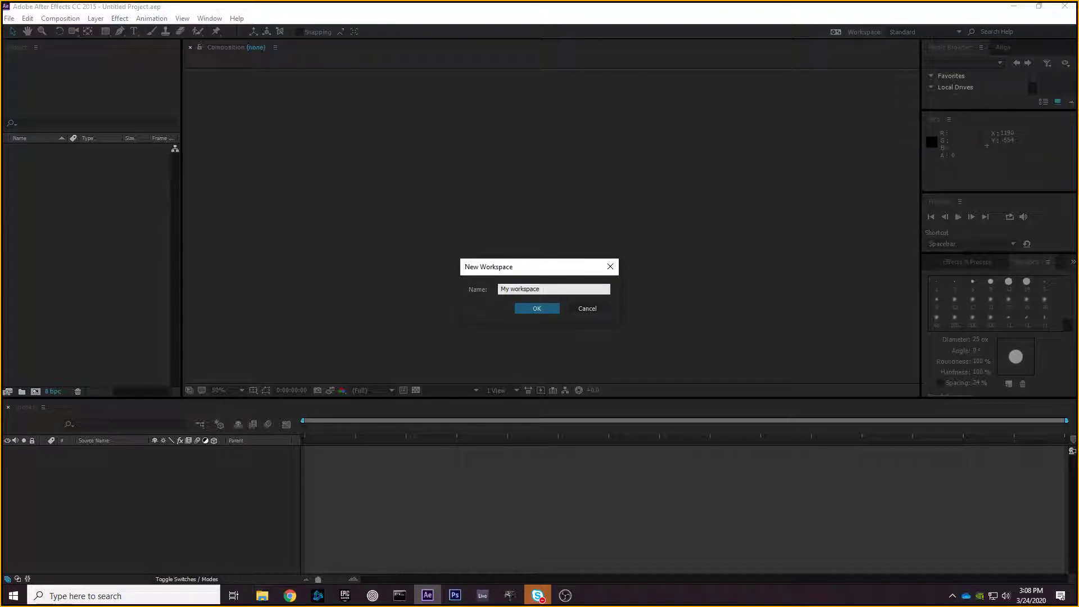
left_click_drag(567, 269, 554, 231)
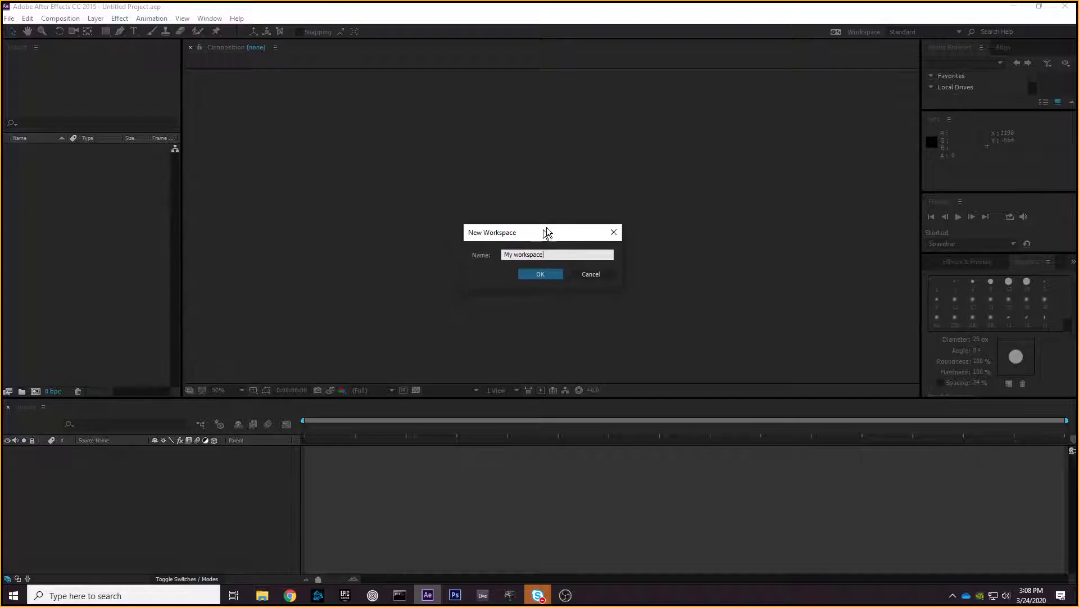
left_click(553, 275)
left_click(606, 312)
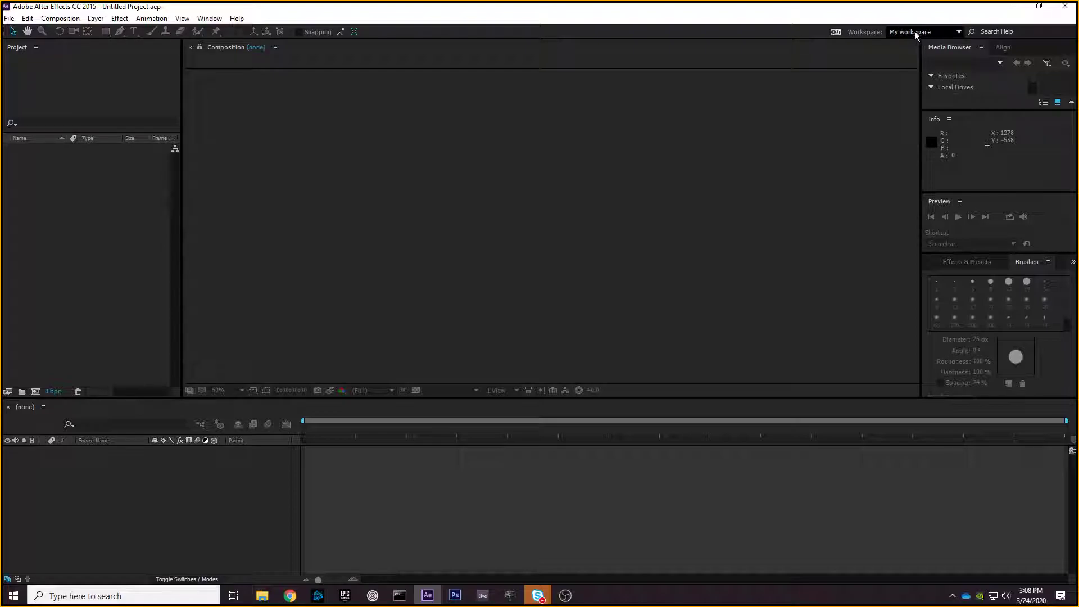
- Cycle through the Standard, Animation and My workspace layouts, ending on Standard
left_click(906, 32)
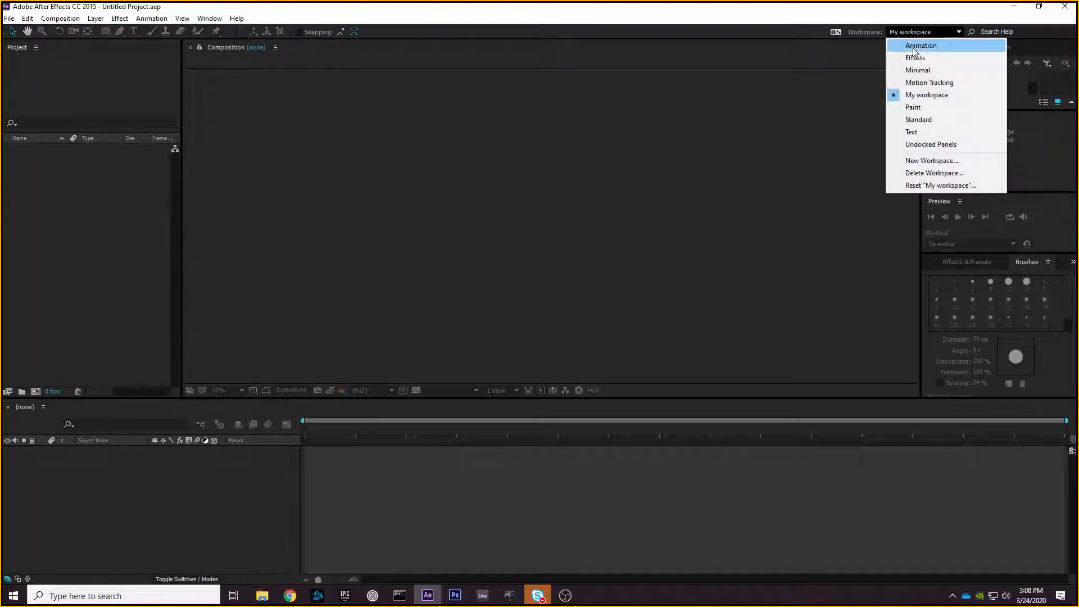
left_click(940, 120)
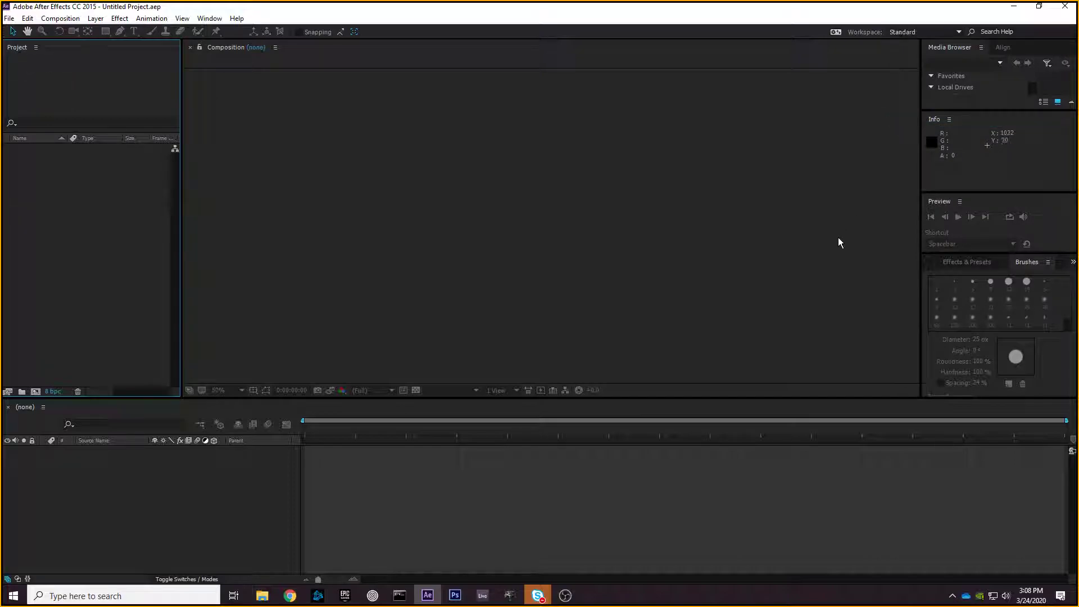
left_click(912, 31)
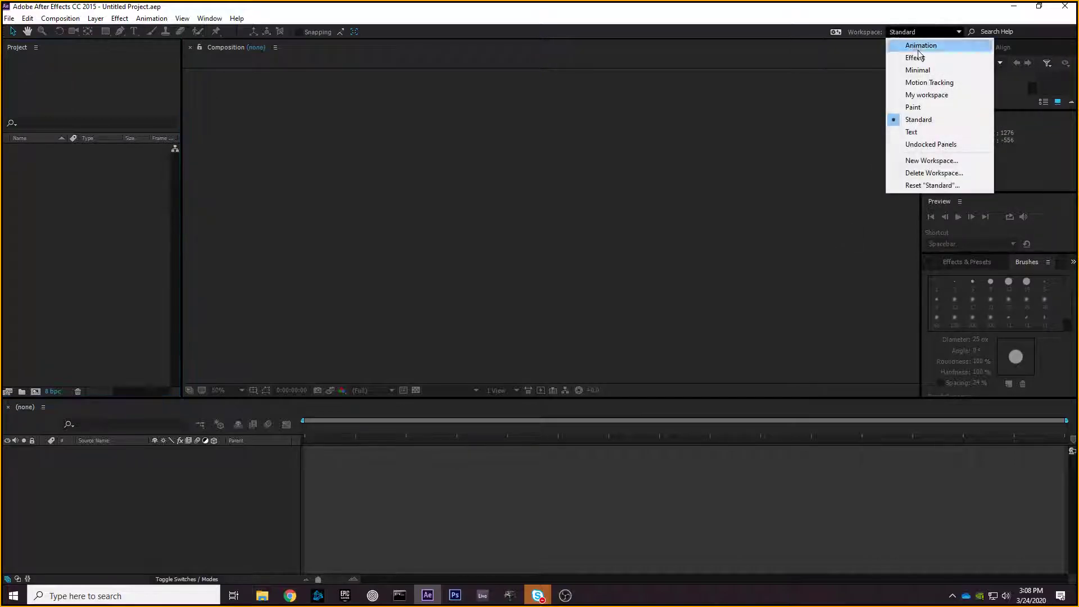
left_click(911, 44)
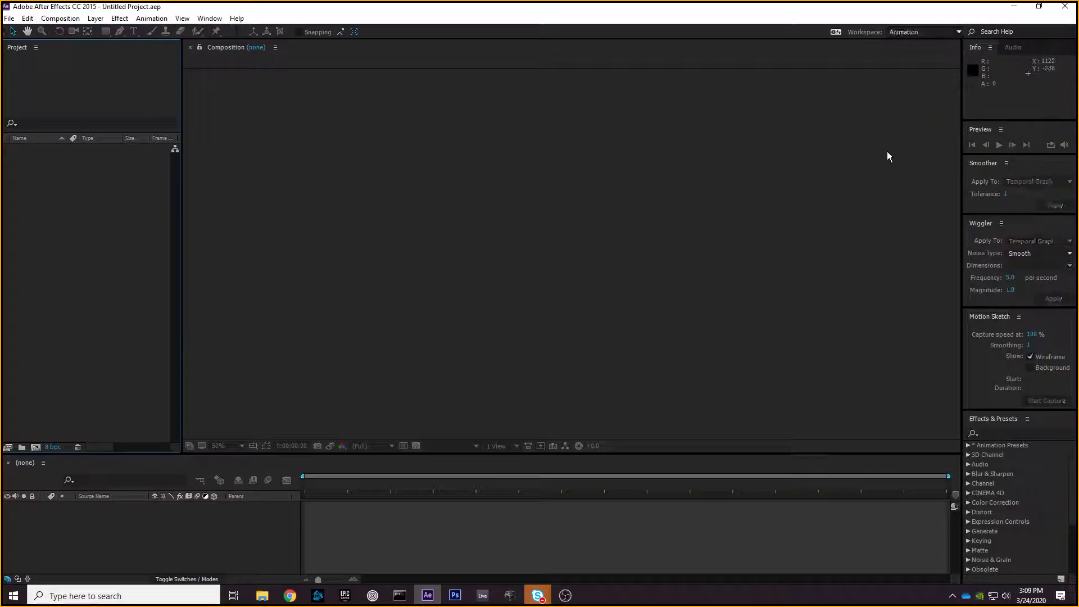
left_click(917, 32)
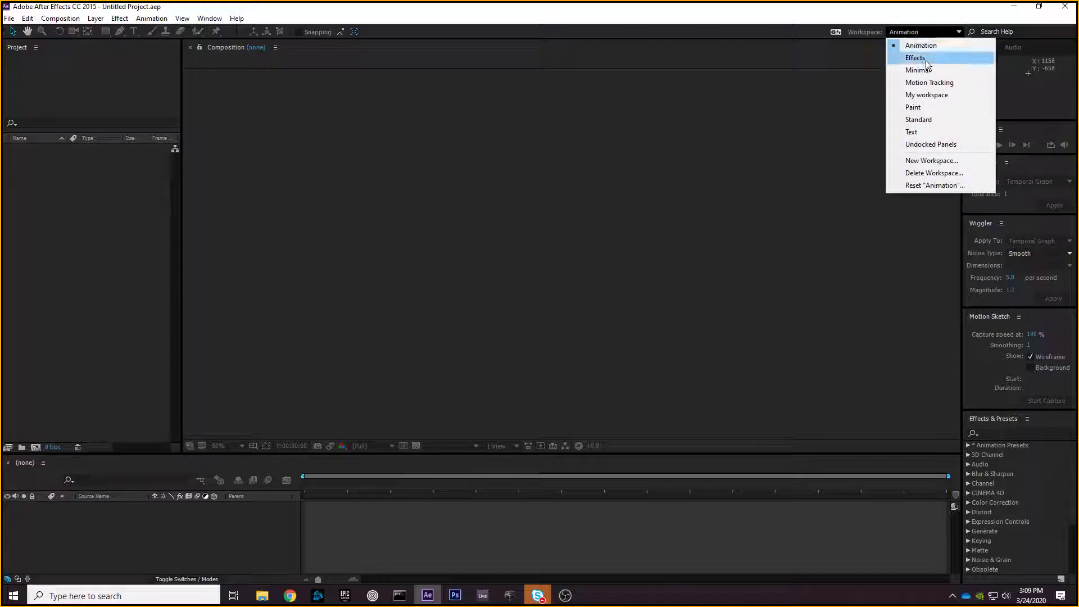
left_click(946, 97)
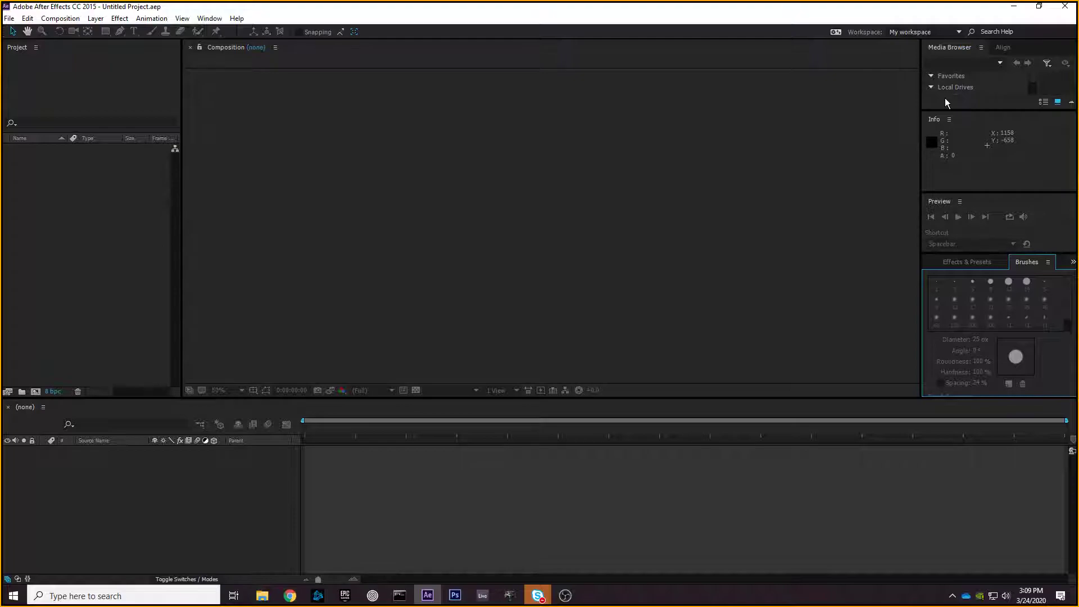
left_click(922, 32)
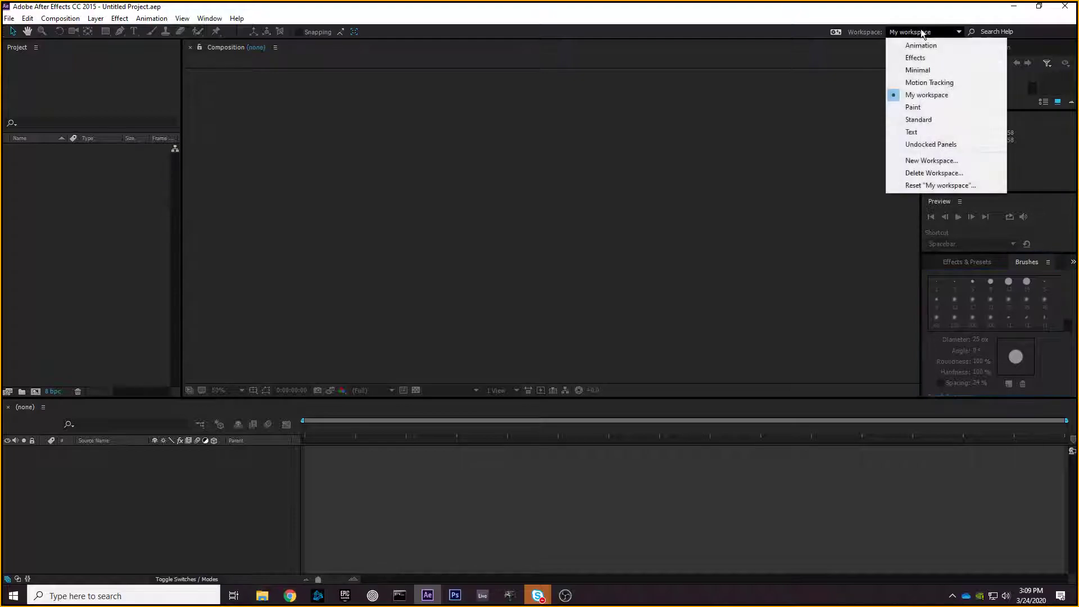
left_click(849, 108)
left_click(902, 32)
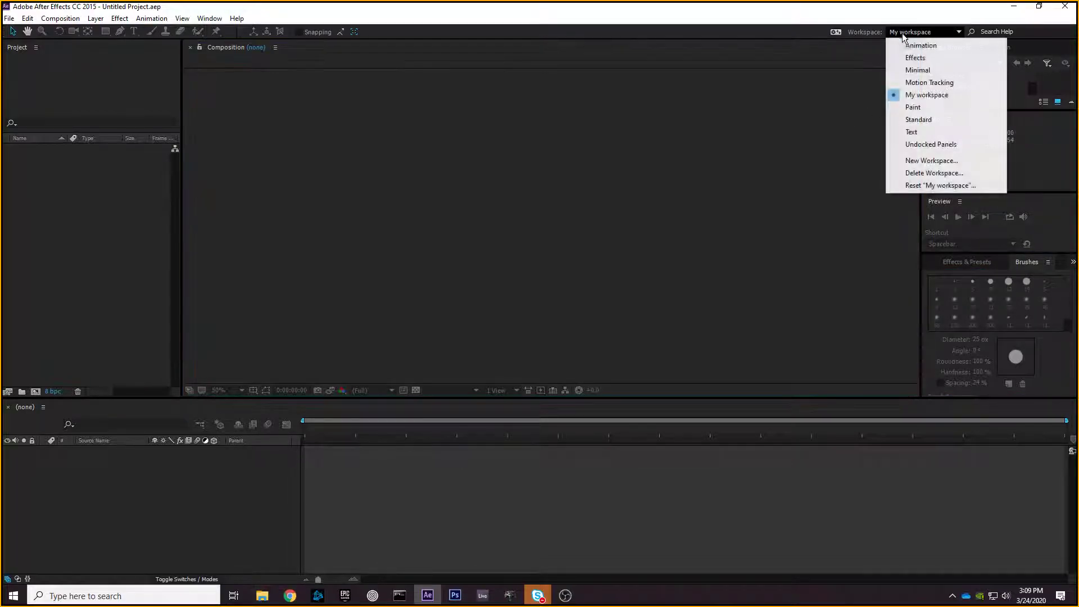
left_click(731, 101)
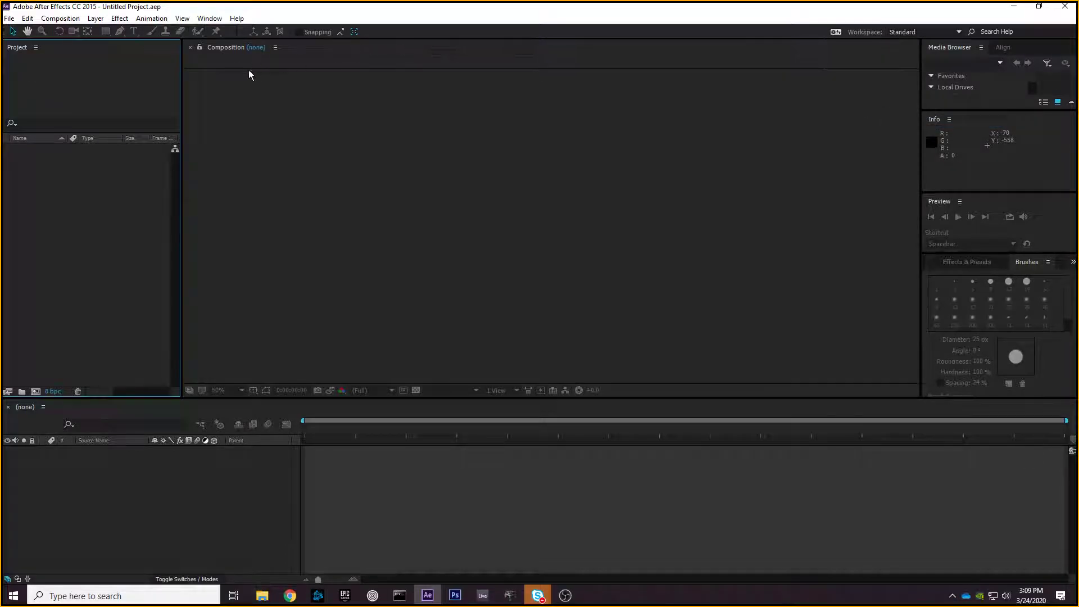
left_click(215, 18)
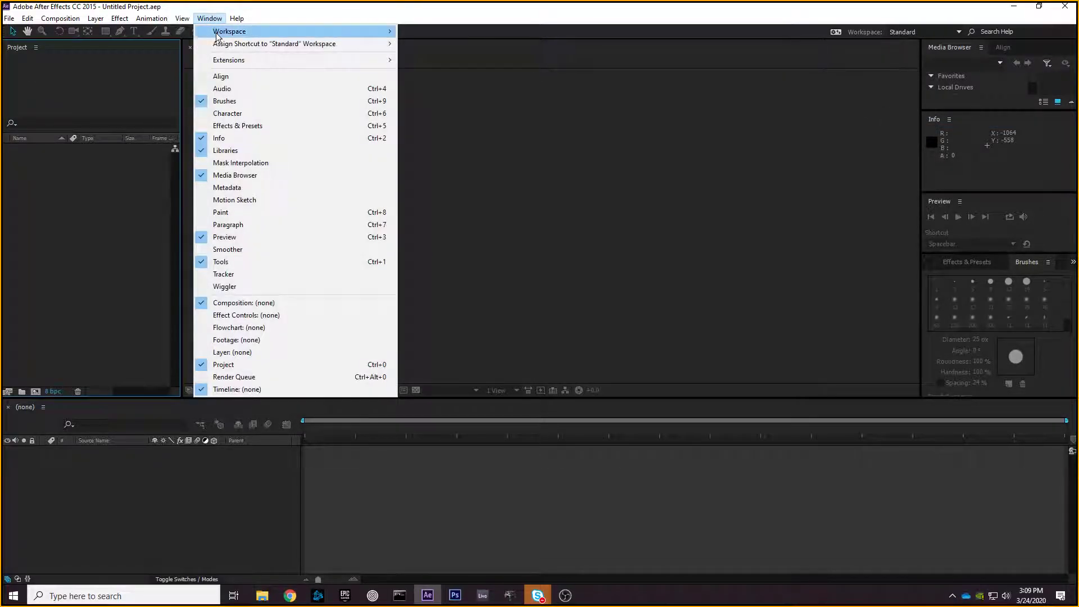
- Reset the Standard workspace to its original layout and confirm with Yes
mouse_move(230, 32)
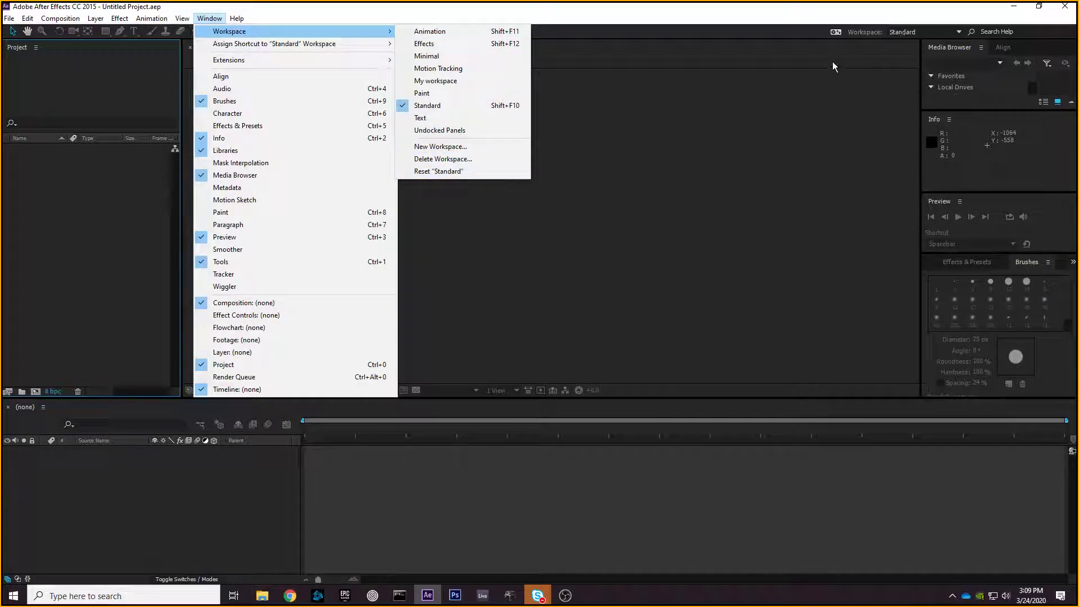
left_click(447, 171)
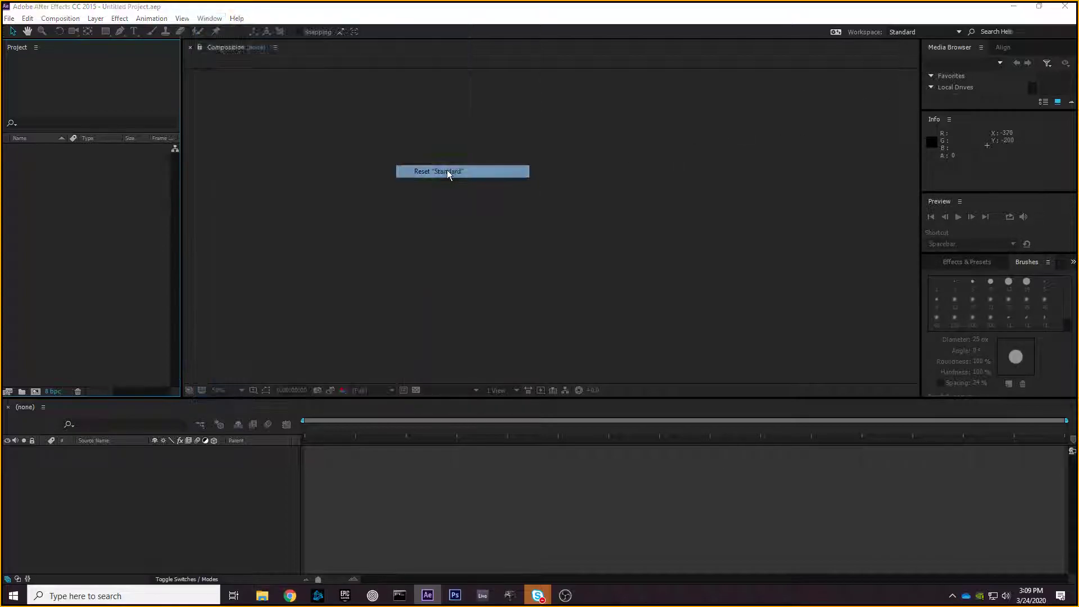
left_click(569, 313)
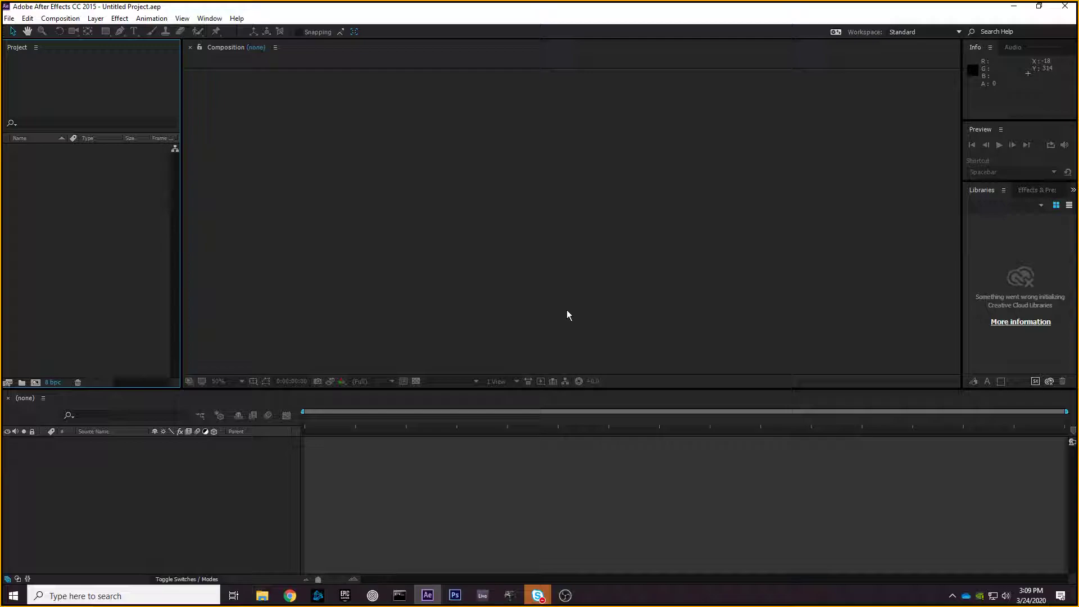
- Click through various panels of the restored Standard workspace
left_click(412, 225)
left_click(92, 107)
left_click(372, 189)
left_click(275, 452)
left_click(988, 217)
left_click(153, 236)
left_click(233, 205)
left_click(140, 200)
- Import Arcade-Cabinet.ai via Import > File as a Composition with Layer Size footage
right_click(99, 203)
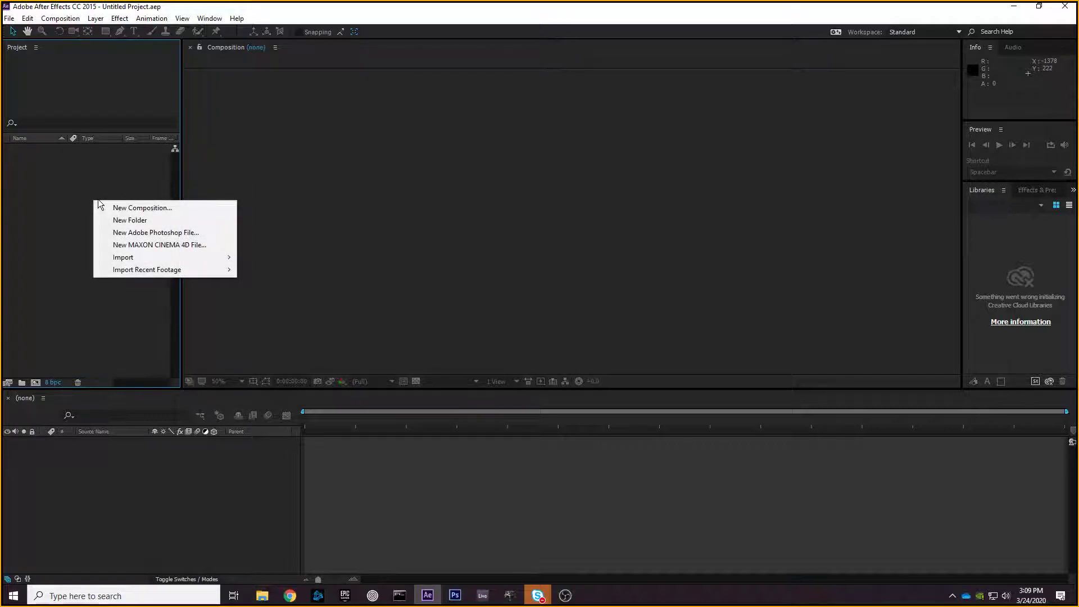
mouse_move(131, 259)
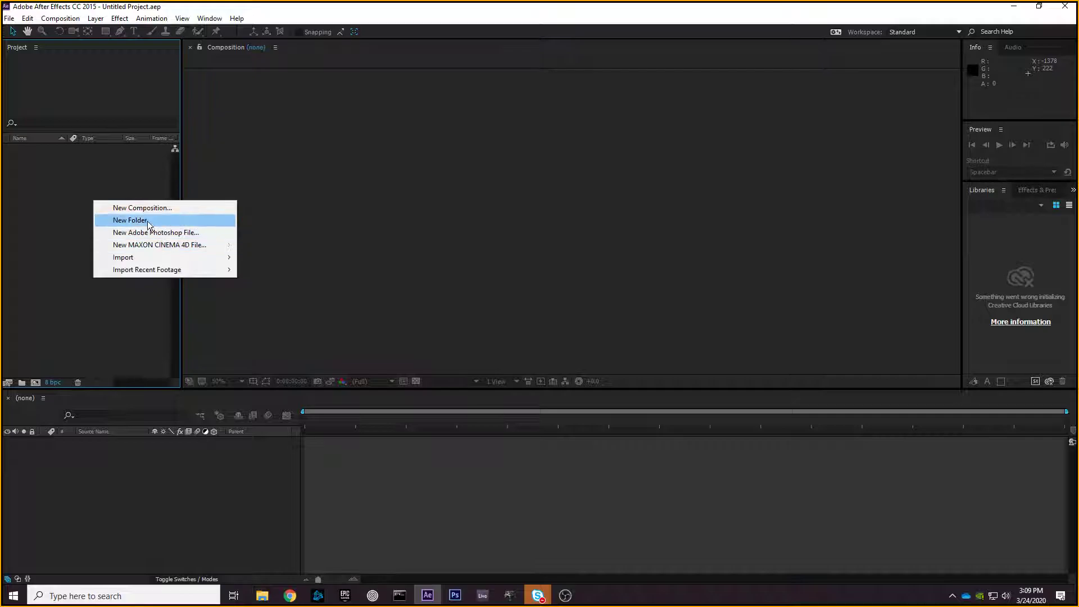
left_click(264, 258)
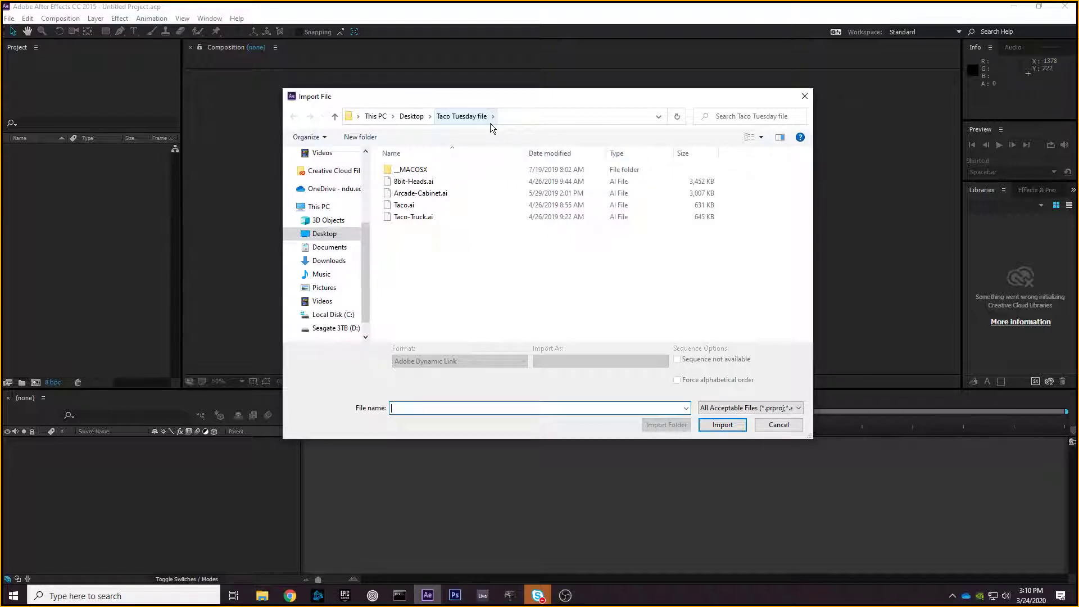
left_click(452, 192)
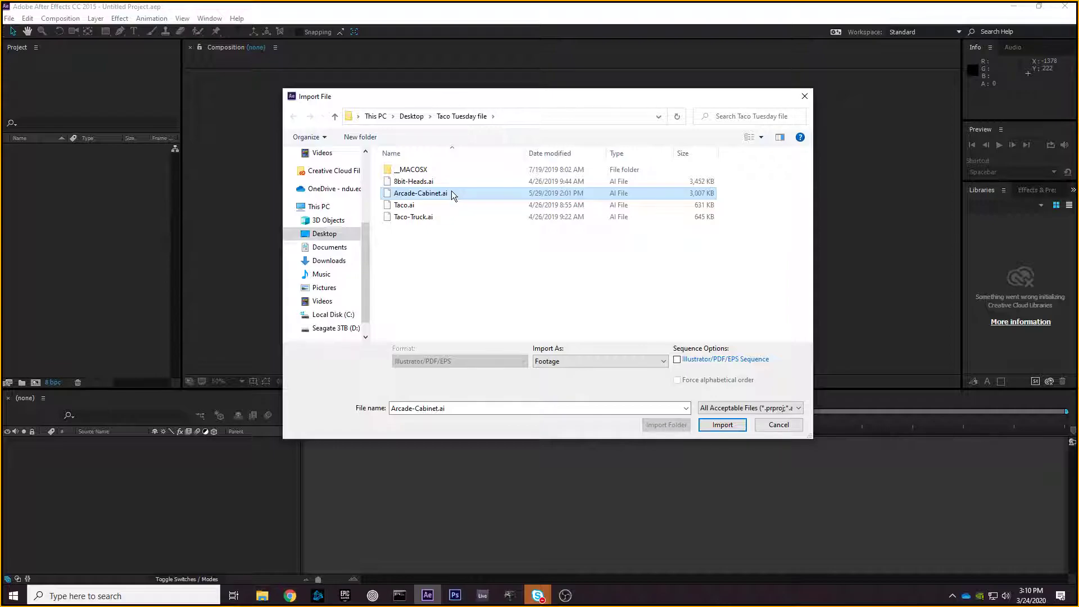
left_click(719, 425)
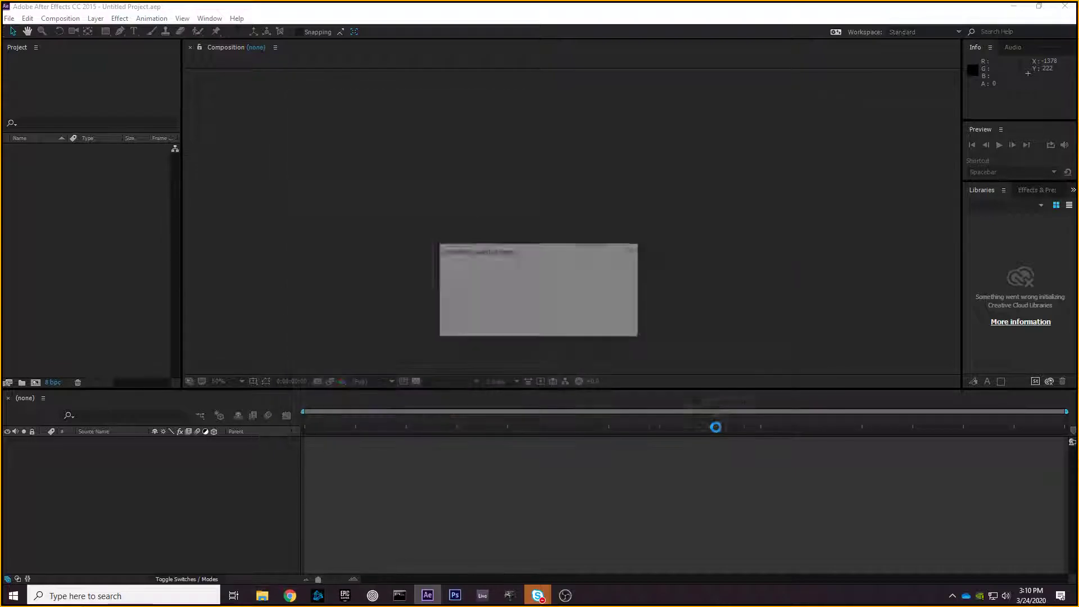
left_click_drag(328, 190, 447, 128)
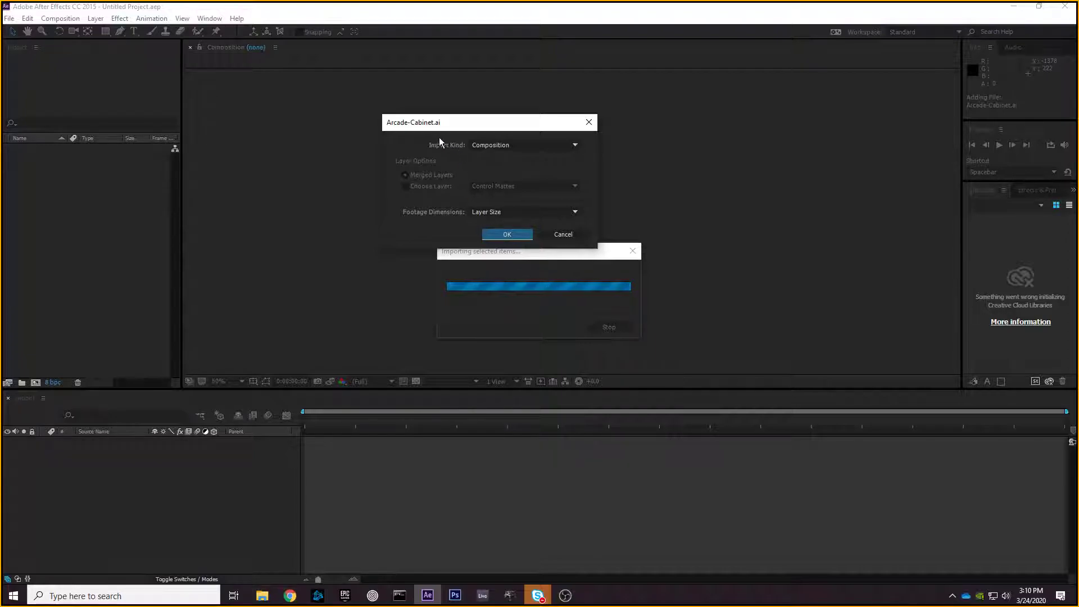
left_click_drag(434, 123, 396, 124)
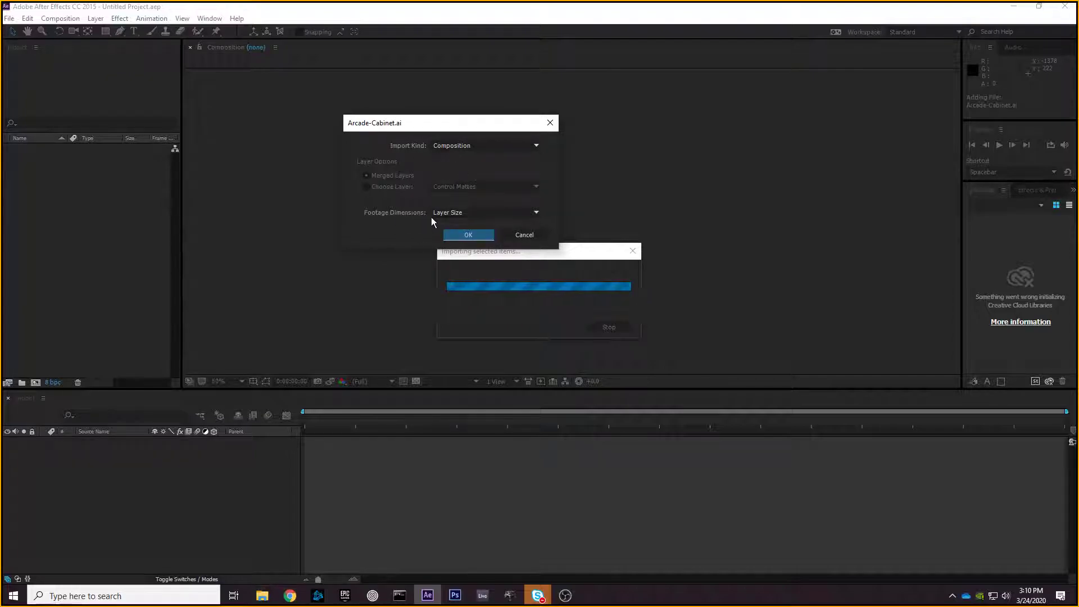
left_click_drag(414, 123, 328, 104)
left_click(391, 217)
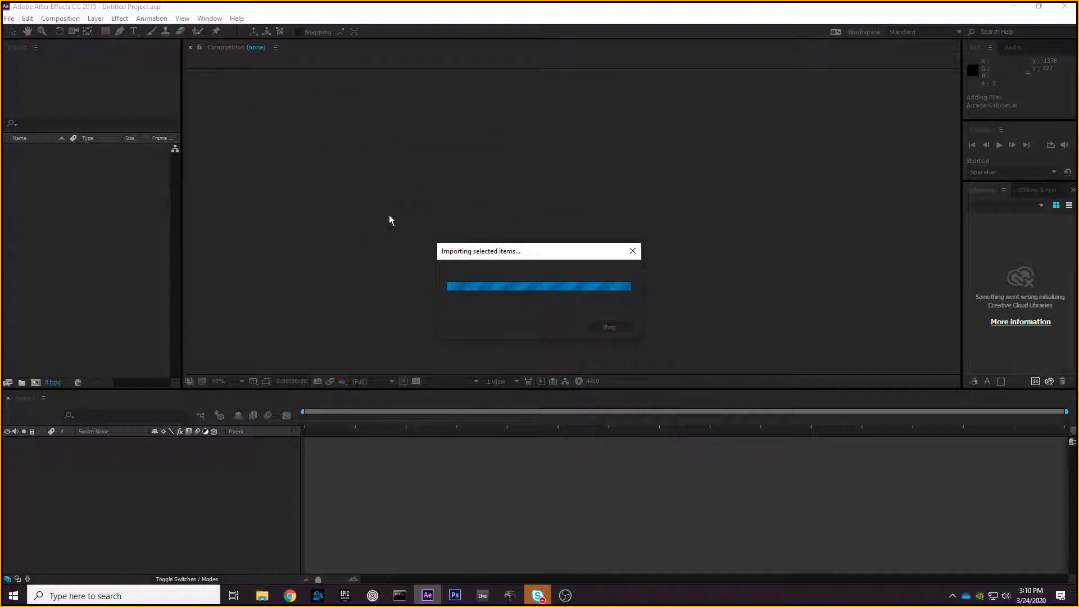
- Expand the Arcade-Cabinet Layers folder to inspect its layer files, then collapse it again
left_click(96, 241)
left_click(50, 160)
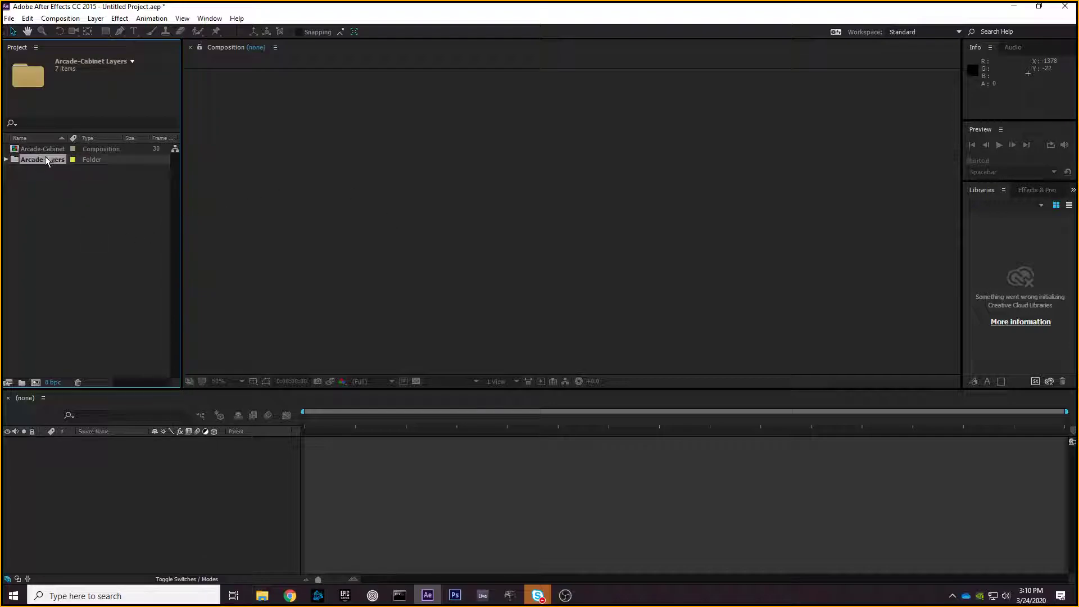
left_click(6, 160)
left_click_drag(92, 272, 8, 171)
left_click(6, 159)
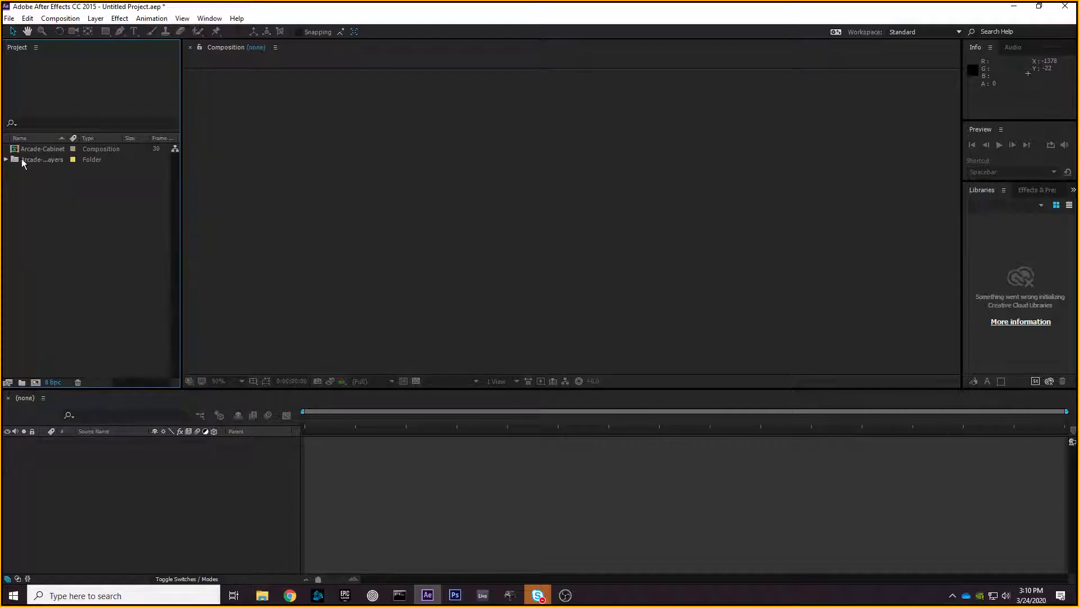
left_click(31, 150)
left_click(70, 201)
- Open the Arcade-Cabinet composition in the viewer and timeline
double_click(107, 150)
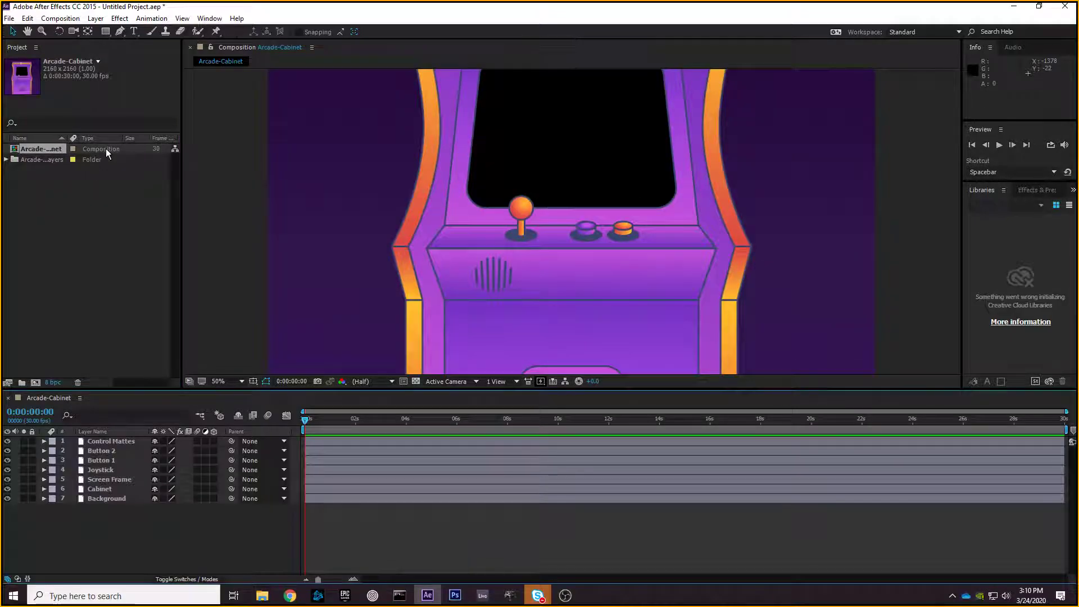
scroll(504, 222, "down", 2)
scroll(502, 221, "up", 1)
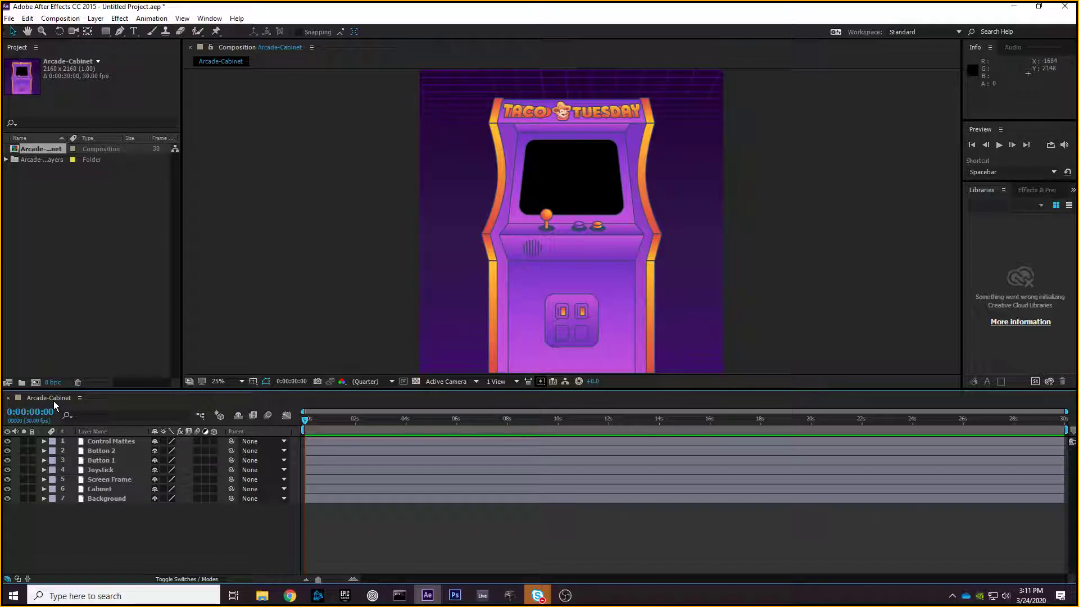
- Select the cabinet layers in turn and drag the Background layer up and back down to test stacking
left_click(123, 440)
left_click(126, 450)
left_click(128, 460)
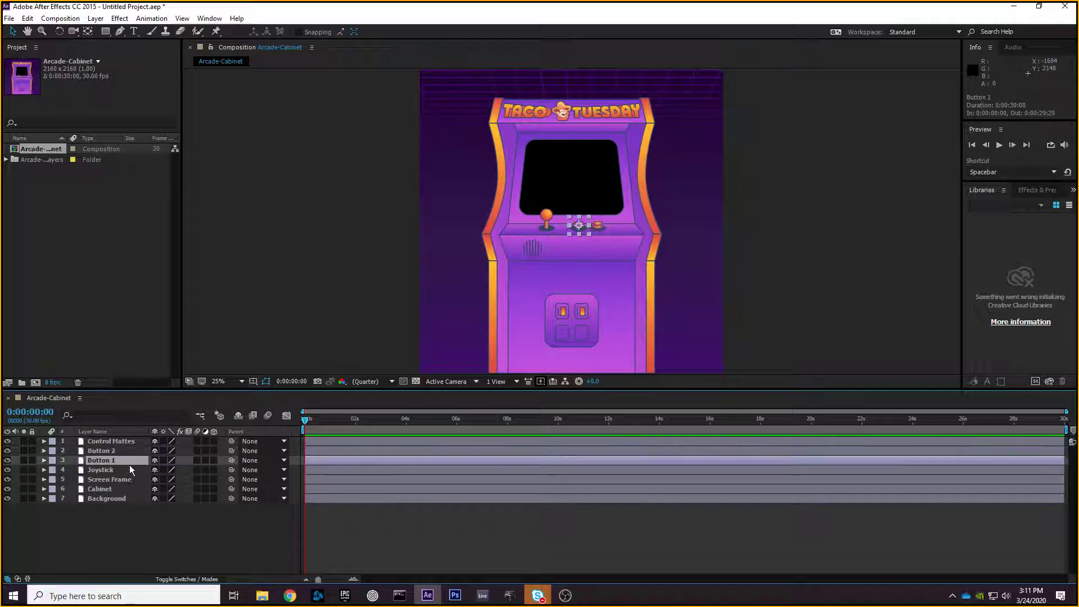
left_click(123, 498)
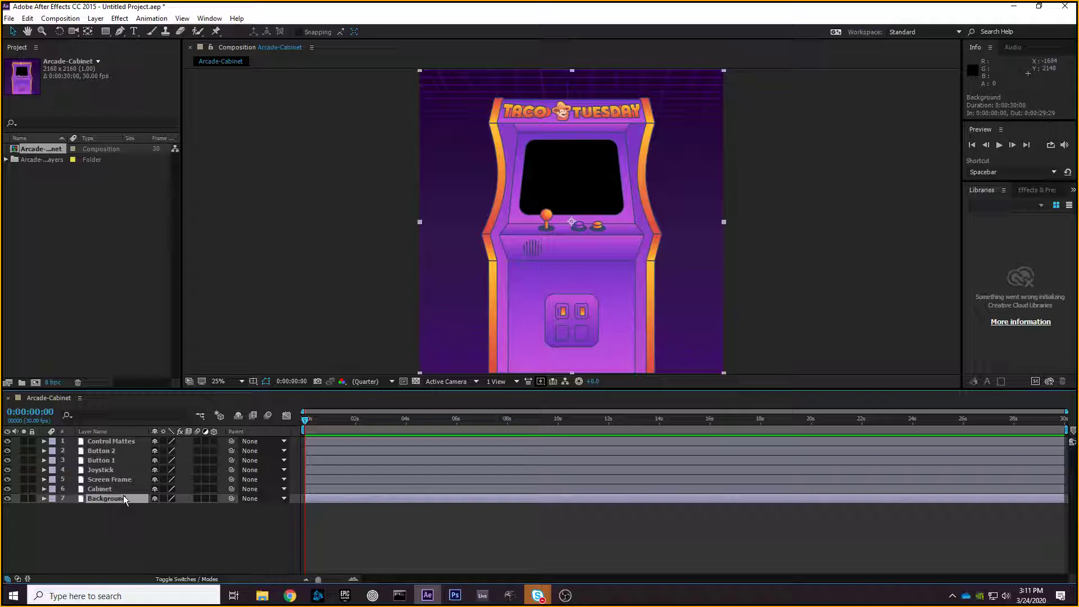
left_click_drag(124, 497, 115, 441)
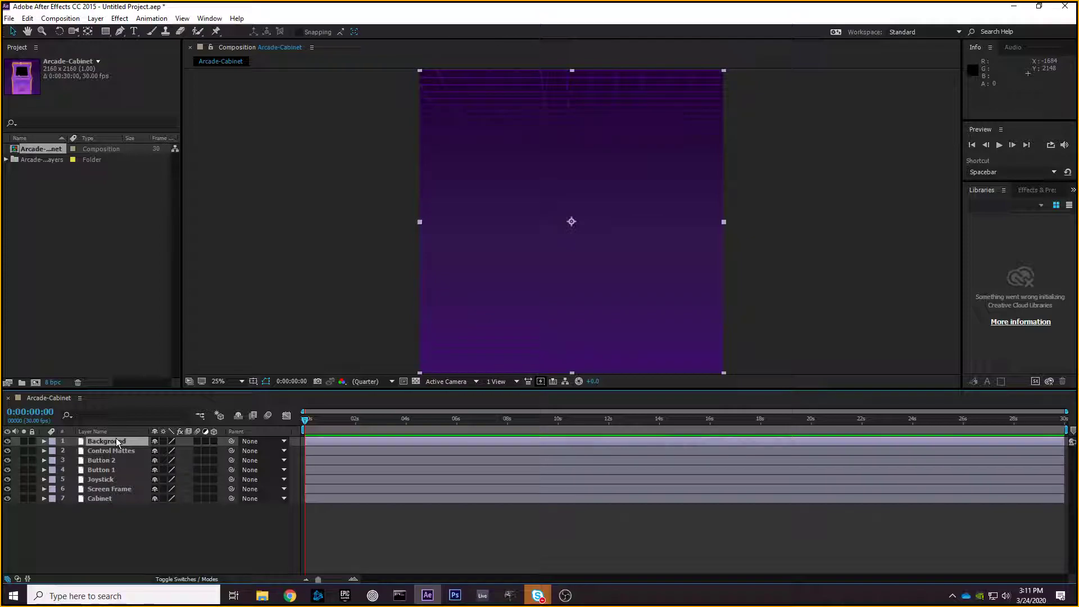
left_click_drag(113, 438, 115, 506)
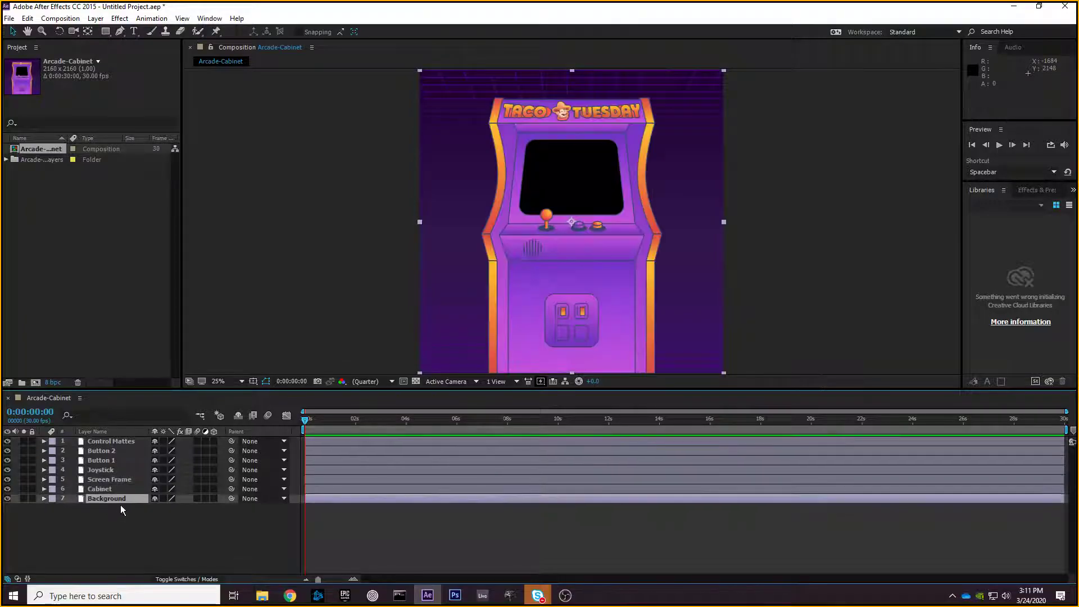
left_click(148, 596)
type("paint")
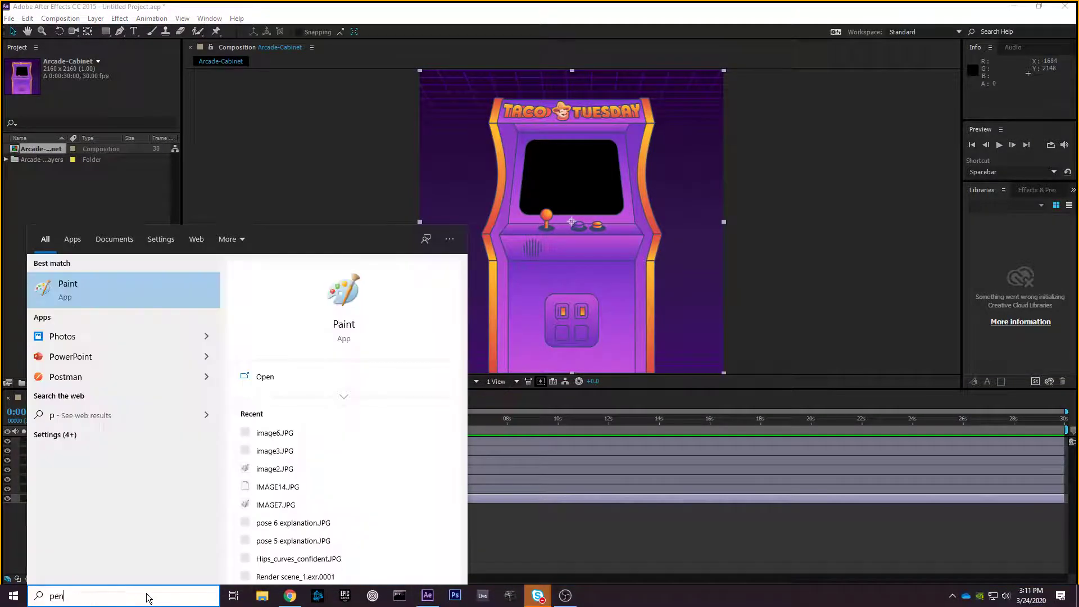
left_click(161, 296)
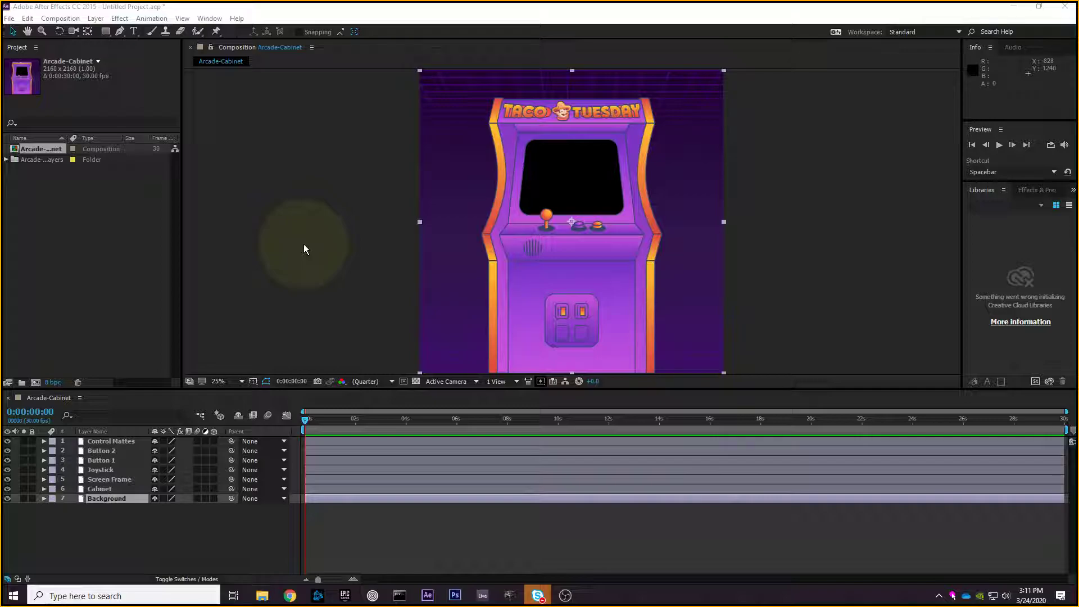
left_click_drag(141, 549, 109, 531)
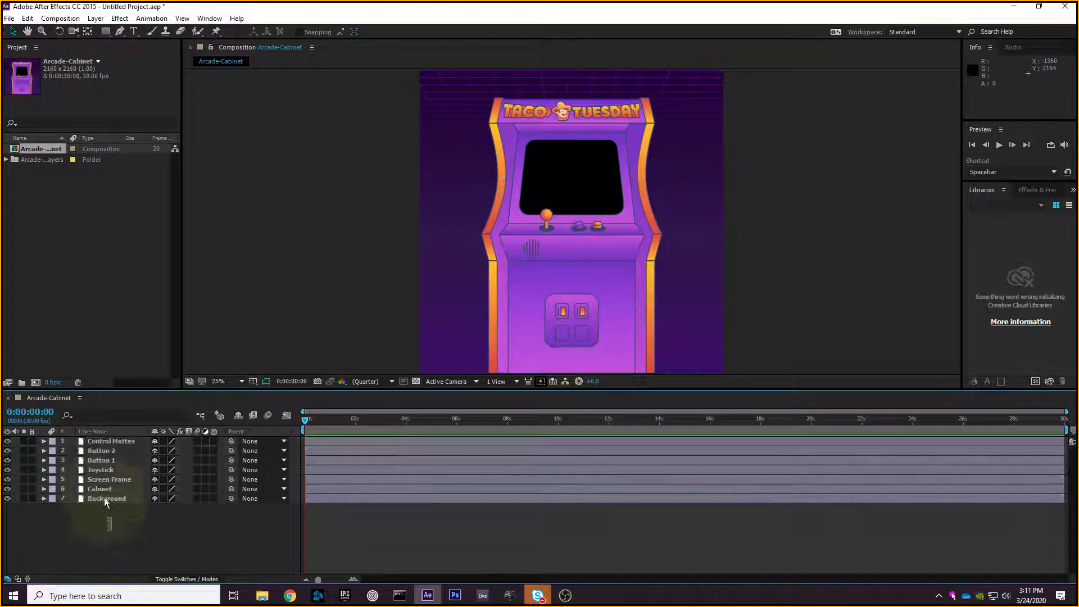
left_click(124, 469)
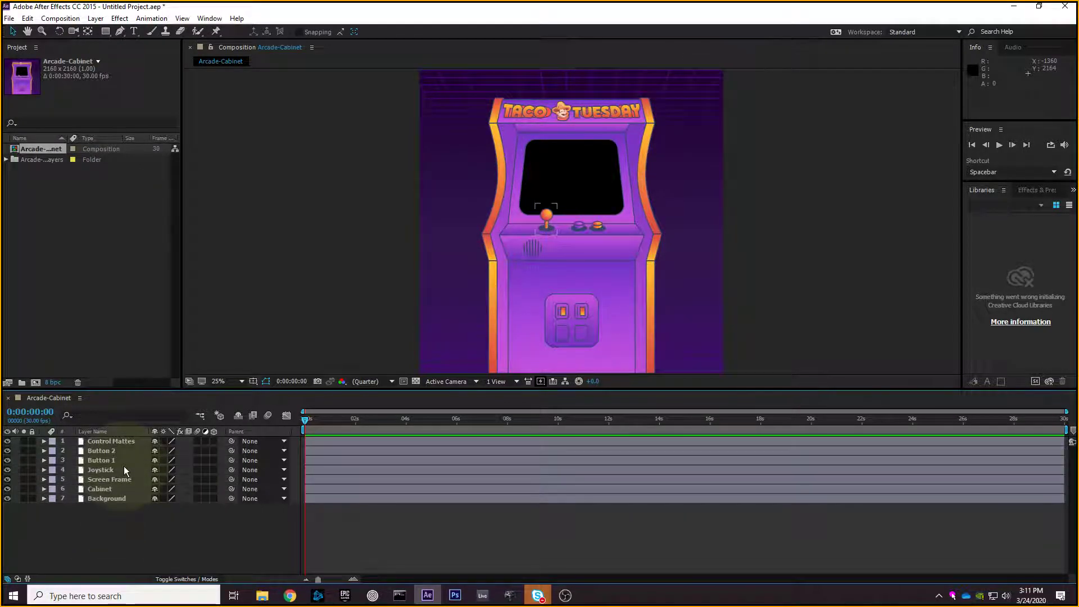
left_click(100, 149)
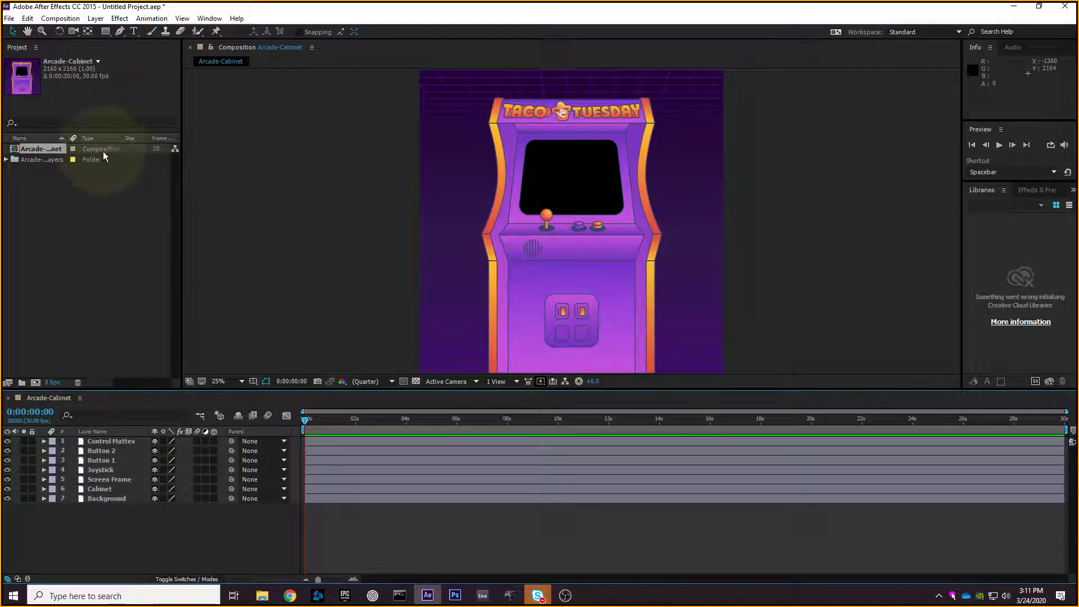
left_click(96, 148)
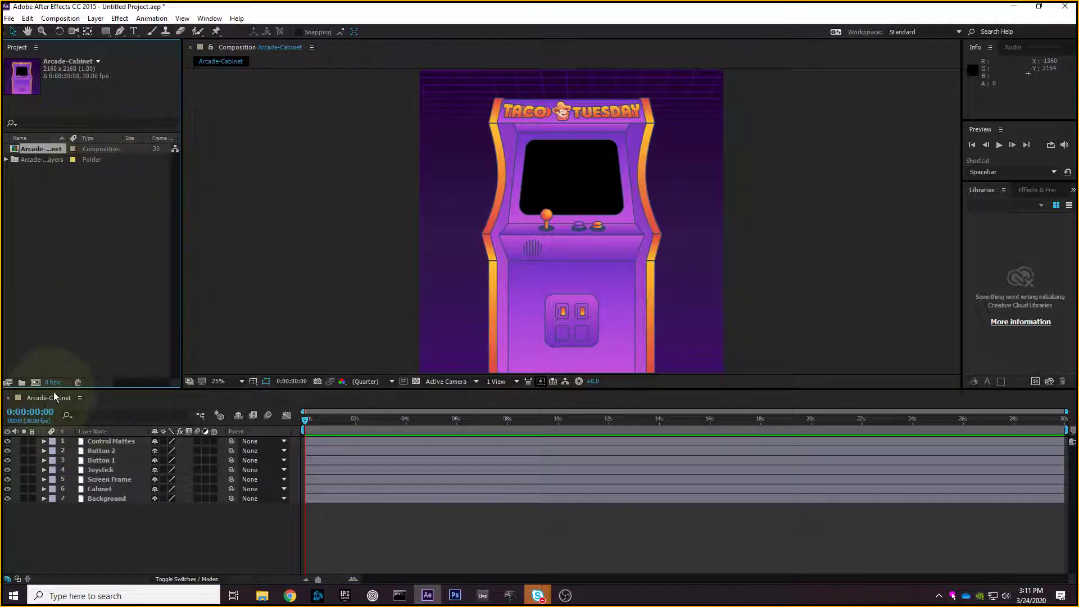
- Check the seven files in Arcade-Cabinet Layers, then switch to the Chrome window
left_click(6, 160)
left_click_drag(71, 282, 40, 173)
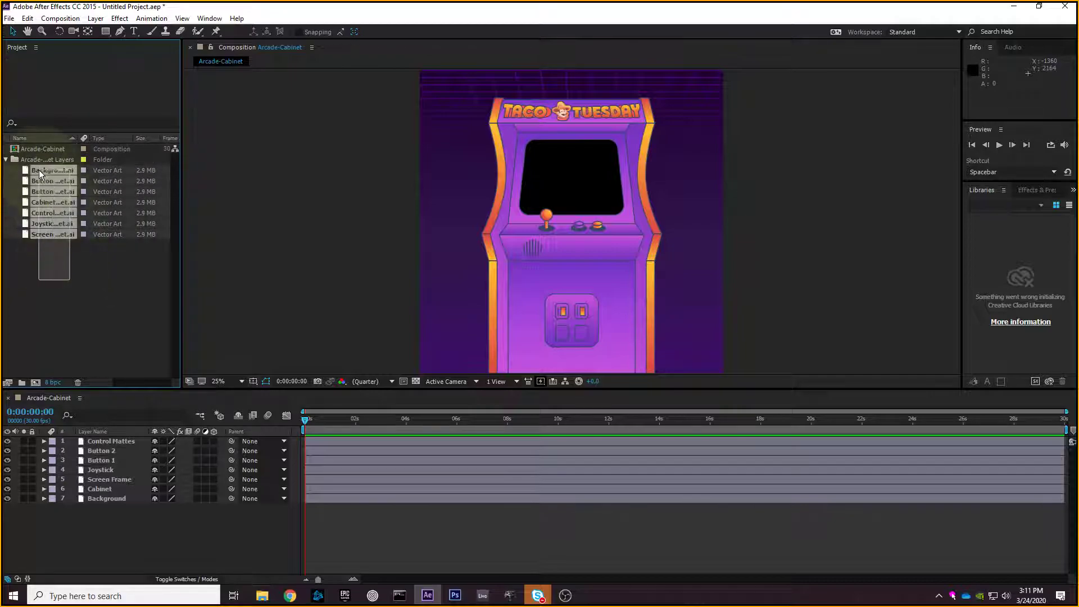
left_click(84, 289)
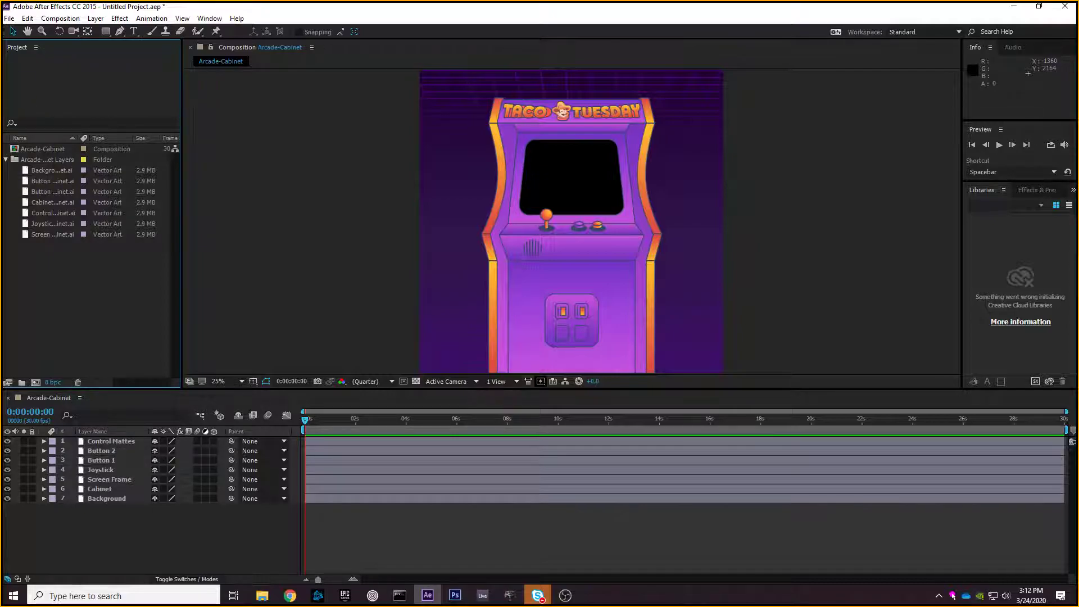
key("alt+Tab")
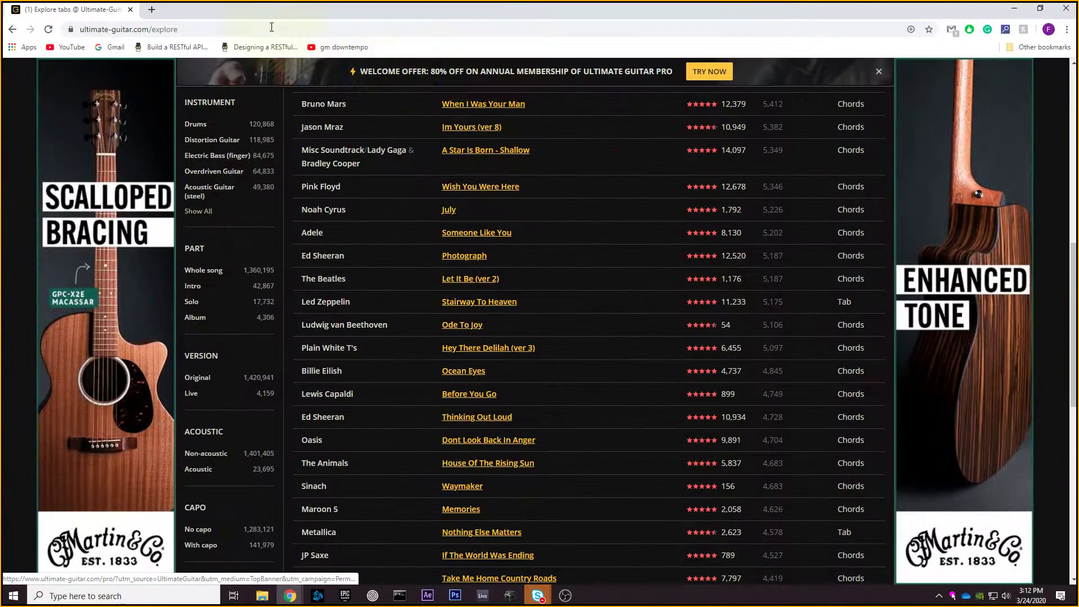
- Go to Blackboard via 'bb' in the address bar and log in with the username and password
left_click(275, 29)
type("bb")
key("Return")
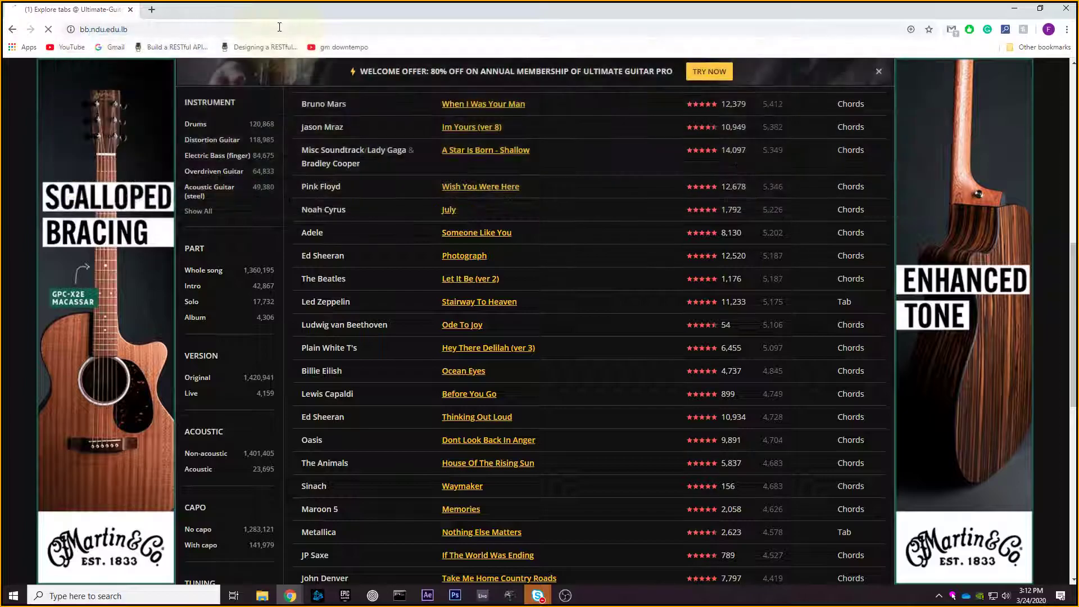
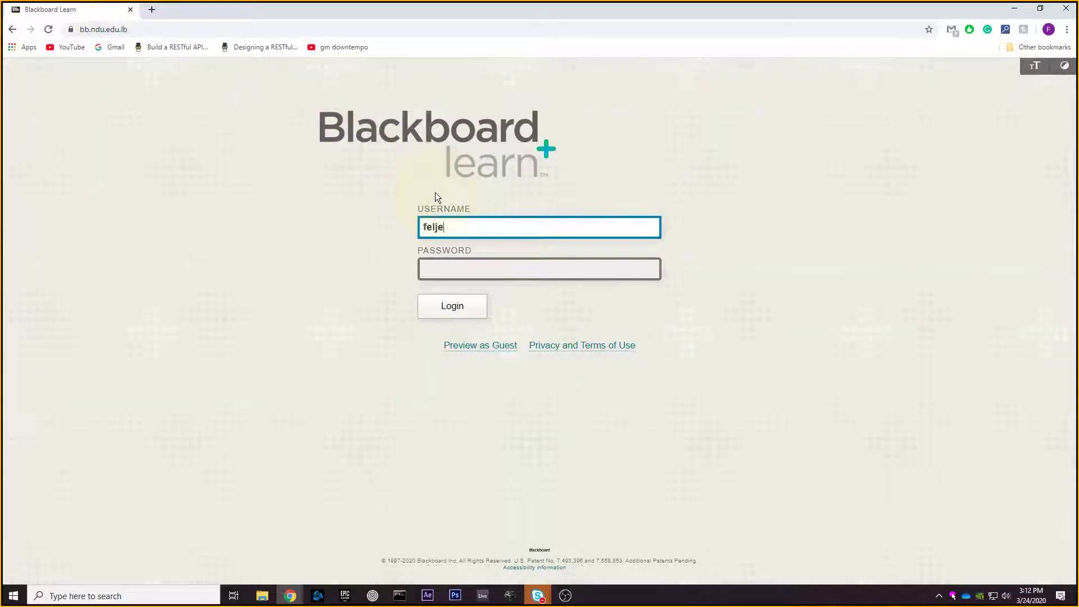
key("Tab")
type("********")
key("Return")
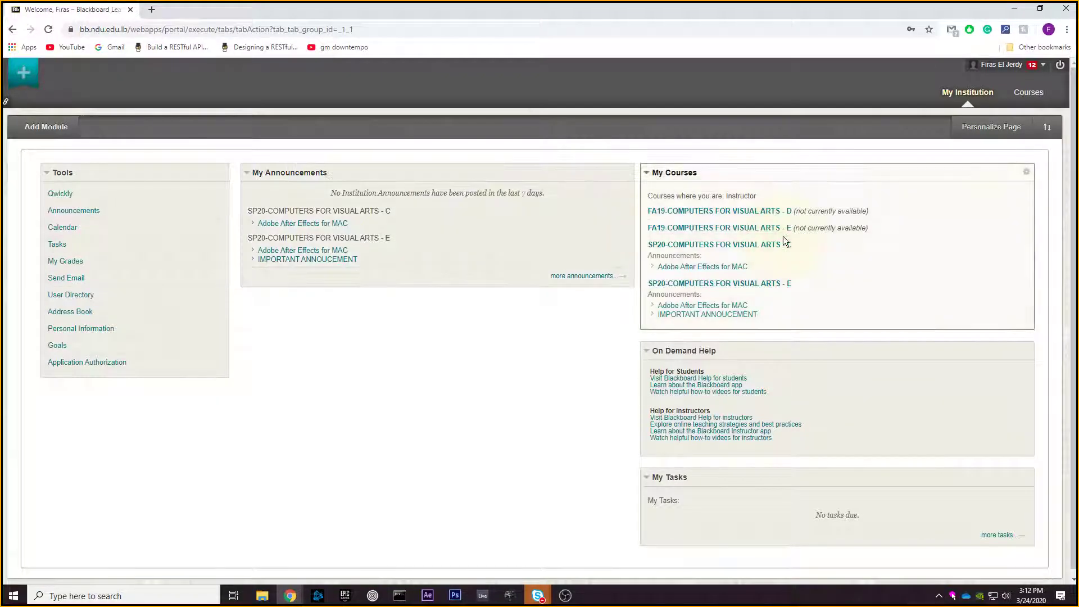
- Open the SP20-COMPUTERS FOR VISUAL ARTS - E course's Content page and its Online sessions folder
left_click(765, 285)
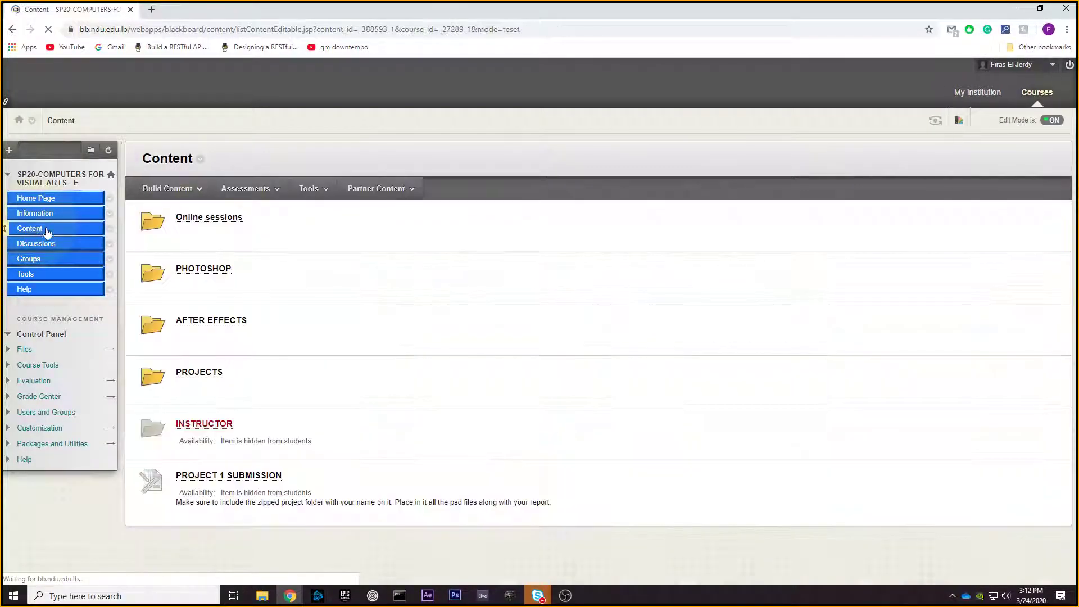
left_click(232, 319)
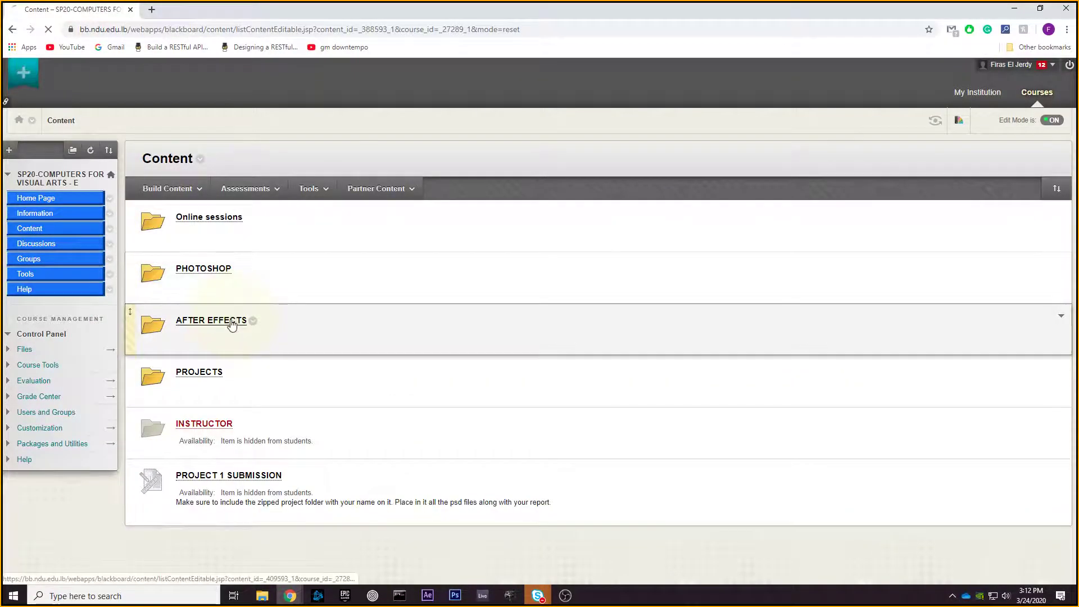
left_click(66, 231)
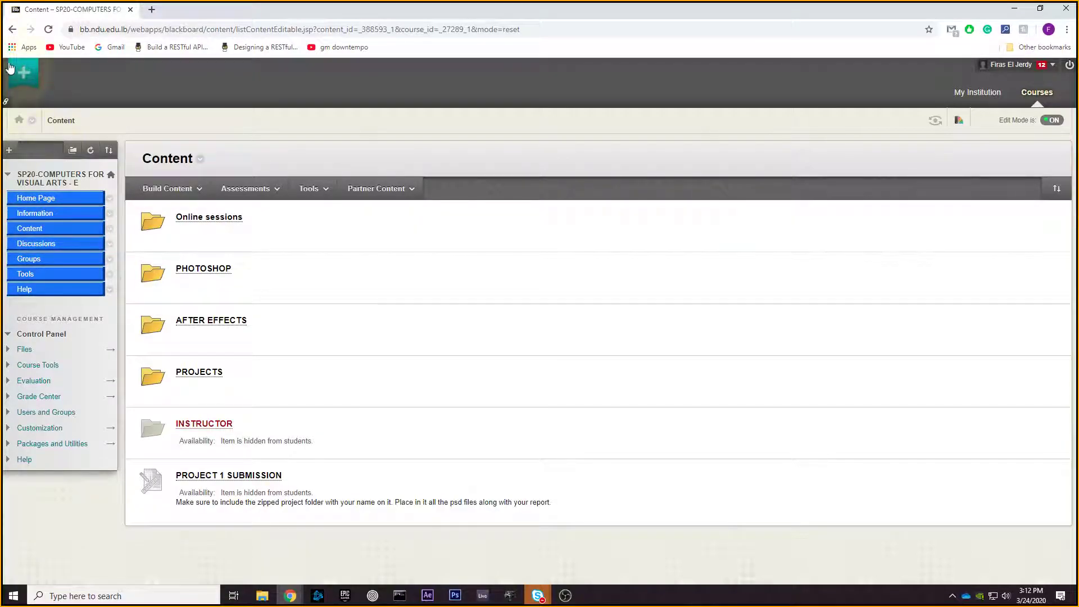
left_click(17, 32)
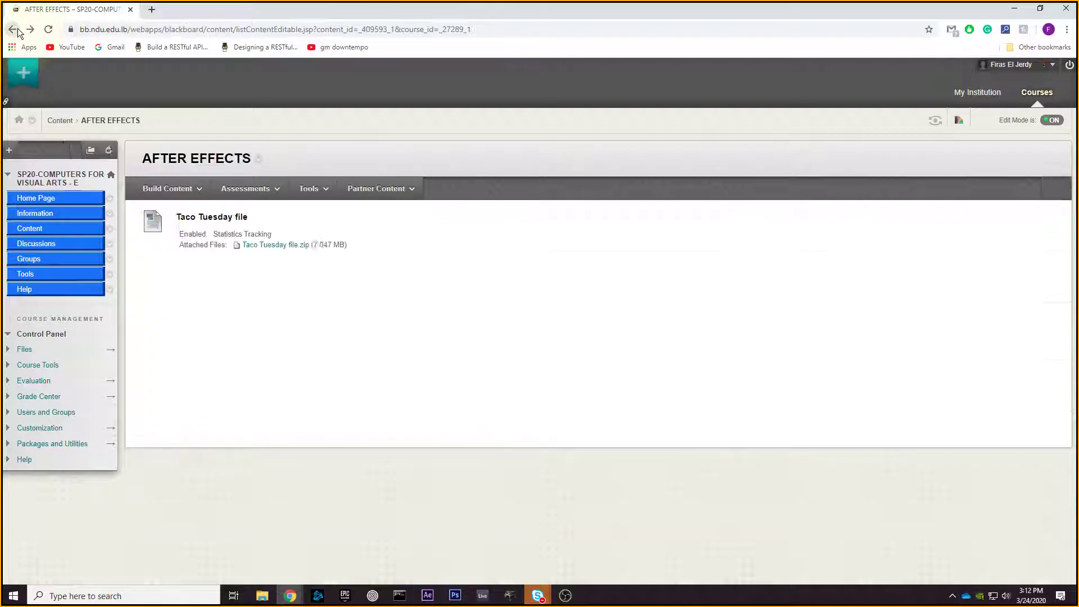
left_click(17, 32)
left_click(17, 32)
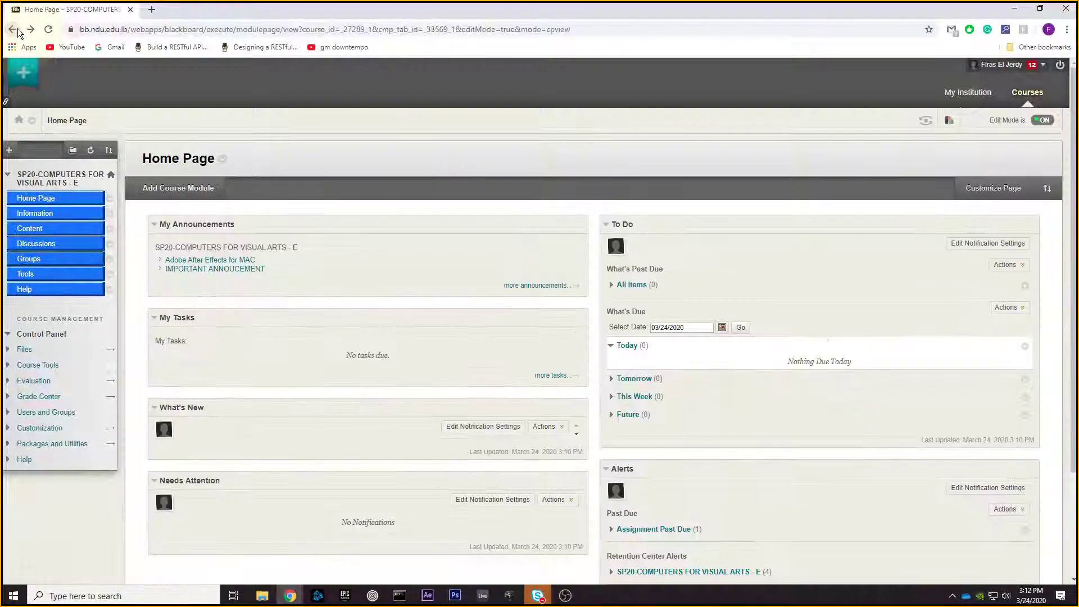
left_click(37, 229)
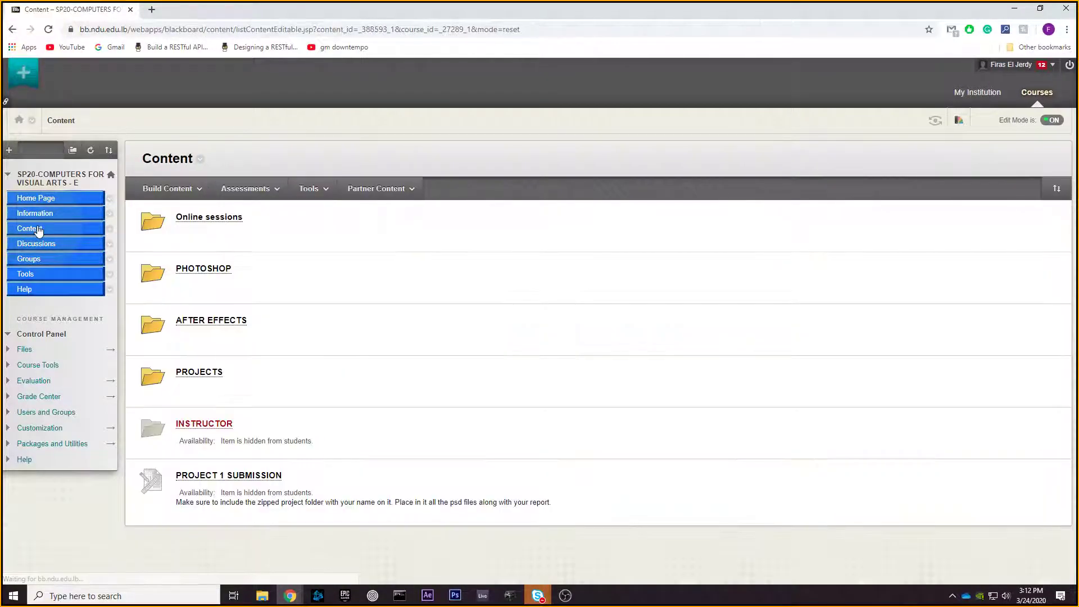
left_click(197, 221)
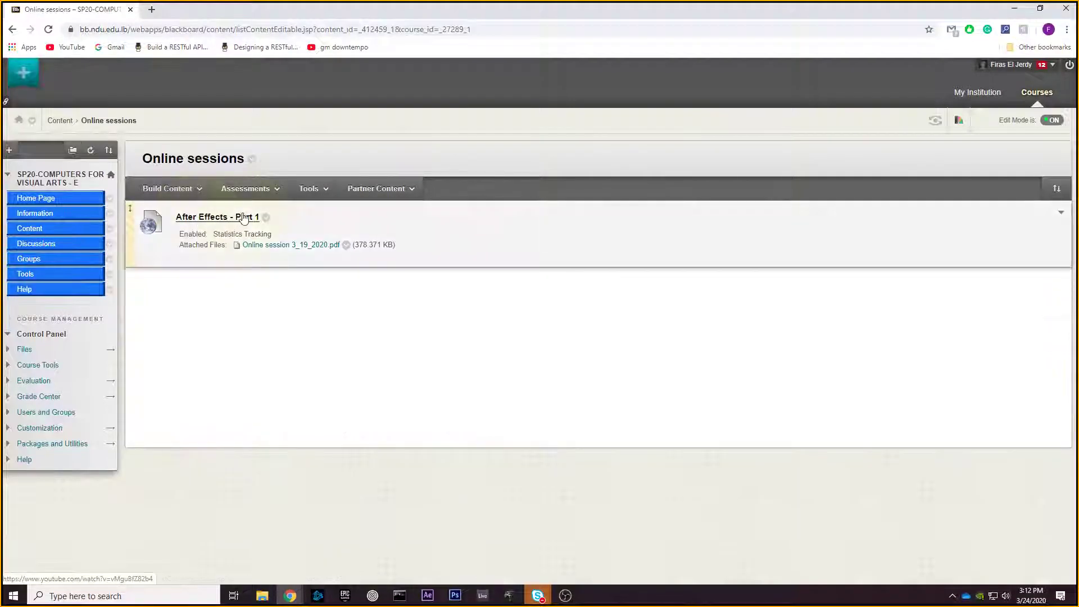
left_click(196, 219)
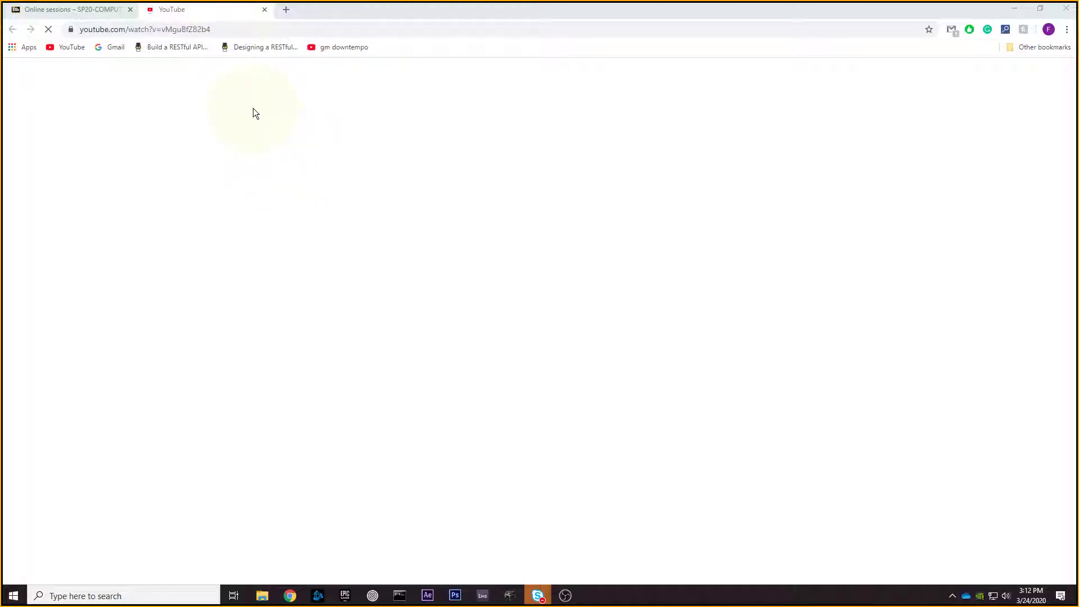
mouse_move(273, 13)
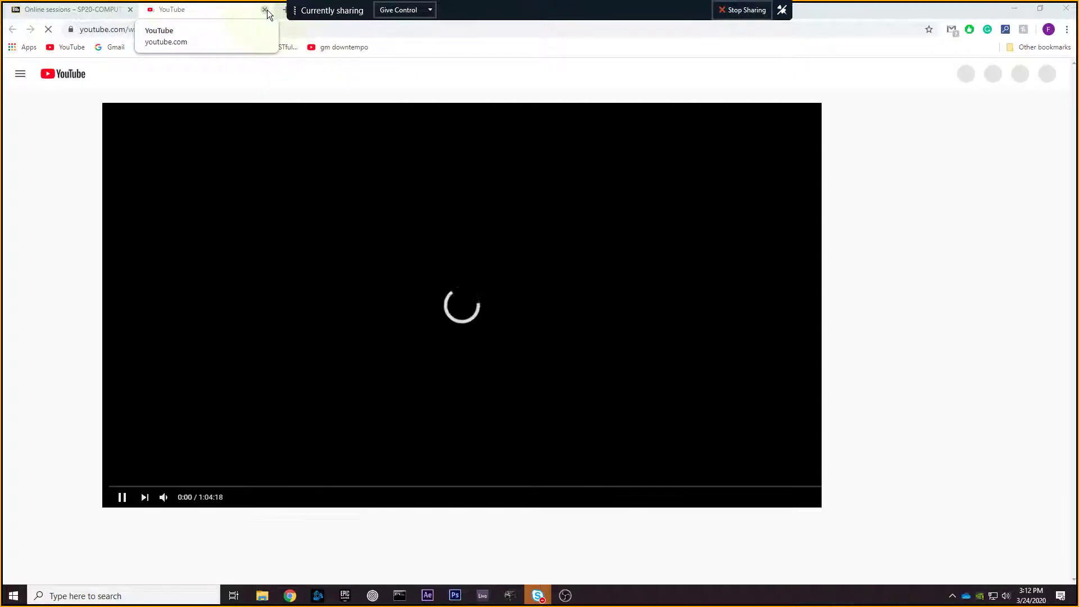
left_click(264, 186)
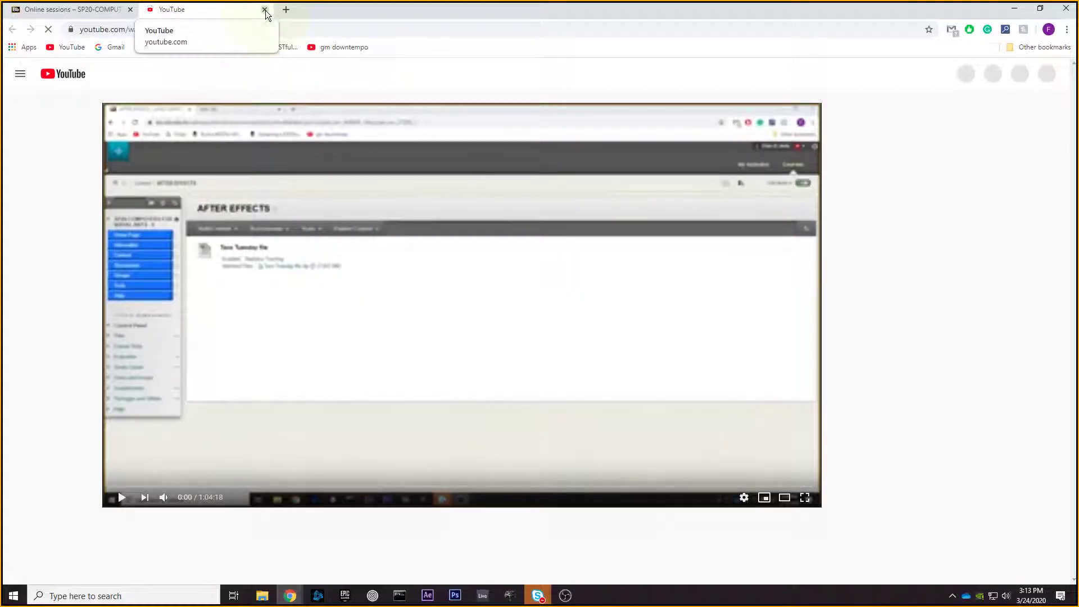
left_click(264, 10)
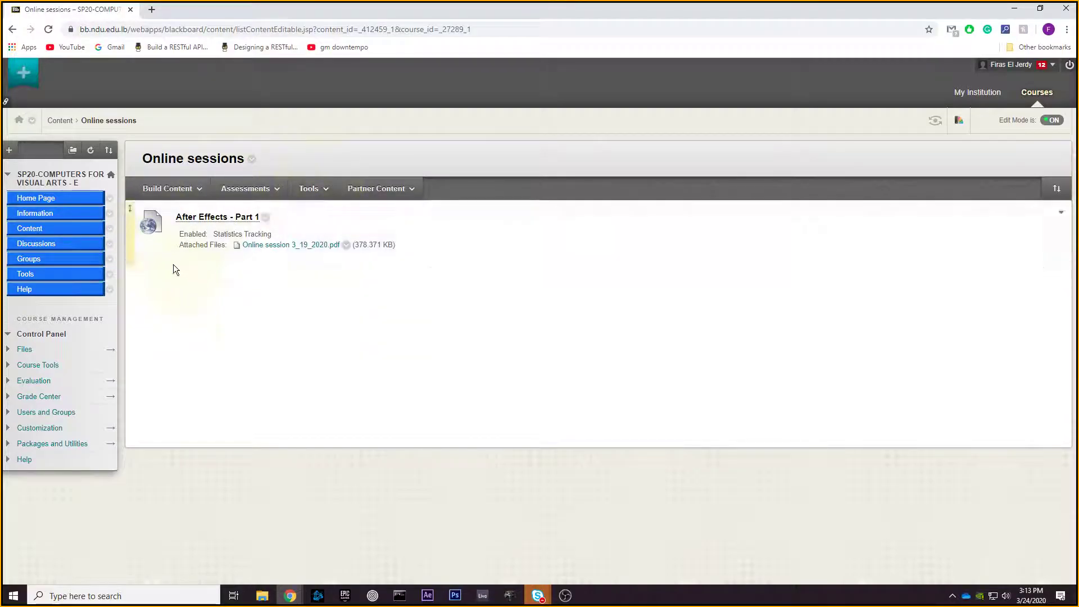
- Open and dismiss the Build Content menu, then switch back to After Effects with Alt+Tab
left_click(190, 181)
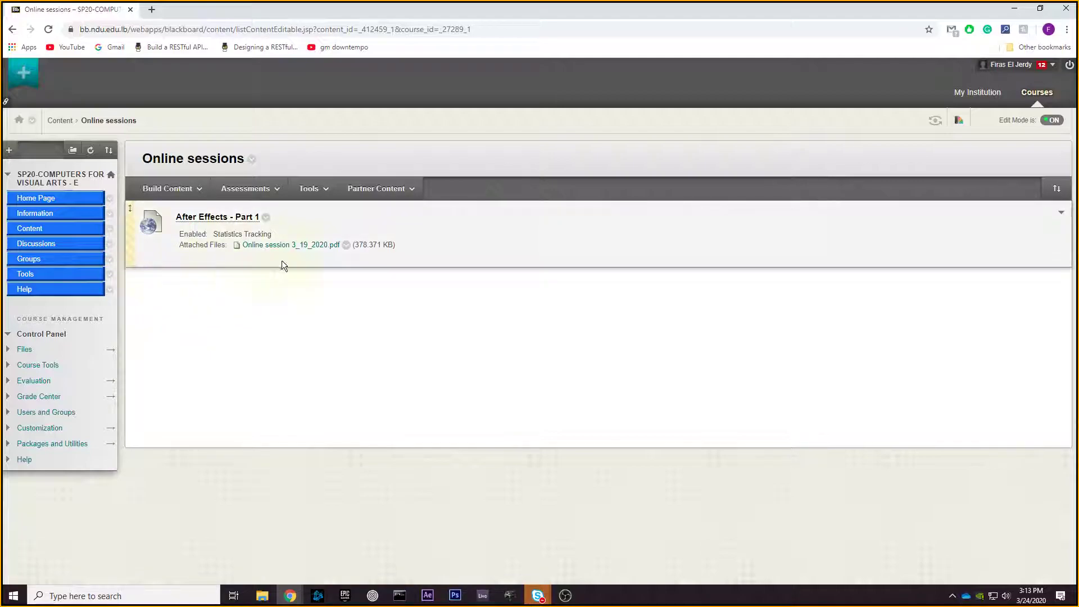
left_click(168, 188)
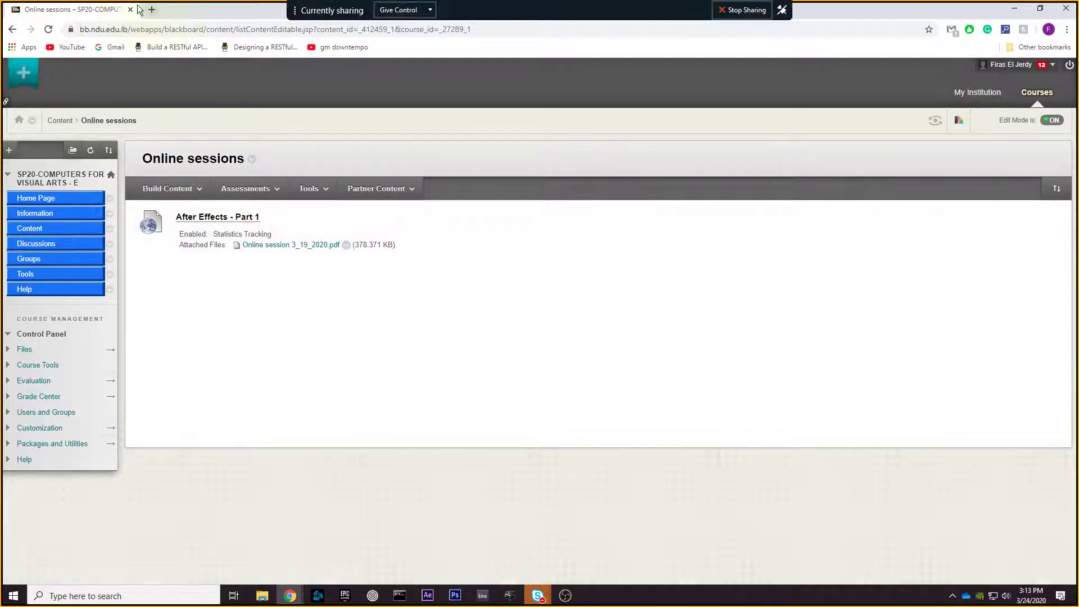
key("alt+Tab")
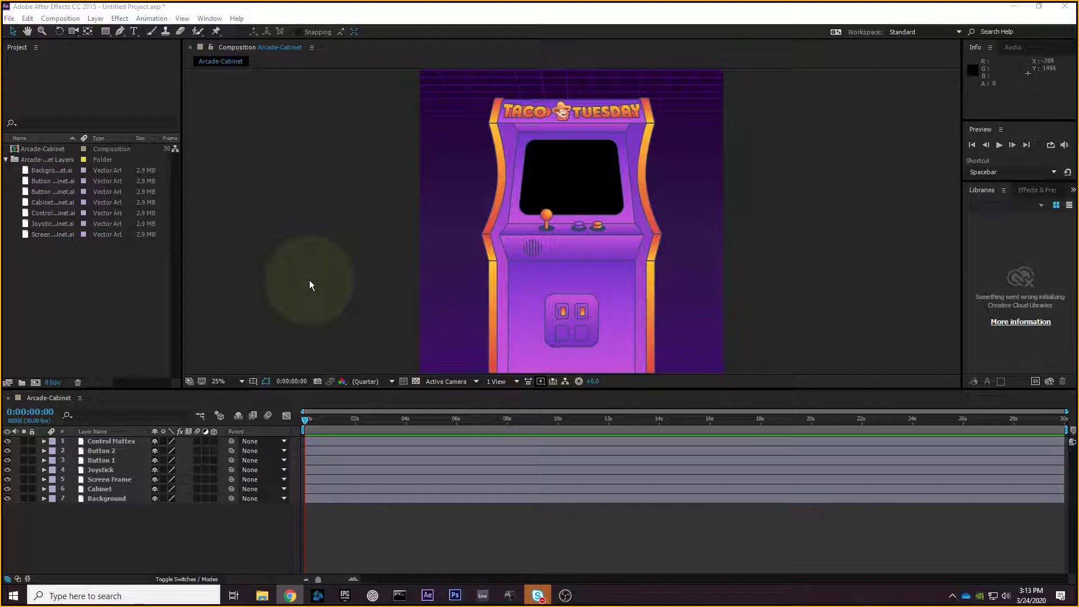
- Collapse the imported Arcade-Cabinet layers folder and clear the Project panel selection
left_click(5, 159)
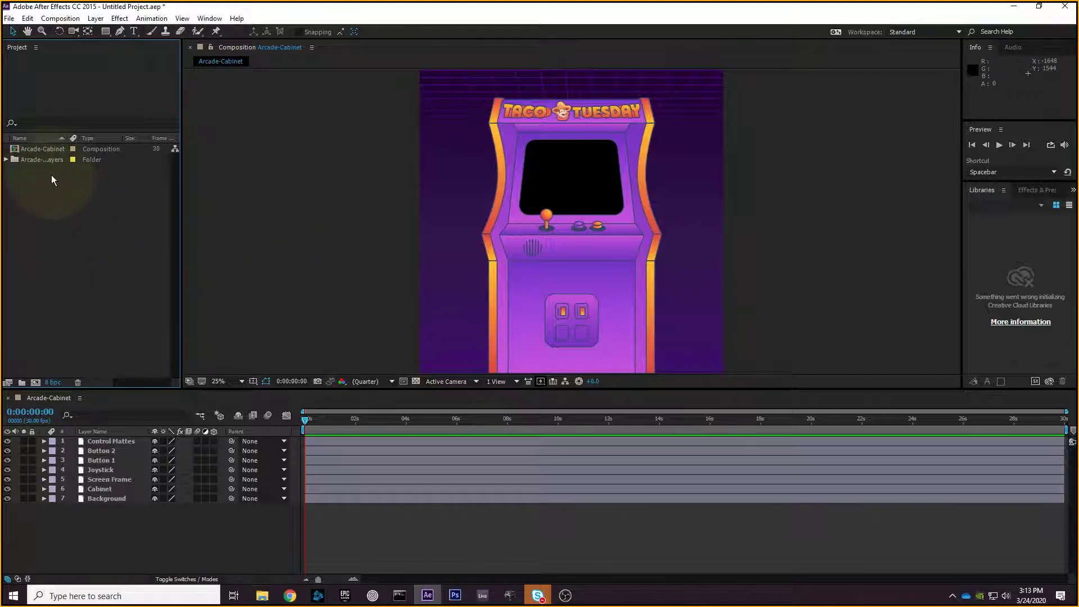
left_click(109, 149)
left_click(133, 186)
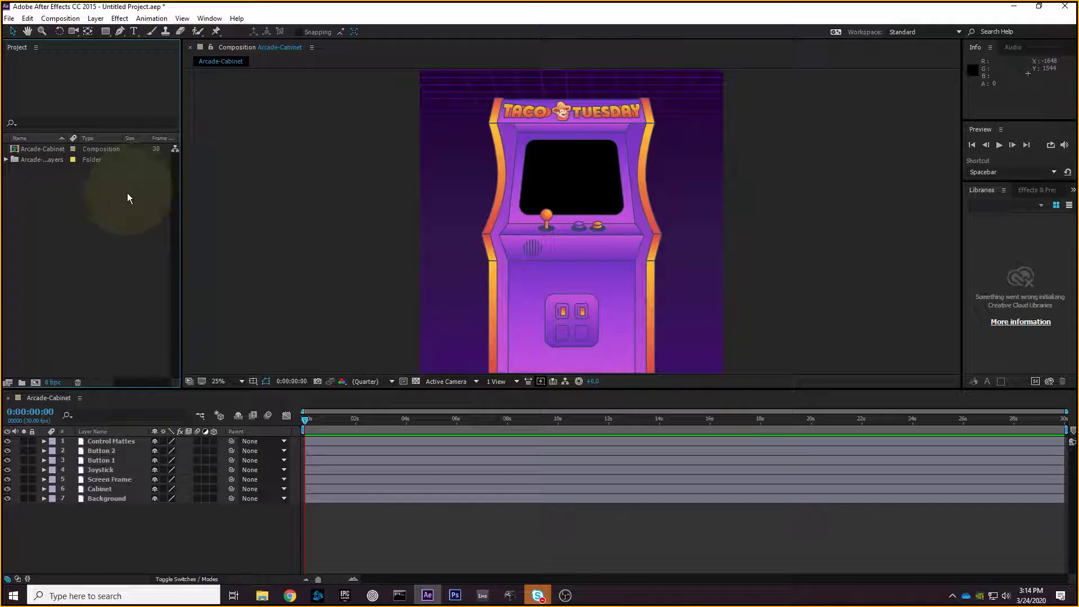
- Sort the Project panel items by type and select the Arcade-Cabinet composition
left_click(87, 138)
left_click(49, 160)
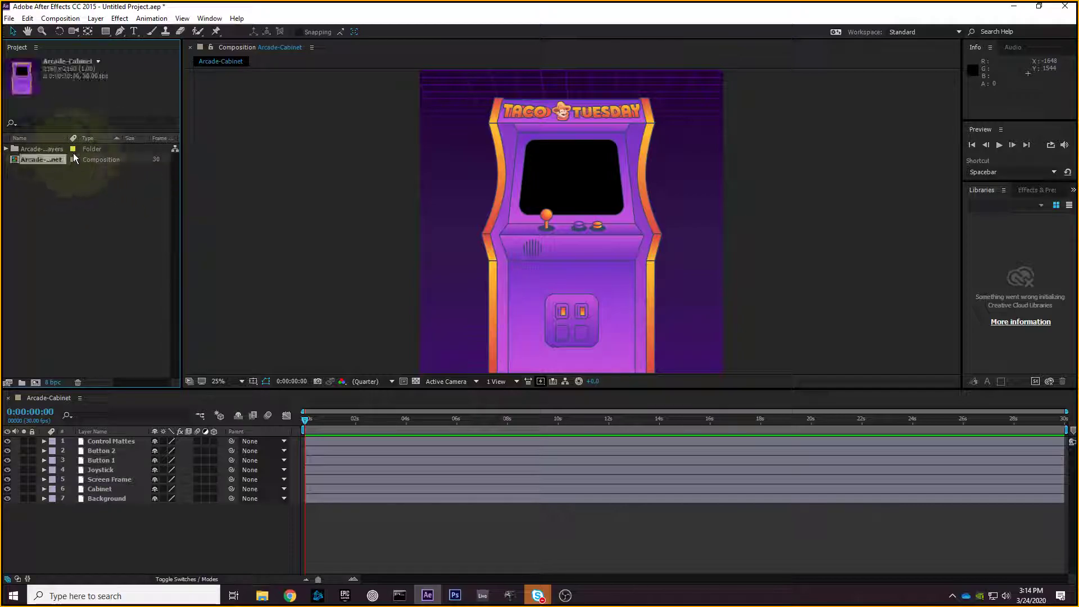
left_click(77, 190)
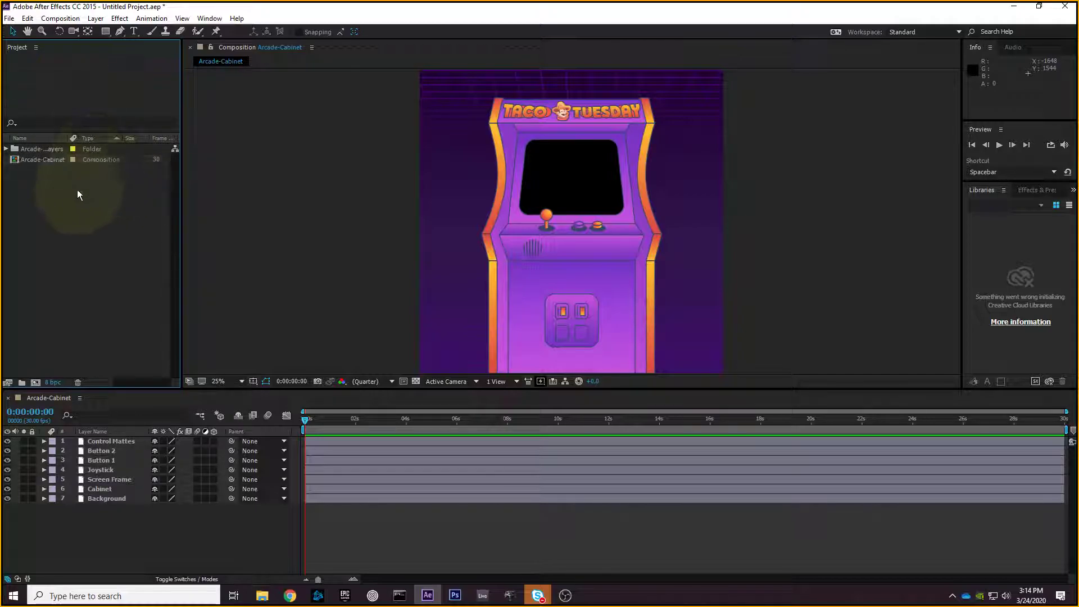
left_click(37, 159)
- Step through the seven Arcade-Cabinet timeline layers, Control Mattes to Background, then deselect all
left_click_drag(126, 557, 97, 439)
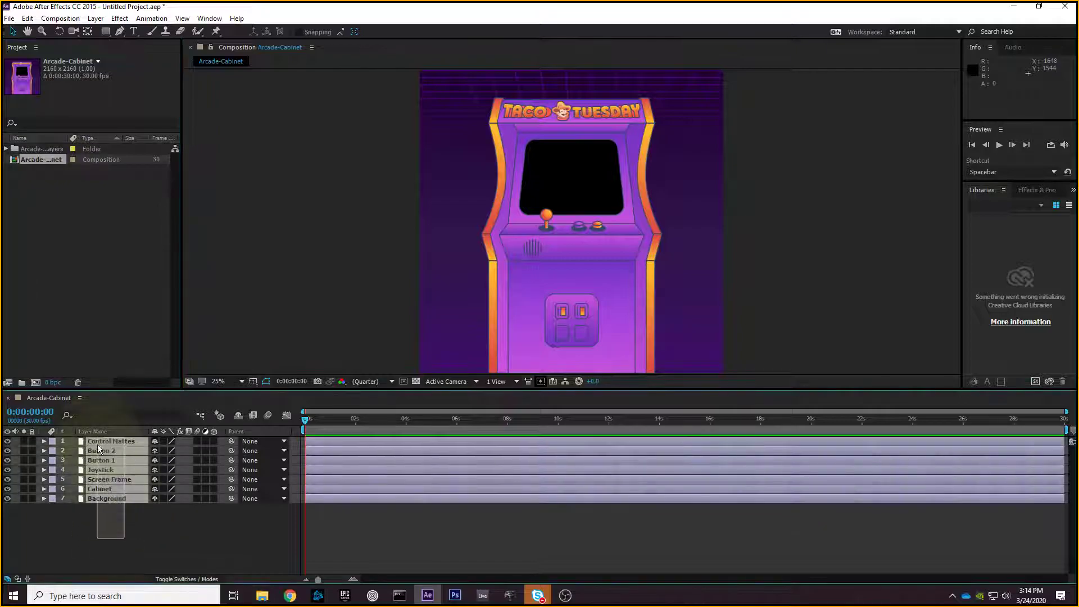
left_click(126, 510)
left_click(119, 442)
left_click(117, 451)
left_click(120, 461)
left_click(123, 470)
left_click(124, 479)
left_click(123, 489)
left_click(124, 499)
left_click(123, 442)
left_click(123, 451)
left_click(126, 461)
left_click(129, 480)
left_click(131, 489)
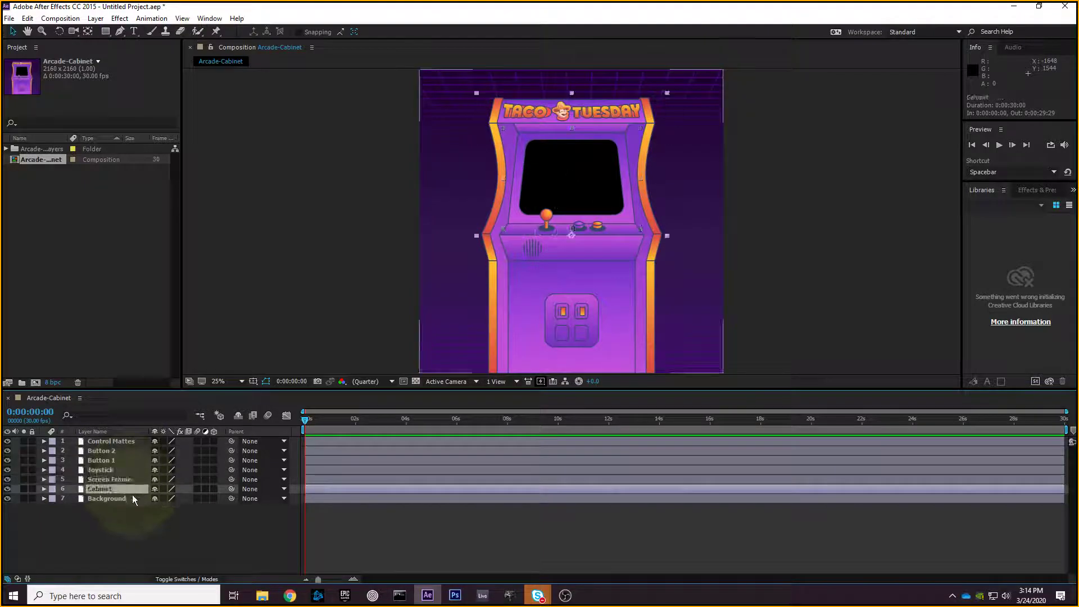
left_click(133, 498)
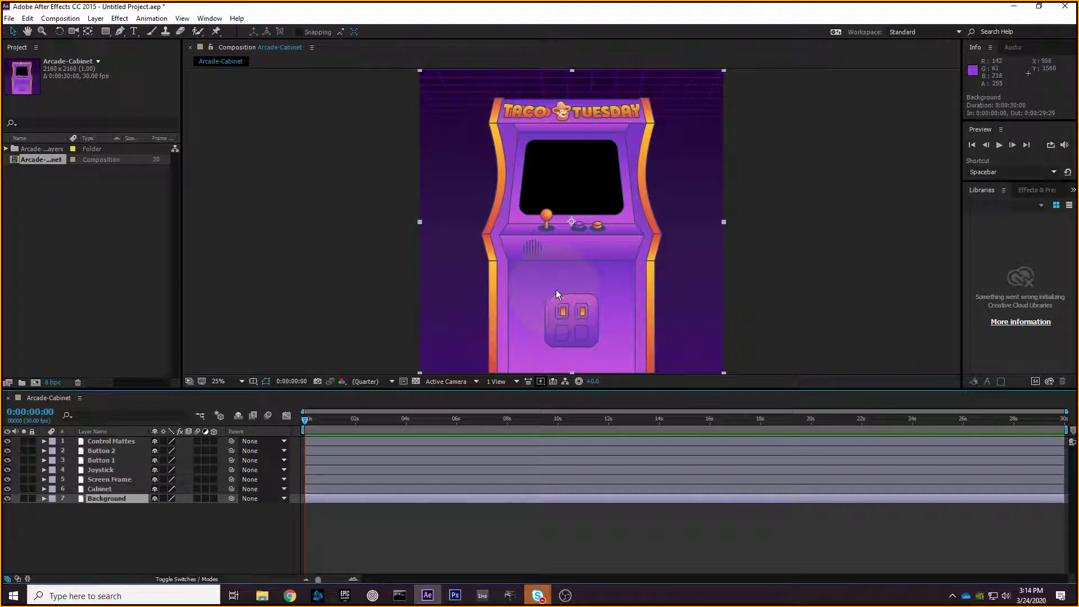
left_click(99, 489)
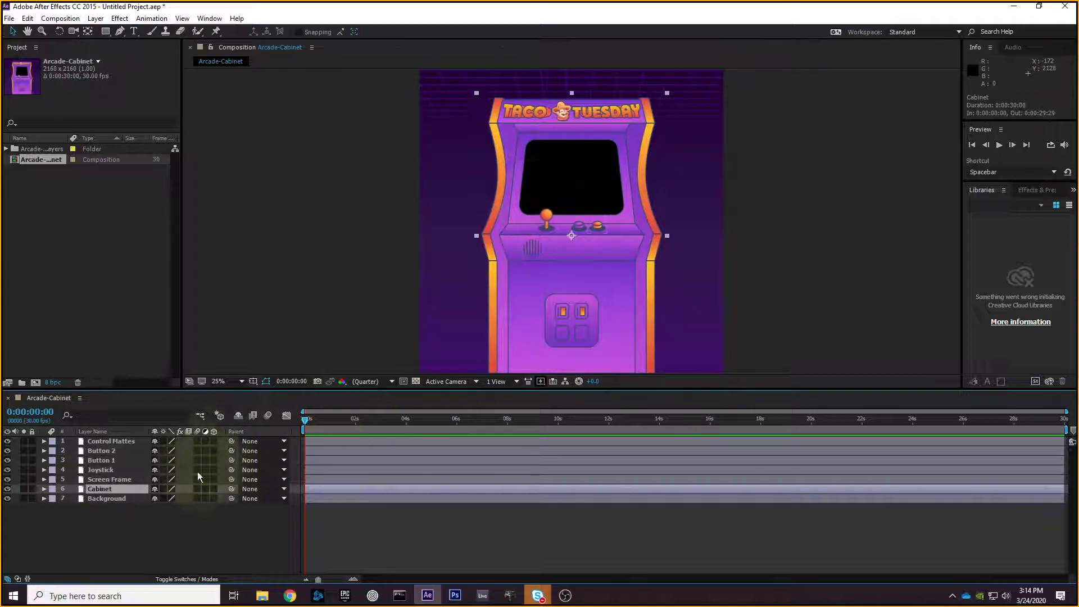
left_click_drag(165, 515, 120, 438)
left_click(144, 508)
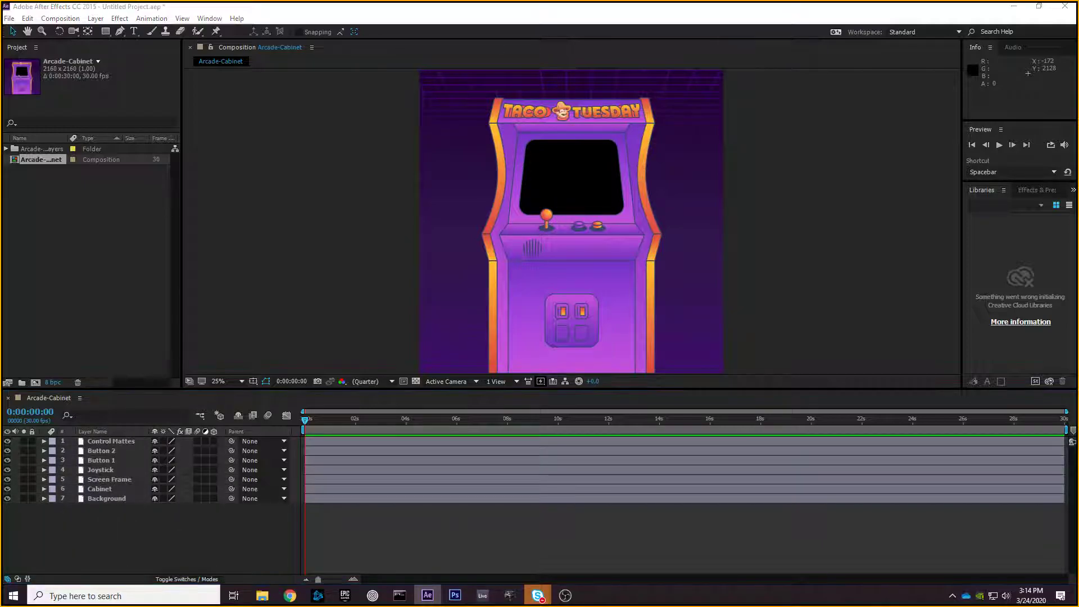
- Clear and then reselect the Arcade-Cabinet composition in the Project panel
left_click(61, 215)
left_click(84, 160)
left_click(102, 182)
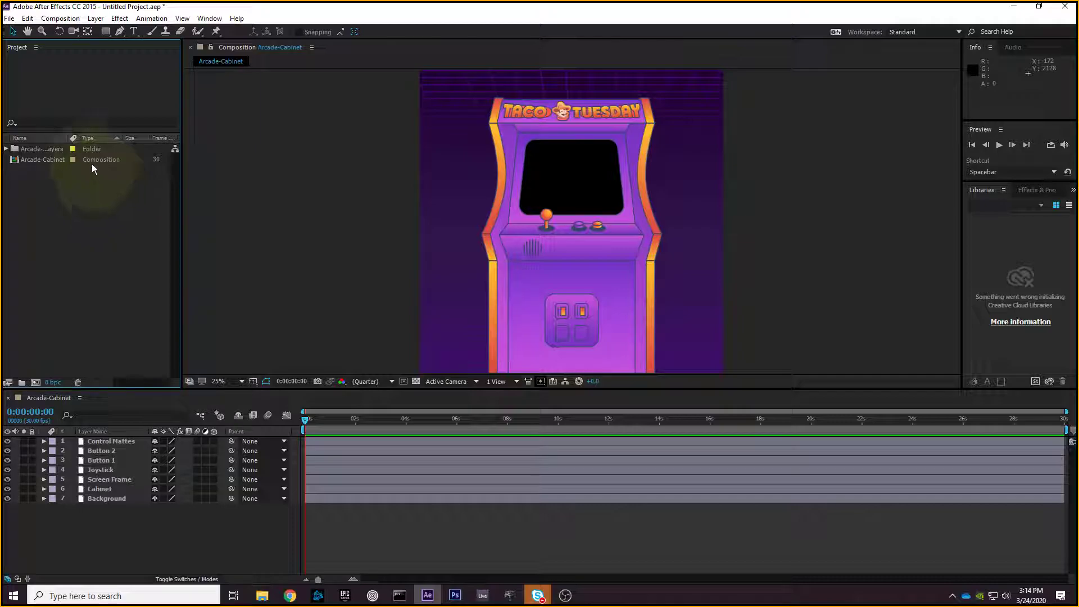
left_click(92, 160)
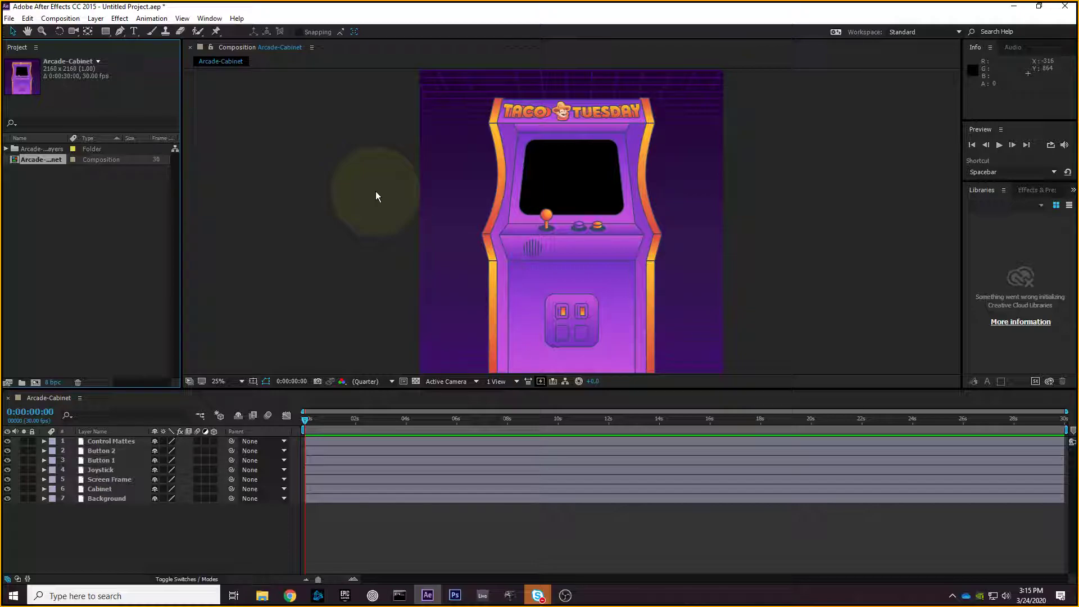
- Make the Cabinet layer a 3D layer, then select and deselect all seven layers
left_click(212, 488)
left_click(213, 488)
left_click_drag(126, 529, 109, 362)
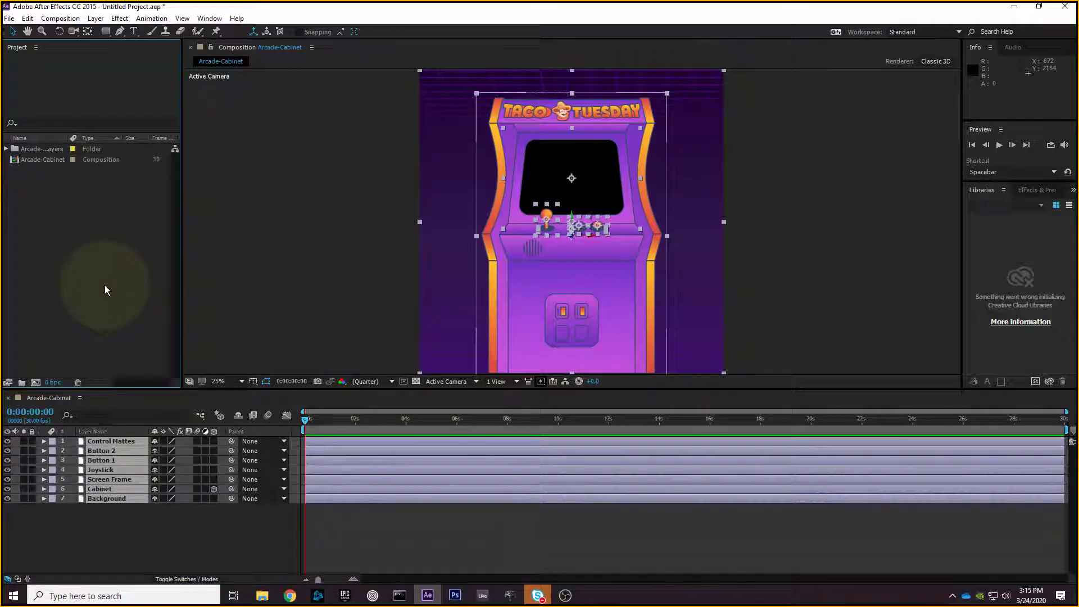
left_click(331, 251)
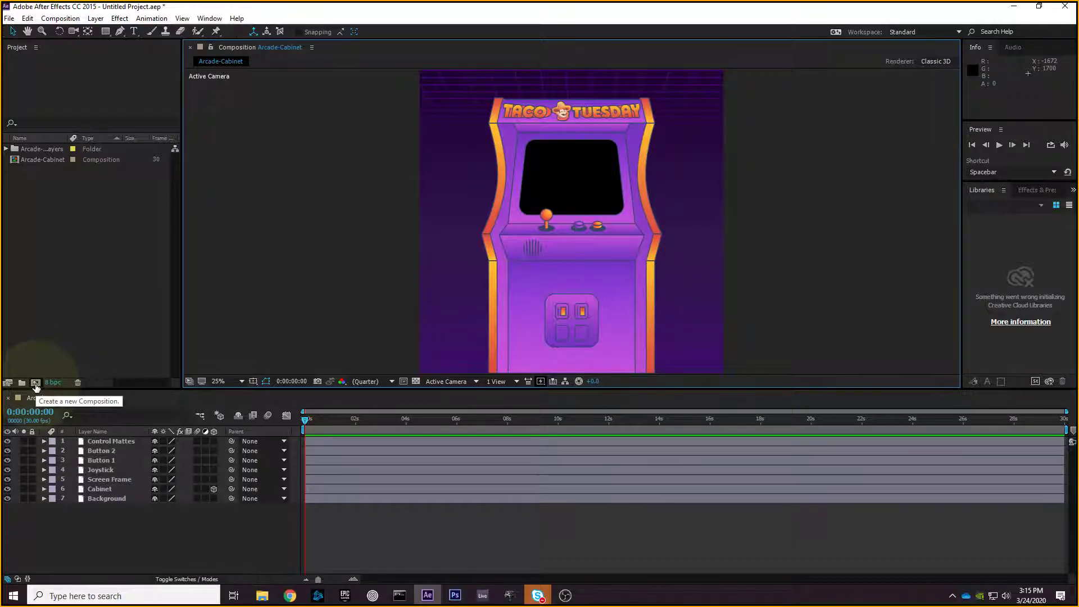
- Browse the Composition menu without choosing, then create a new composition from the Project panel
left_click(60, 18)
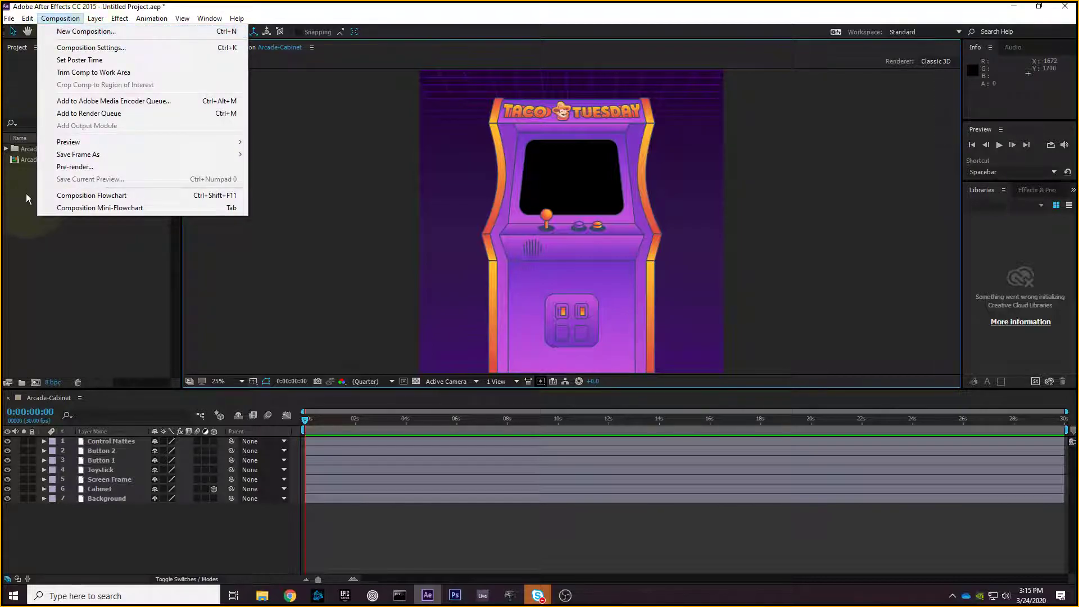
left_click(30, 215)
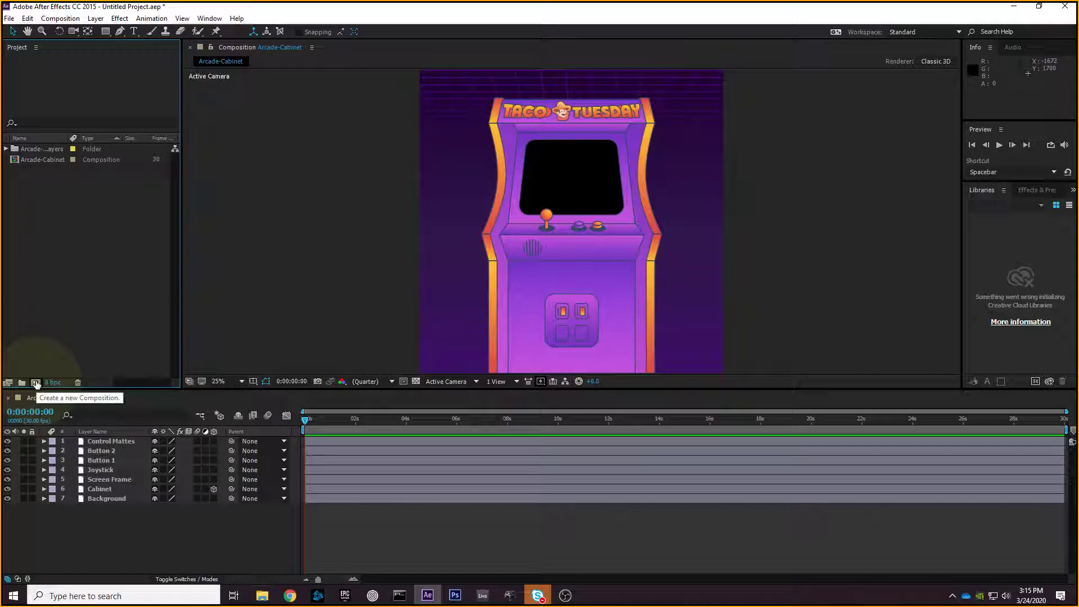
left_click(36, 384)
- Name the new composition 'Taco Tuesday' and apply the HDTV 1080 29.97 preset
left_click_drag(337, 71, 399, 85)
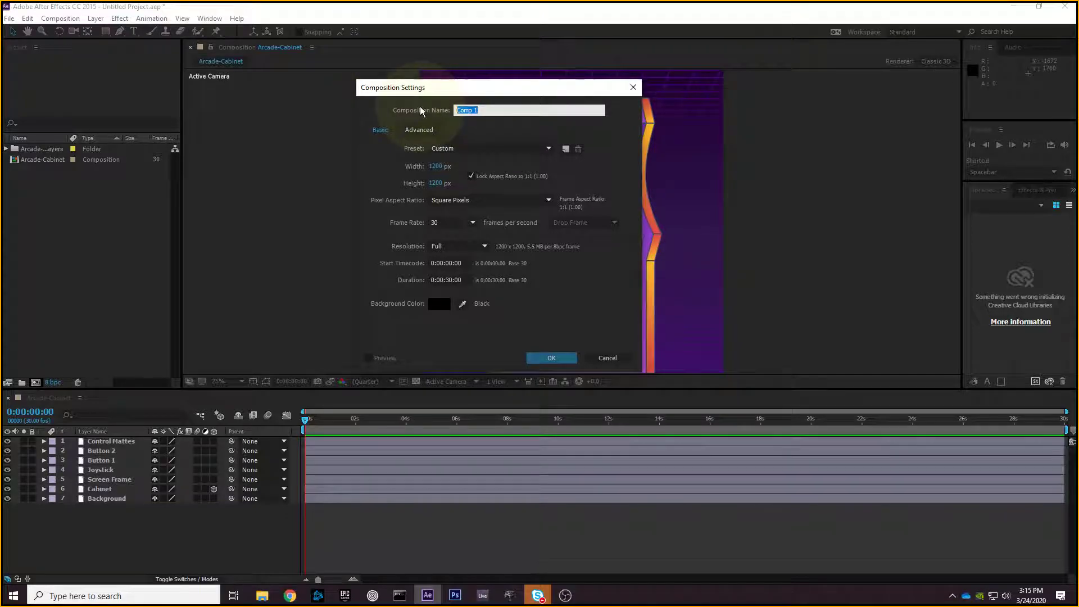
type("Taco")
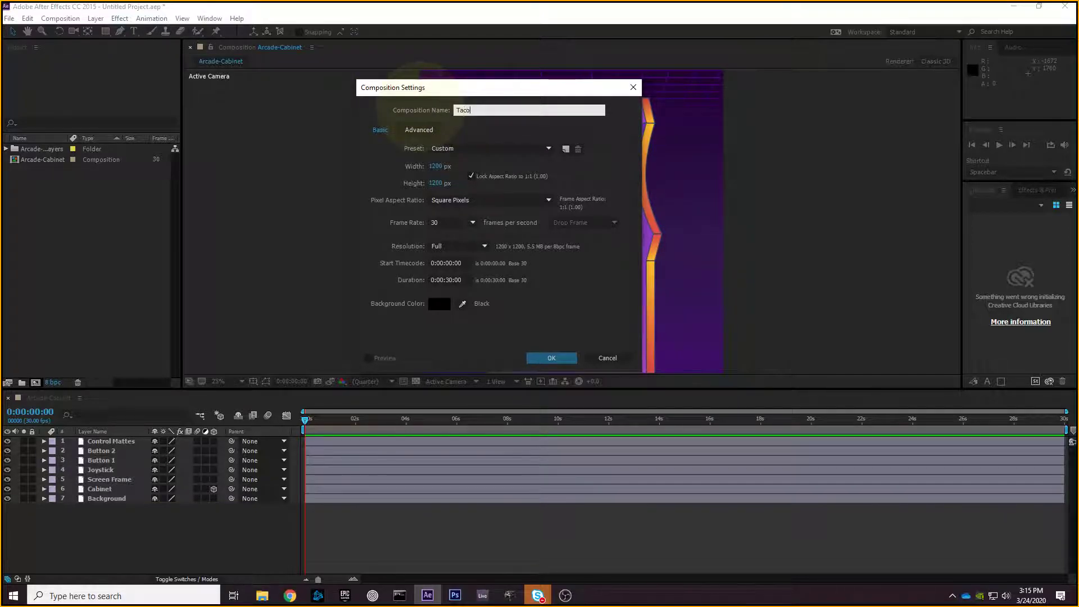
type(" Tuesday")
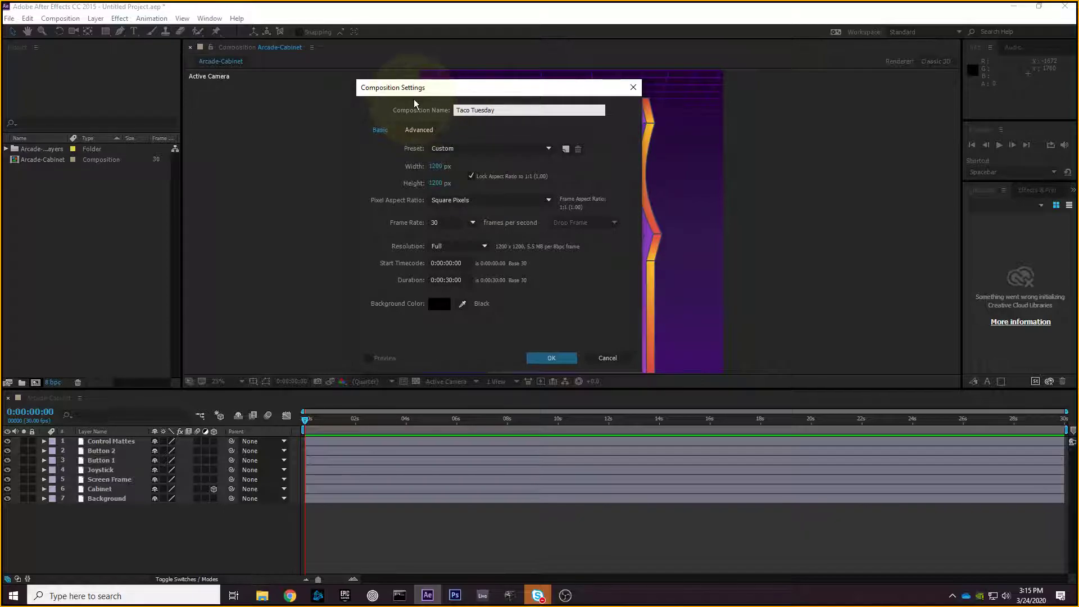
left_click_drag(422, 91, 425, 90)
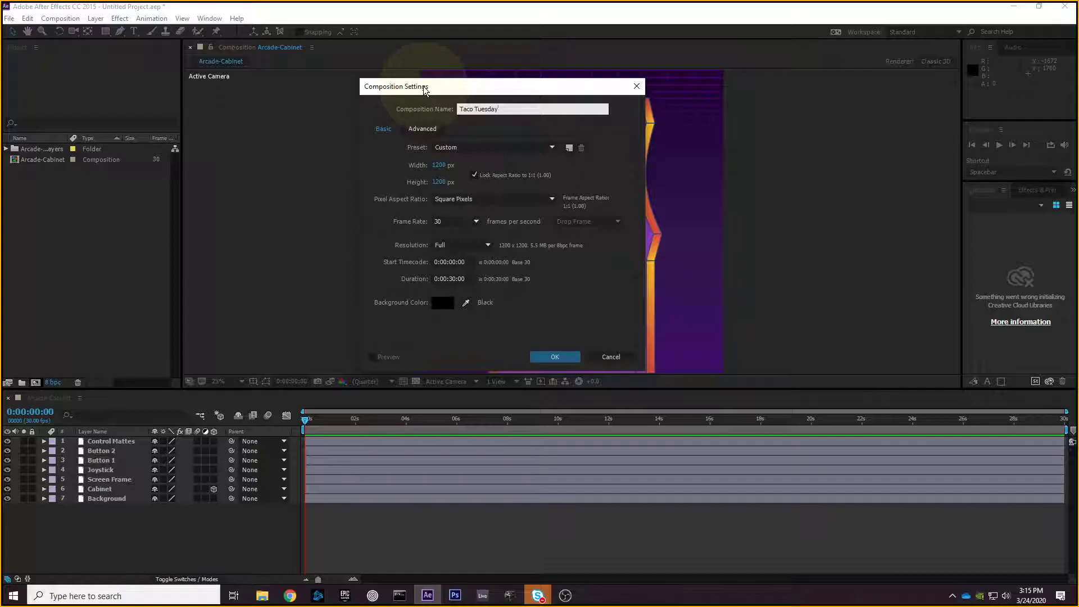
left_click(452, 149)
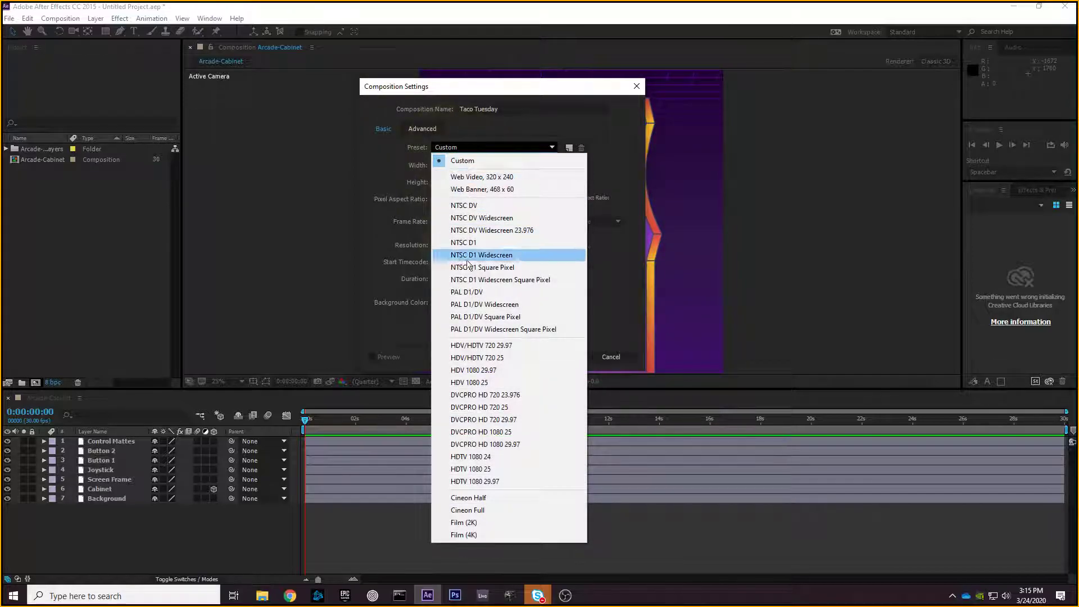
left_click(500, 481)
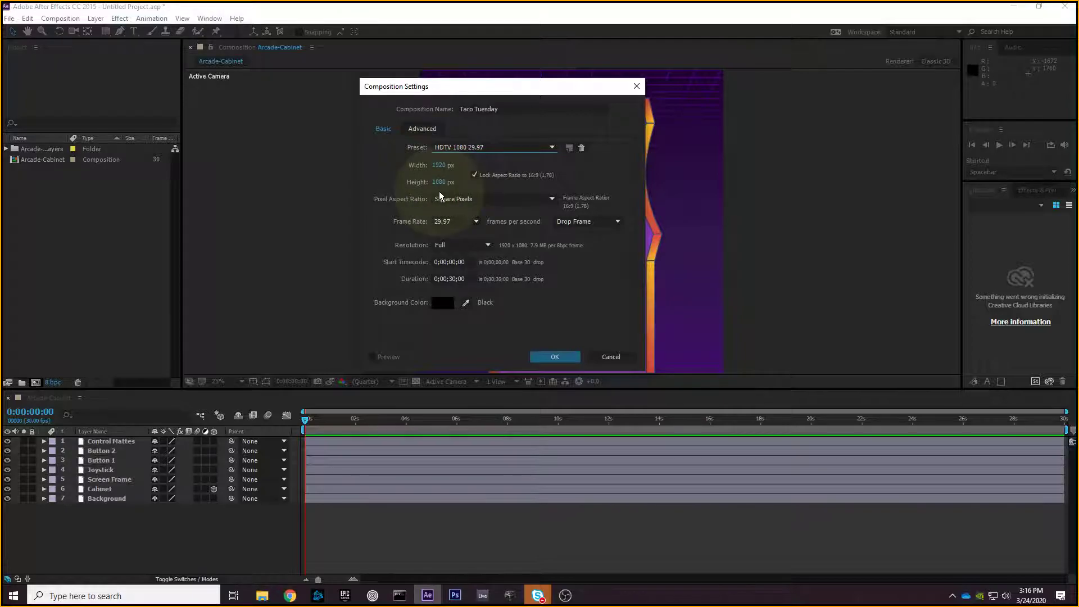
- Enter 1080 as the composition width, correcting the mistyped values
left_click_drag(458, 87, 497, 83)
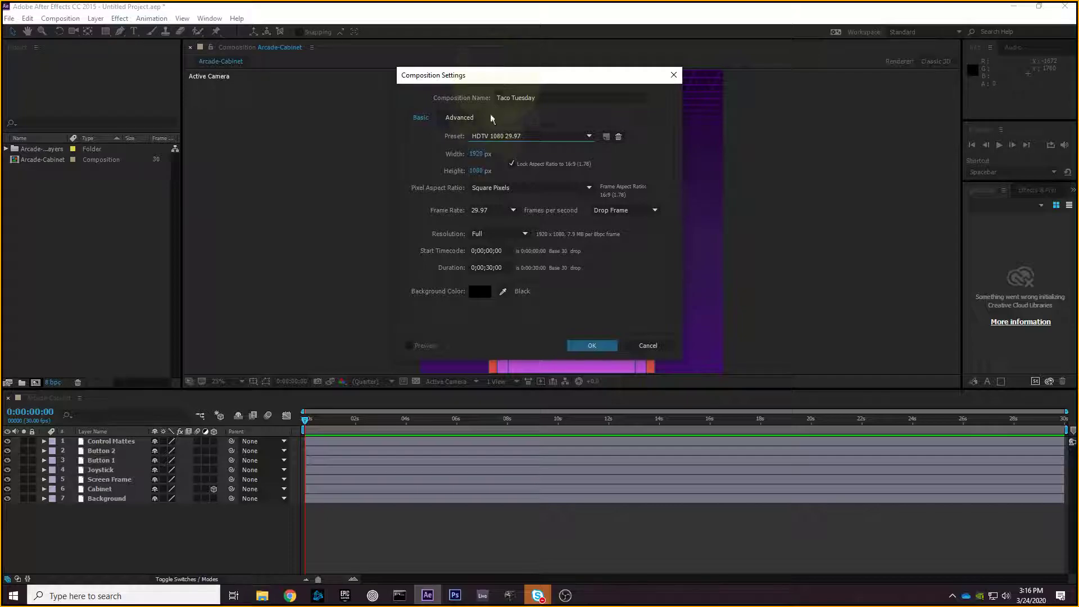
left_click(476, 154)
type("1980")
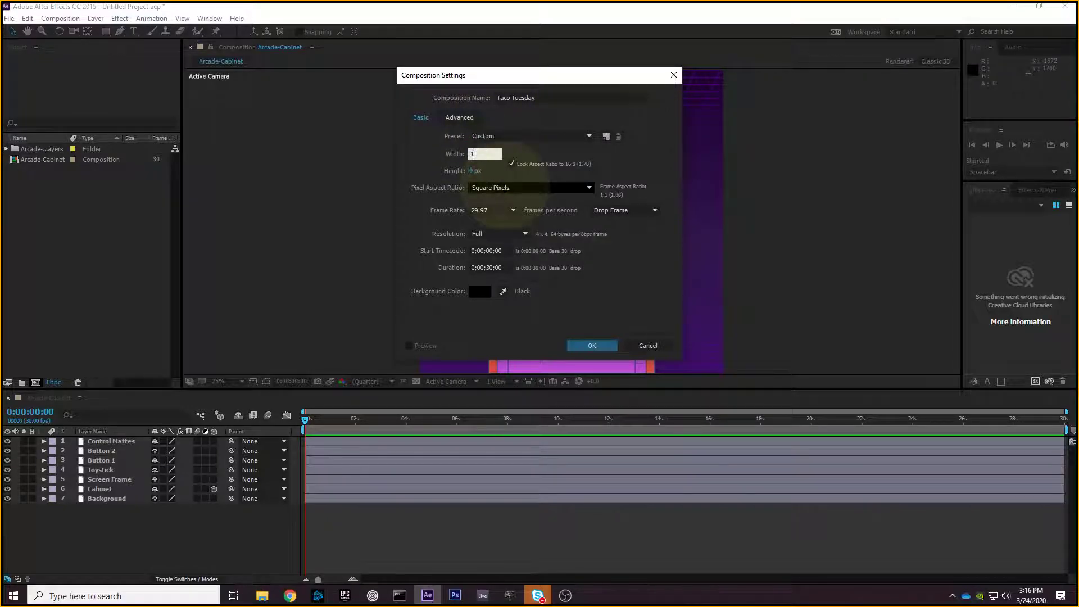
key("BackSpace")
key("BackSpace")
key("BackSpace")
key("BackSpace")
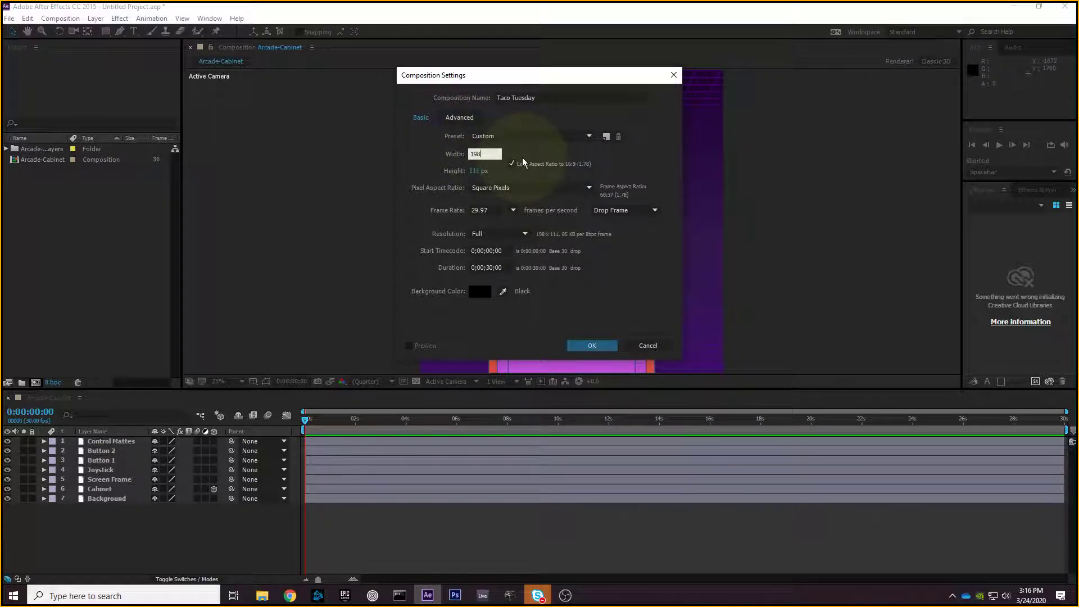
type("8")
type("1080")
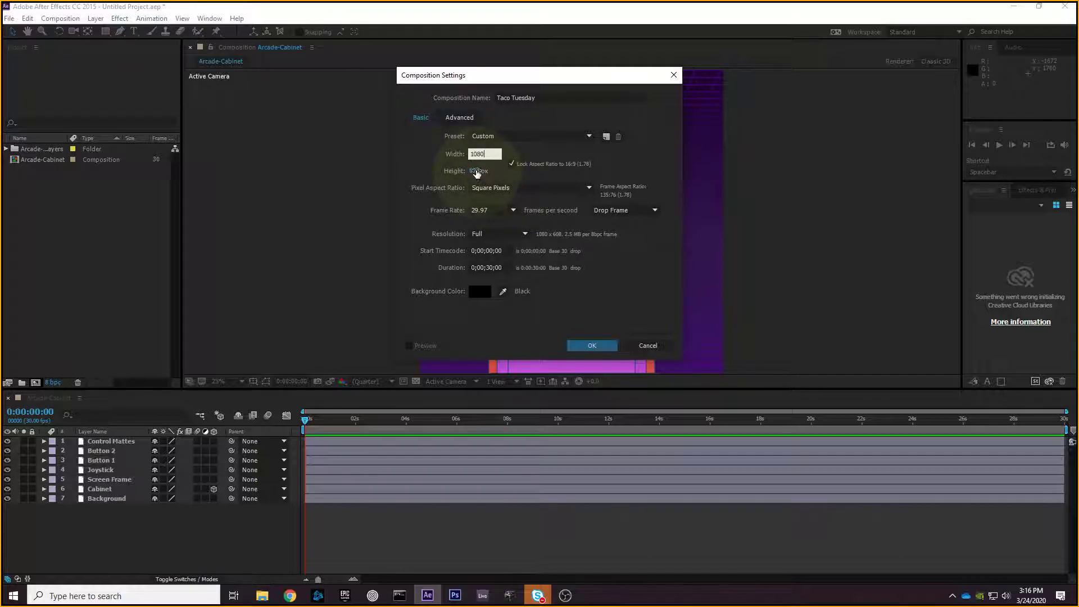
left_click(477, 172)
type("1080")
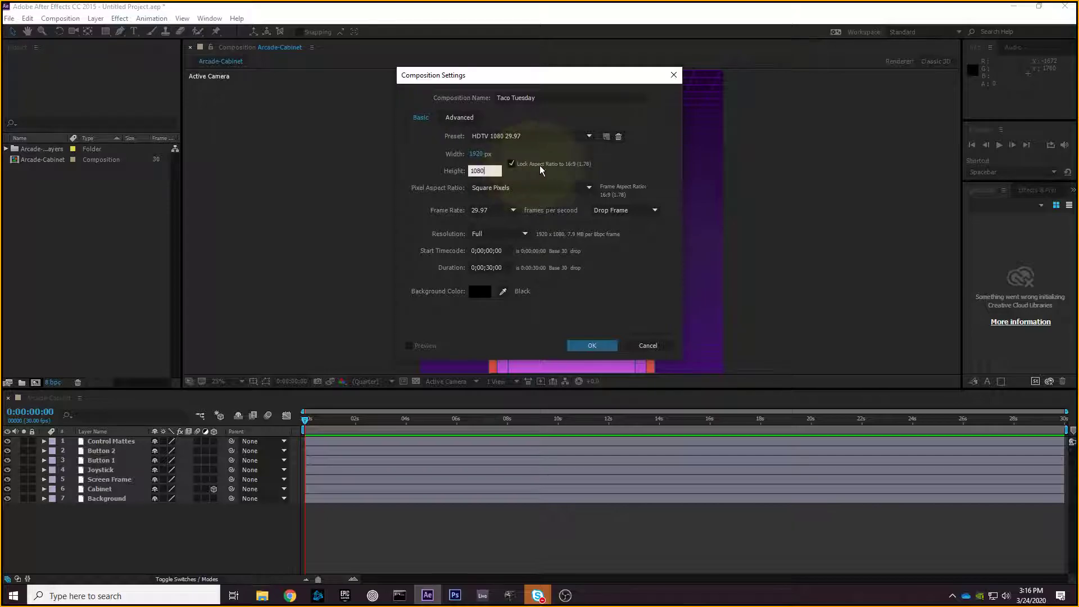
- Unlock the aspect ratio for a 1080 x 1080 square frame, then start a Windows search
left_click(511, 164)
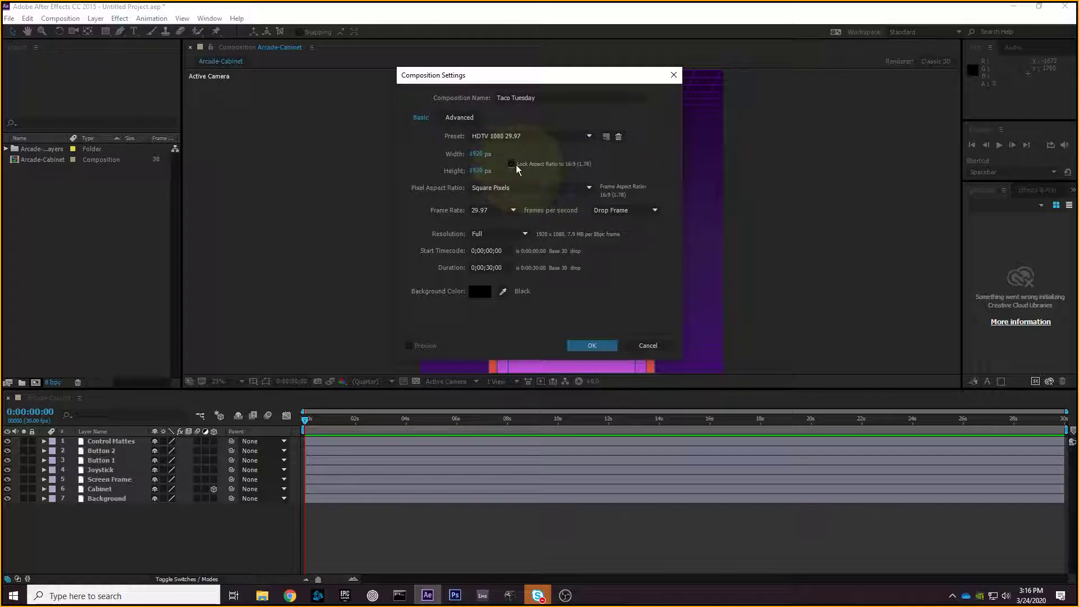
left_click(474, 152)
type("1080")
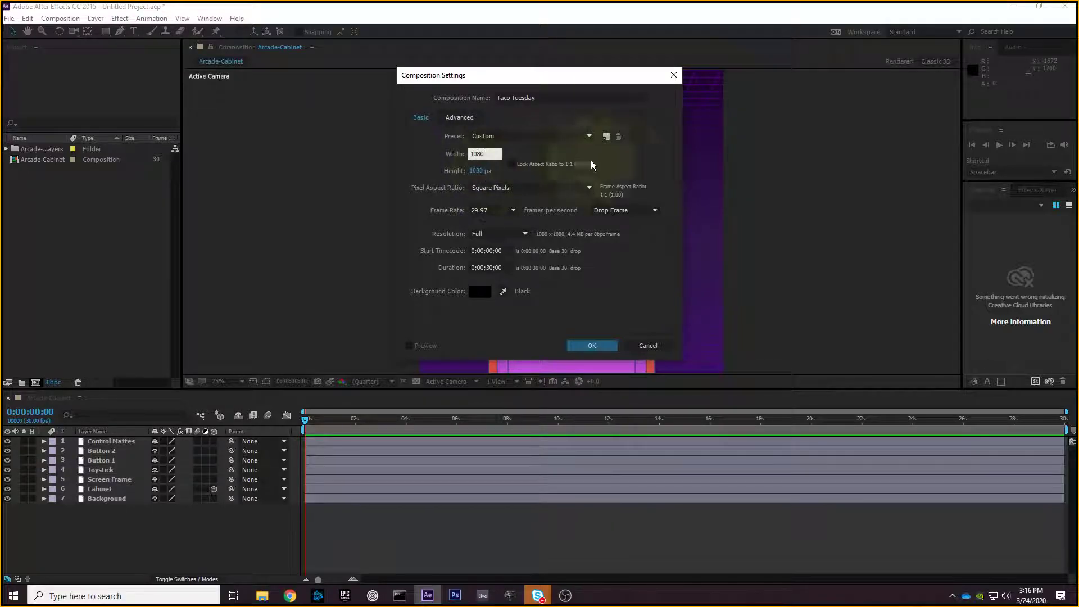
left_click(537, 149)
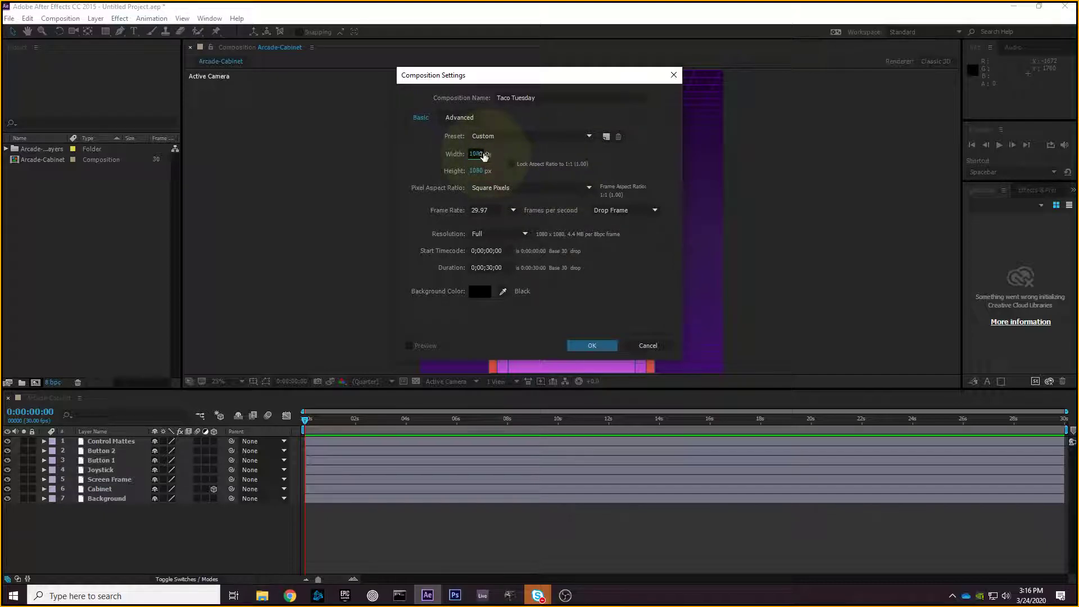
left_click(166, 597)
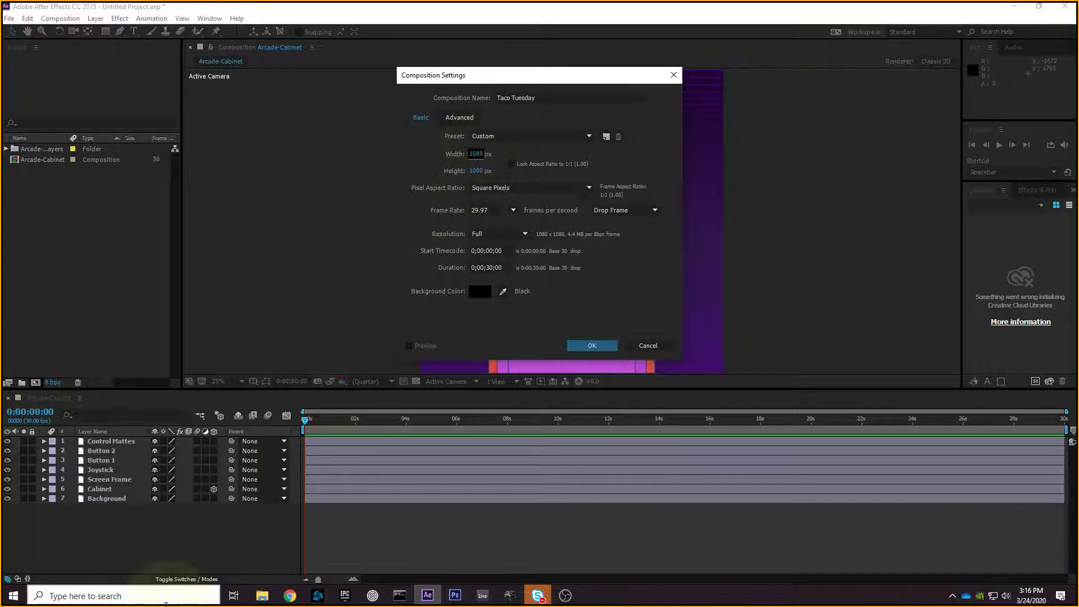
- Launch Paint via 'paint' search and draw a wide rectangle on the canvas
type("paint")
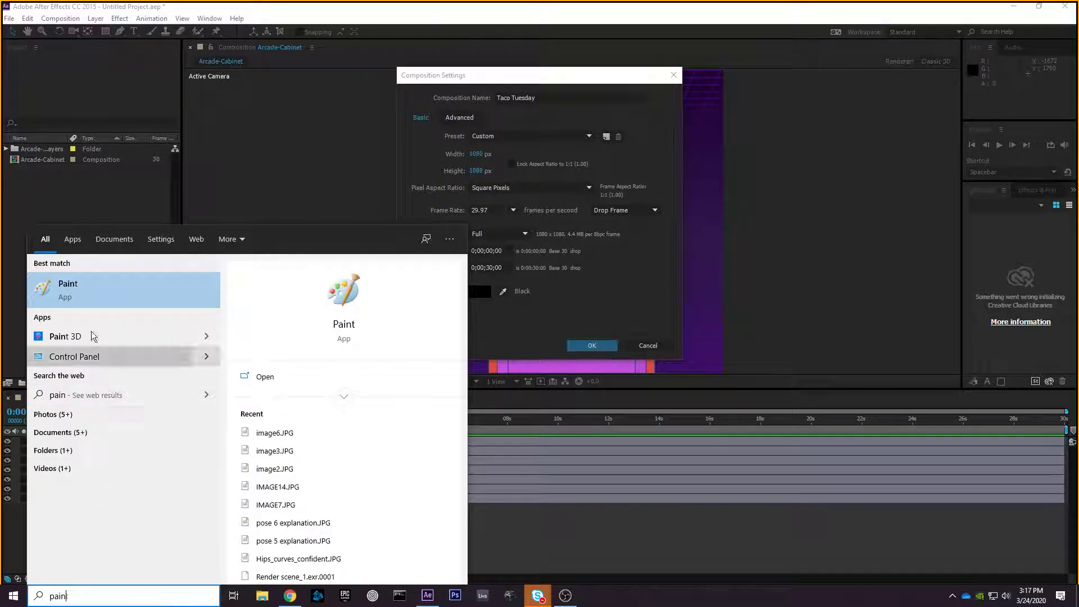
left_click(96, 306)
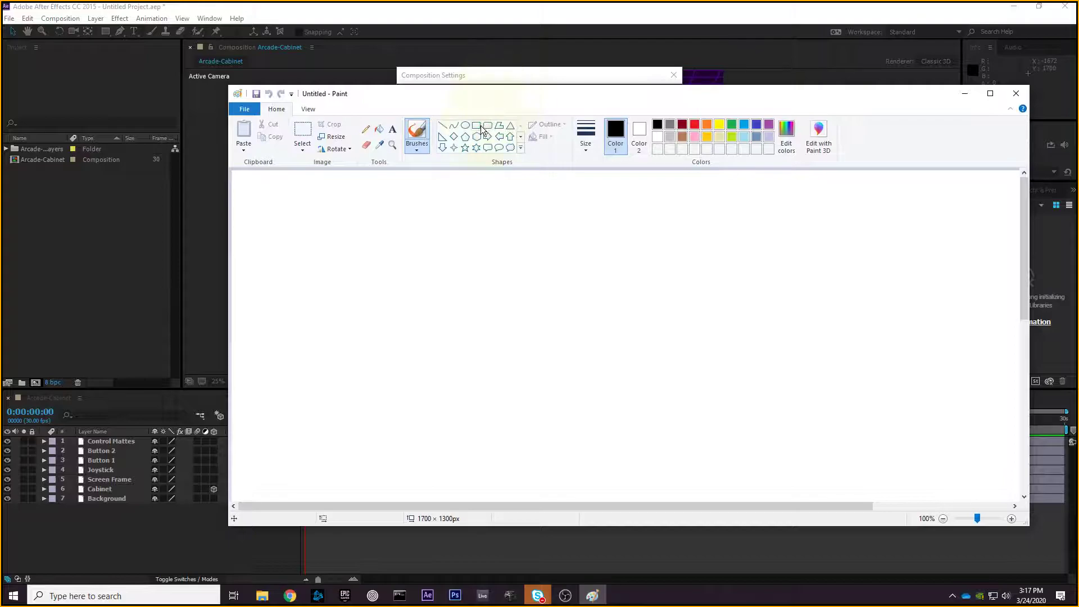
left_click(481, 126)
mouse_move(290, 210)
left_mouse_down()
mouse_move(306, 229)
mouse_move(552, 335)
left_mouse_up()
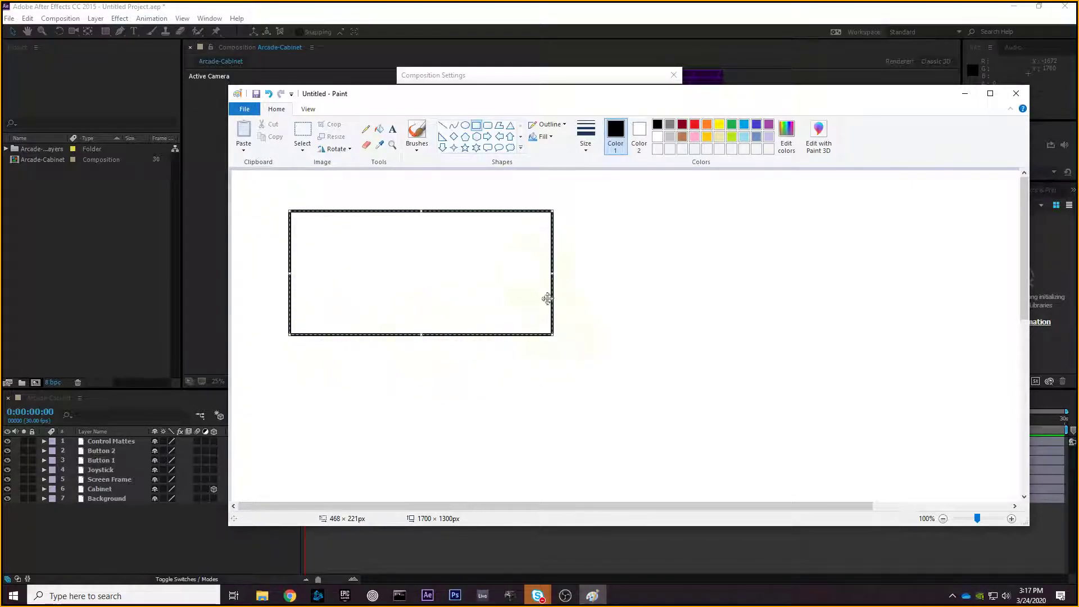
- Arrange Paint and the Composition Settings window side by side
left_click_drag(554, 94, 684, 118)
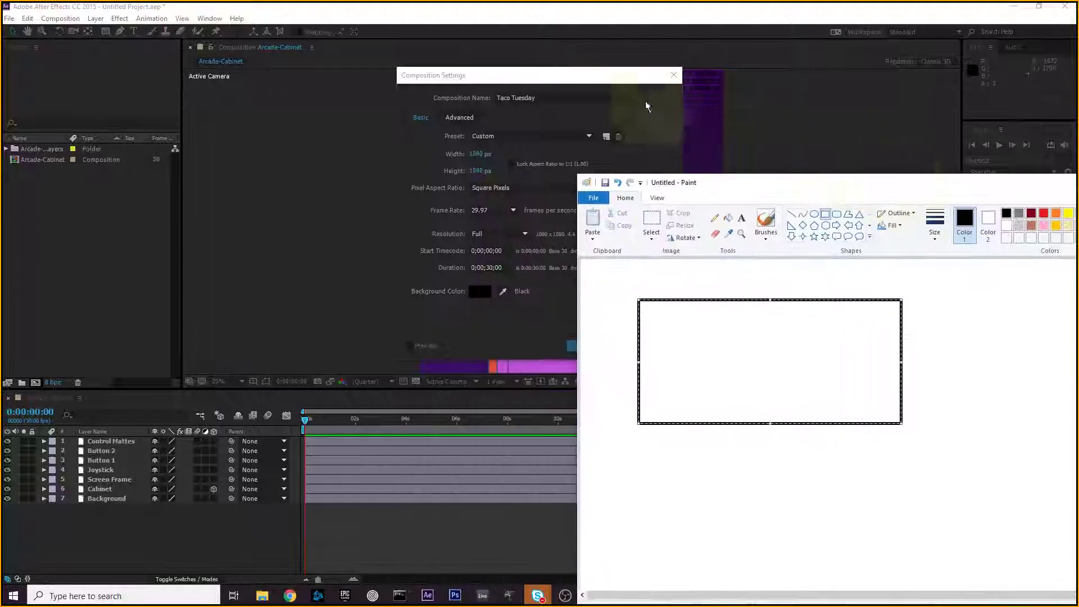
left_click(506, 77)
left_click_drag(506, 77, 232, 98)
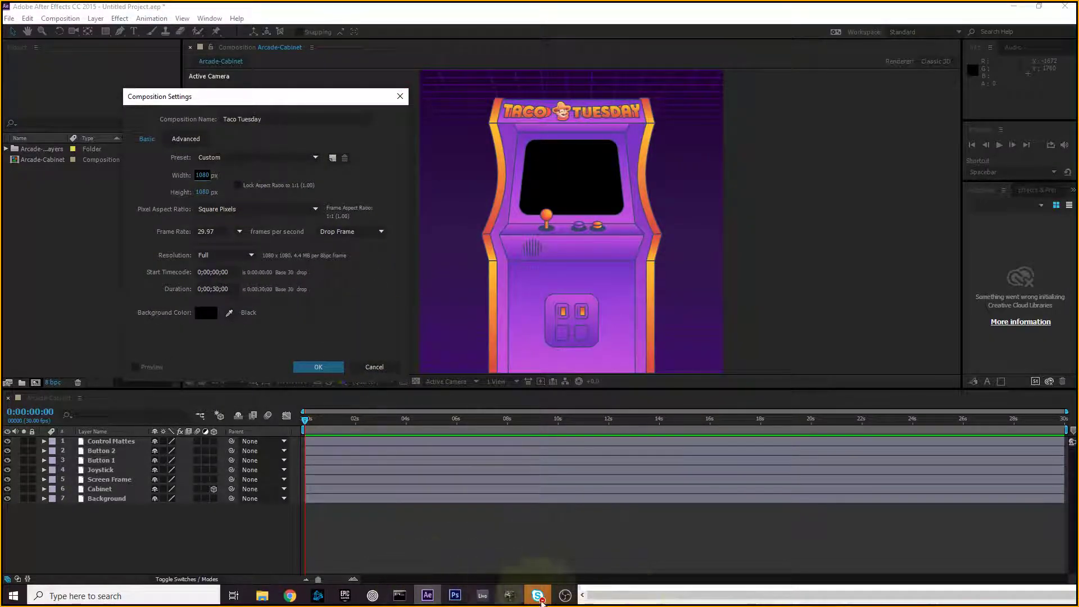
left_click(537, 596)
mouse_move(690, 181)
left_mouse_down()
mouse_move(690, 162)
mouse_move(356, 111)
left_mouse_up()
- Make the wide rectangle red and draw a black square to its right
left_click(710, 138)
left_click(606, 226)
left_click(673, 137)
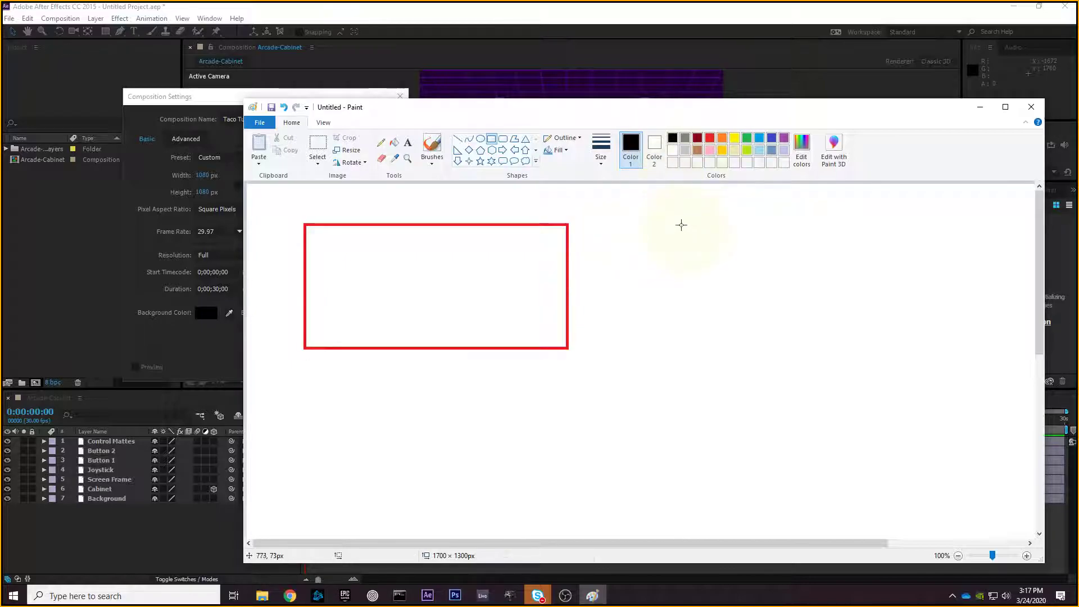
left_click_drag(680, 224, 815, 357)
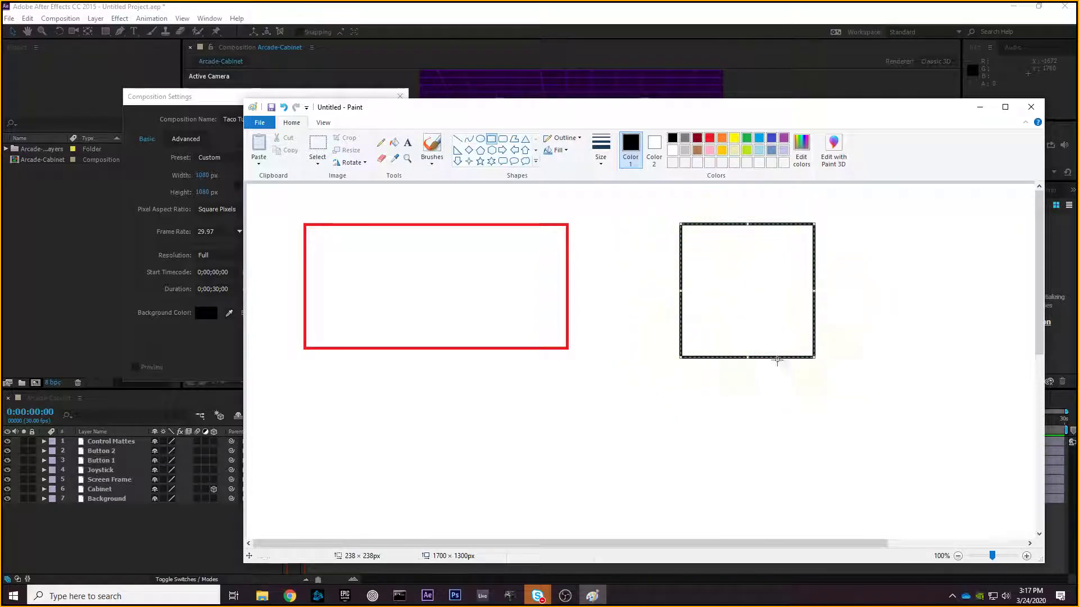
- Sketch pencil strokes around and inside the black square and red rectangle
left_click(380, 142)
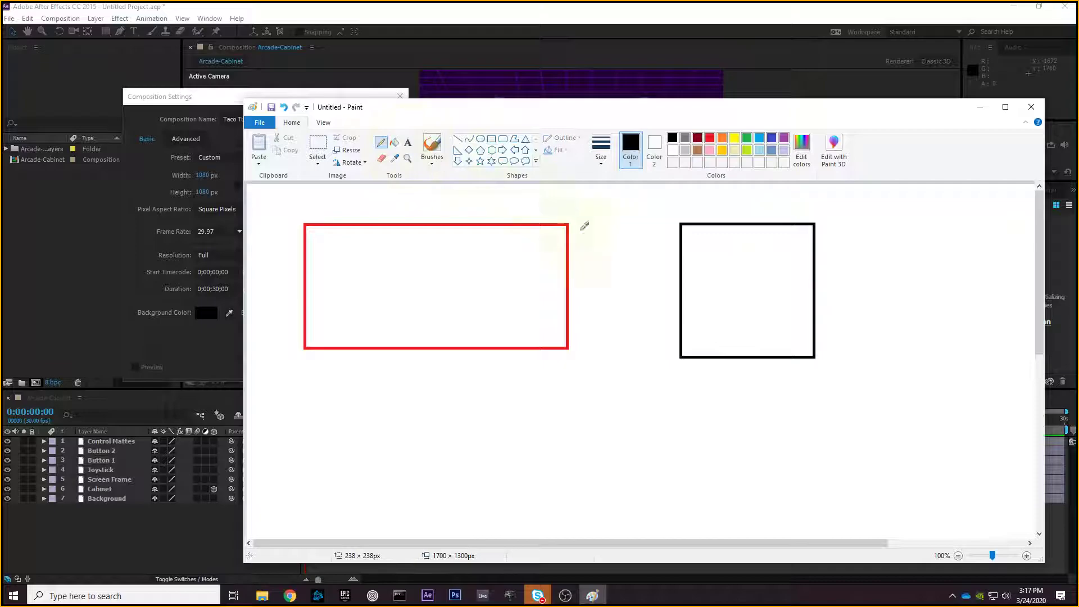
left_click_drag(651, 283, 660, 304)
left_click_drag(740, 403, 755, 404)
mouse_move(689, 231)
left_mouse_down()
mouse_move(692, 345)
mouse_move(802, 345)
left_mouse_up()
mouse_move(310, 229)
left_mouse_down()
mouse_move(327, 261)
mouse_move(308, 344)
mouse_move(350, 329)
mouse_move(561, 341)
left_mouse_up()
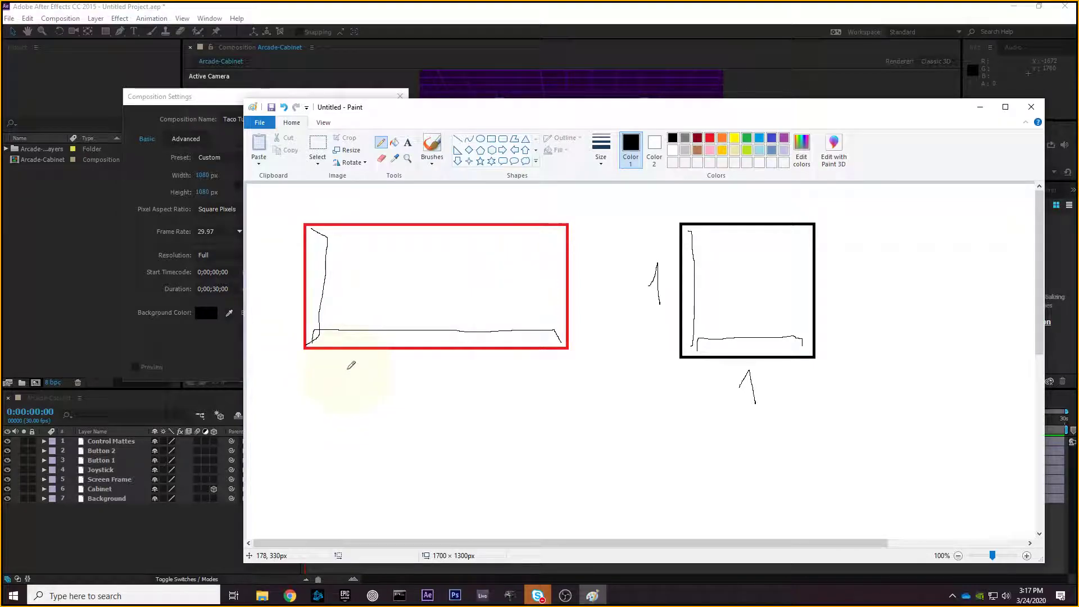
- Close Paint with Don't Save and recentre the Composition Settings window
left_click(1022, 112)
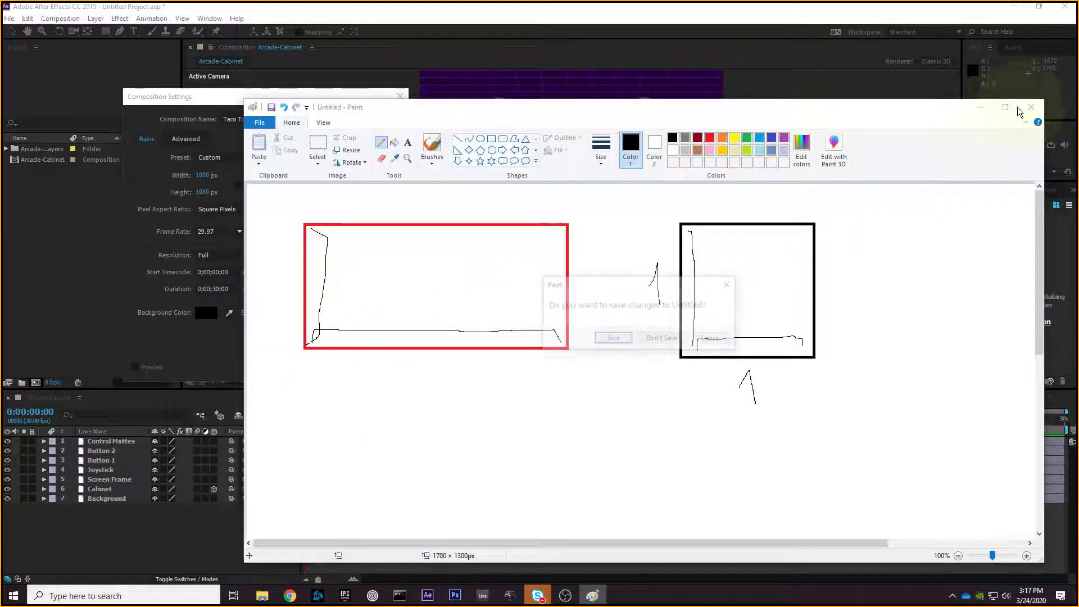
left_click(665, 339)
left_click_drag(313, 96, 493, 99)
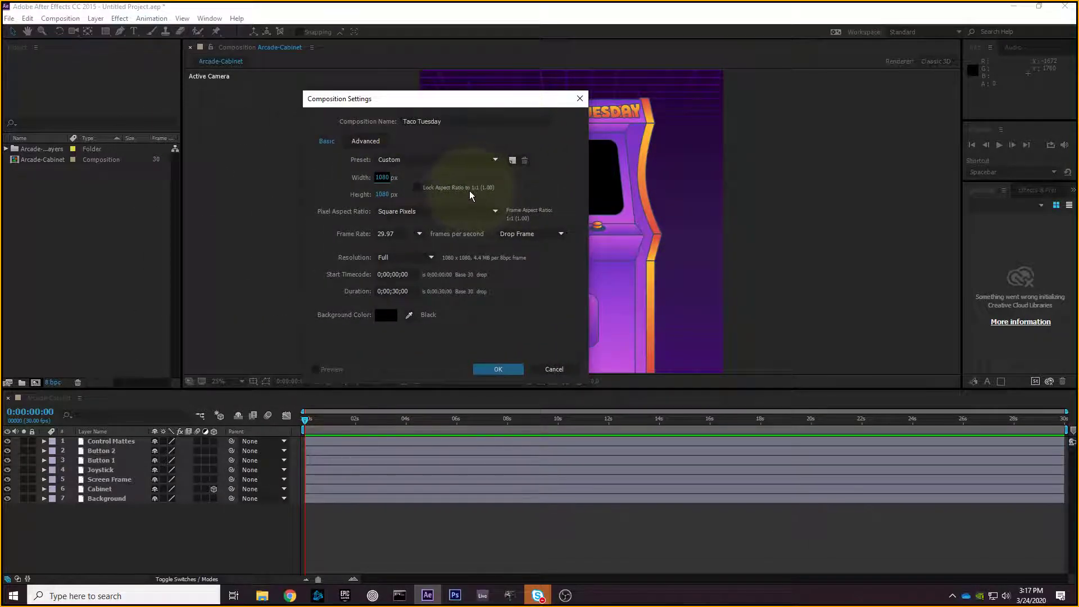
- Set the frame rate to 30 fps and create the 1080 x 1080 Taco Tuesday composition
left_click_drag(450, 100, 499, 96)
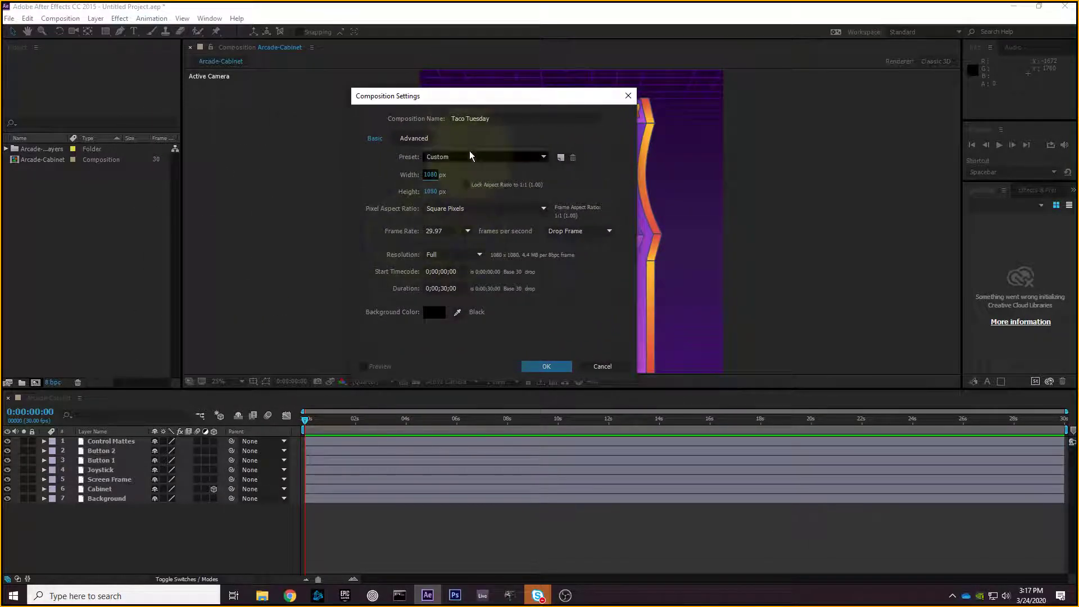
double_click(438, 231)
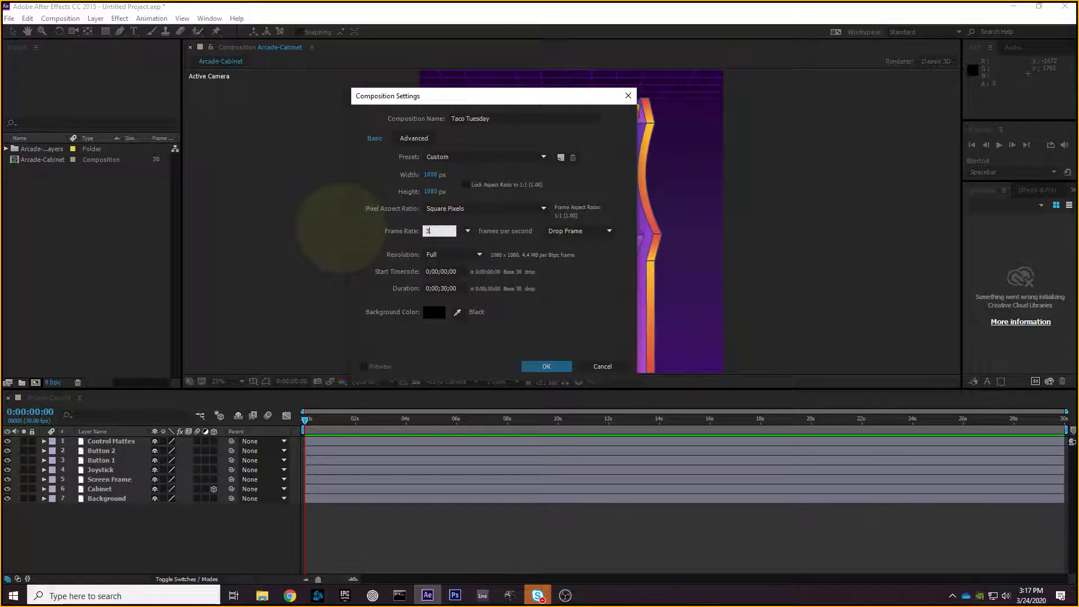
left_click_drag(435, 95, 455, 77)
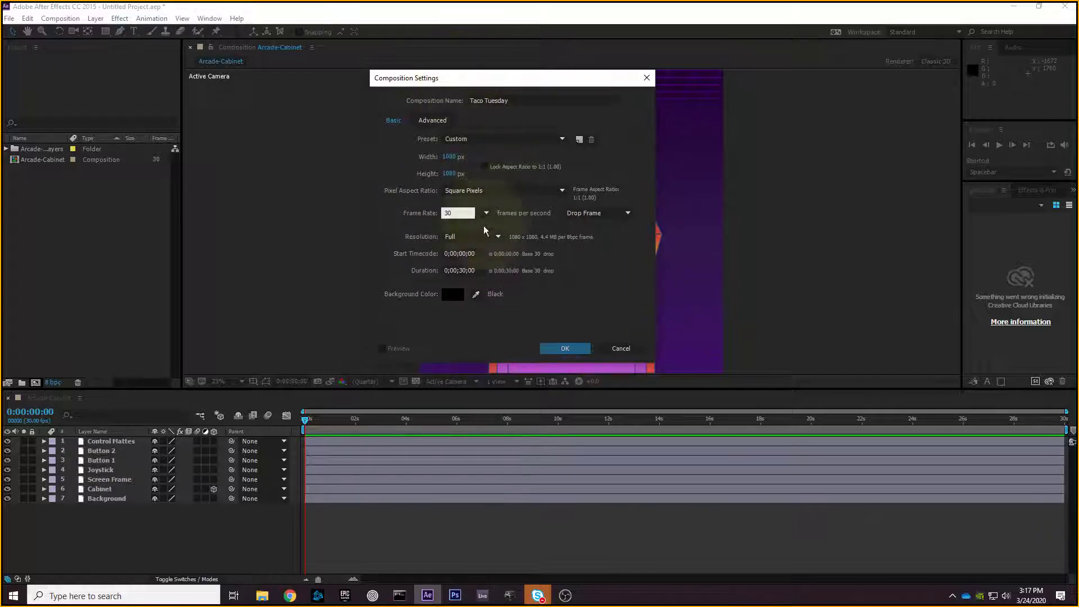
type("30")
left_click(456, 270)
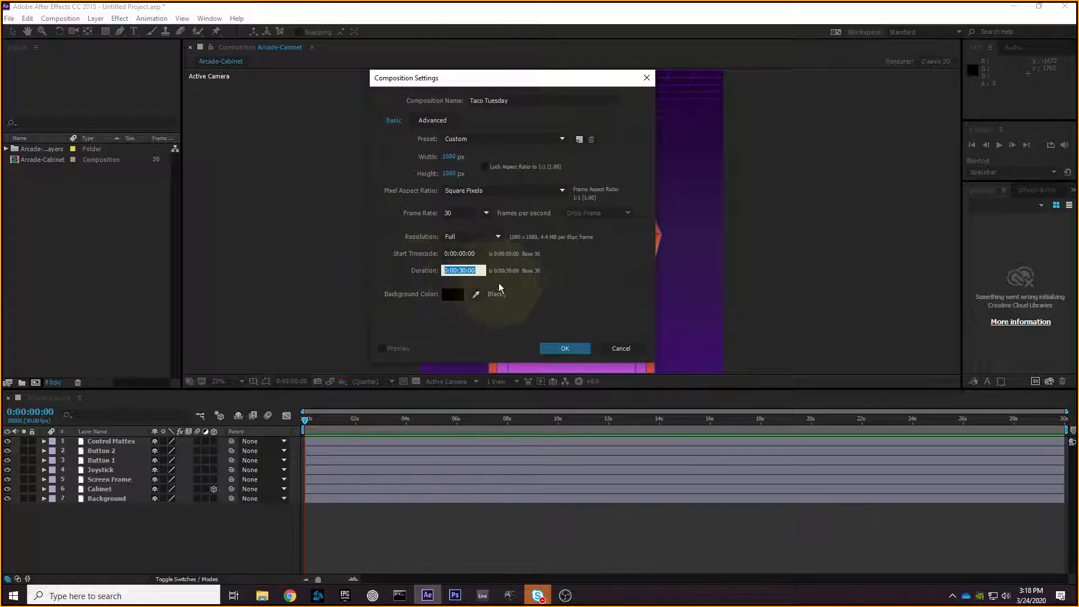
left_click(574, 348)
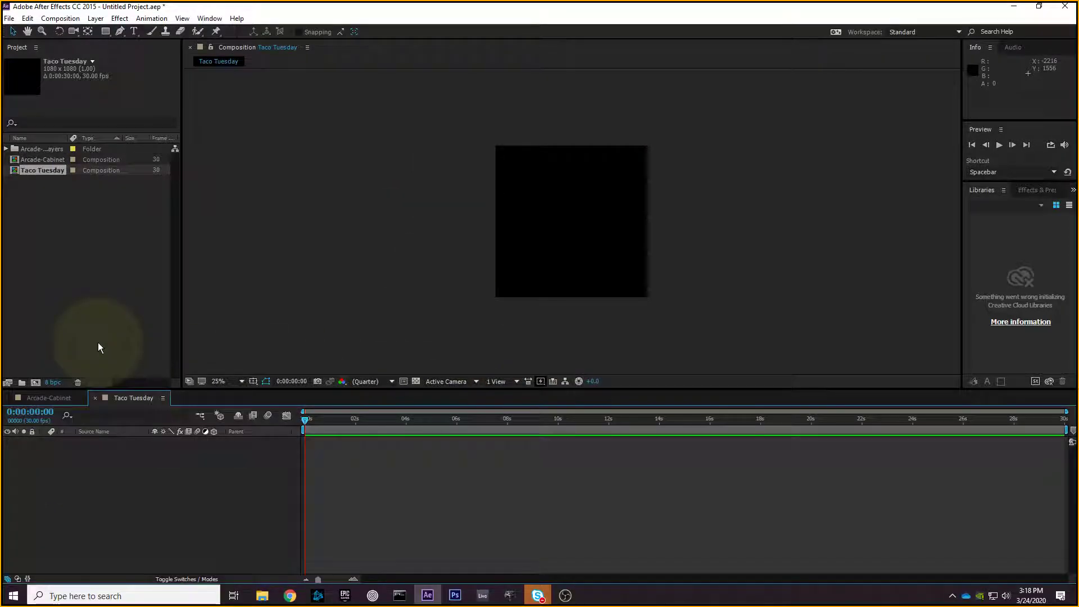
left_click(84, 160)
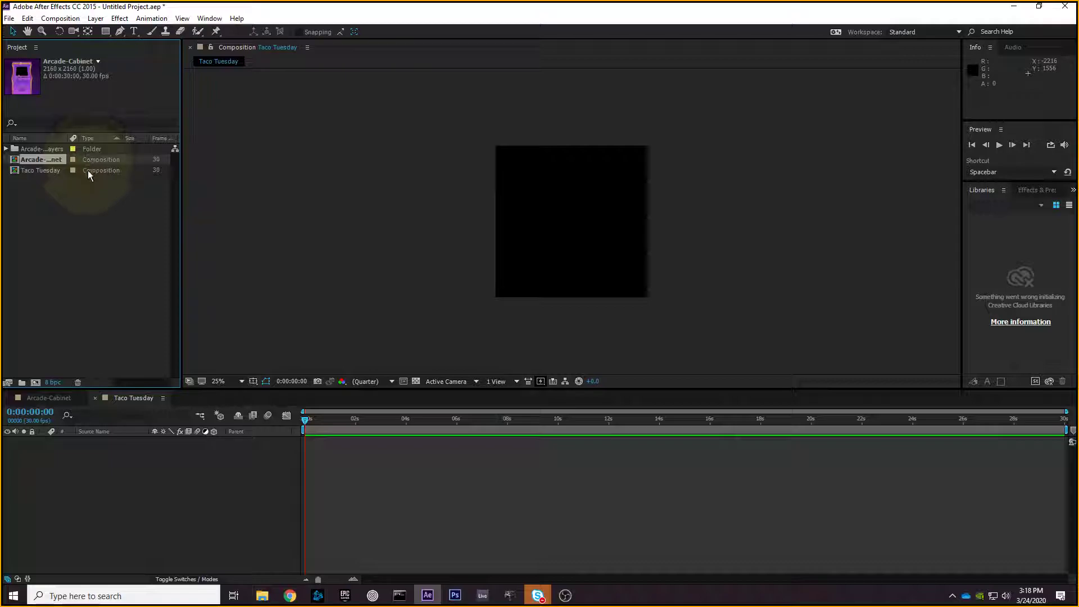
left_click(87, 169)
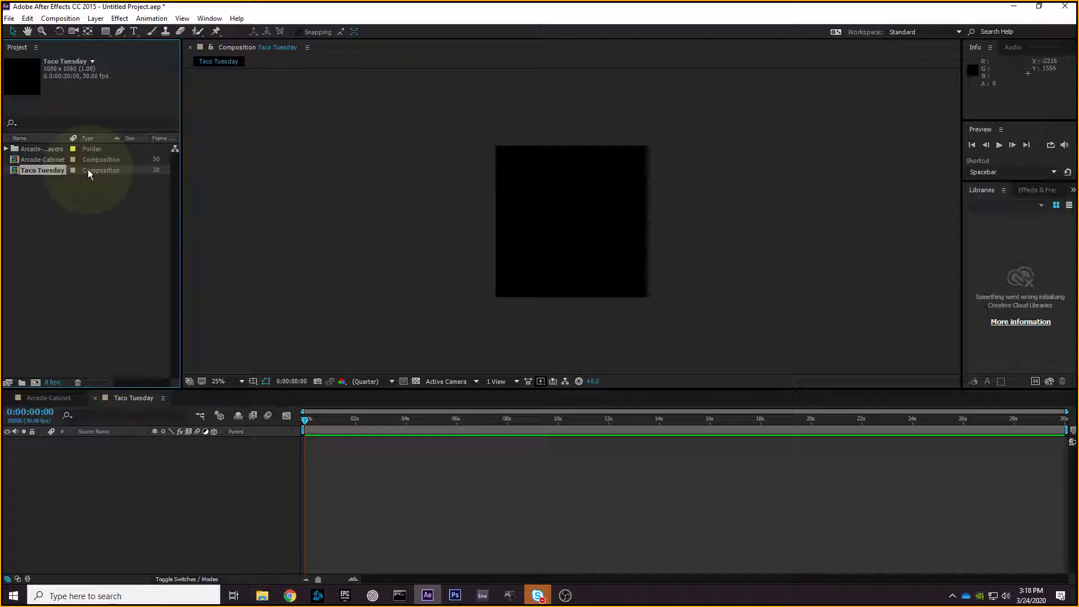
left_click(102, 160)
key("Down")
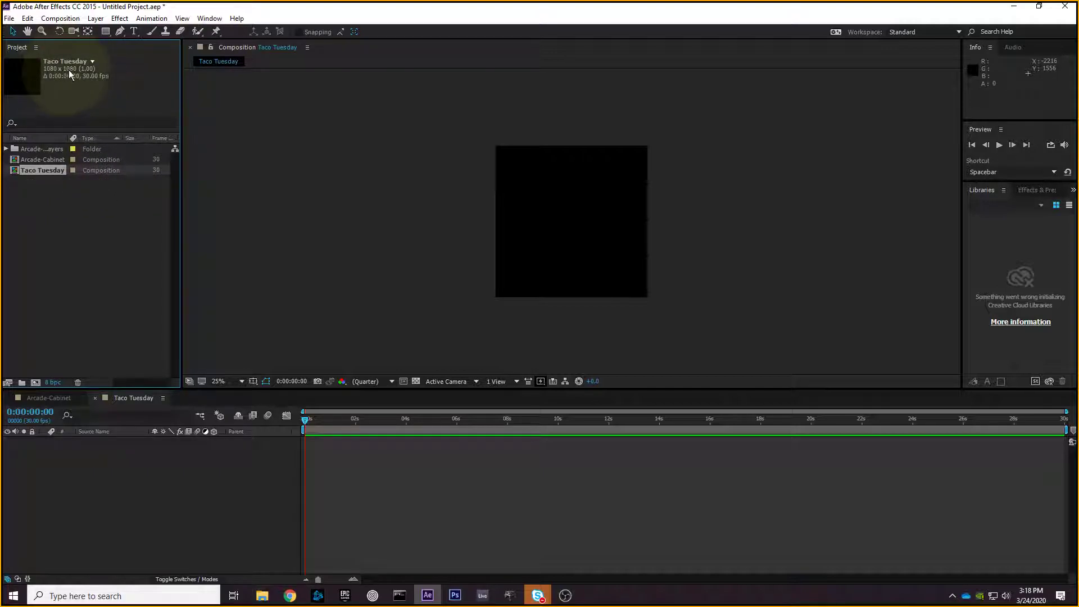
left_click(106, 159)
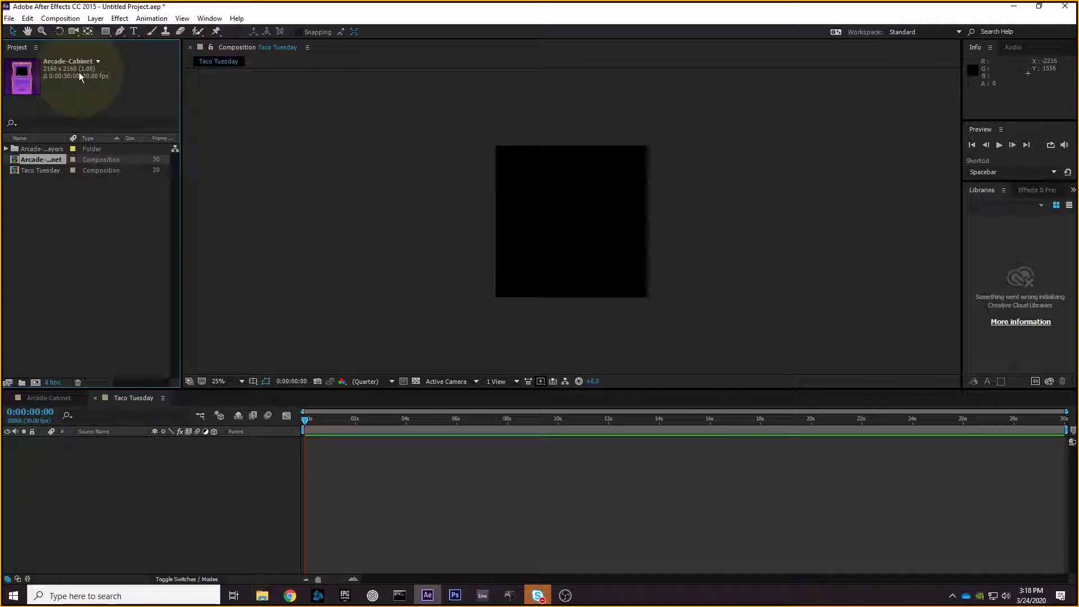
left_click(110, 171)
left_click(110, 161)
key("Down")
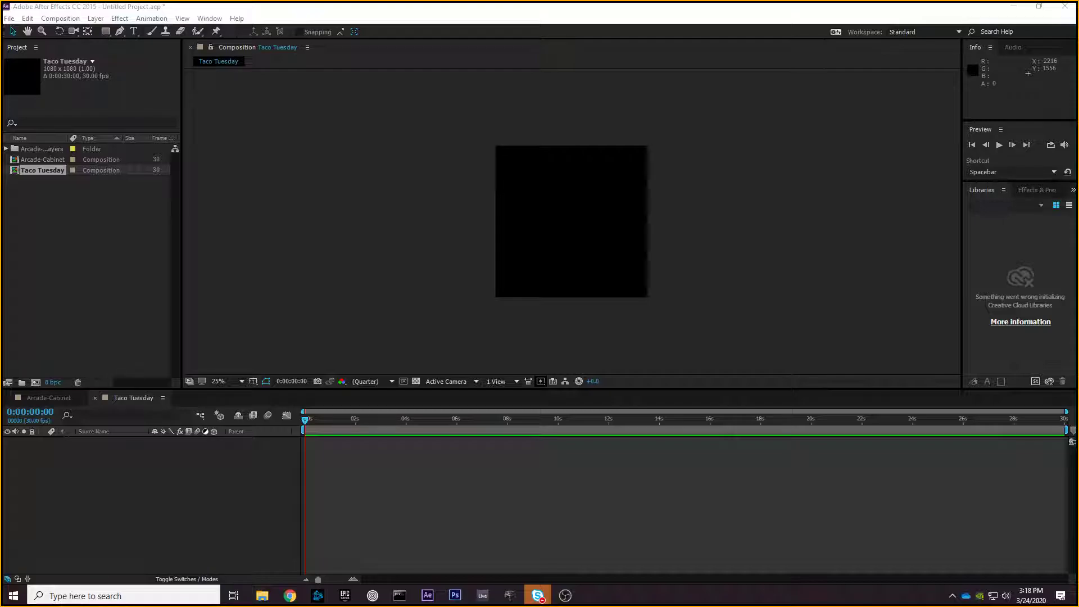
left_click(50, 245)
- Open the Arcade-Cabinet timeline and try selecting various layers, then clear the selection
left_click(44, 168)
left_click(41, 160)
left_click(59, 398)
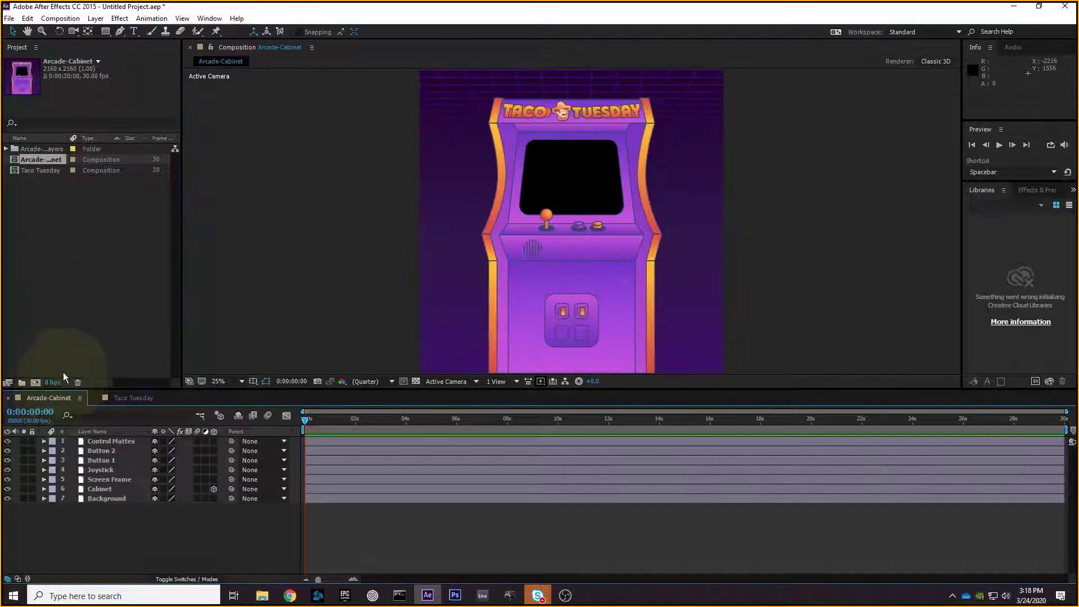
left_click_drag(118, 524, 100, 441)
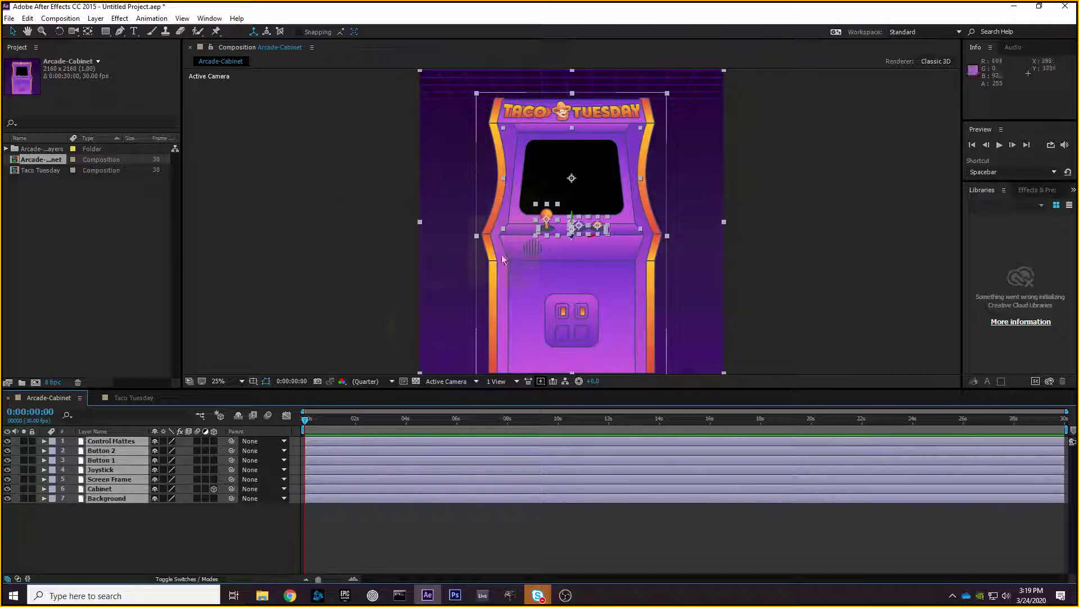
left_click(111, 497)
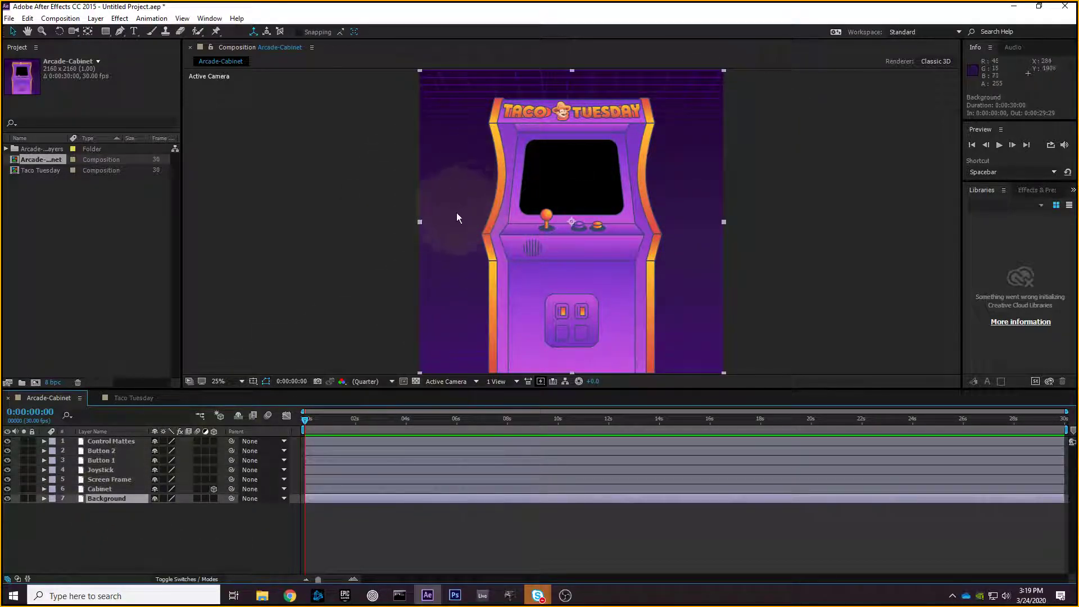
left_click(140, 524)
left_click(112, 479)
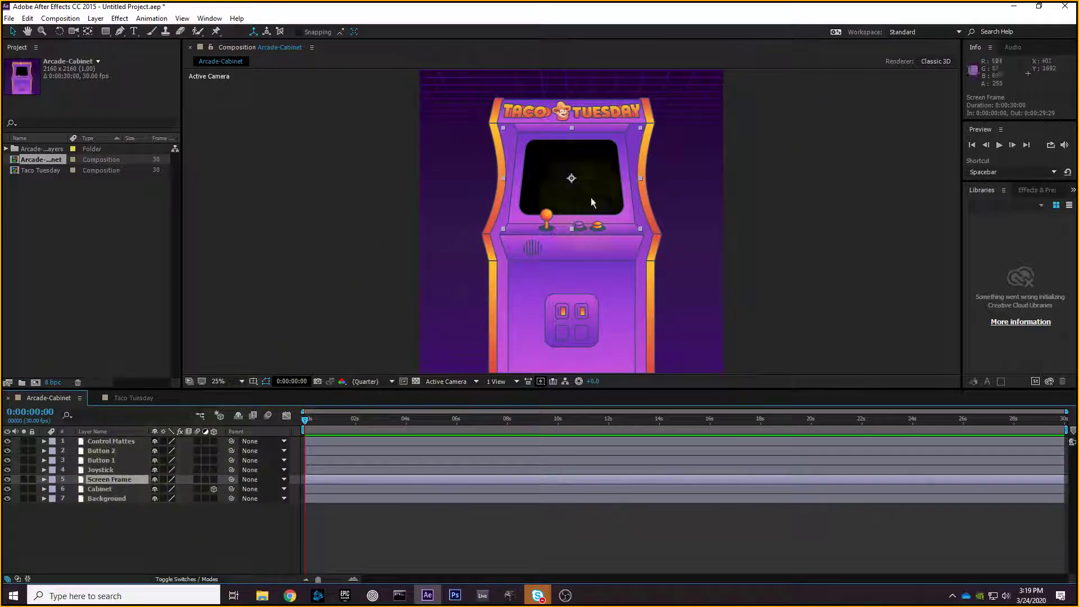
left_click(802, 242)
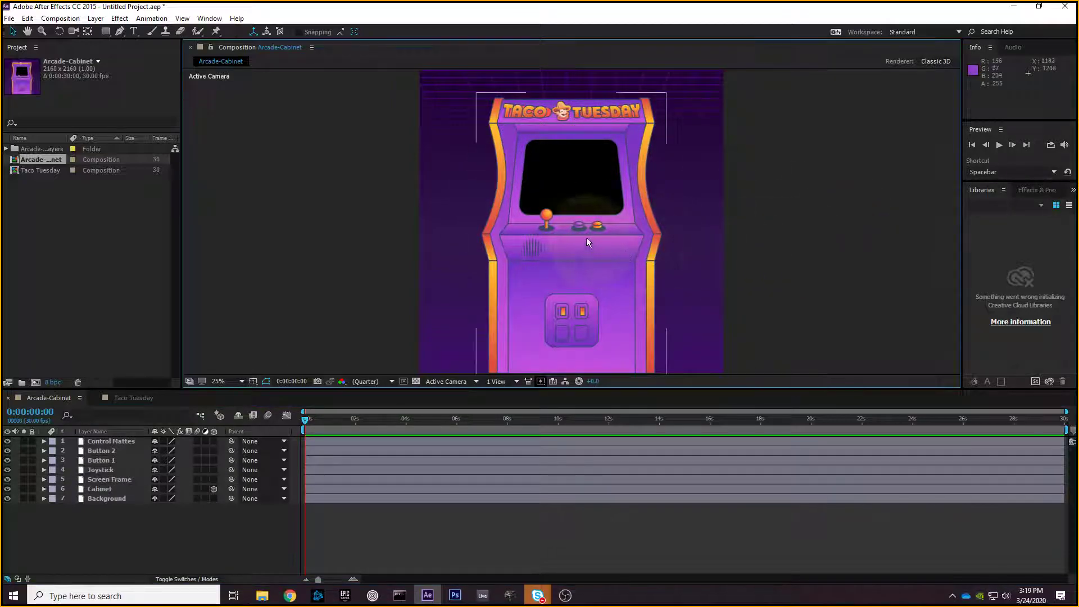
left_click(548, 217)
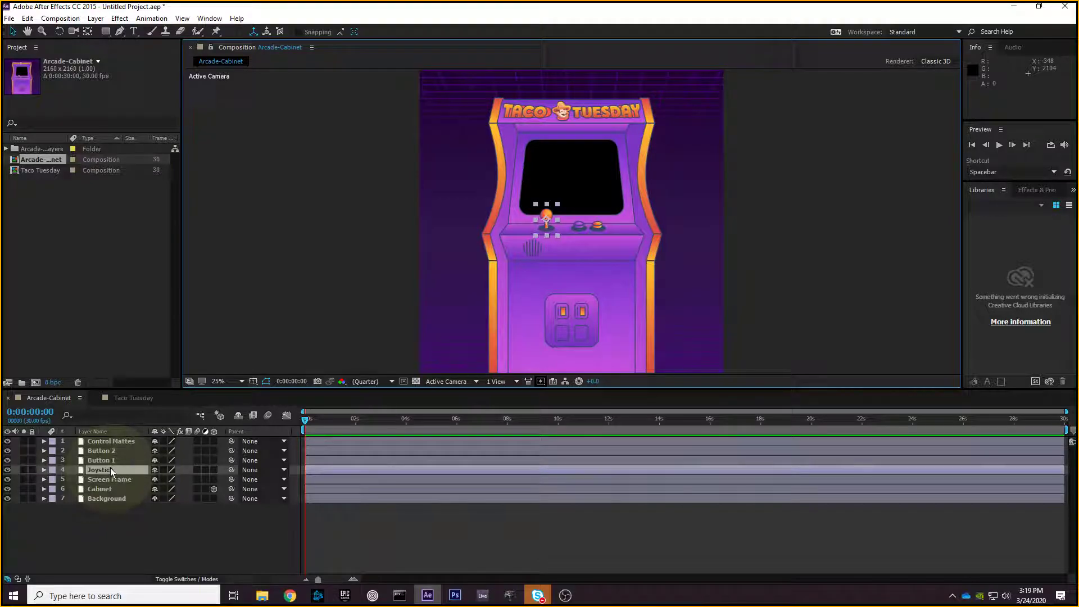
left_click(307, 245)
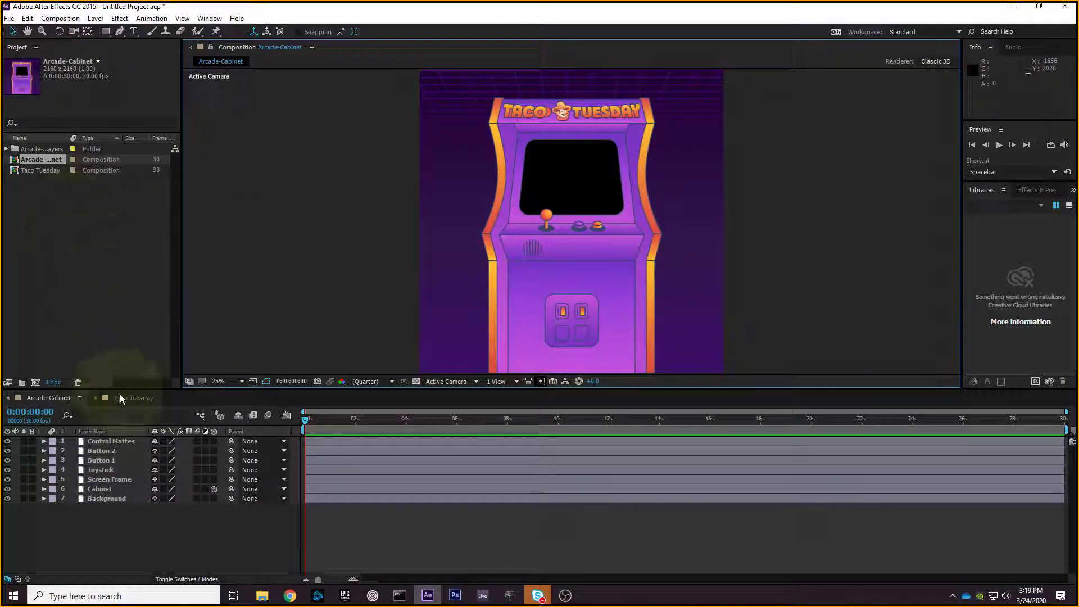
- Compare Taco Tuesday with Arcade-Cabinet in the Project panel, noting Arcade-Cabinet's 2160x2160 size
left_click(120, 397)
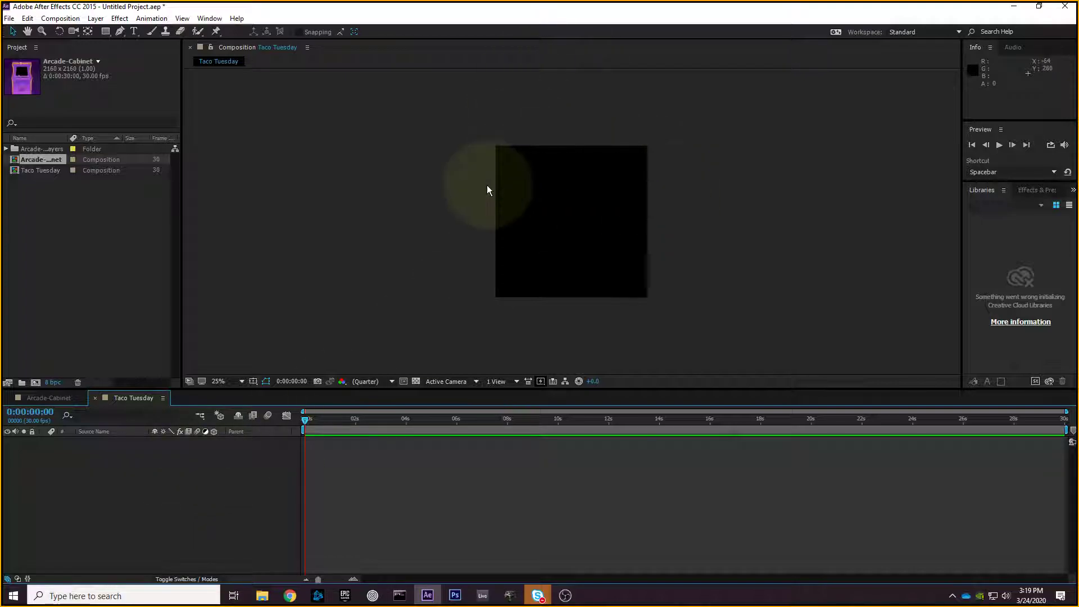
left_click(43, 169)
left_click(46, 160)
left_click(48, 168)
left_click(53, 160)
left_click(54, 168)
left_click(50, 160)
left_click(53, 167)
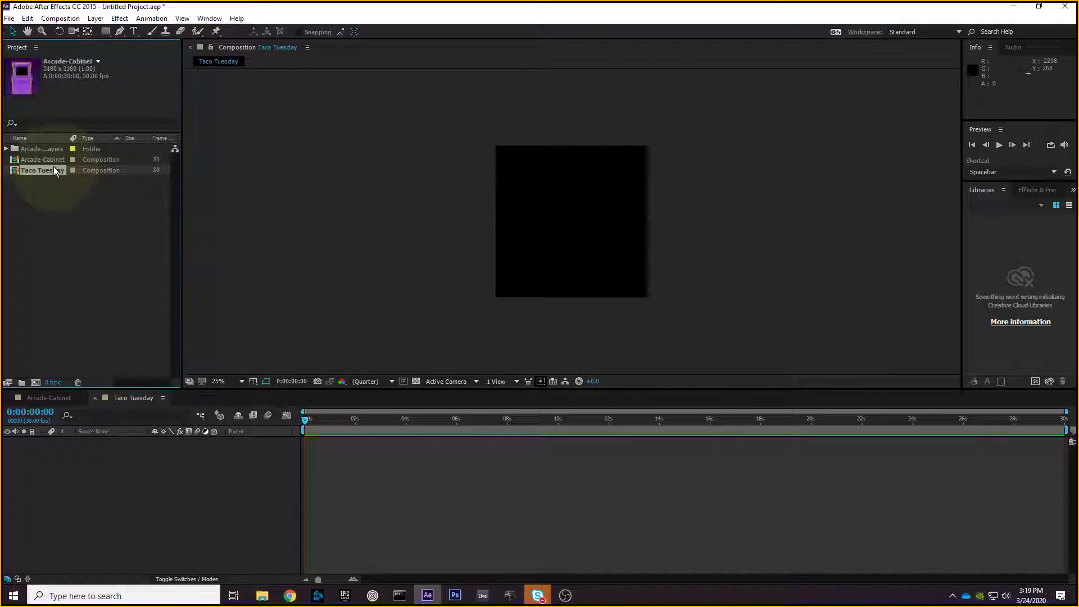
left_click(52, 160)
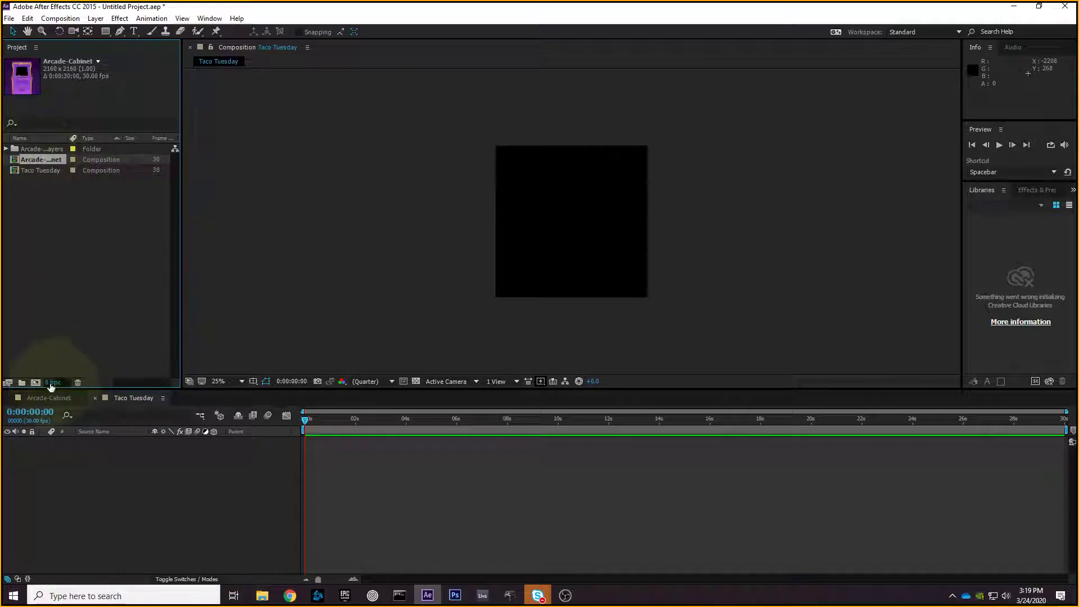
- Back in Arcade-Cabinet, select all seven layers from Control Mattes through Background
left_click(39, 397)
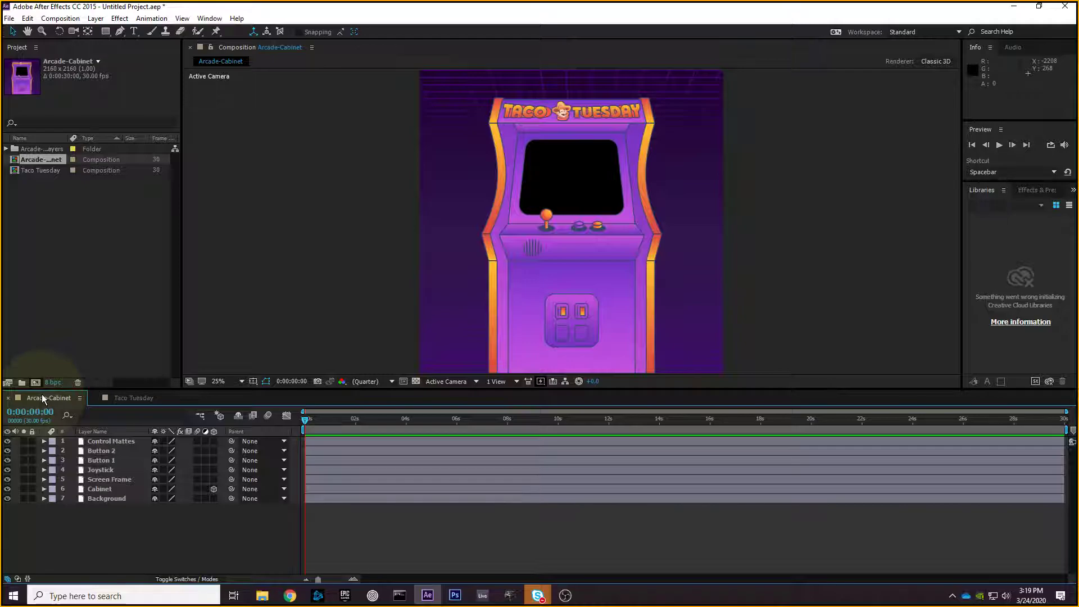
left_click_drag(120, 516, 104, 437)
left_click(112, 538)
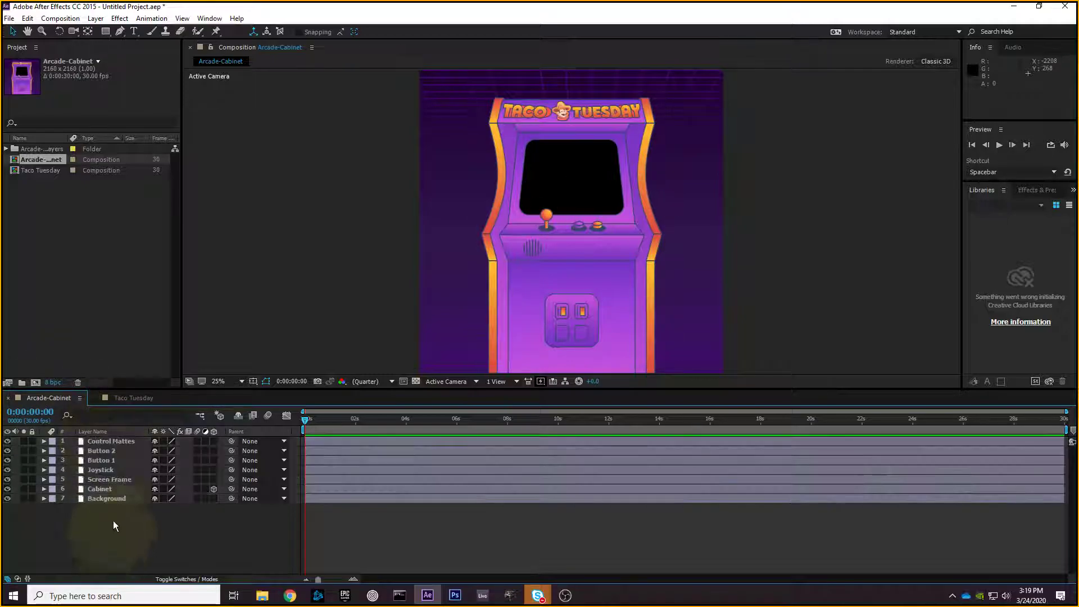
left_click(127, 398)
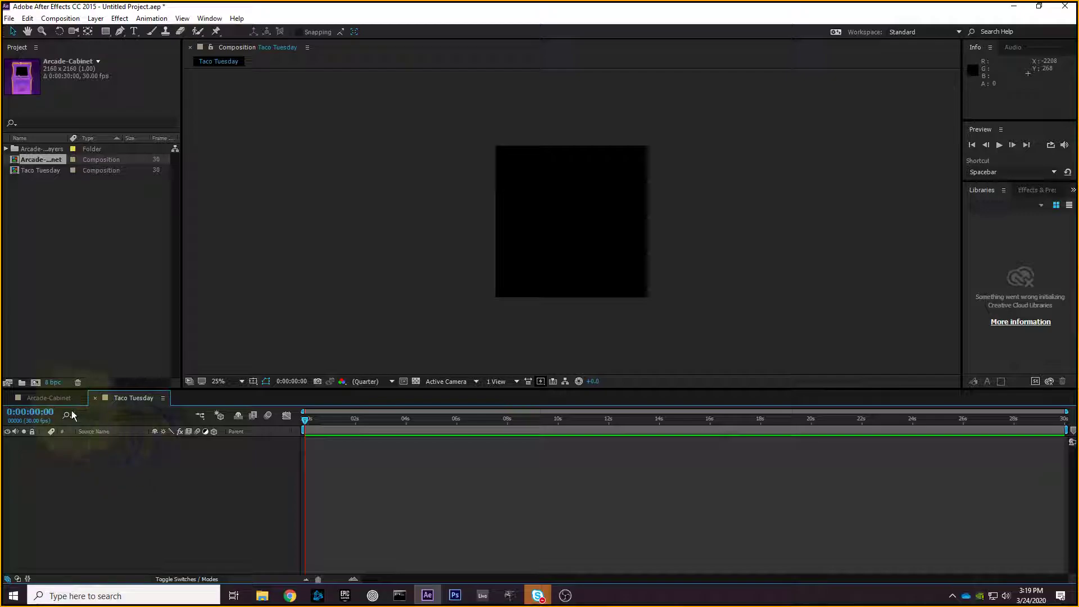
left_click(50, 398)
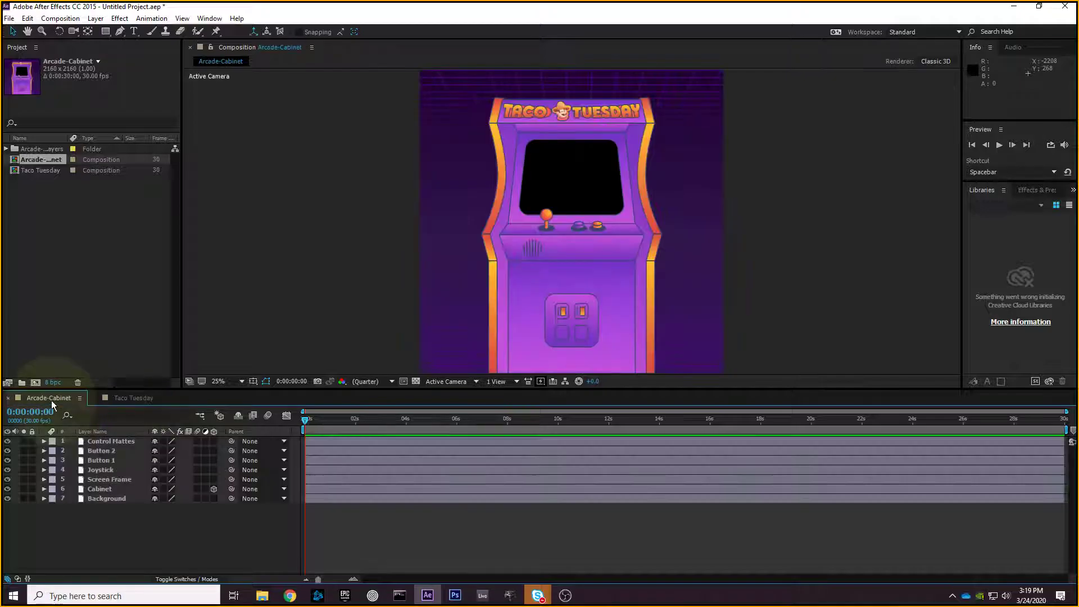
left_click(117, 441)
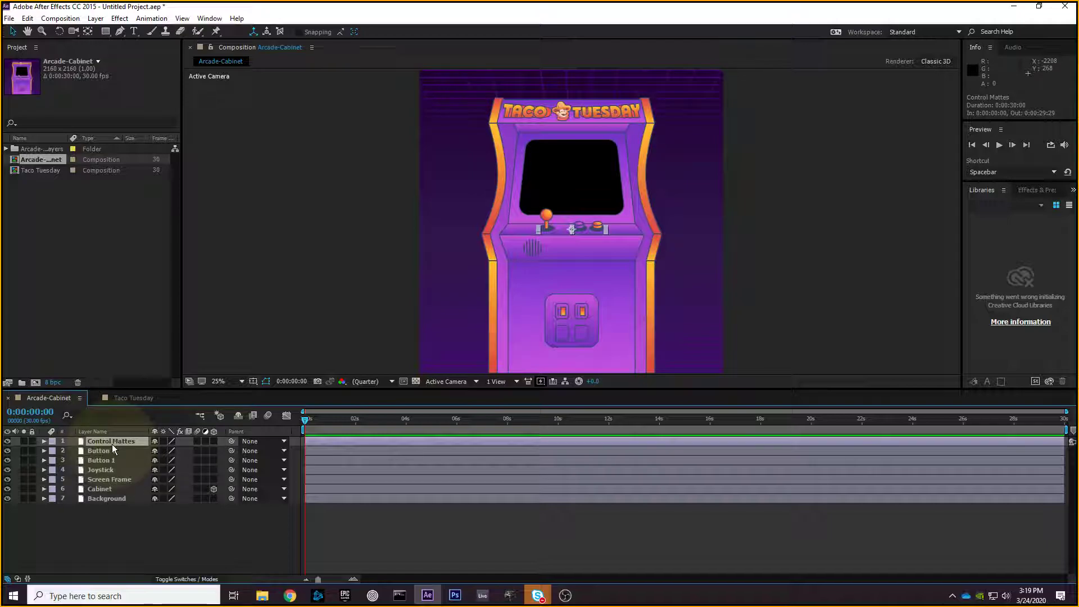
left_click(113, 499, "shift")
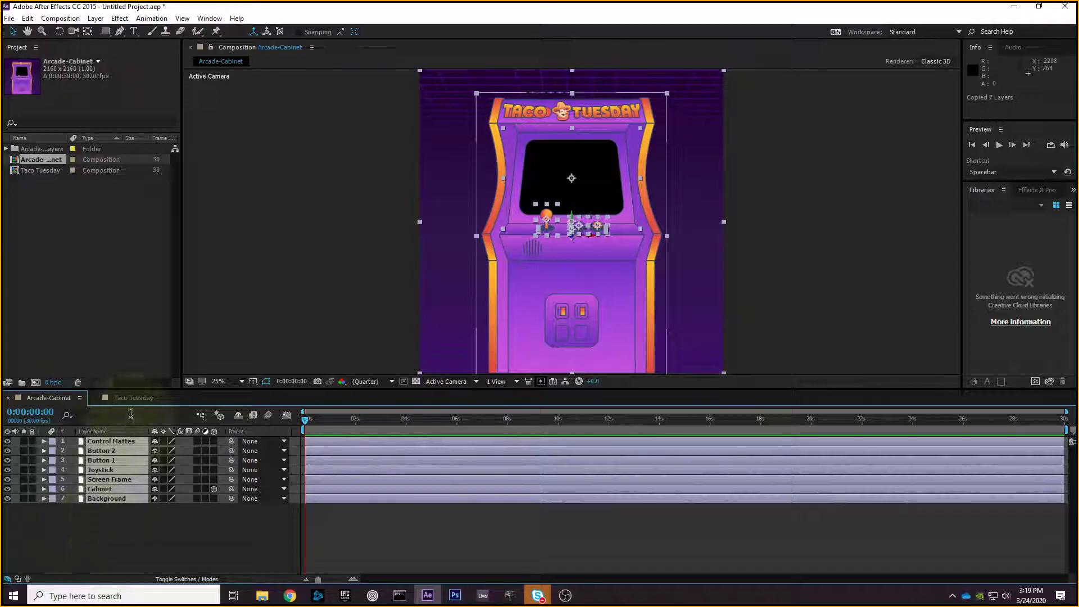
left_click(119, 398)
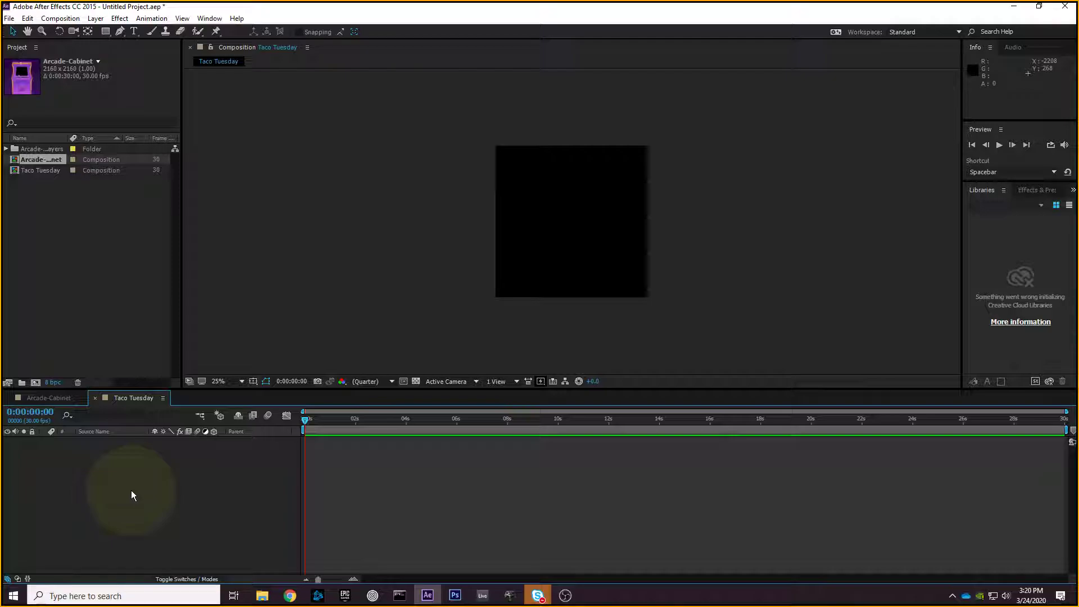
key("ctrl+v")
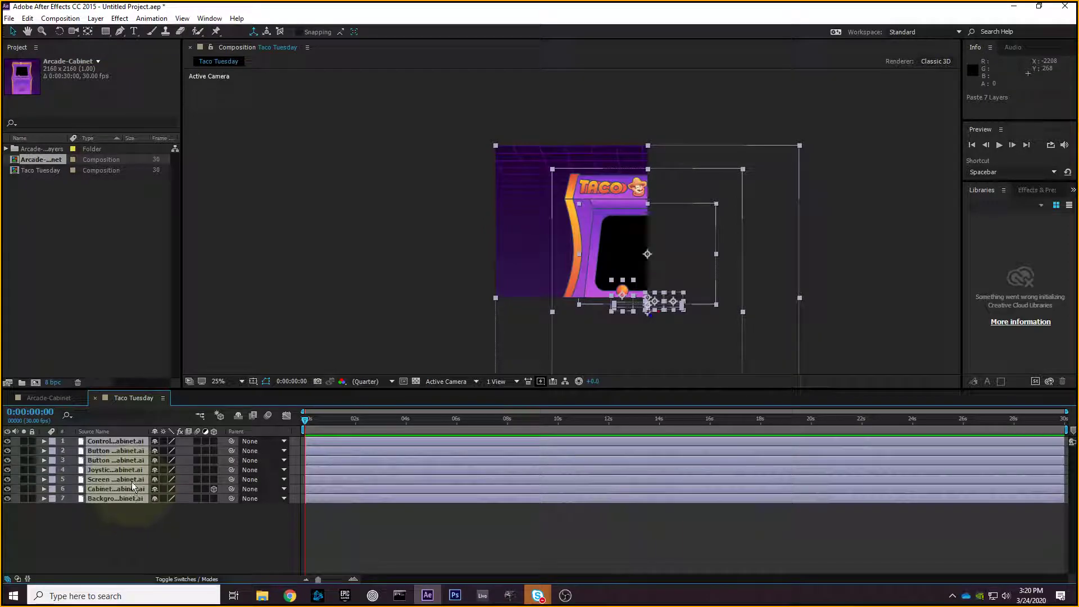
left_click(46, 397)
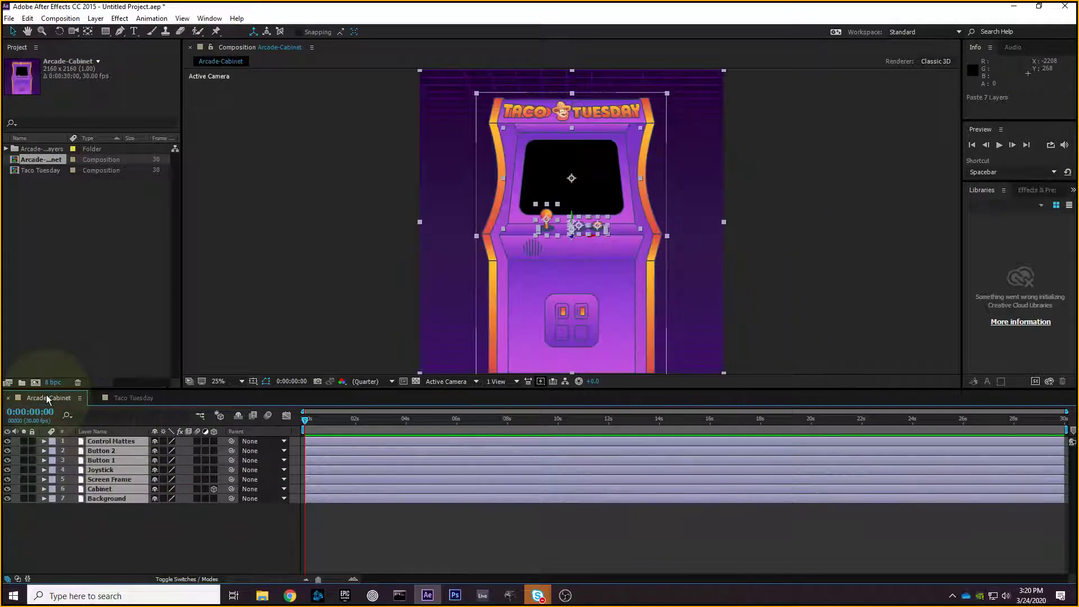
left_click(105, 400)
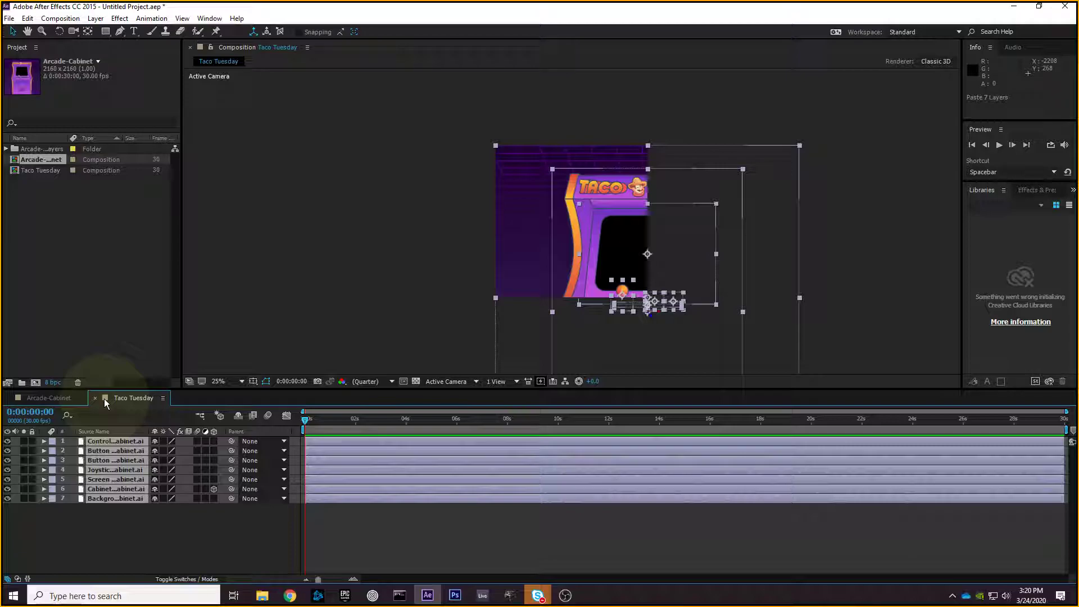
key("comma")
left_click(757, 295)
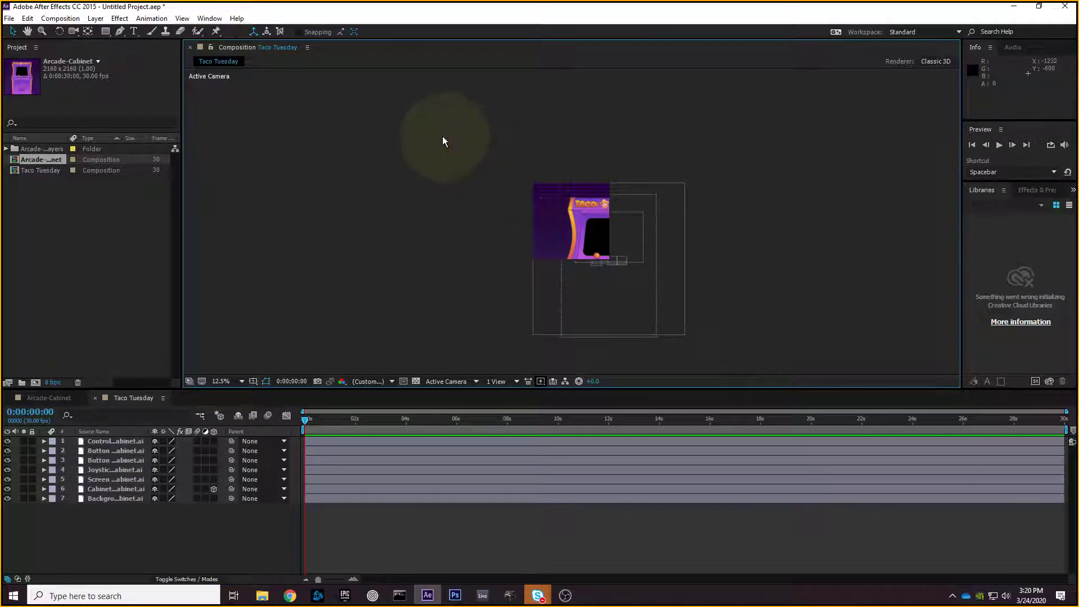
left_click(45, 398)
left_click(119, 398)
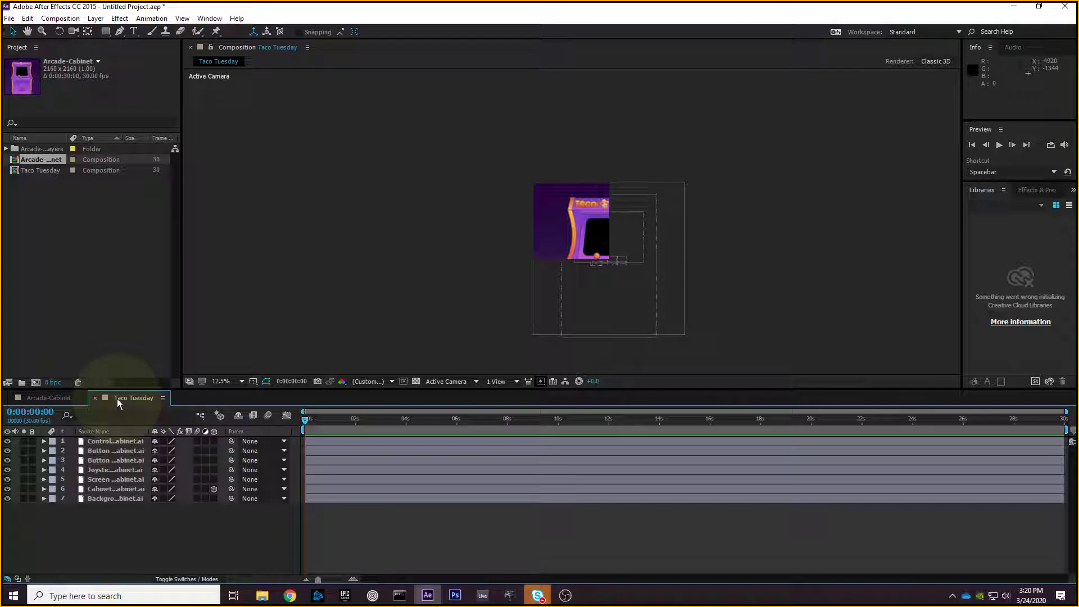
left_click(429, 294)
left_click_drag(486, 152, 790, 345)
left_click(789, 345)
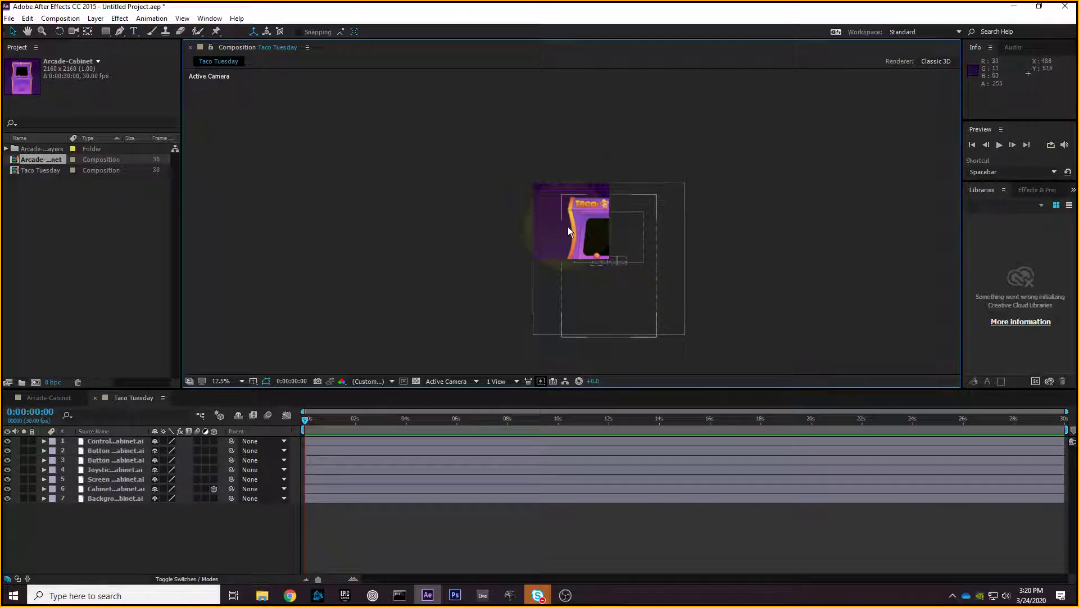
left_click_drag(495, 147, 778, 354)
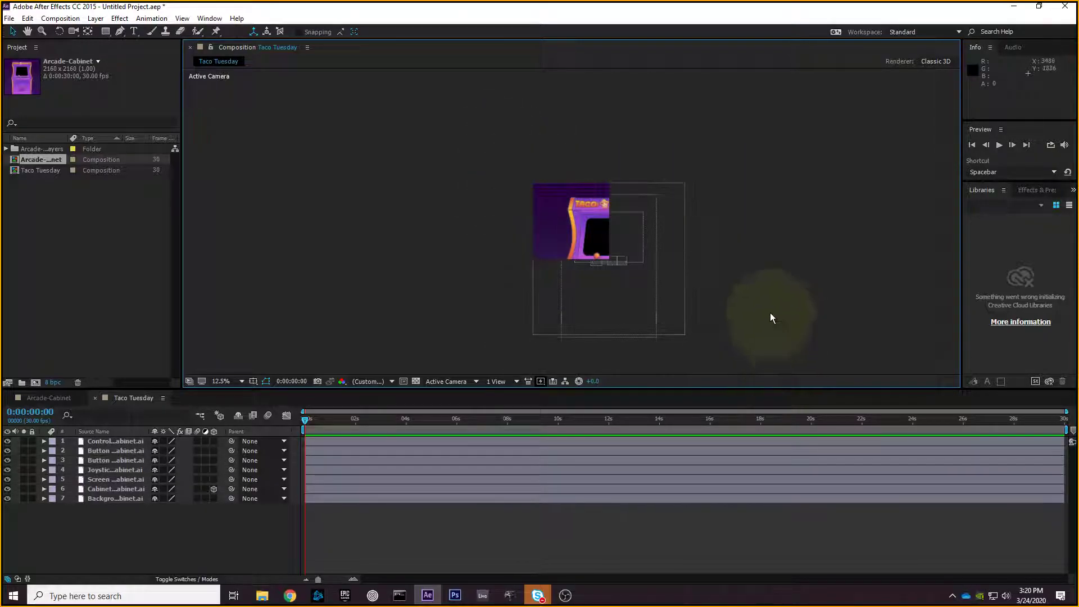
left_click(72, 399)
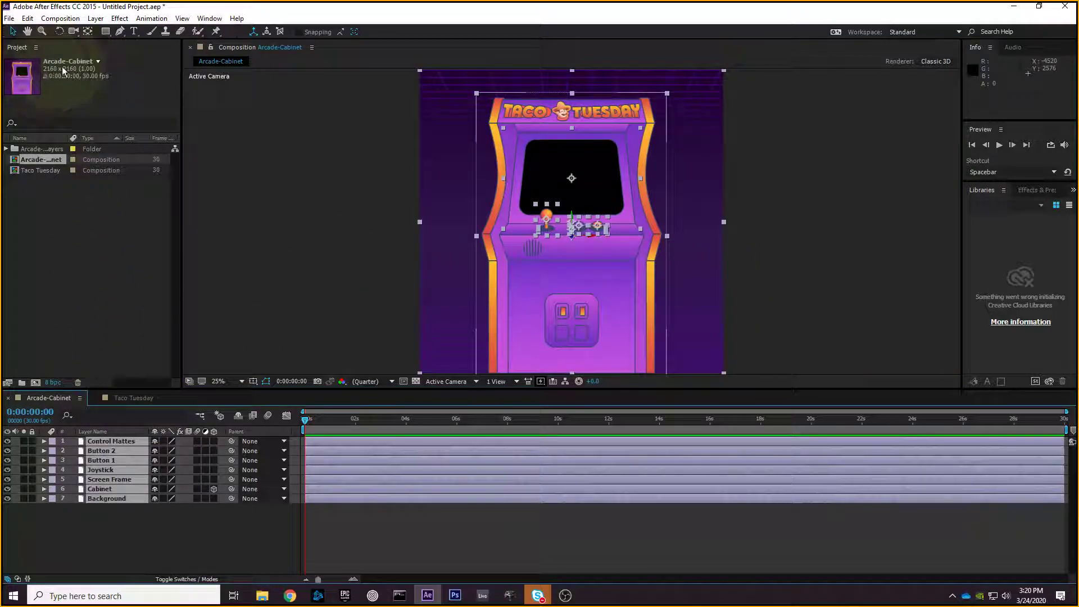
left_click(125, 398)
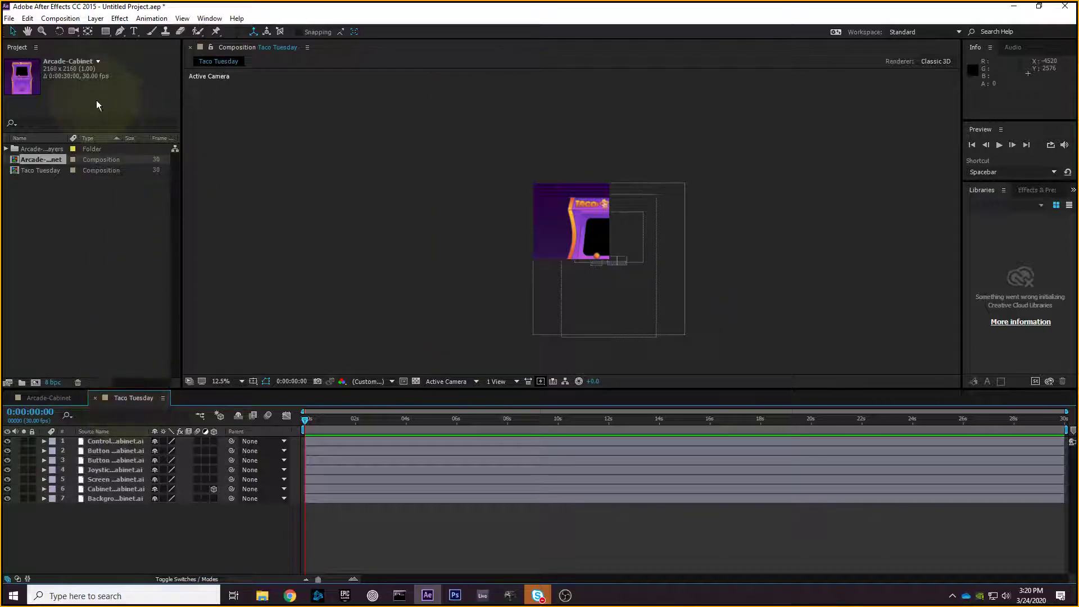
left_click(52, 170)
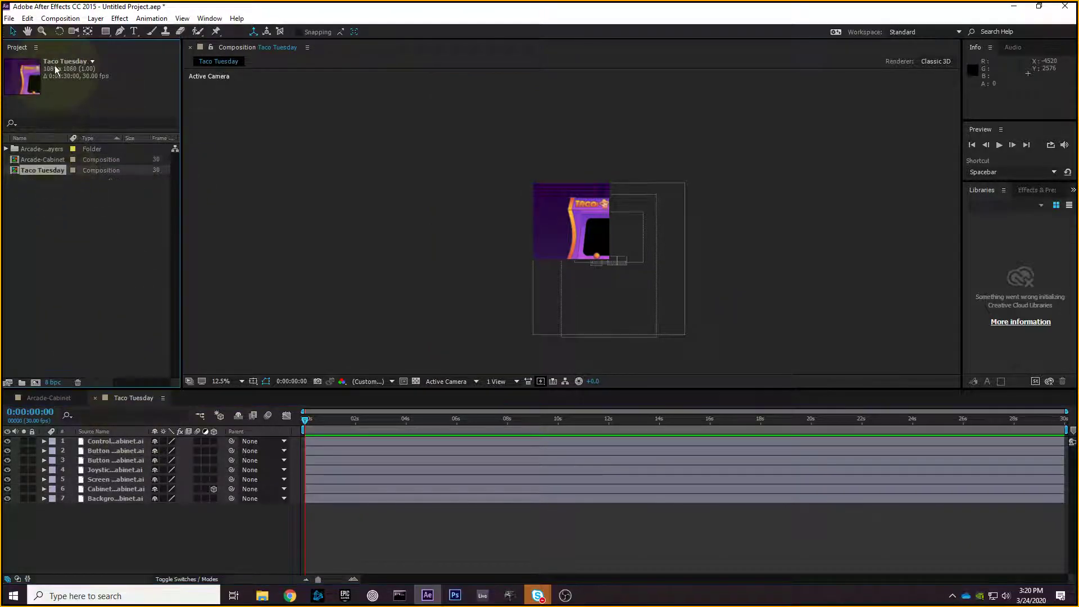
left_click(66, 401)
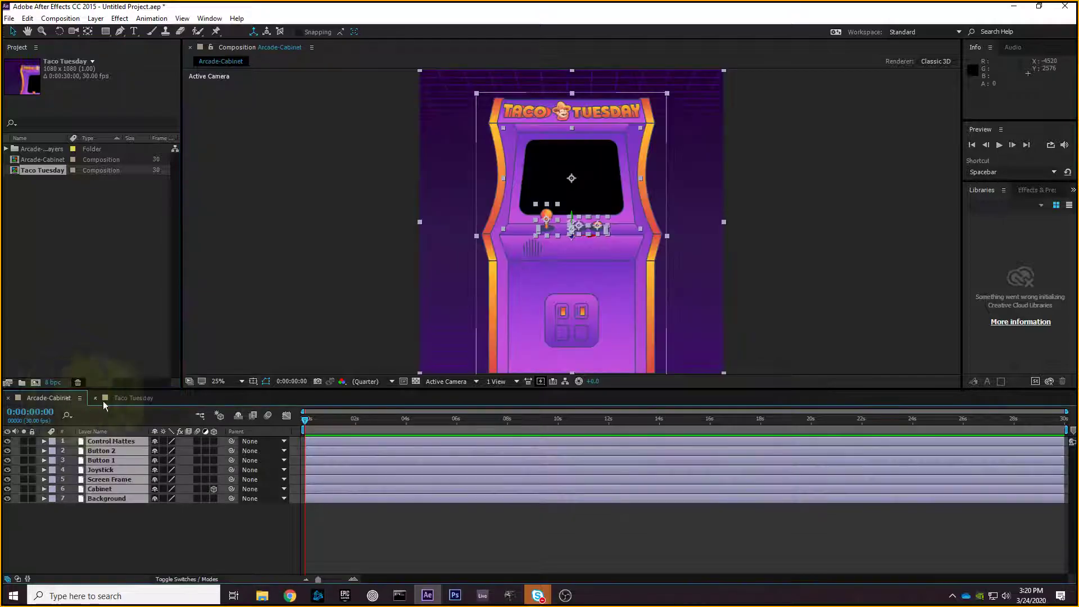
left_click(109, 397)
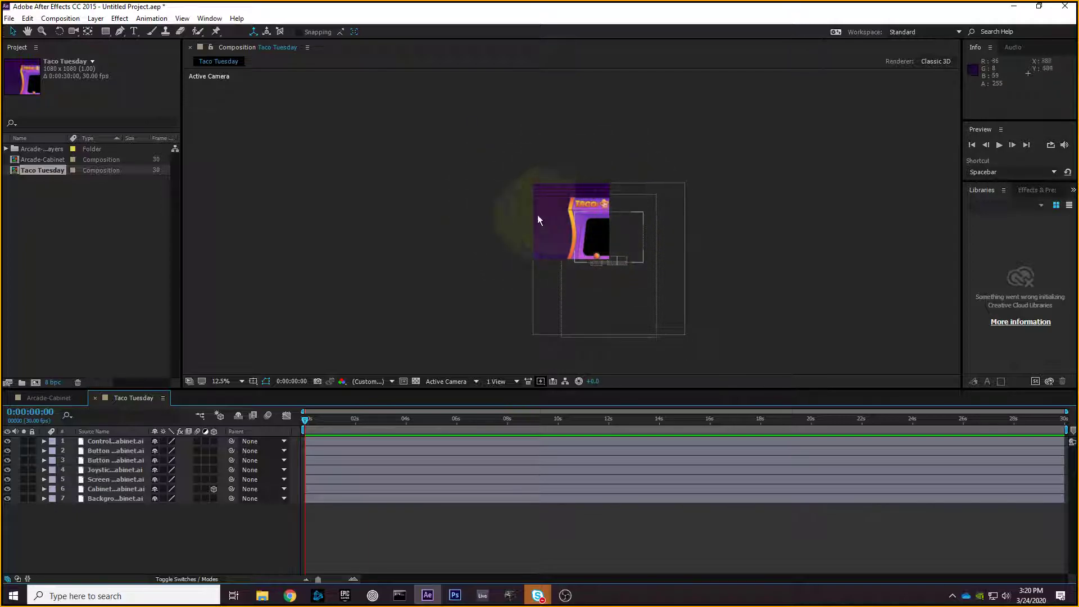
key("period")
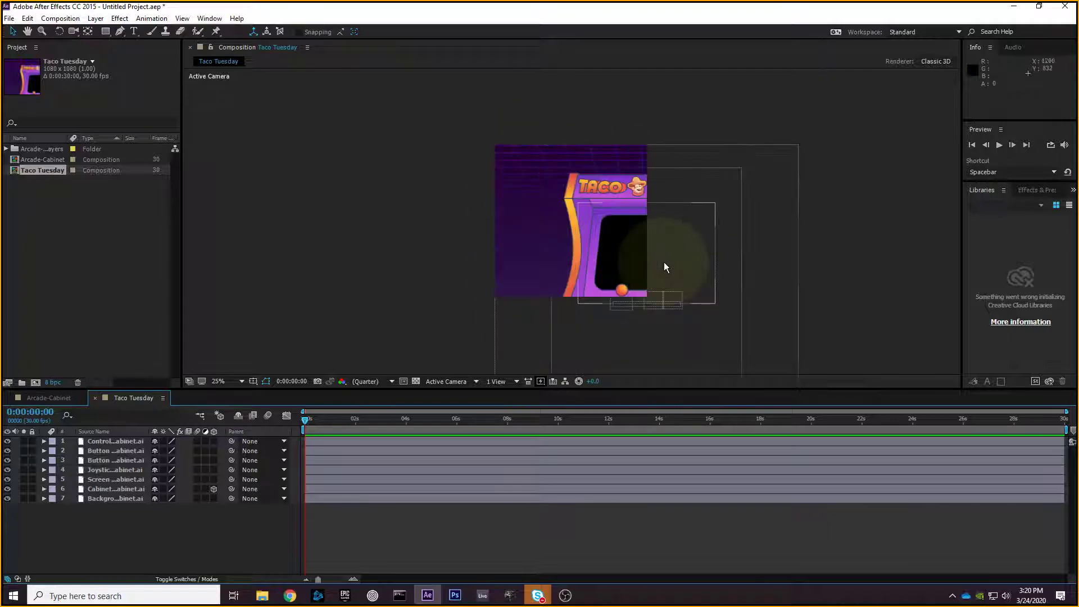
left_click_drag(735, 277, 654, 190)
key("comma")
key("period")
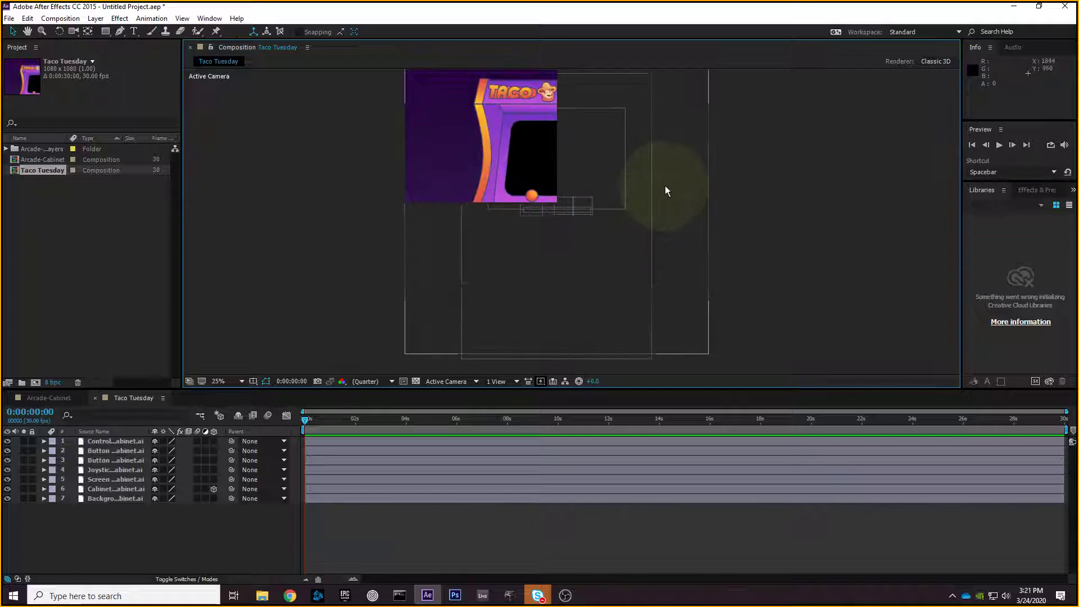
key("comma")
left_click_drag(711, 96, 405, 327)
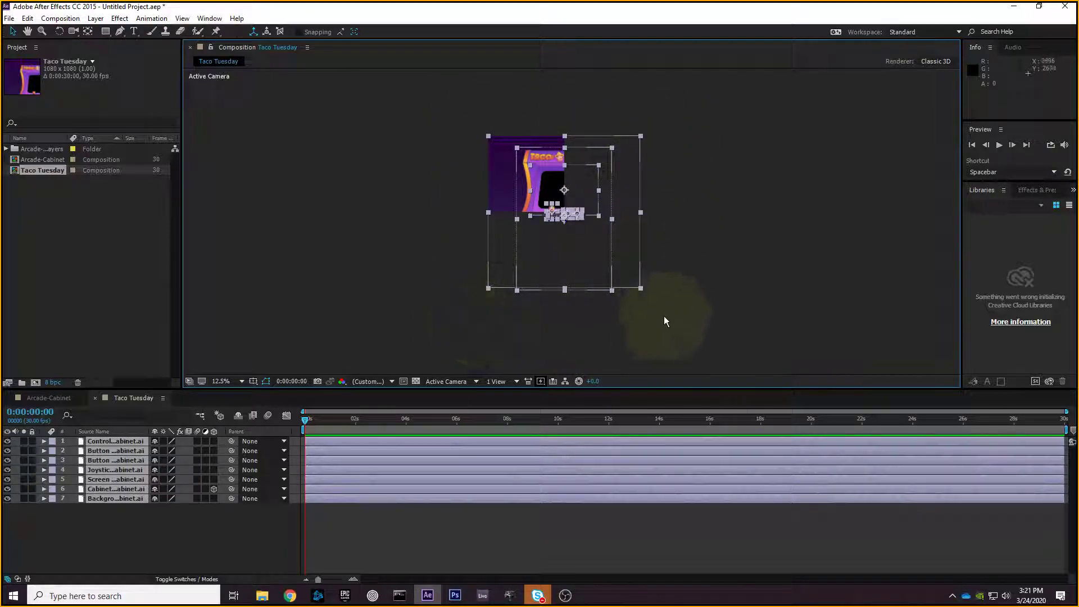
left_click_drag(640, 289, 673, 301)
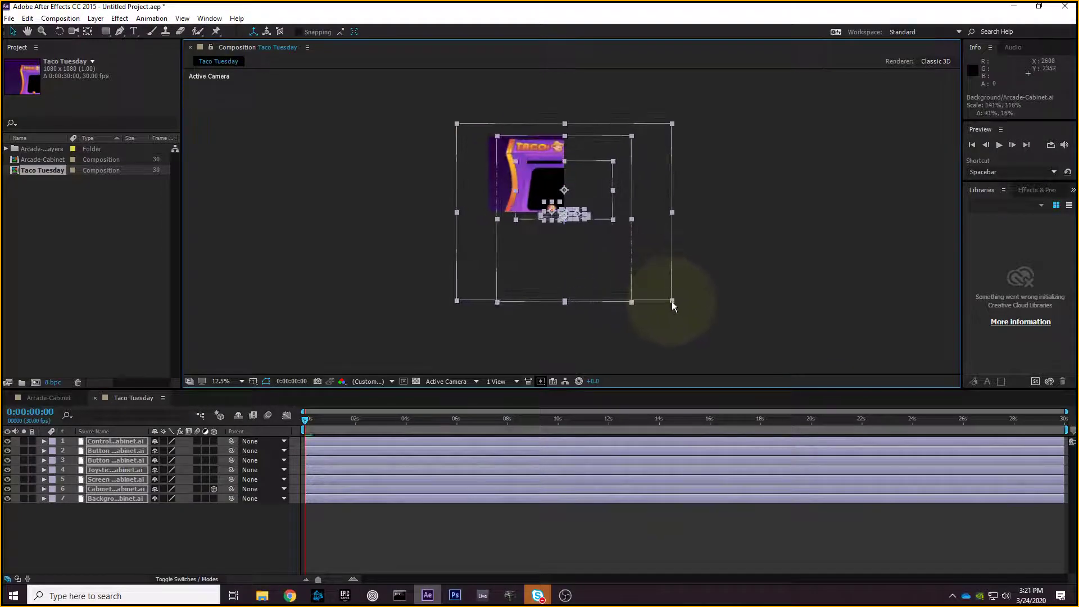
key("ctrl+z")
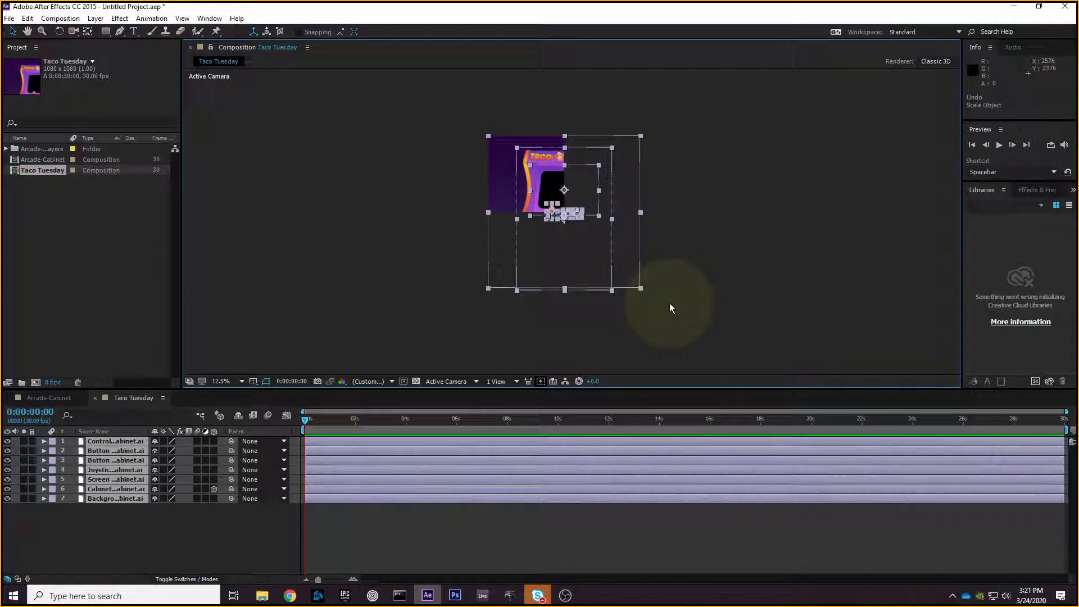
key("period")
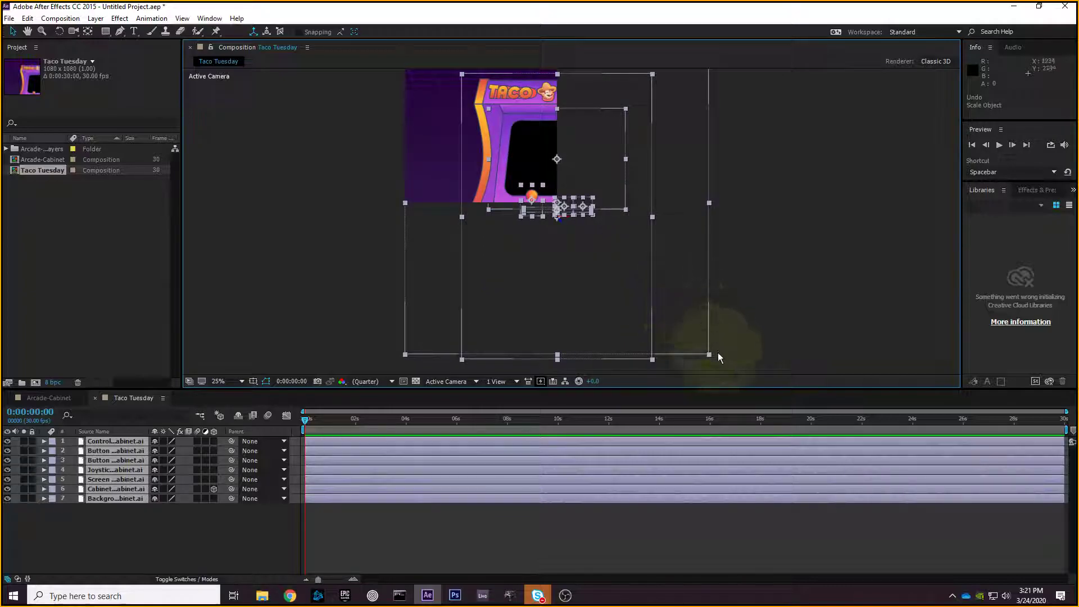
left_click_drag(710, 356, 637, 301)
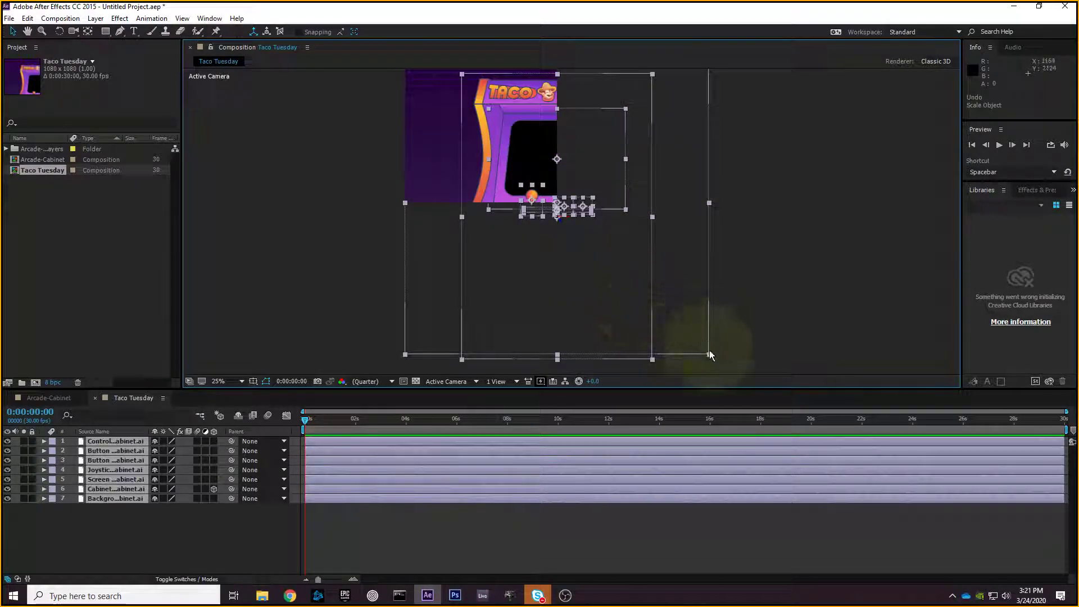
left_click_drag(709, 354, 639, 288)
left_click(481, 166)
left_click(576, 205)
left_click_drag(602, 261, 432, 130)
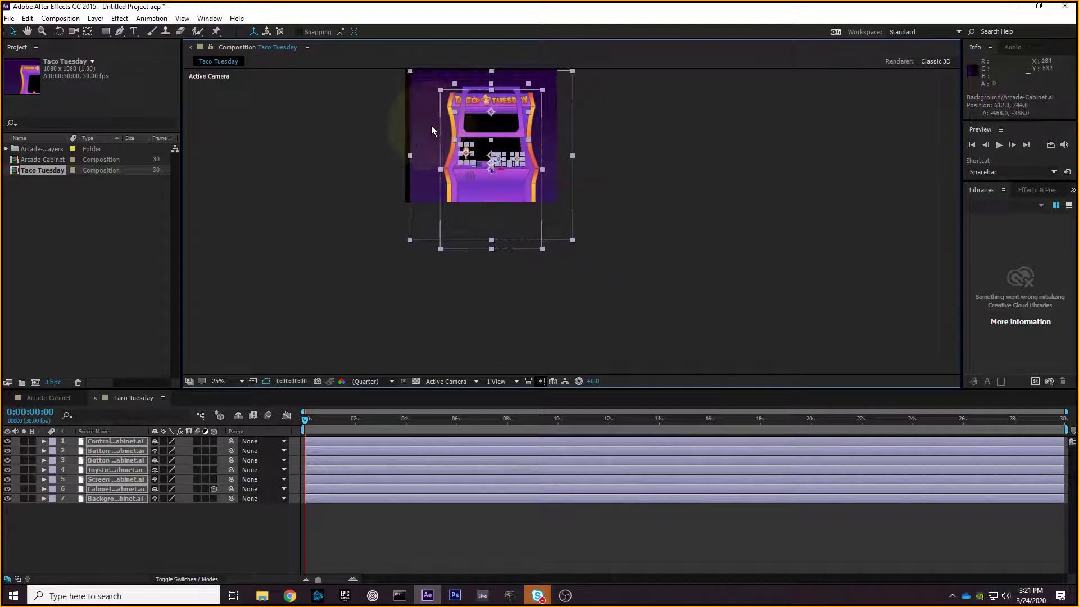
left_click_drag(573, 240, 545, 204)
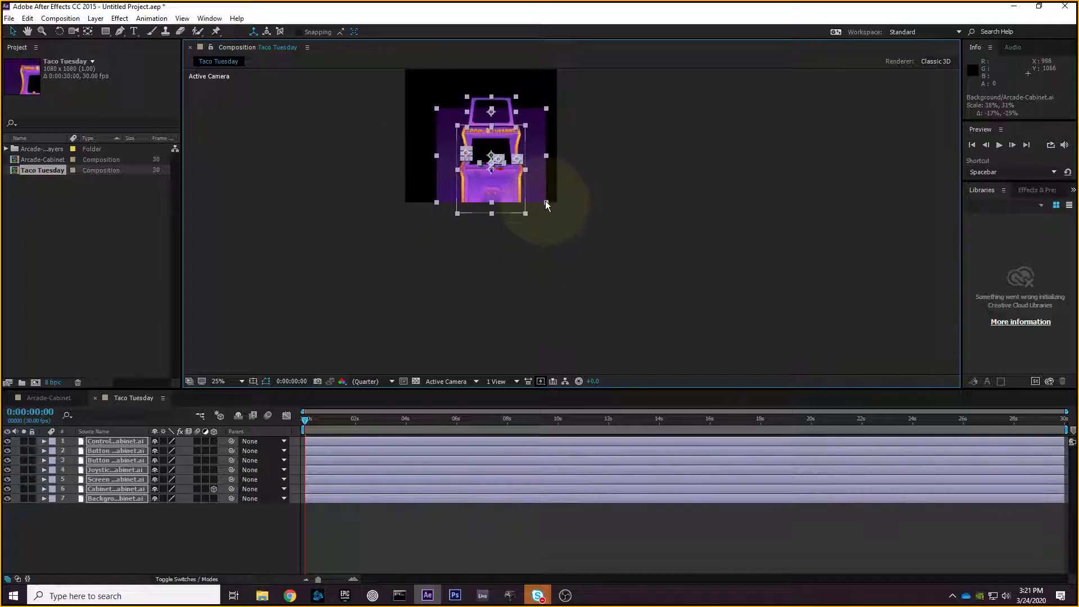
key("ctrl+z")
key("ctrl+z")
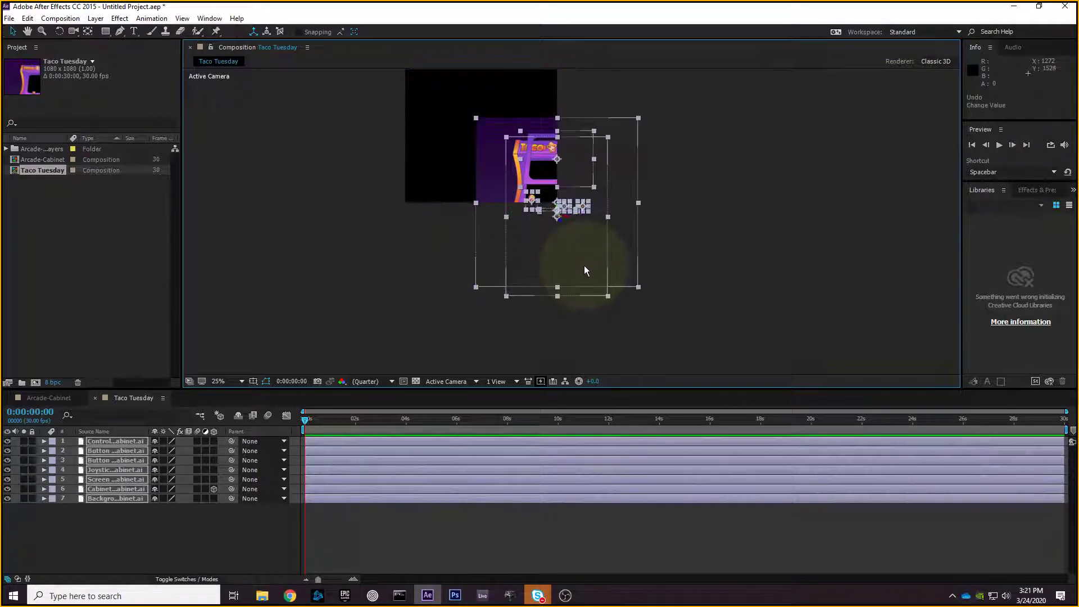
key("ctrl+z")
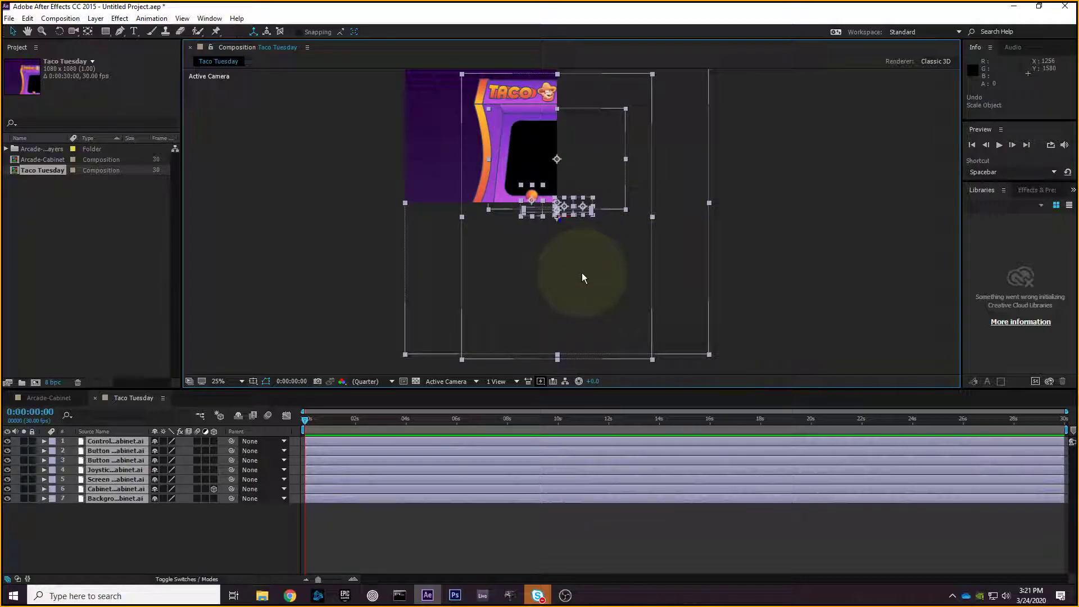
left_click(709, 355)
left_click_drag(709, 355, 702, 333)
key("ctrl+z")
scroll(569, 184, "down", 1)
scroll(569, 184, "up", 2)
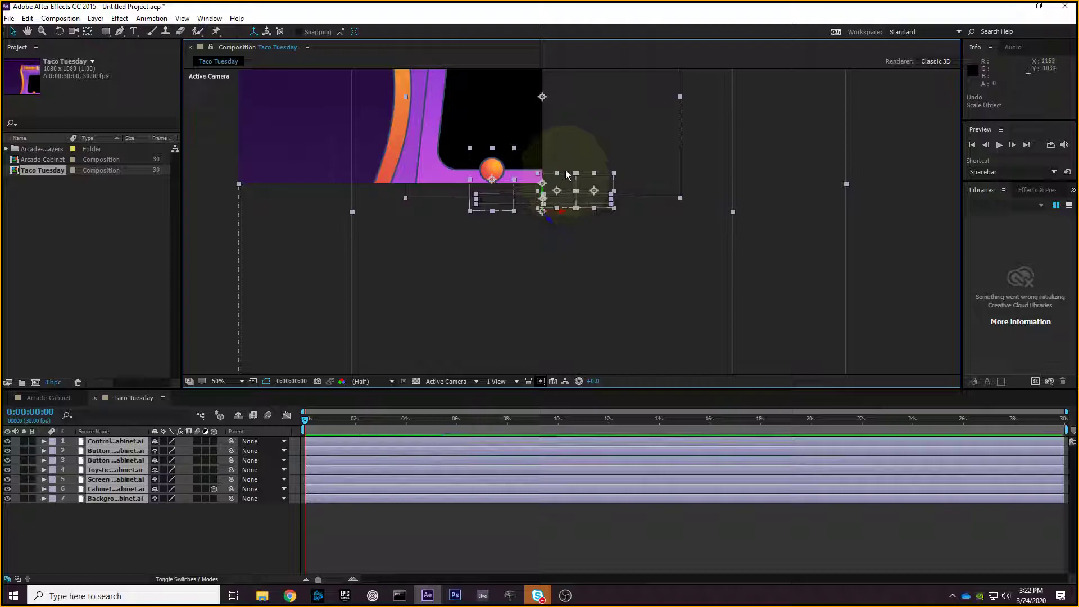
scroll(591, 169, "up", 2)
left_click_drag(687, 289, 616, 89)
key("v")
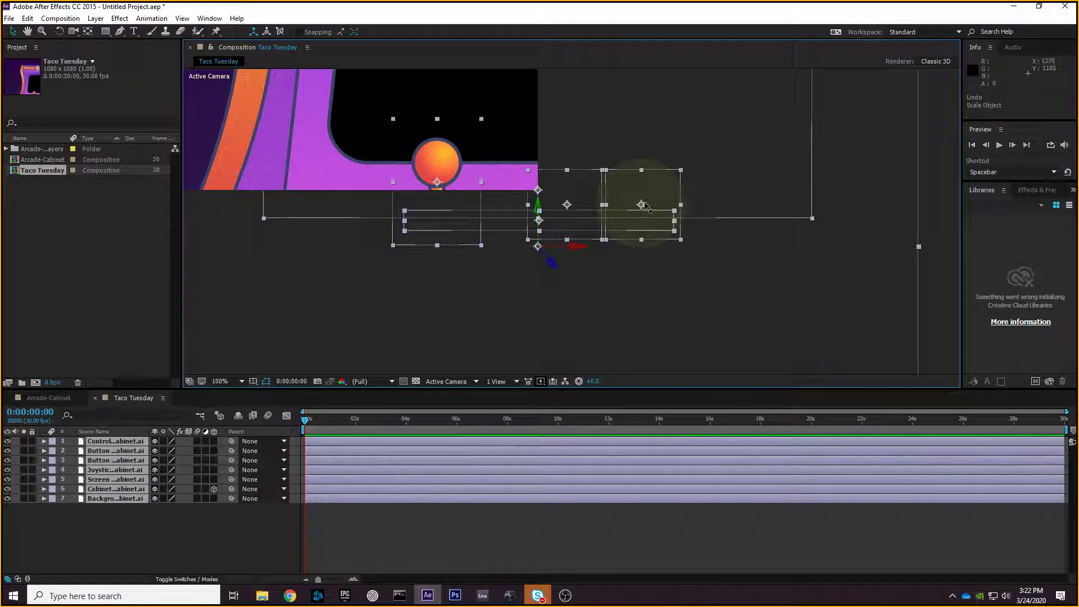
left_click_drag(681, 171, 666, 182)
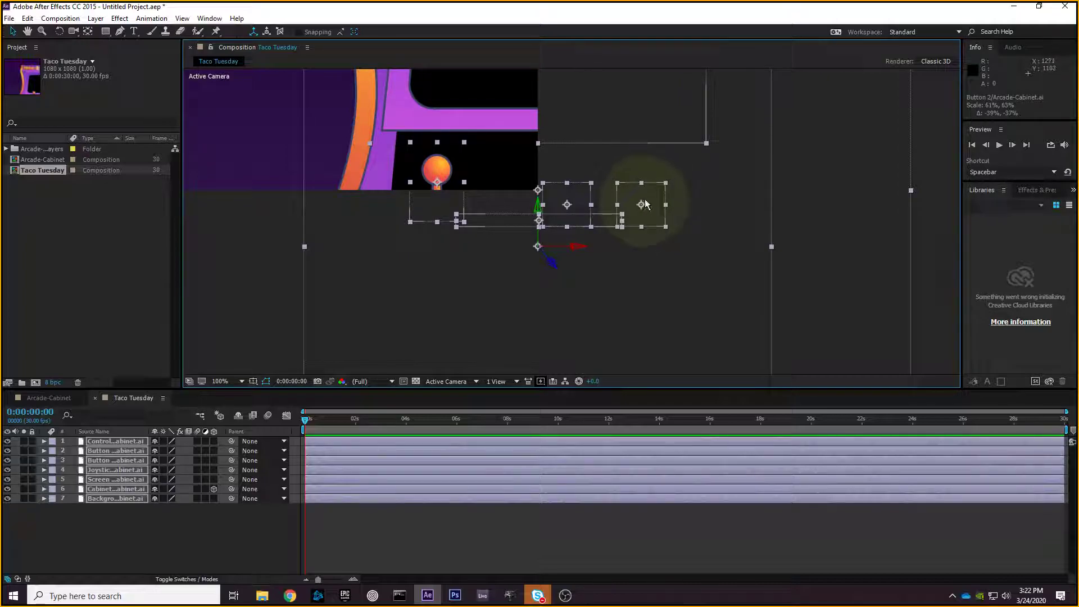
key("ctrl+z")
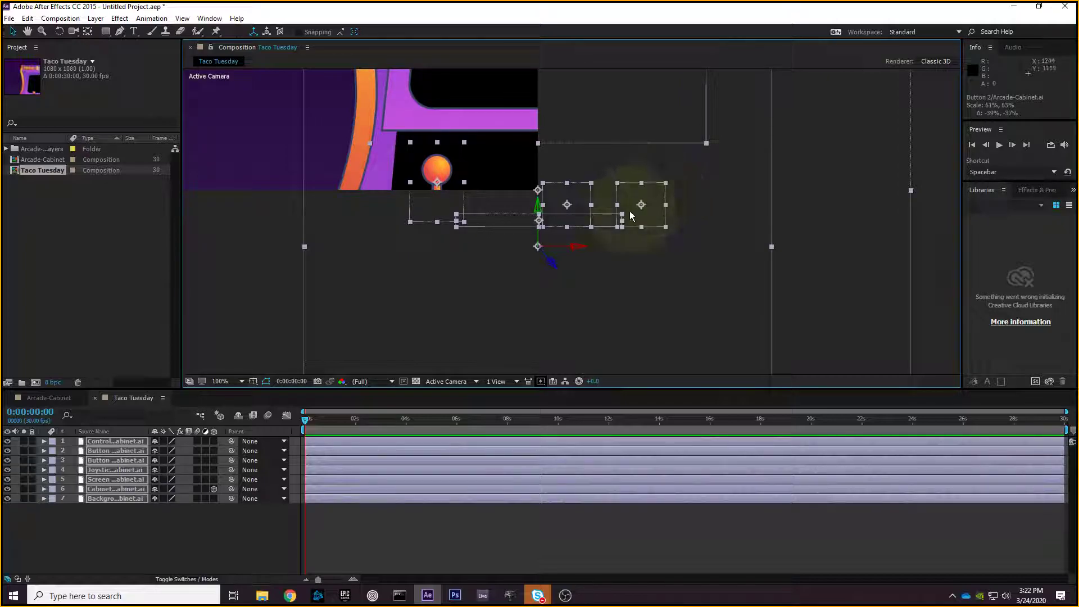
left_click_drag(545, 126, 622, 169)
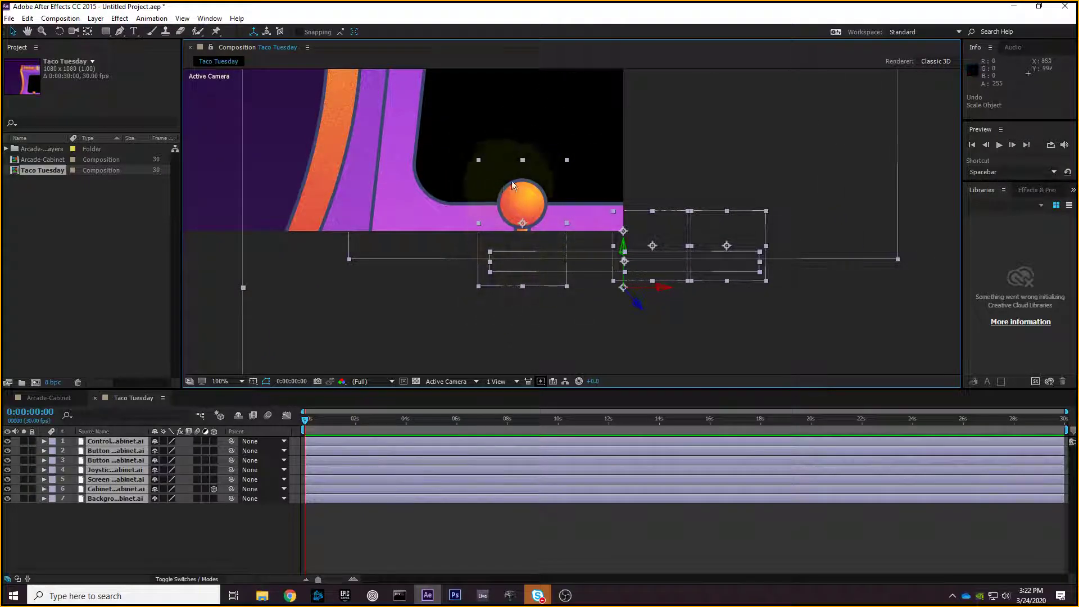
left_click_drag(567, 160, 528, 228)
key("ctrl+z")
scroll(570, 140, "up", 1)
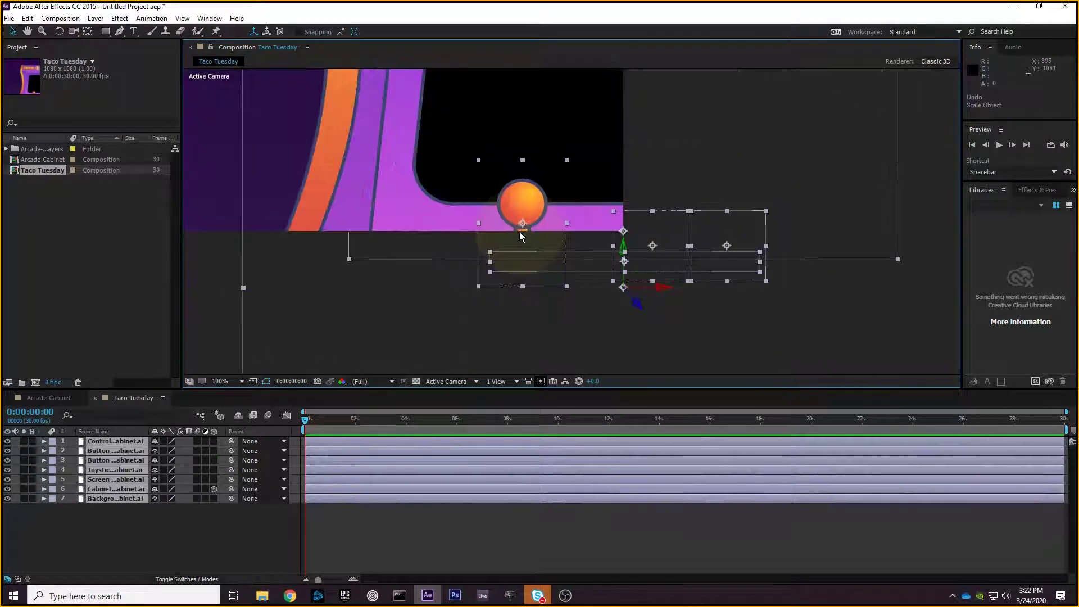
scroll(549, 223, "down", 6)
scroll(549, 223, "down", 1)
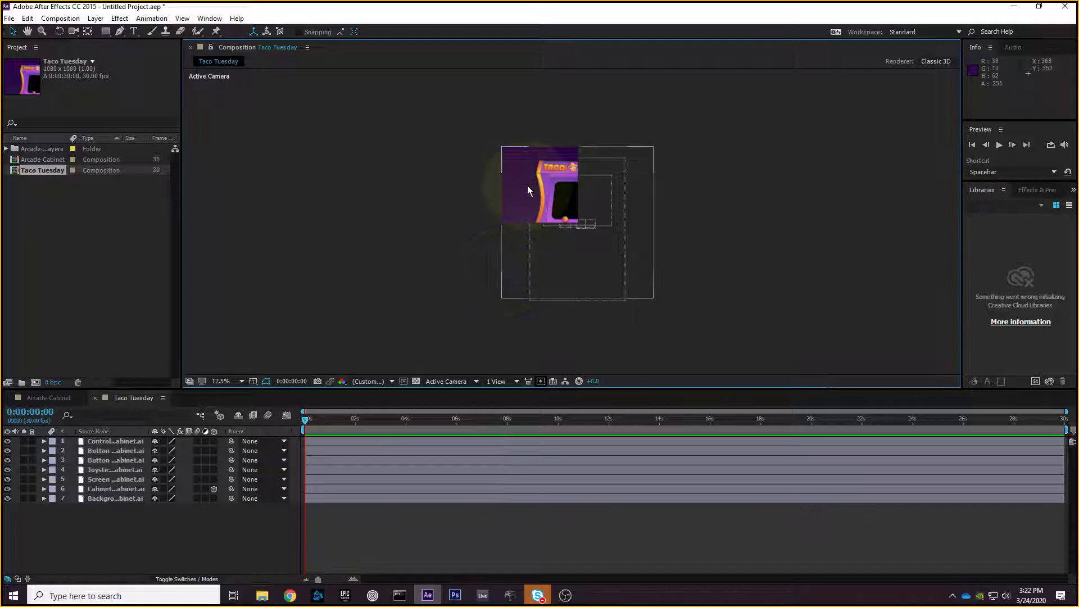
- Test-scale the Background layer down to 76% in the viewer
left_click(135, 442)
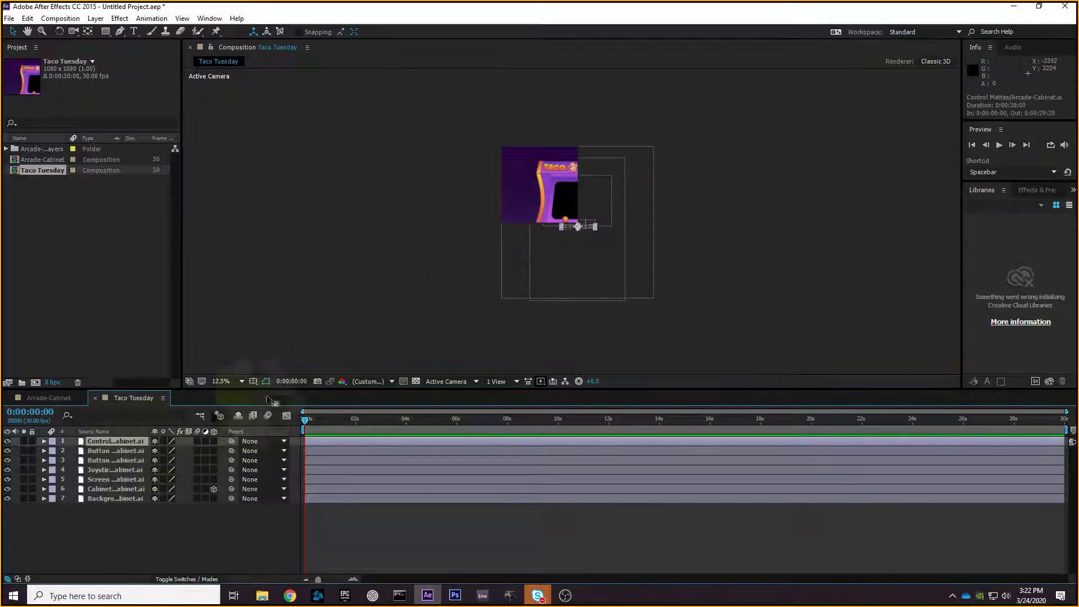
left_click(133, 498)
scroll(581, 228, "up", 1)
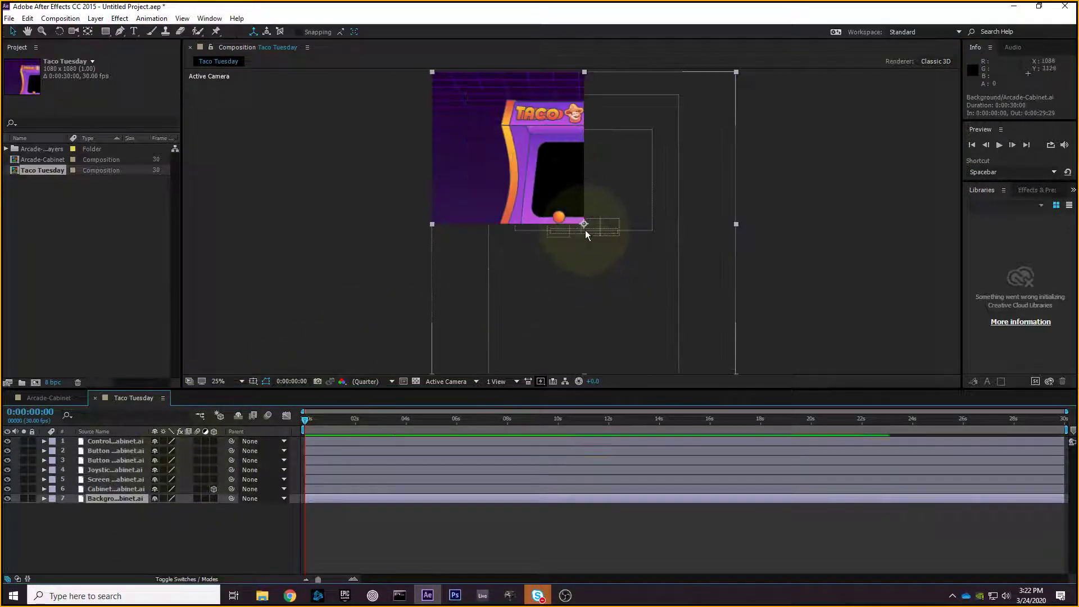
left_click_drag(736, 72, 609, 143)
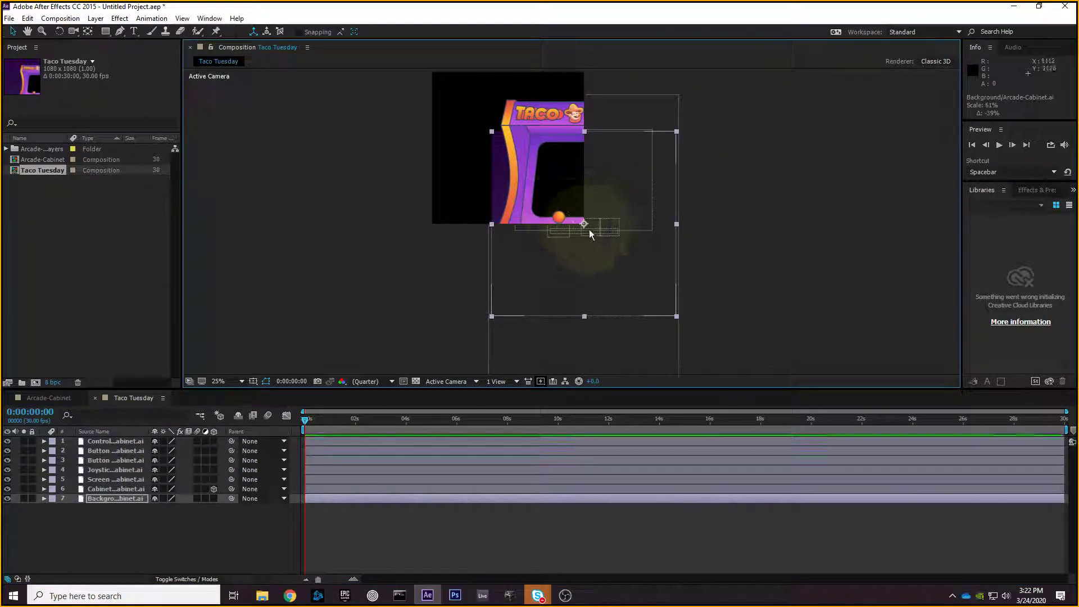
left_click(143, 517)
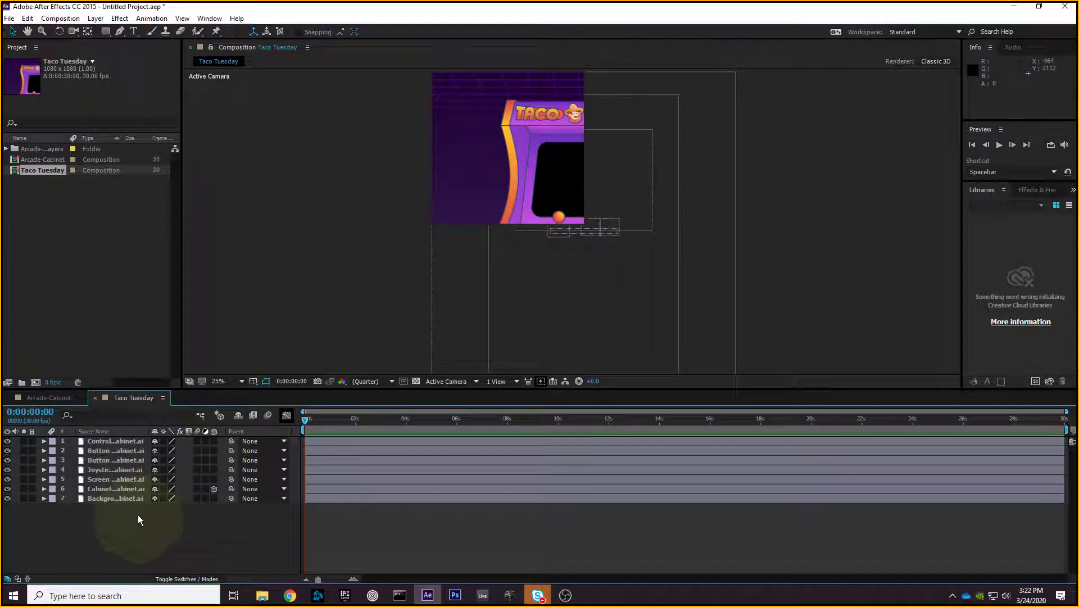
- Parent the Control Mattes layer to Background, then undo a trial Background rescale
left_click(129, 443)
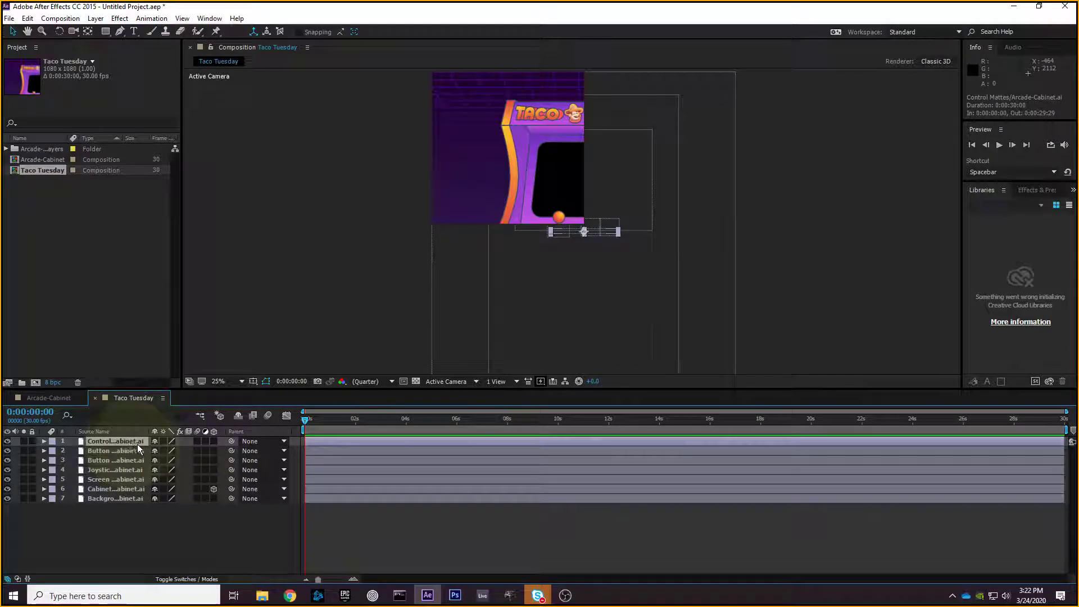
left_click(261, 441)
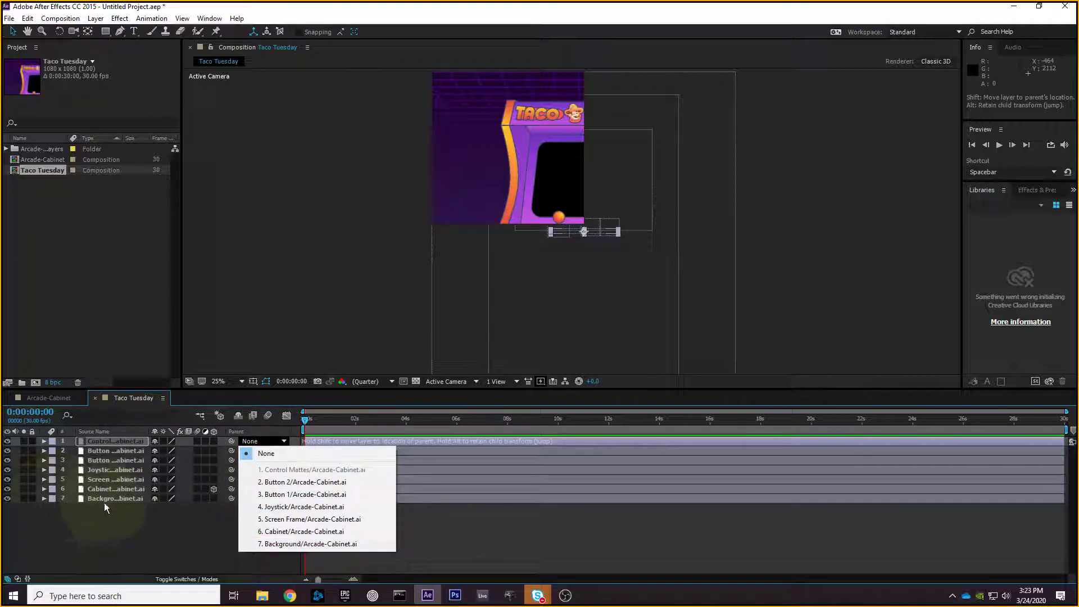
left_click(321, 546)
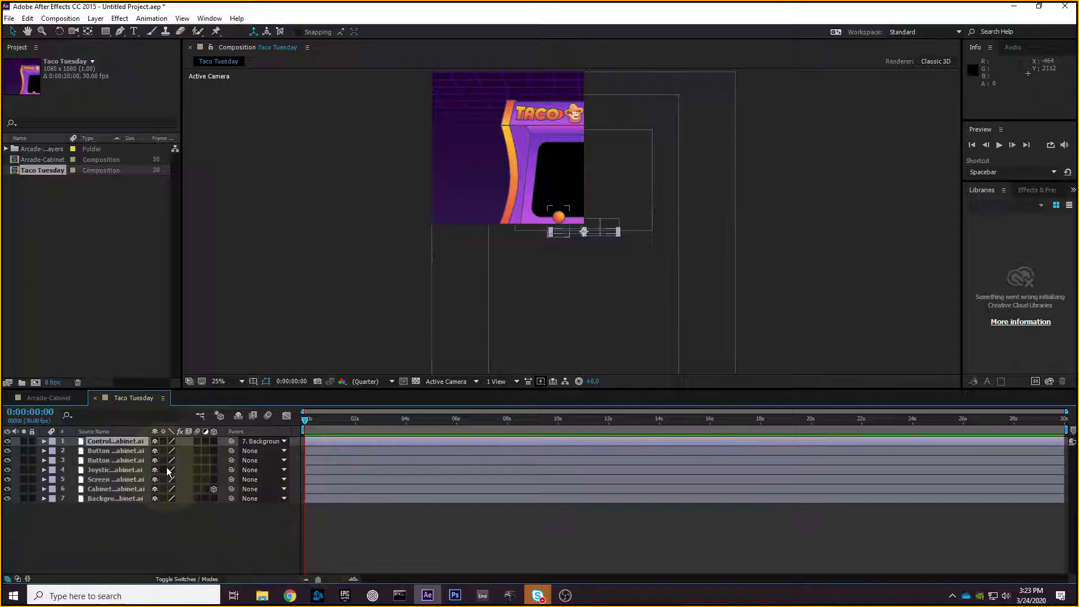
left_click(438, 194)
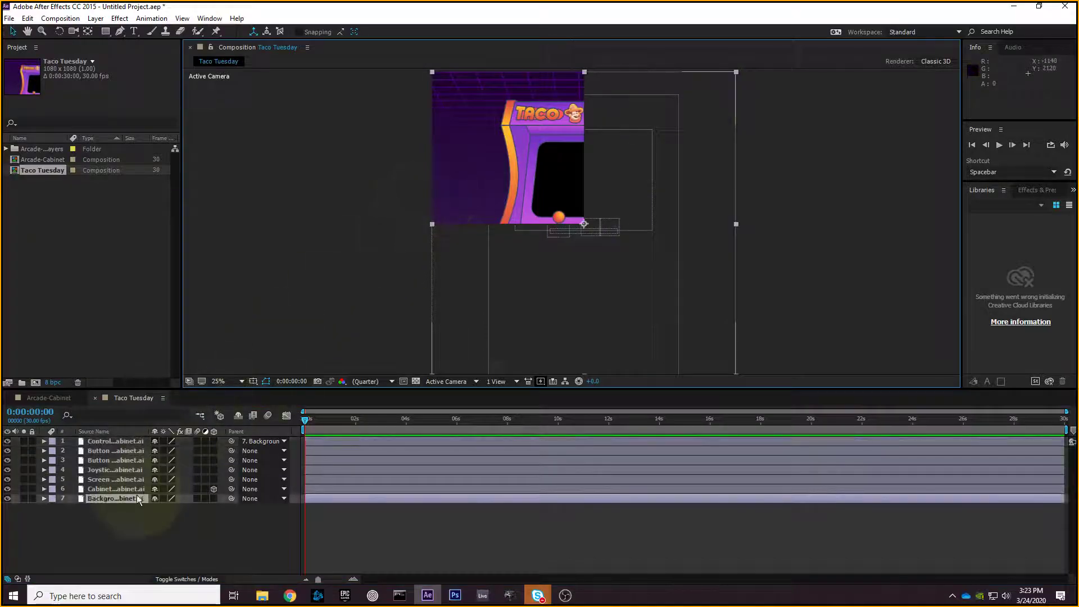
mouse_move(740, 73)
left_mouse_down()
mouse_move(694, 97)
mouse_move(734, 62)
mouse_move(690, 105)
mouse_move(725, 72)
left_mouse_up()
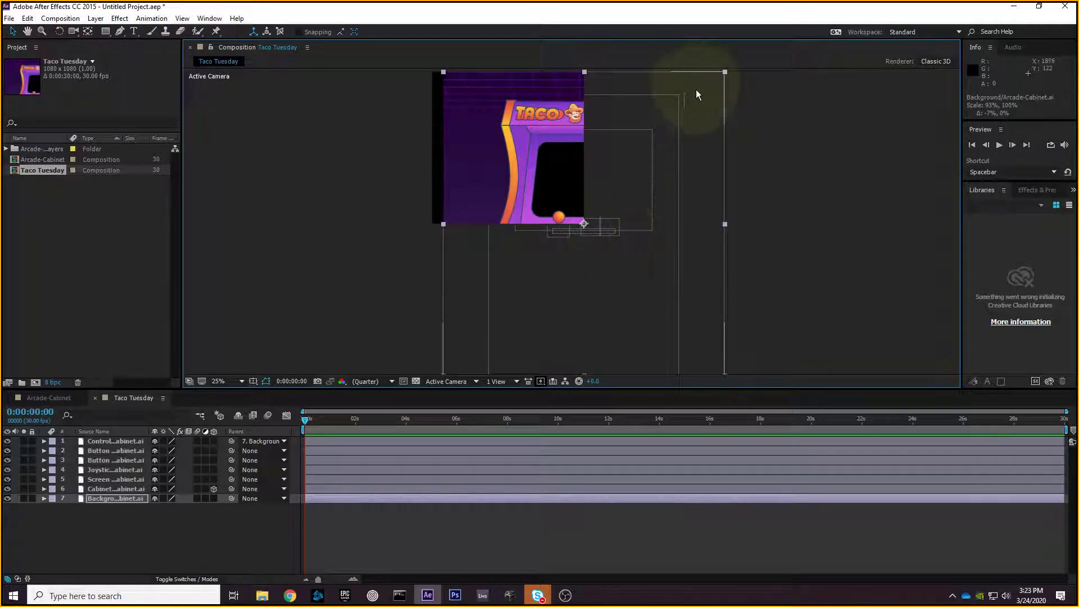
key("ctrl+z")
- Parent the six cabinet part layers to 7. Background; test a 135% scale and undo it
left_click(127, 446)
left_click(132, 489, "shift")
left_click(270, 450)
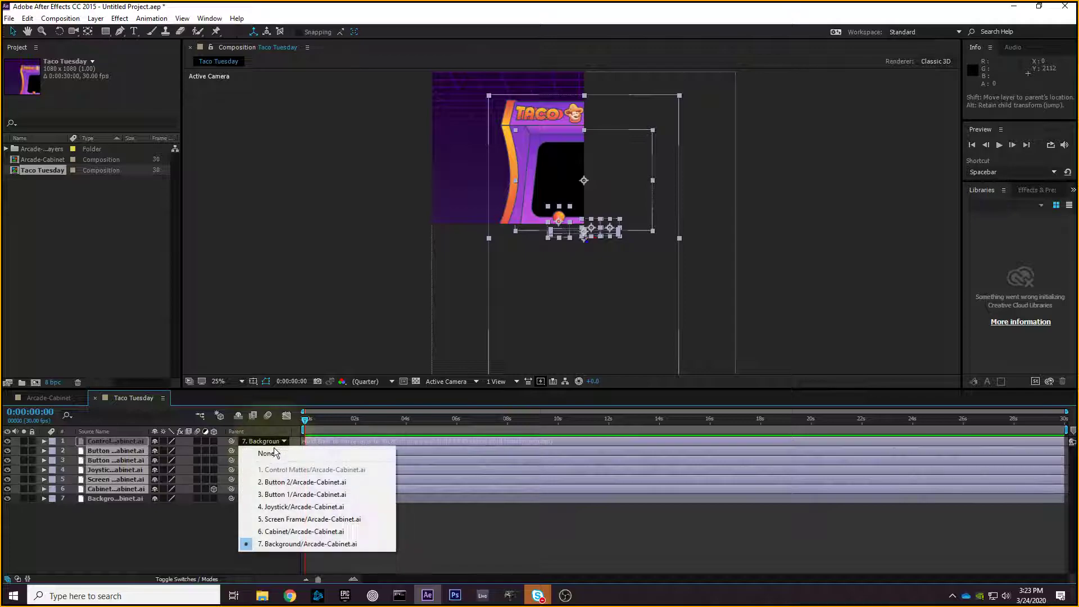
left_click(291, 541)
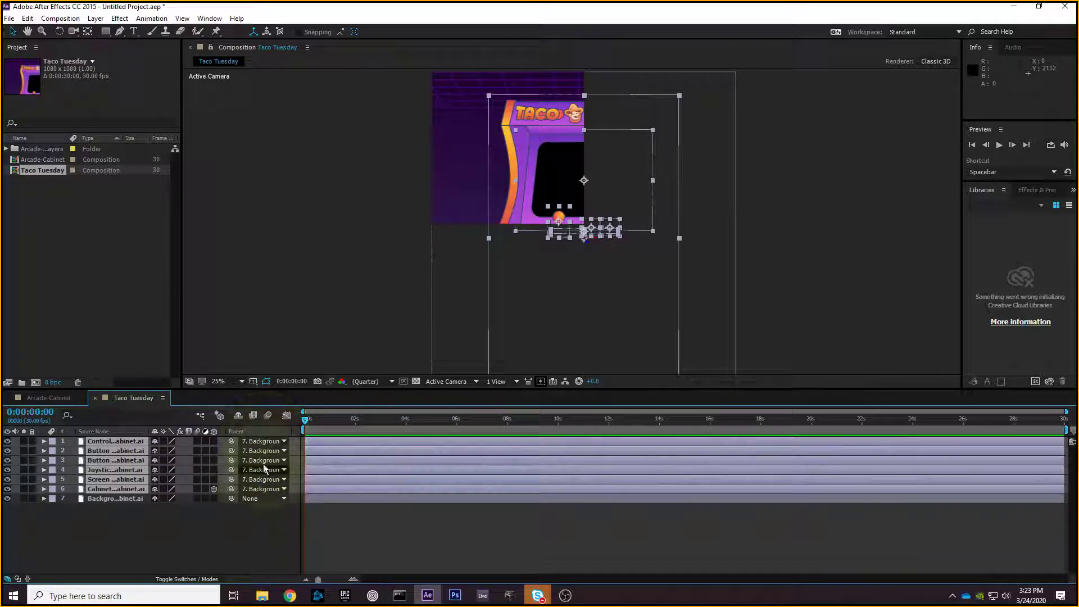
left_click(129, 499)
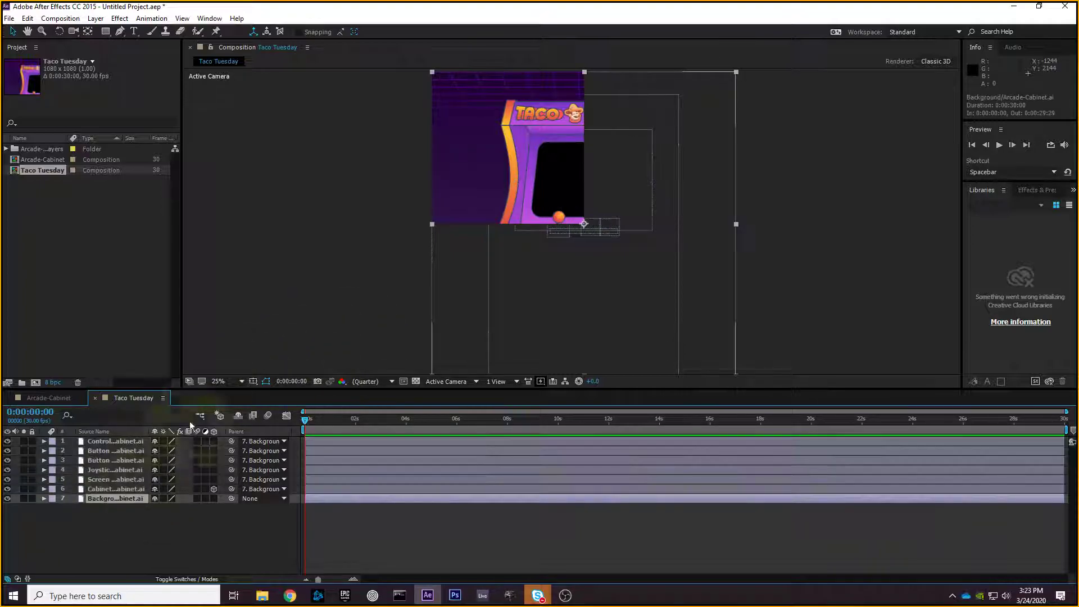
key("comma")
left_click_drag(655, 147, 679, 143)
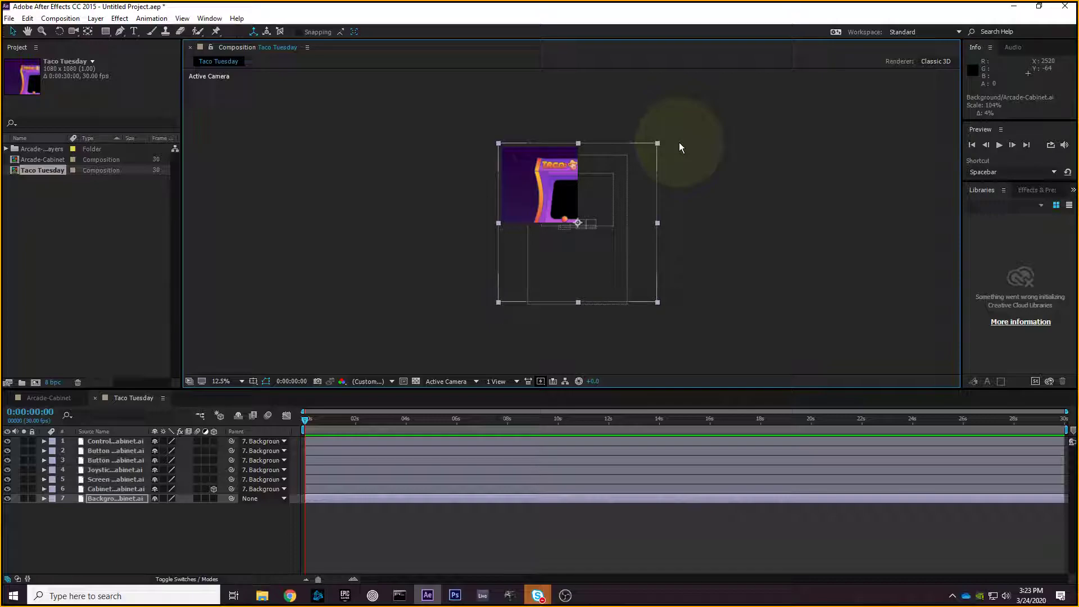
key("ctrl+z")
- Launch Paint, try an ellipse, then discard it for a fresh blank picture
left_click(177, 595)
type("paihnt")
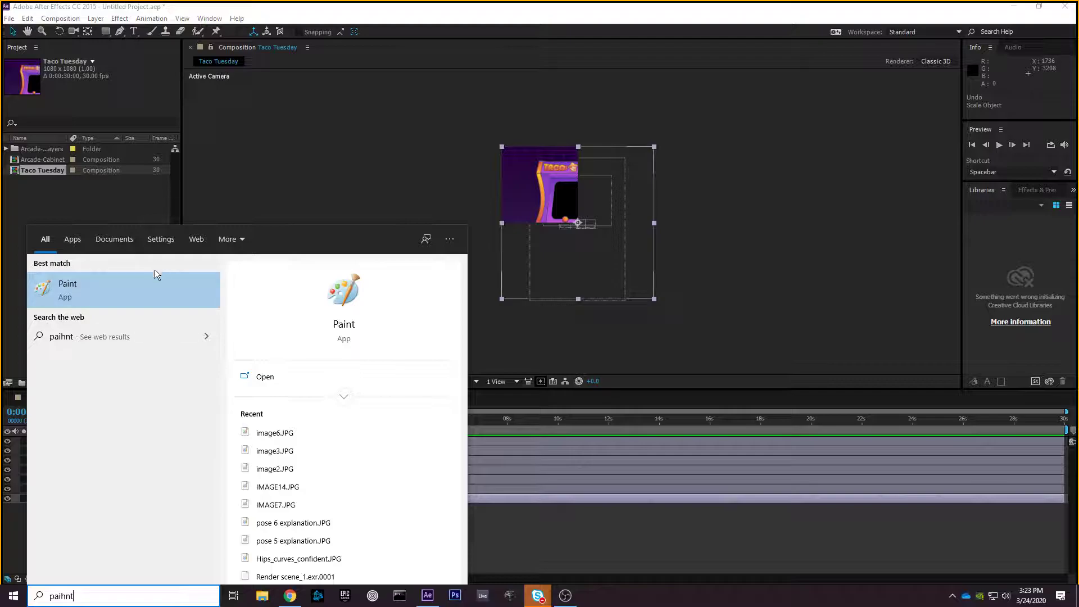
left_click(156, 281)
left_click(447, 120)
left_click_drag(305, 218, 464, 307)
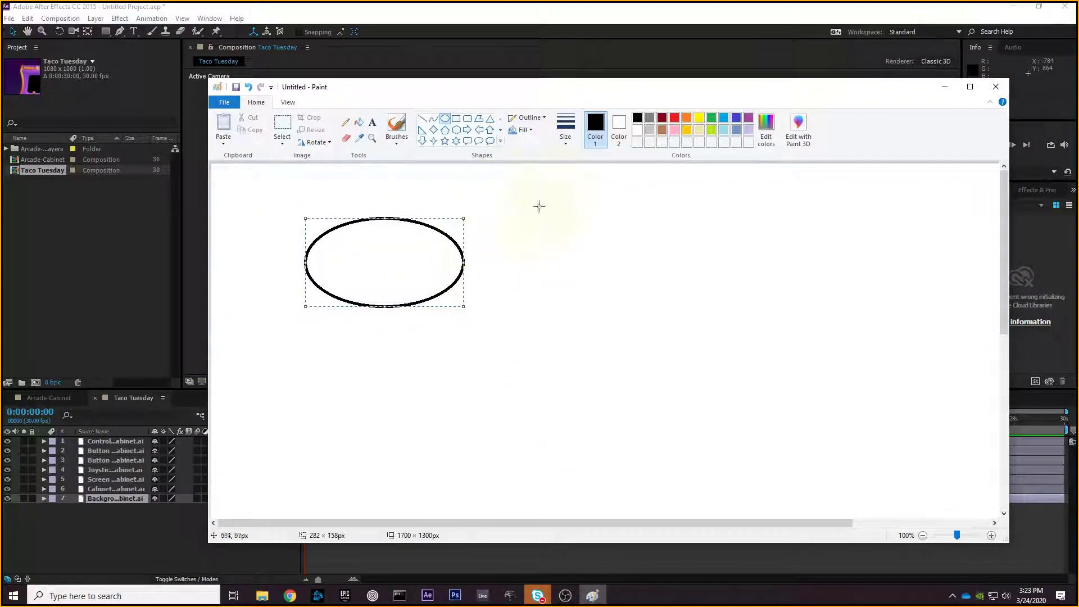
left_click(662, 117)
key("Delete")
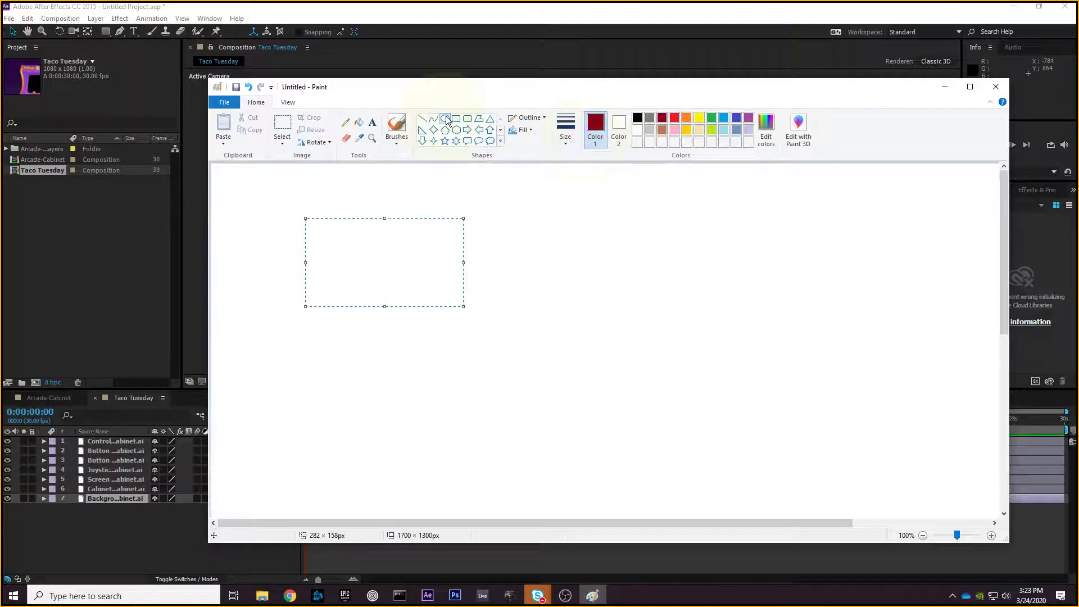
key("ctrl+z")
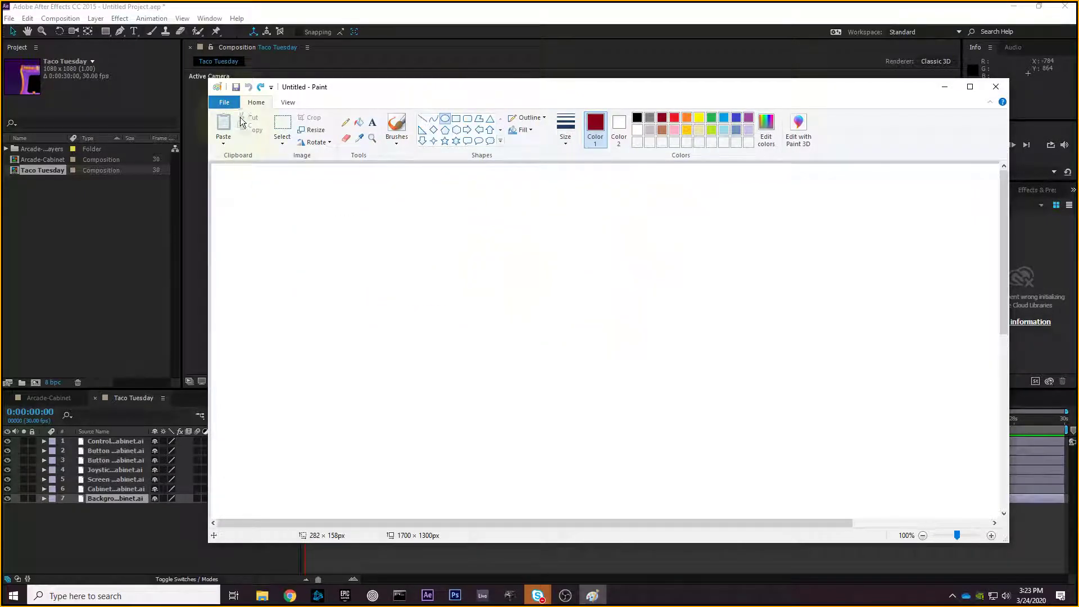
left_click(224, 102)
left_click(246, 127)
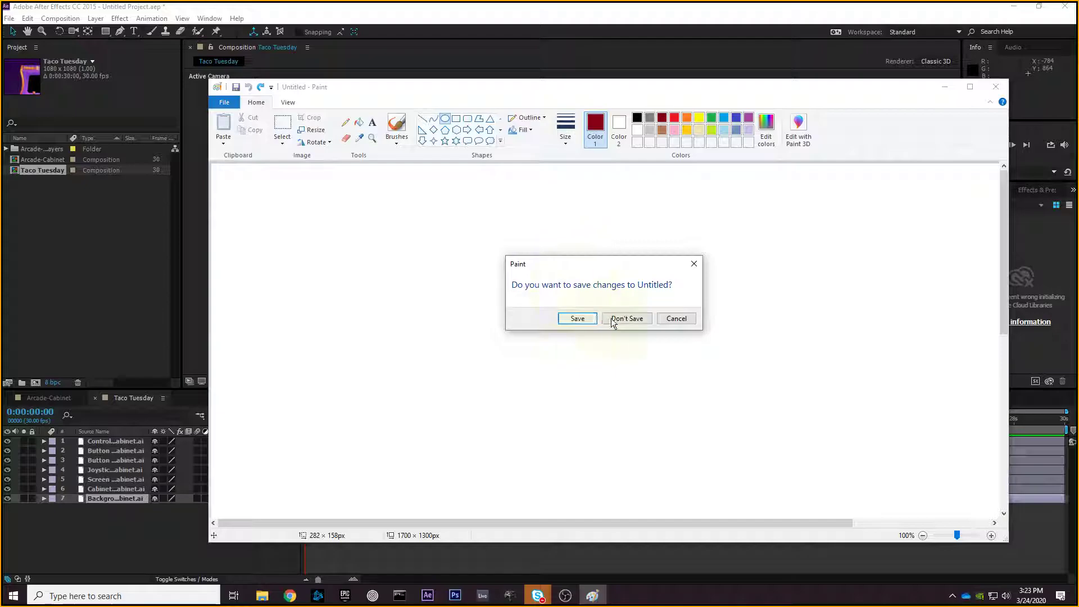
left_click(610, 321)
- Draw two ellipses and label them p and C with the dark red pencil
left_click_drag(353, 197, 493, 316)
left_click_drag(633, 247, 793, 377)
left_click(663, 118)
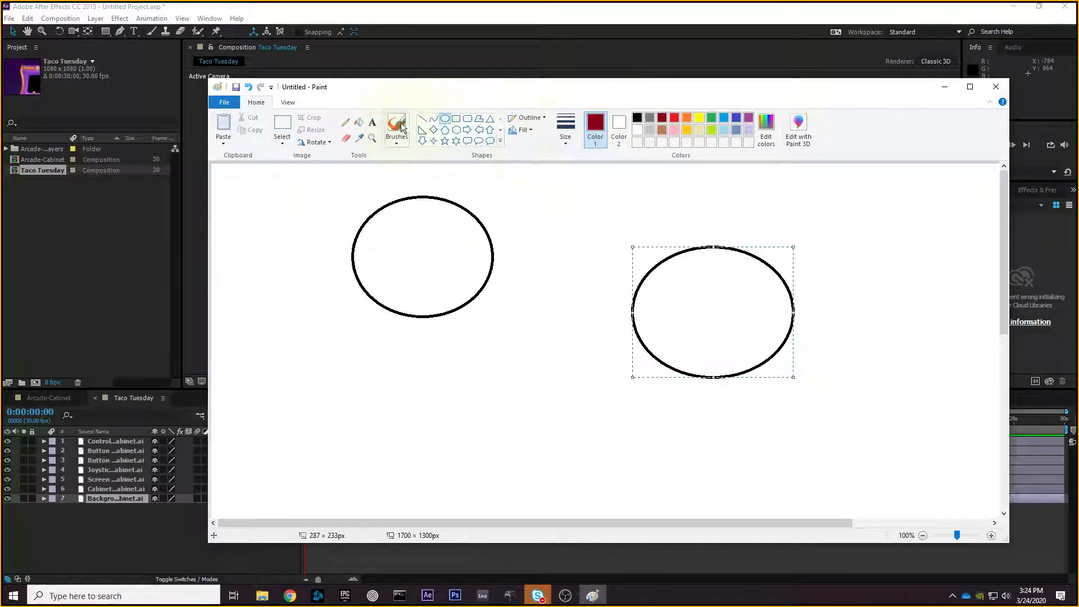
left_click(346, 124)
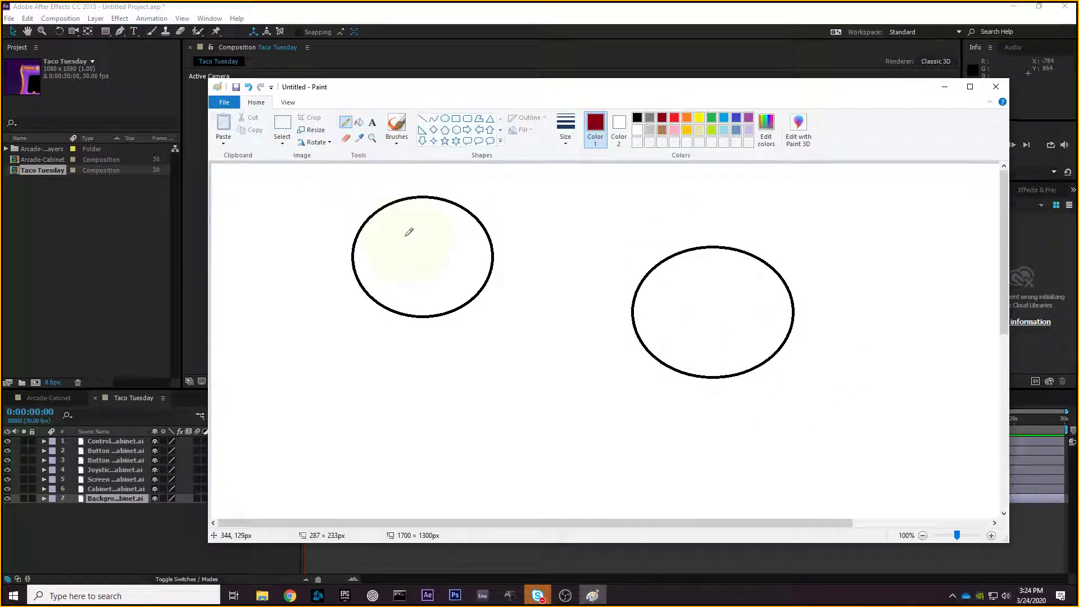
mouse_move(407, 249)
left_mouse_down()
mouse_move(434, 239)
mouse_move(413, 254)
left_mouse_up()
mouse_move(711, 295)
left_mouse_down()
mouse_move(686, 322)
mouse_move(736, 338)
left_mouse_up()
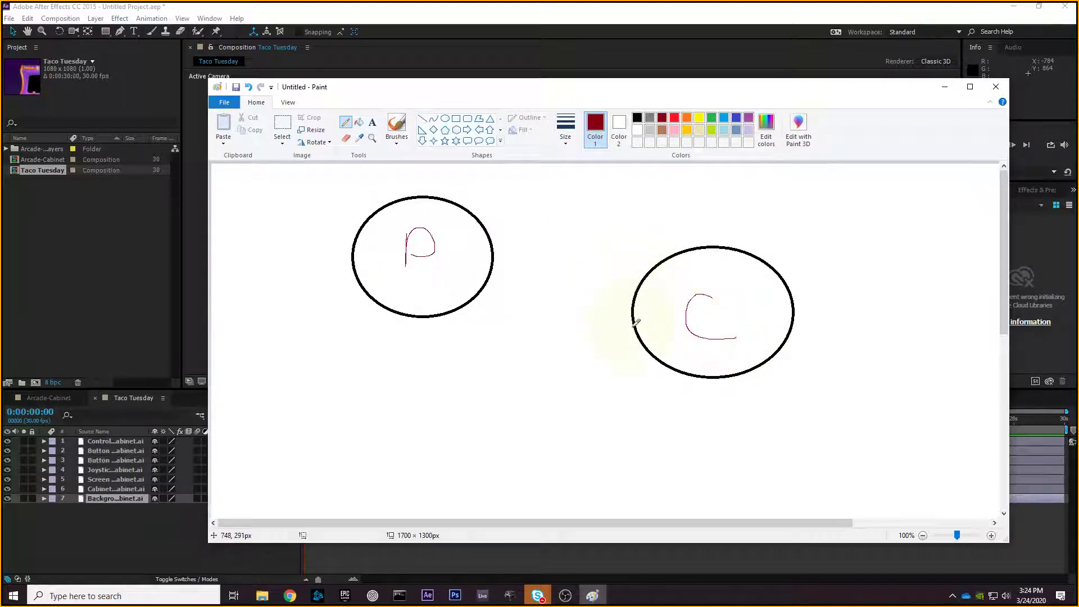
- Add an arrow from C to p and up-down arrows beside each ellipse, then minimize Paint
left_click_drag(597, 314, 517, 274)
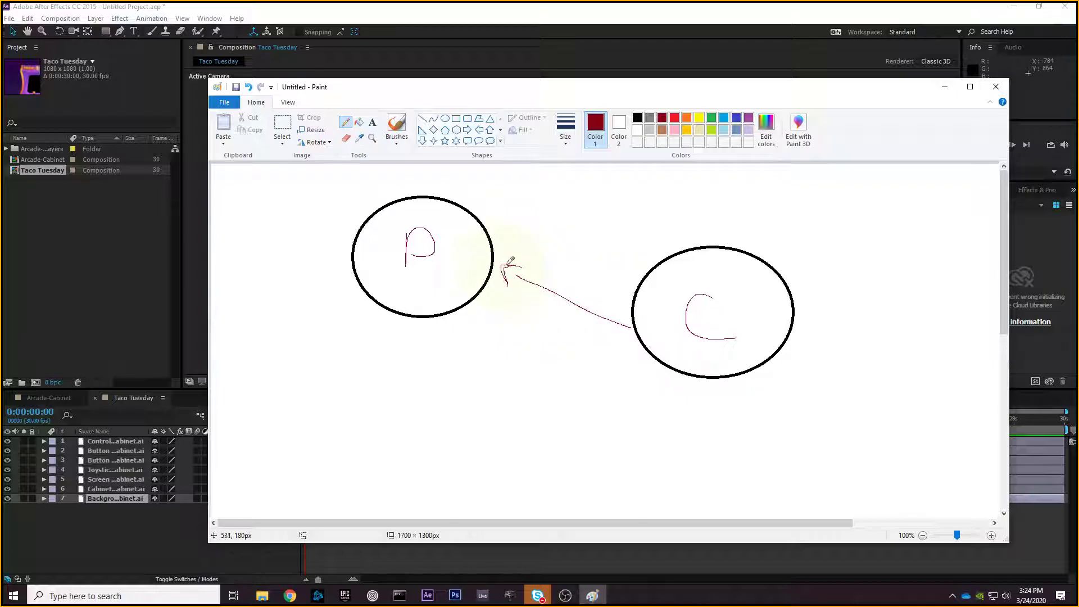
left_click_drag(494, 193, 508, 236)
left_click_drag(821, 265, 827, 284)
mouse_move(804, 231)
left_mouse_down()
mouse_move(813, 215)
mouse_move(827, 234)
left_mouse_up()
left_click(945, 86)
- Review the cabinet part layers and try scaling Background to 135%, then undo it
left_click(136, 498)
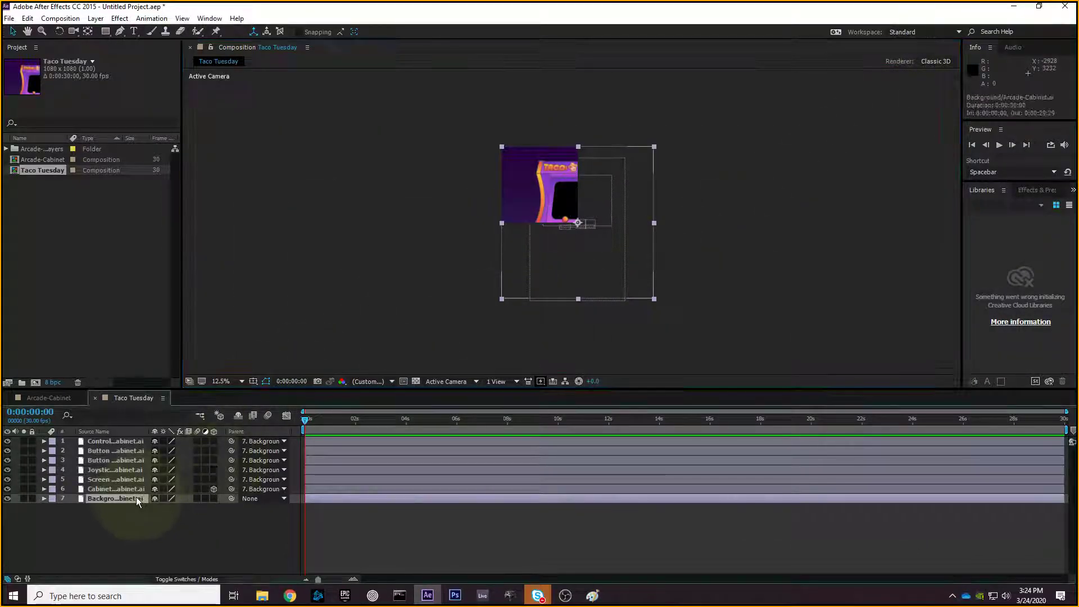
left_click(115, 441)
left_click(117, 450)
left_click(118, 460)
left_click(120, 470)
left_click(123, 479)
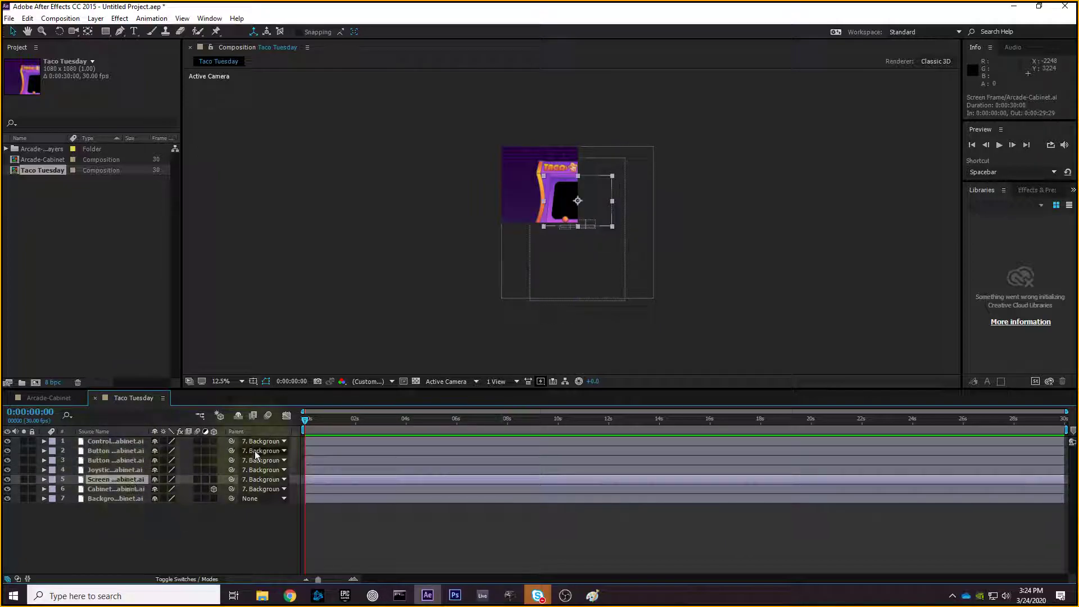
left_click(124, 499)
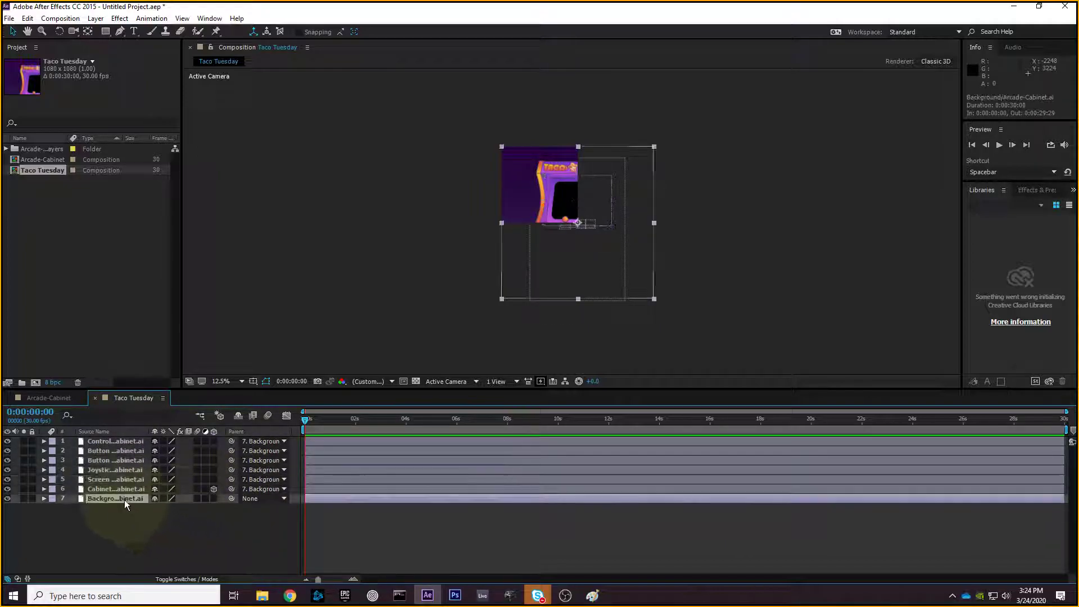
left_click_drag(655, 155, 722, 109)
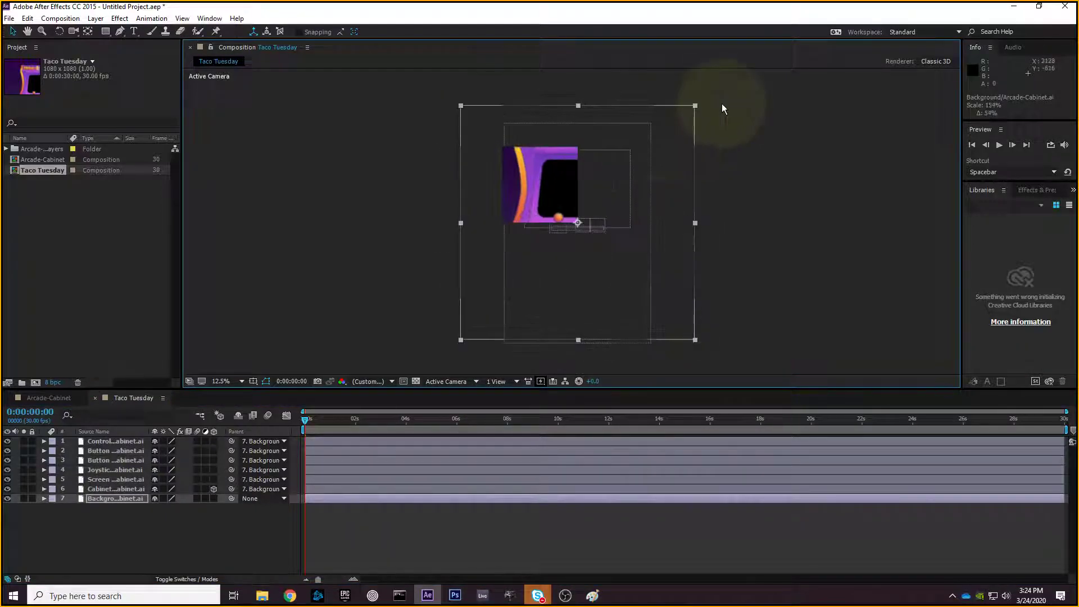
key("ctrl+z")
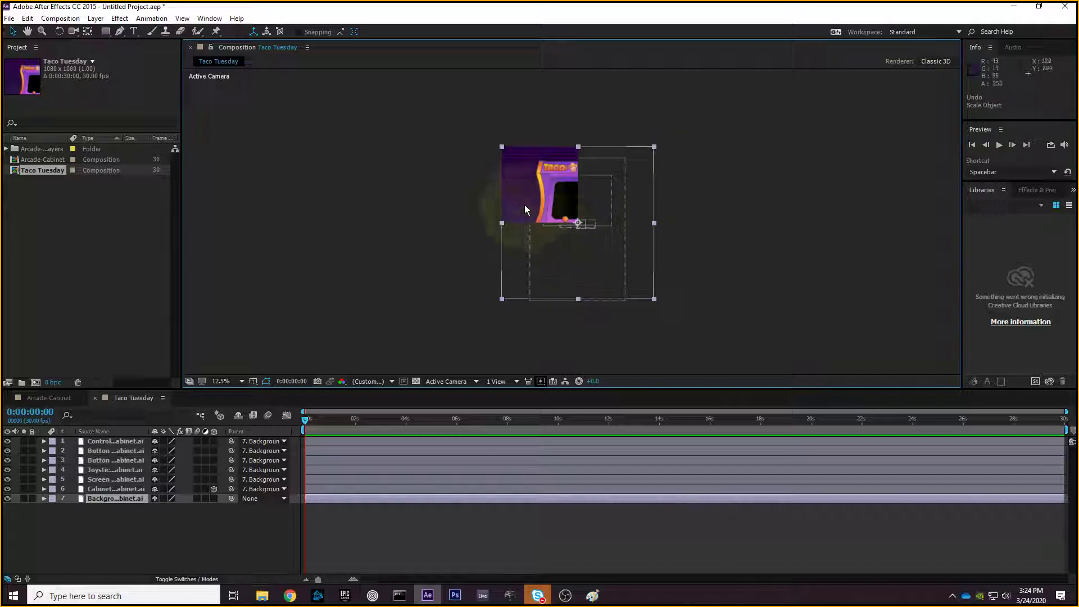
- Apply Transform > Fit to Comp to the Background layer
right_click(521, 196)
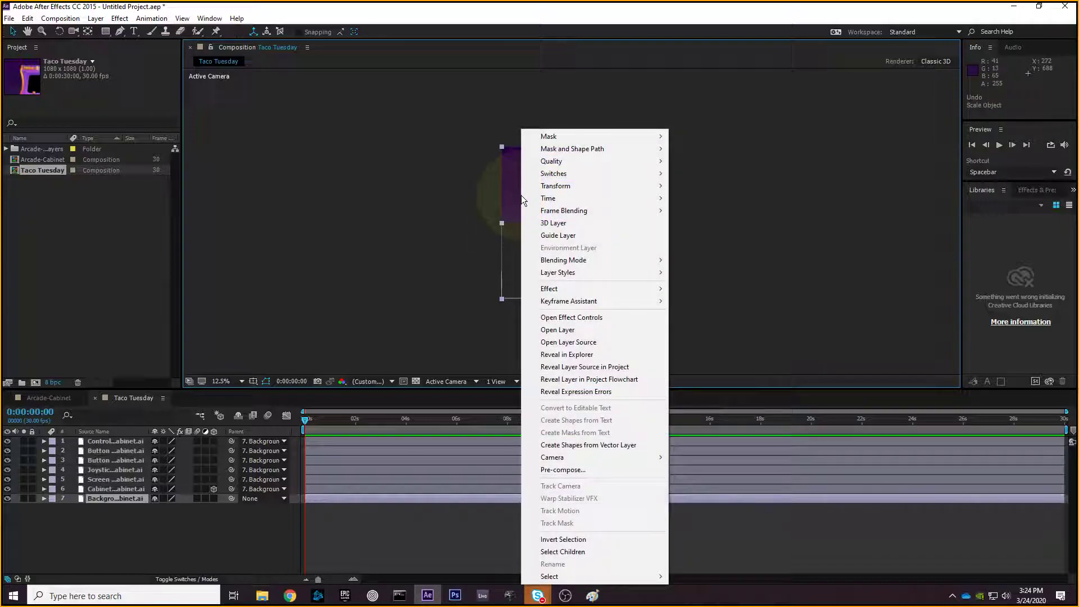
mouse_move(534, 187)
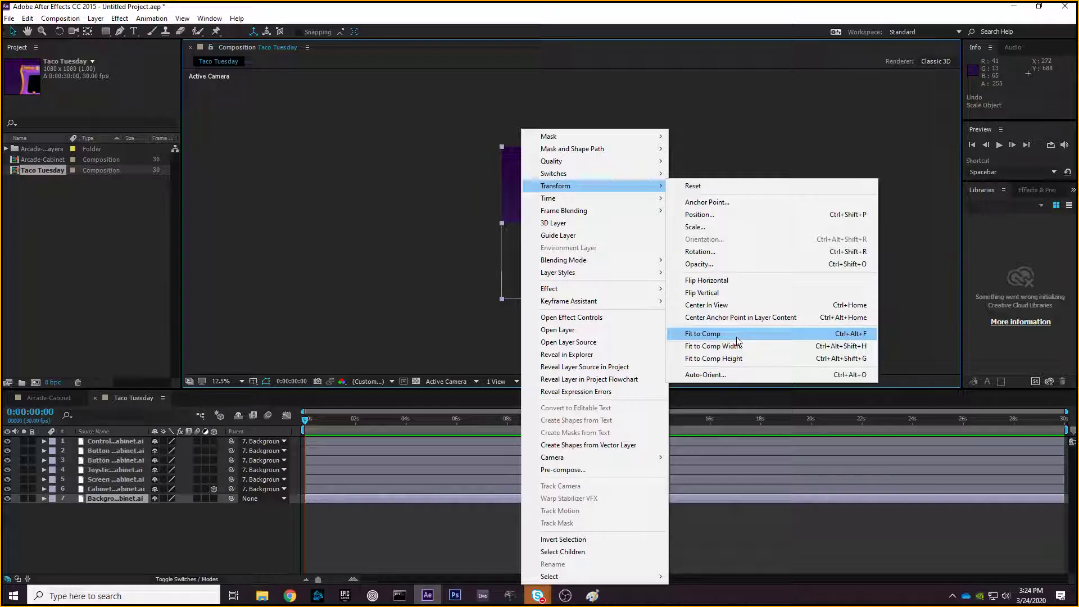
left_click(736, 337)
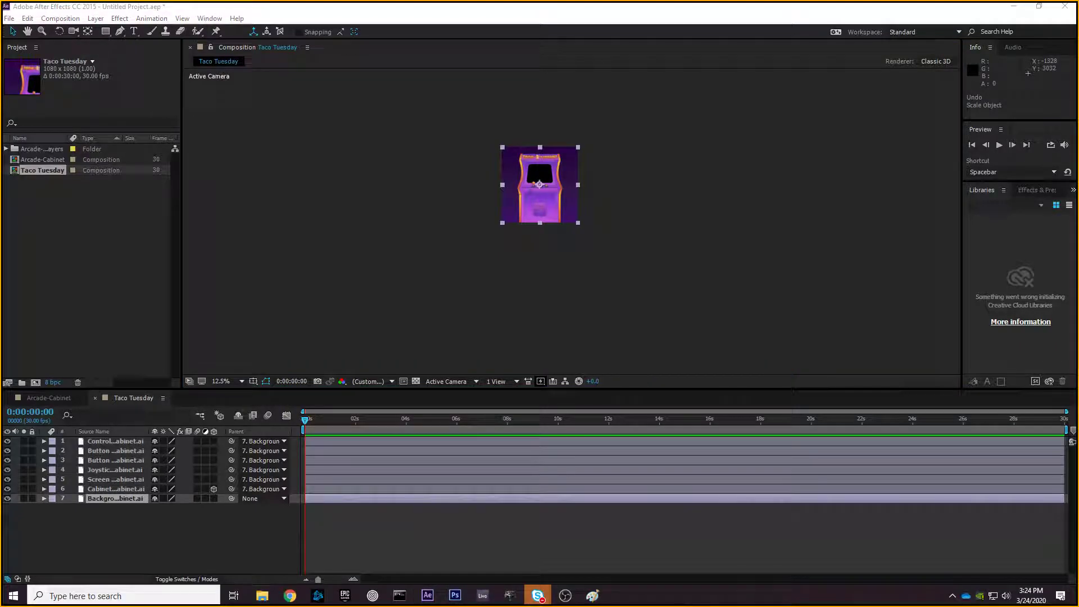
left_click(704, 244)
key("period")
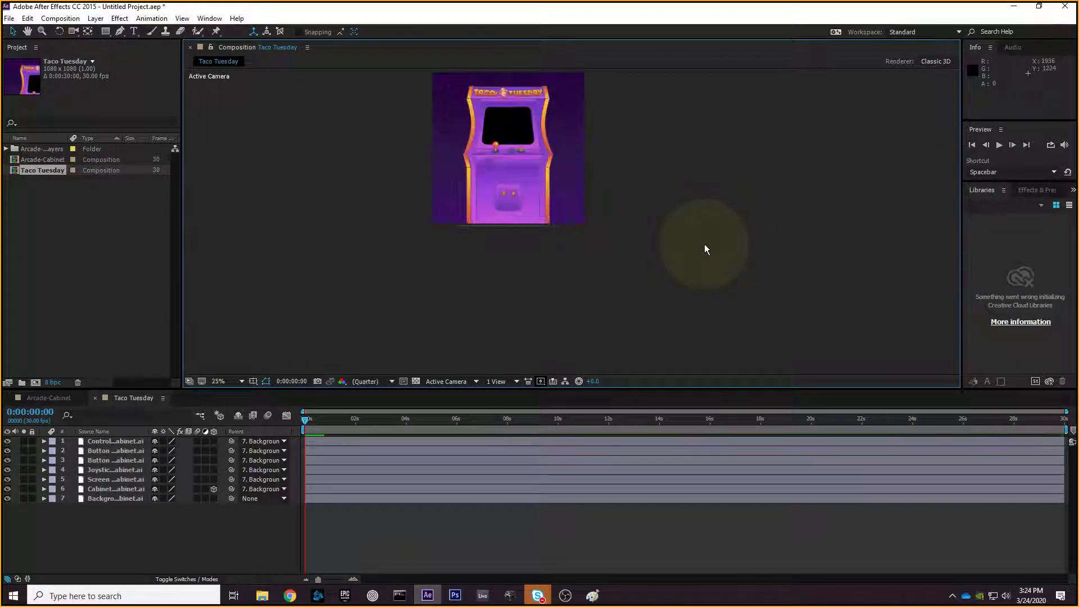
key("period")
left_click_drag(702, 236, 690, 273)
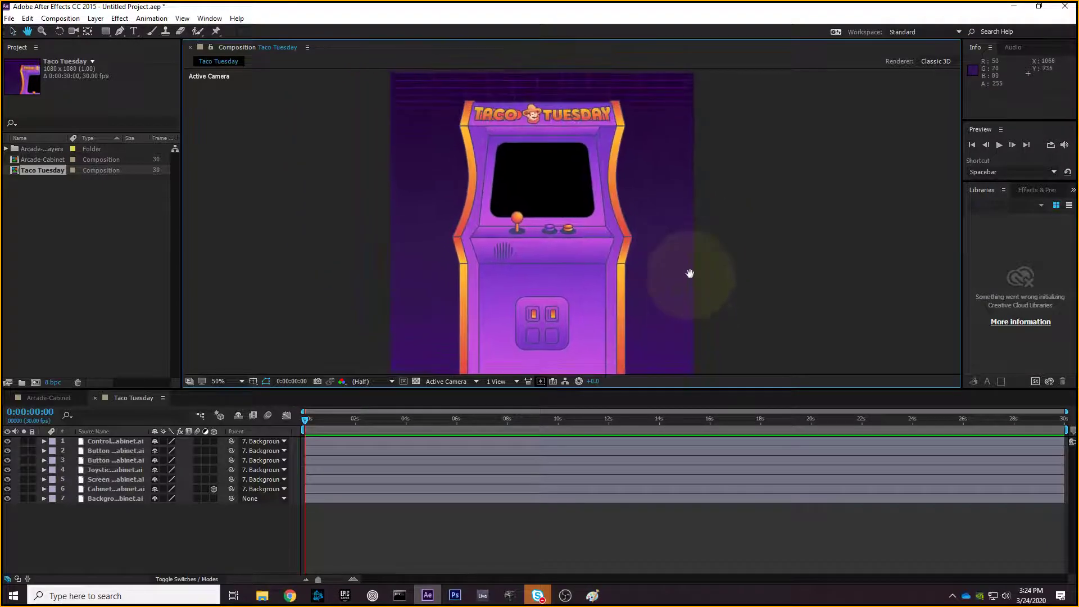
left_click(46, 398)
left_click(95, 540)
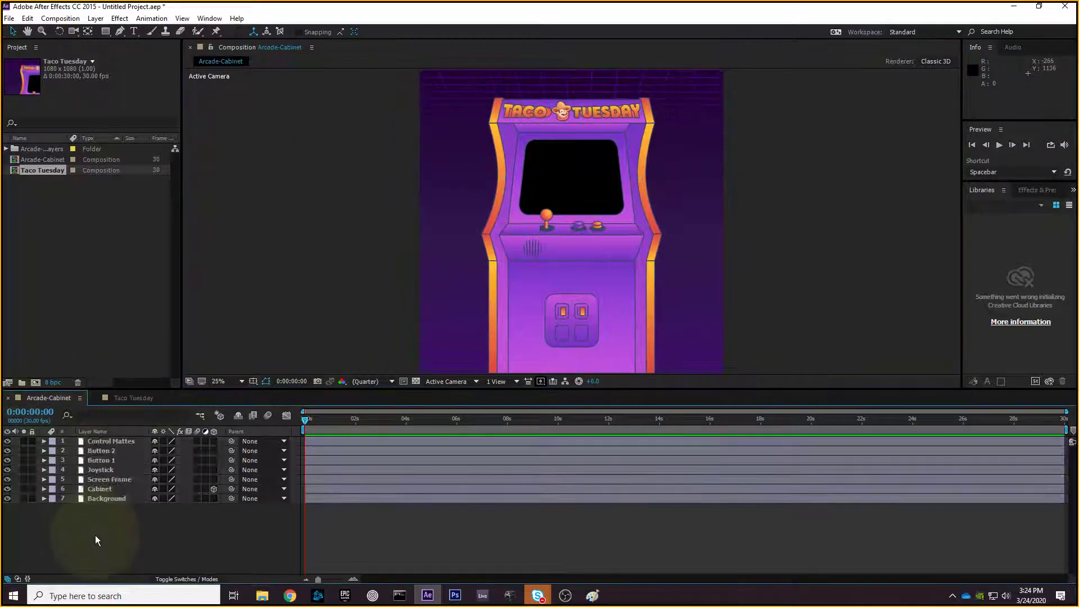
left_click(128, 398)
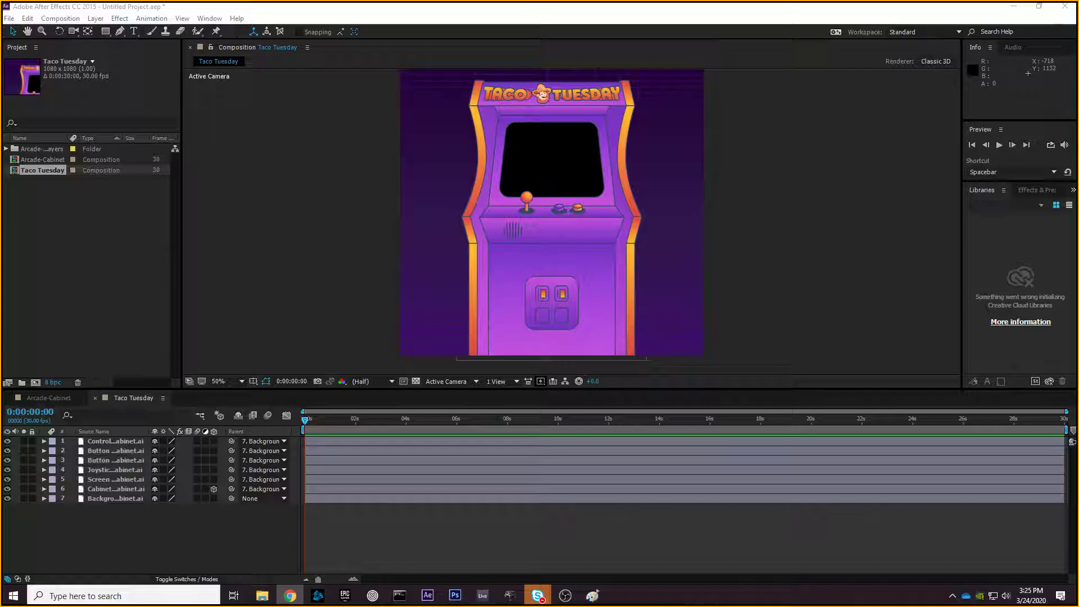
left_click_drag(38, 159, 48, 168)
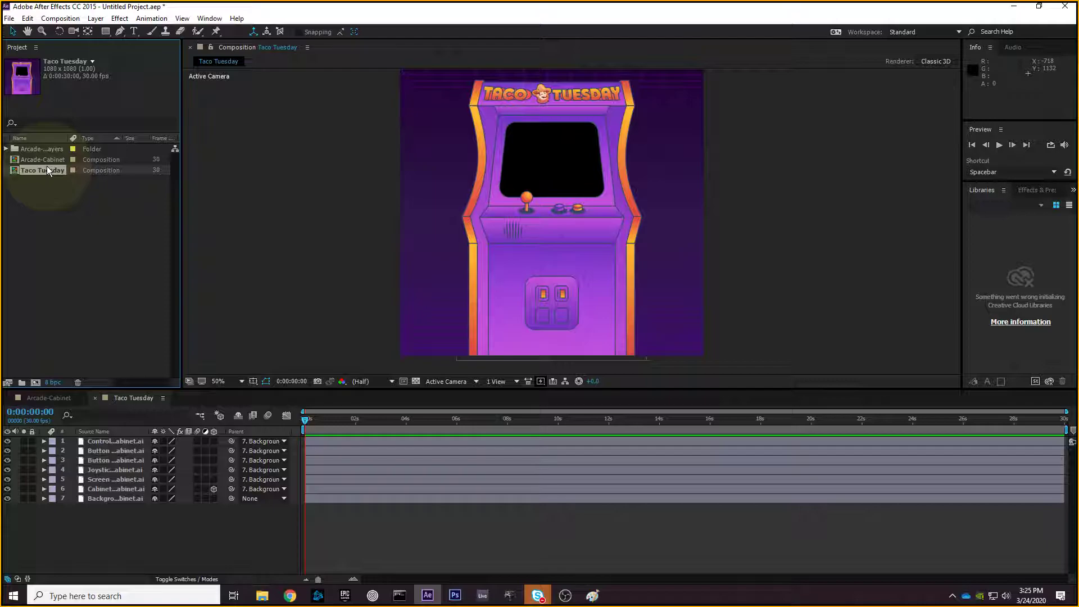
- Add the Arcade-Cabinet comp as a layer in Taco Tuesday with Ctrl+/
left_click(41, 195)
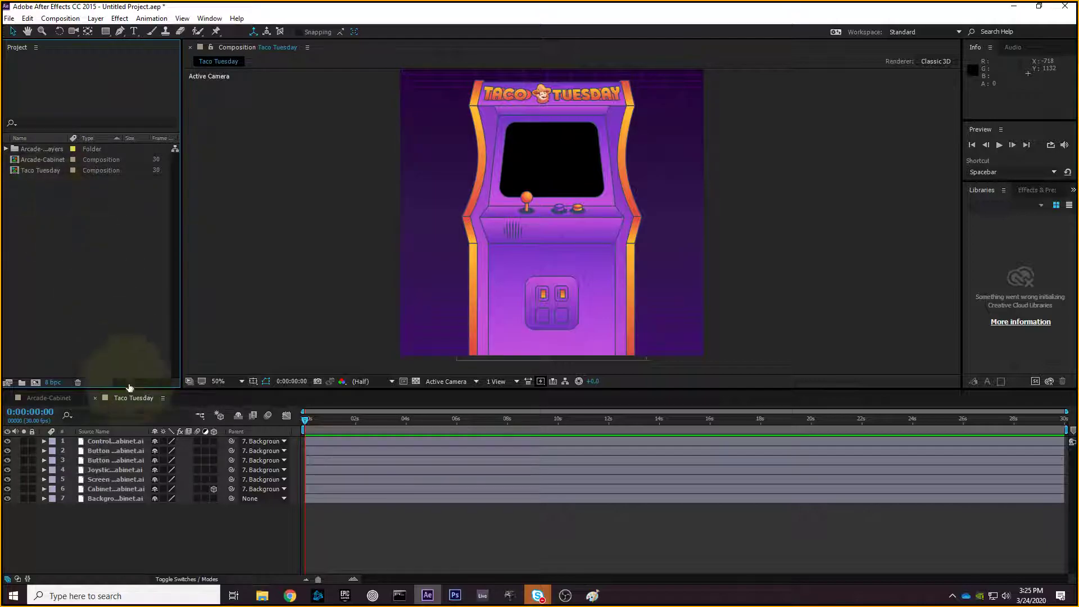
left_click(119, 441)
left_click(122, 498, "shift")
left_click(122, 505)
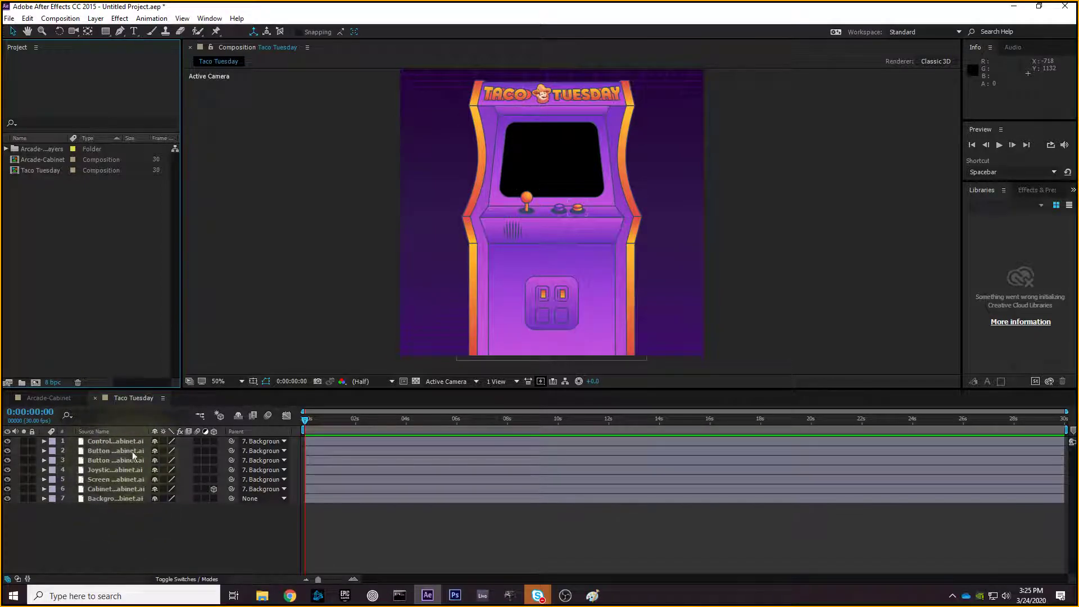
left_click(39, 158)
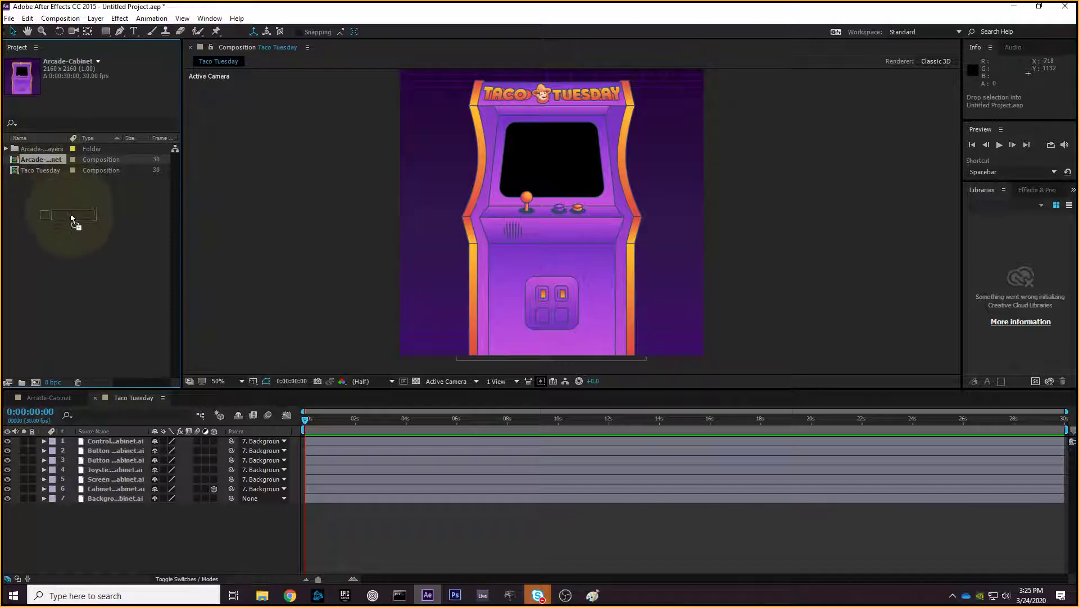
left_click(130, 441)
key("ctrl+slash")
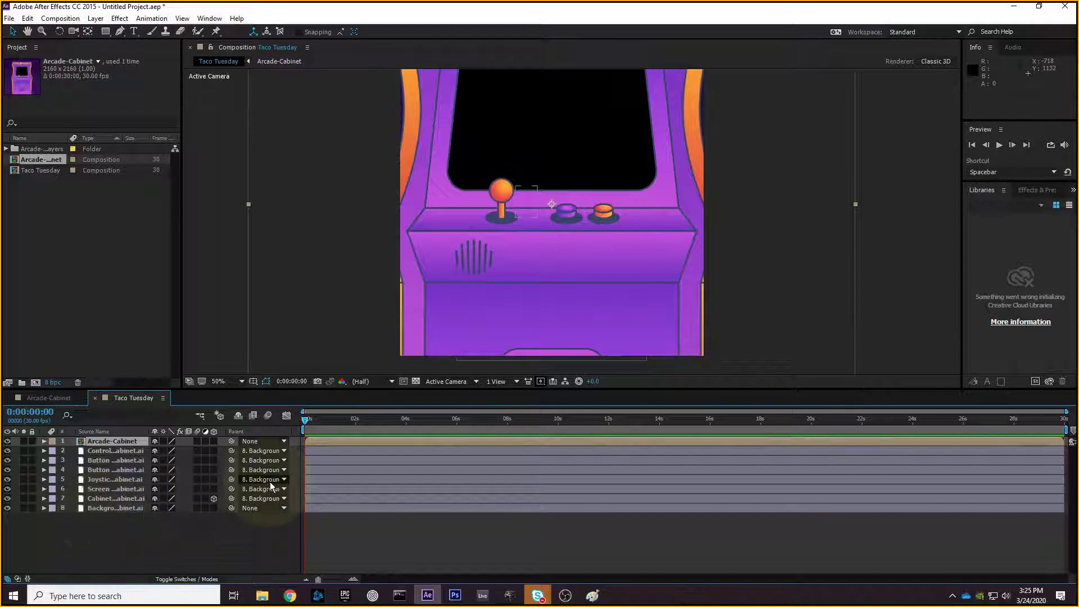
- Show the desktop and move the Taco Tuesday.mp4 icon into view
left_click(1060, 597)
left_click(1077, 605)
left_click_drag(1046, 20, 533, 203)
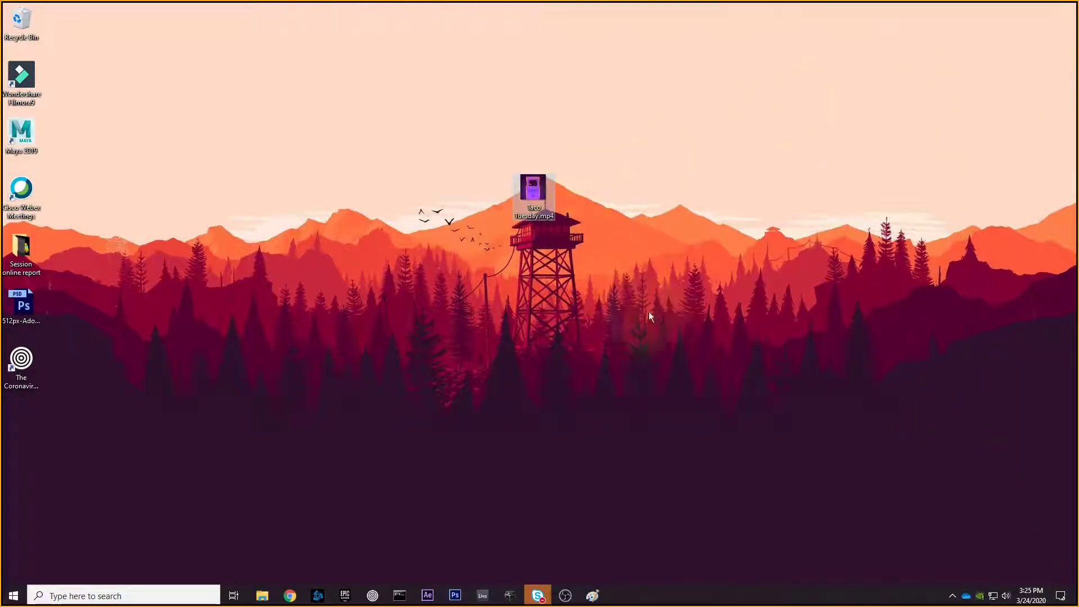
double_click(531, 203)
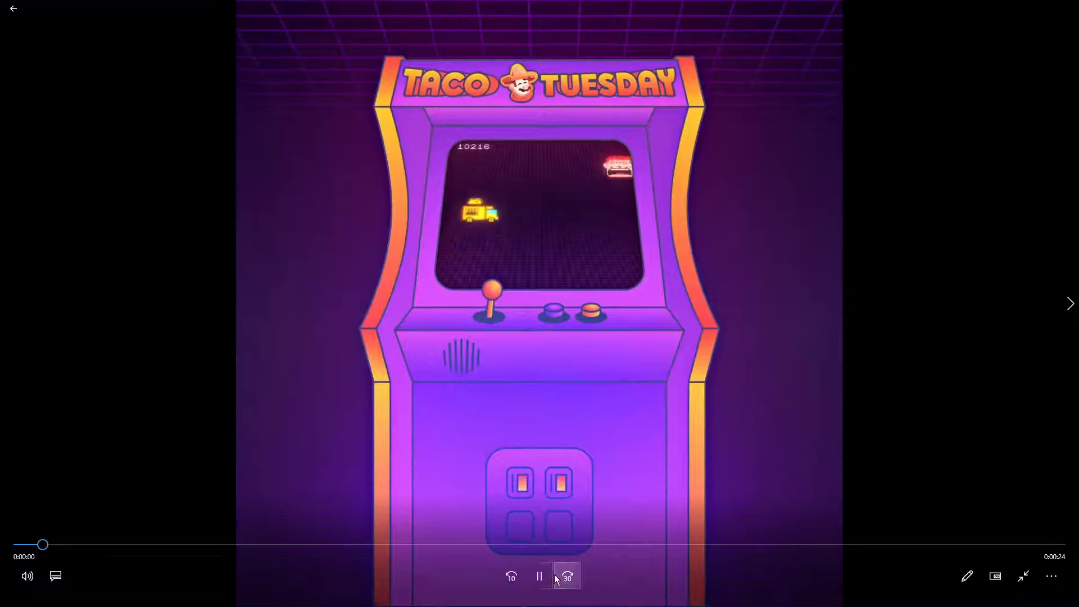
left_click(539, 576)
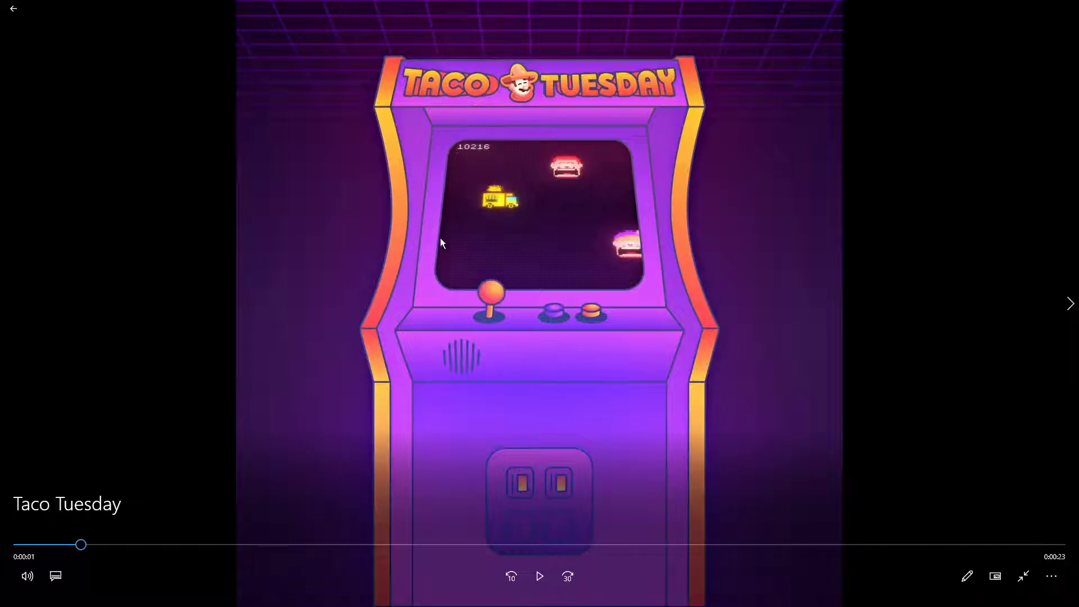
left_click(550, 578)
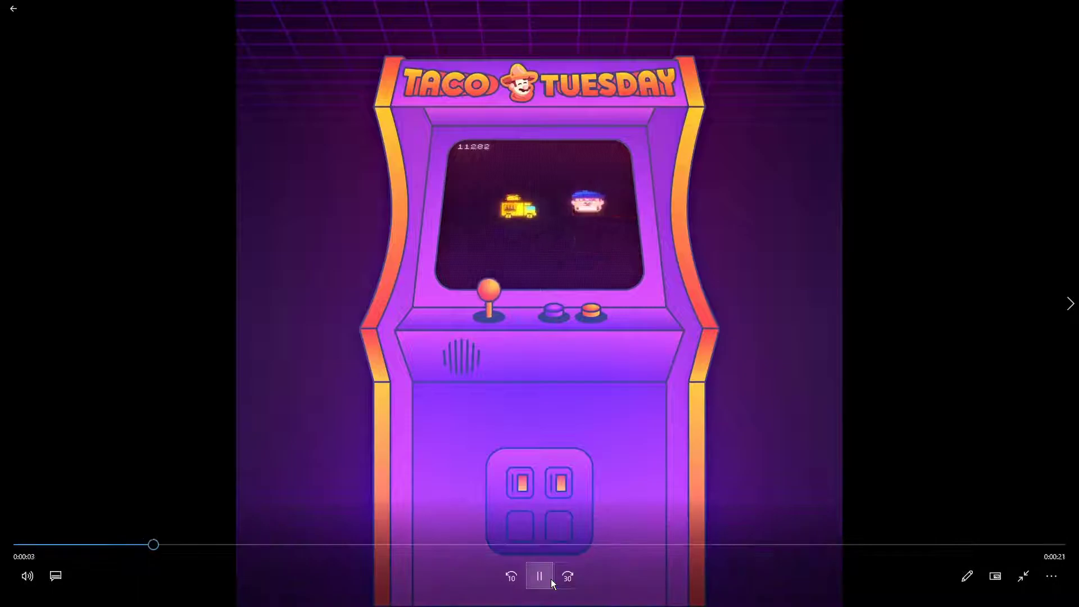
left_click(551, 579)
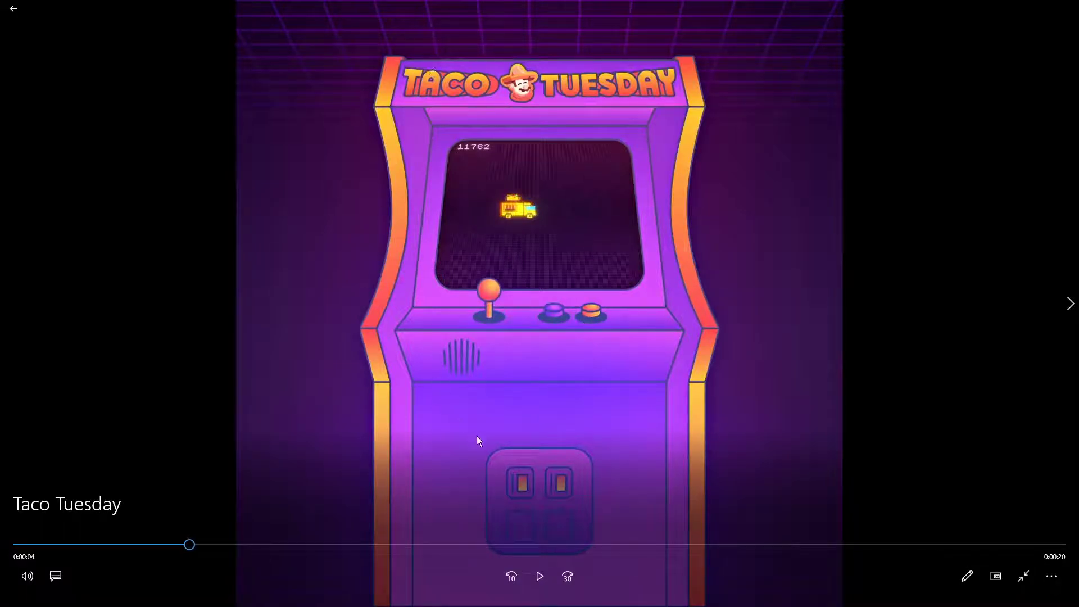
left_click(530, 580)
left_click(539, 577)
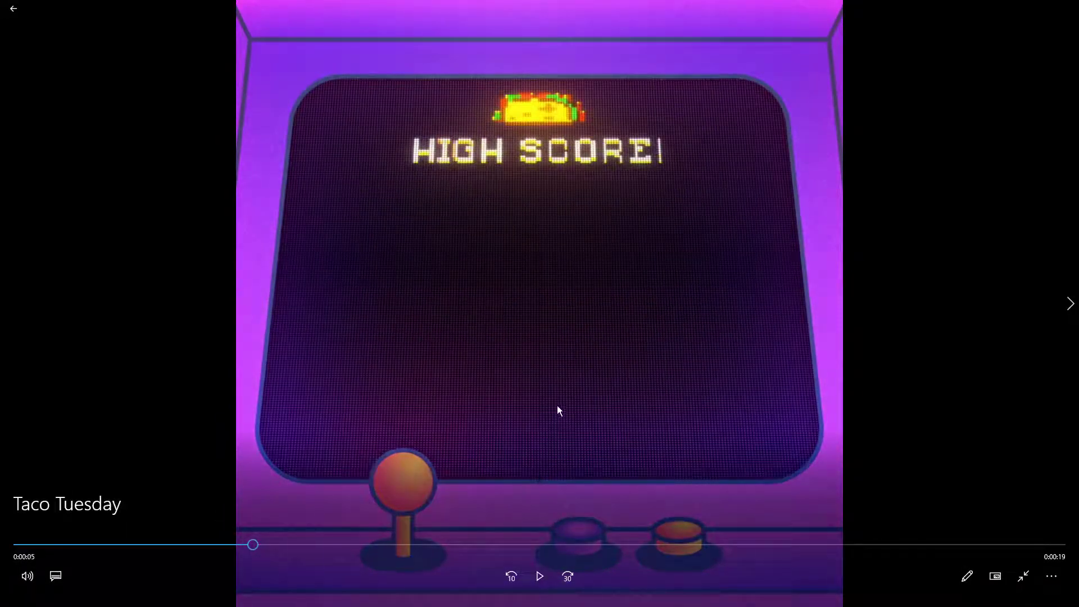
double_click(553, 416)
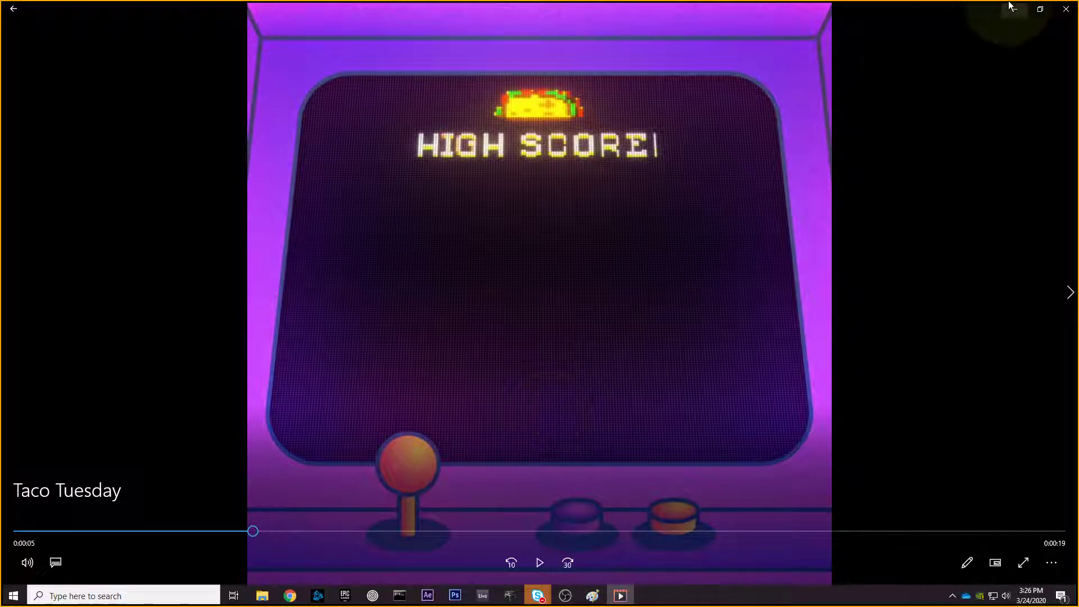
left_click(1055, 16)
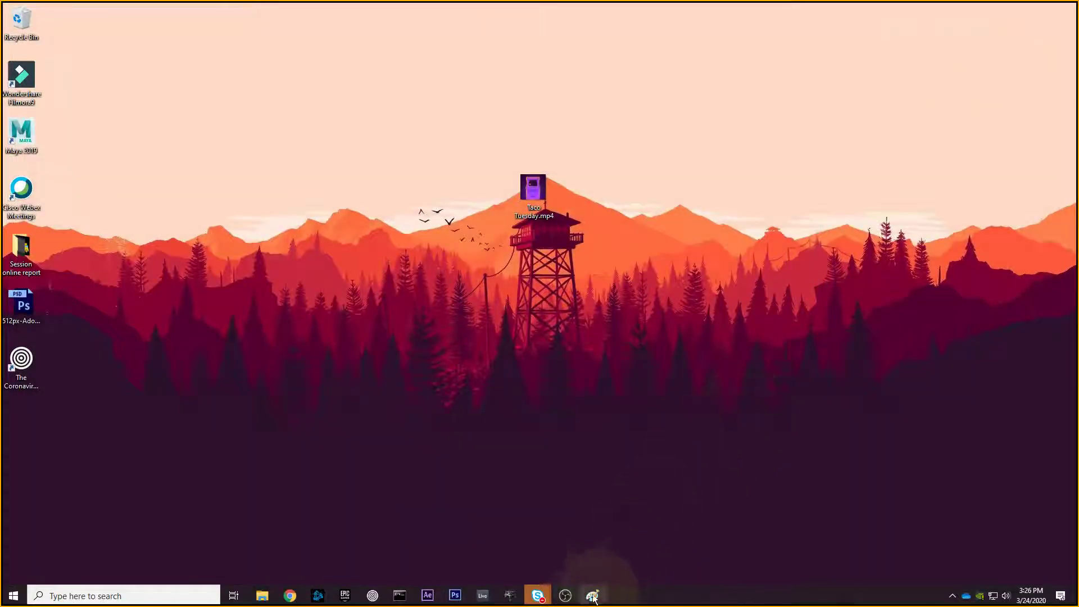
- Return to After Effects and delete the nested Arcade-Cabinet layer from Taco Tuesday
left_click(428, 595)
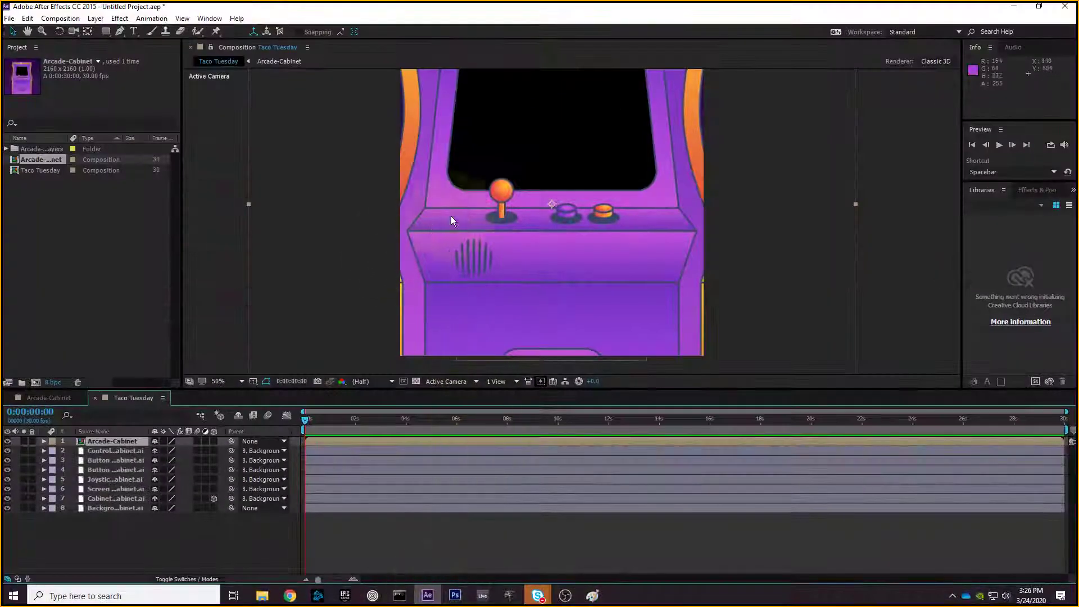
scroll(542, 143, "down", 3)
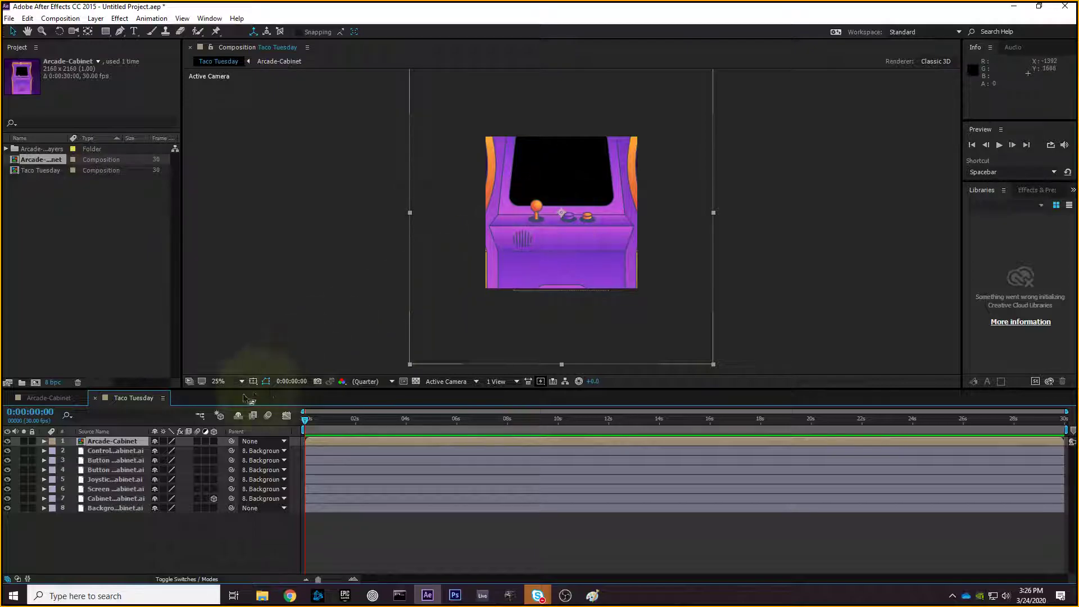
left_click(110, 442)
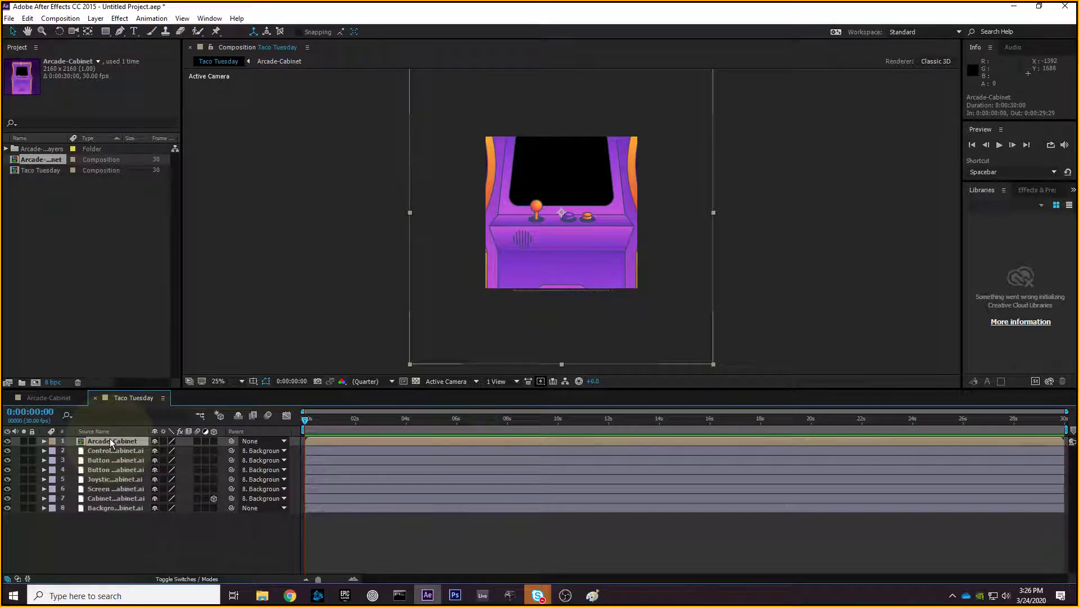
key("Delete")
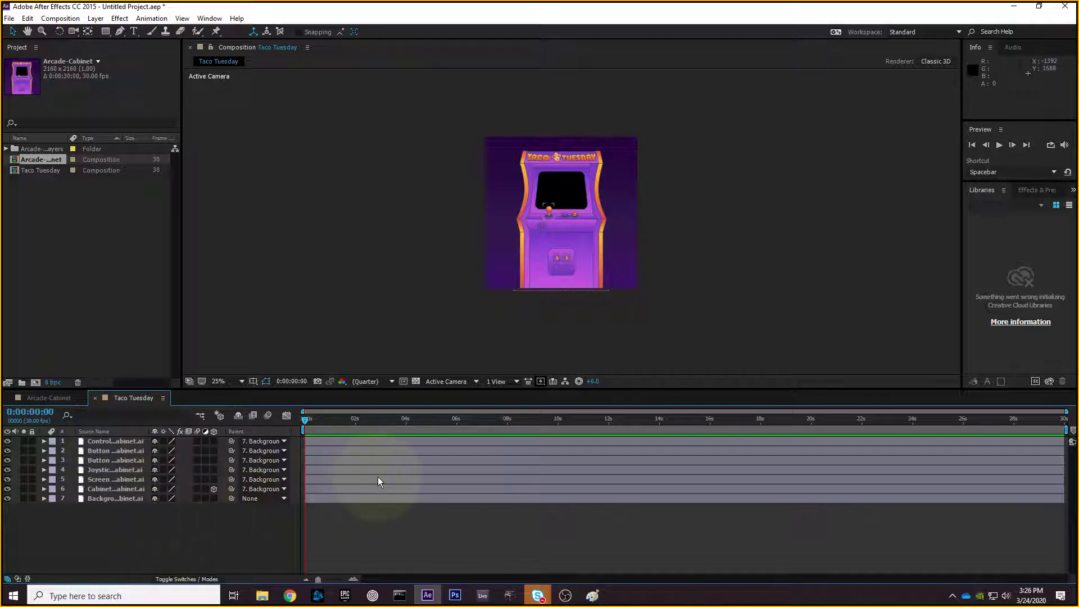
- Select Taco Tuesday, Arcade-Cabinet and the Arcade-Cabinet Layers folder in turn, then clear the selection
left_click(84, 274)
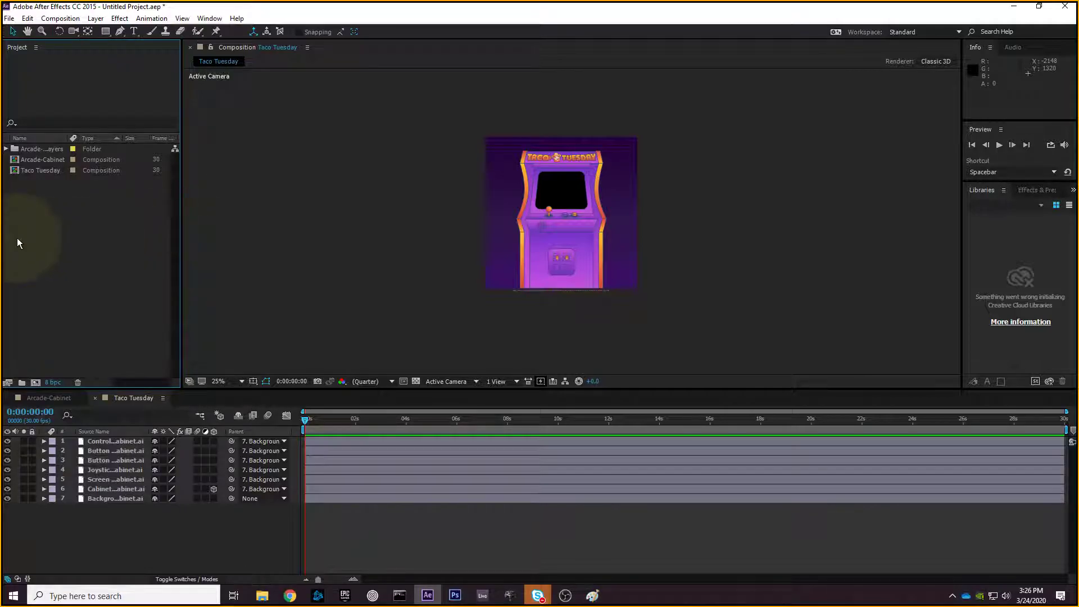
left_click(39, 171)
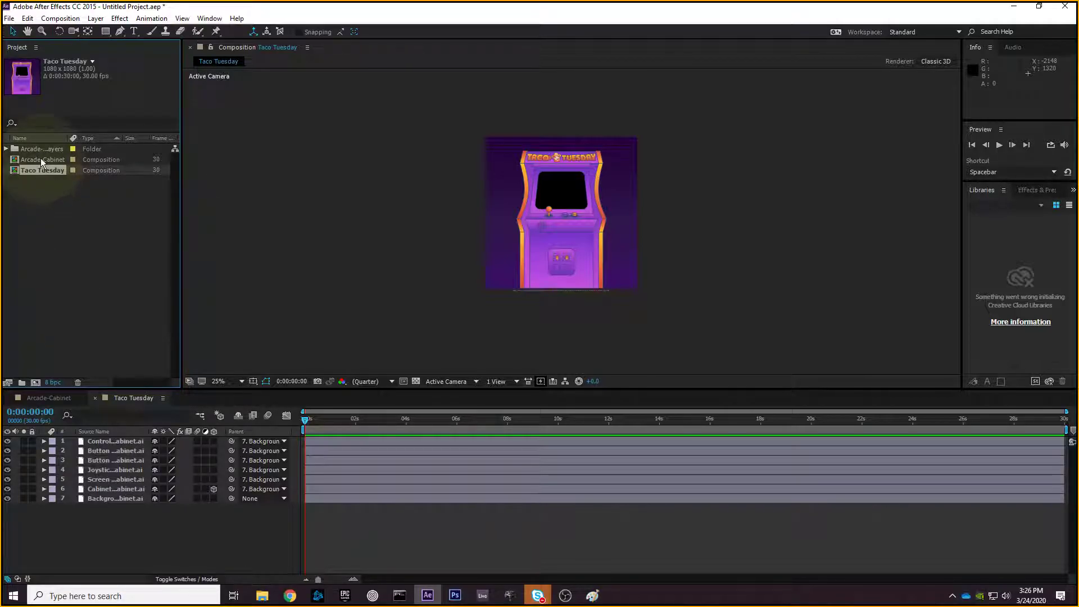
left_click(41, 161)
left_click(45, 148)
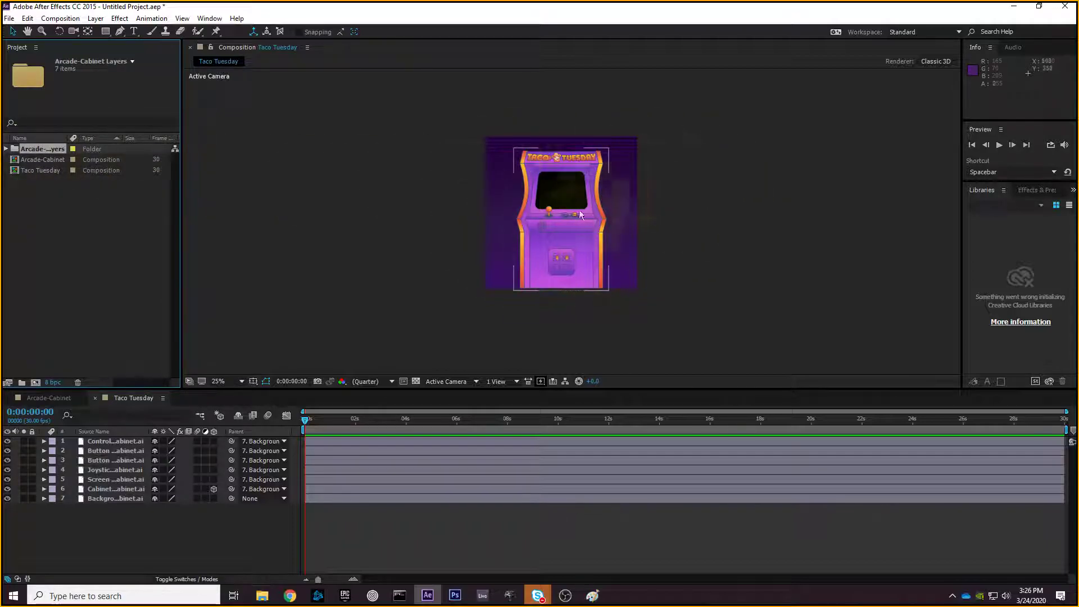
left_click(103, 250)
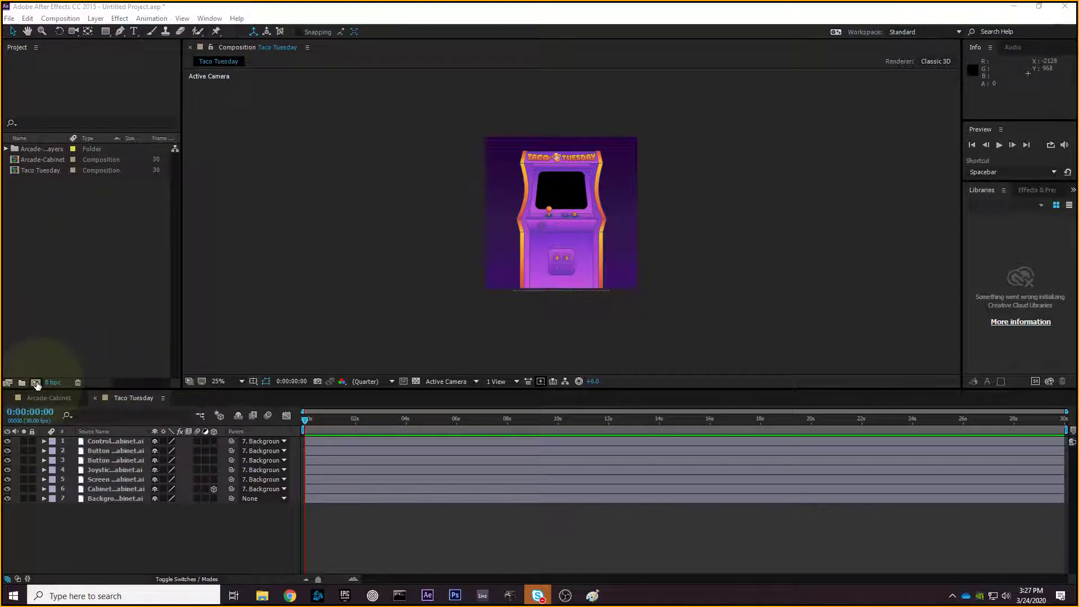
- Start a new composition and name it Screen
left_click(35, 384)
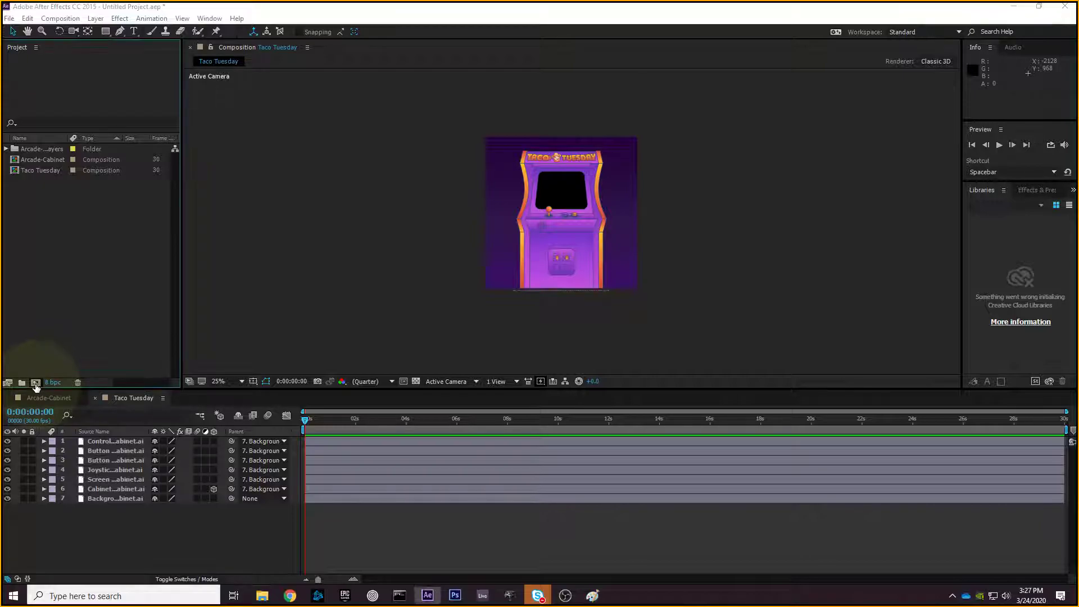
left_click_drag(498, 79, 517, 79)
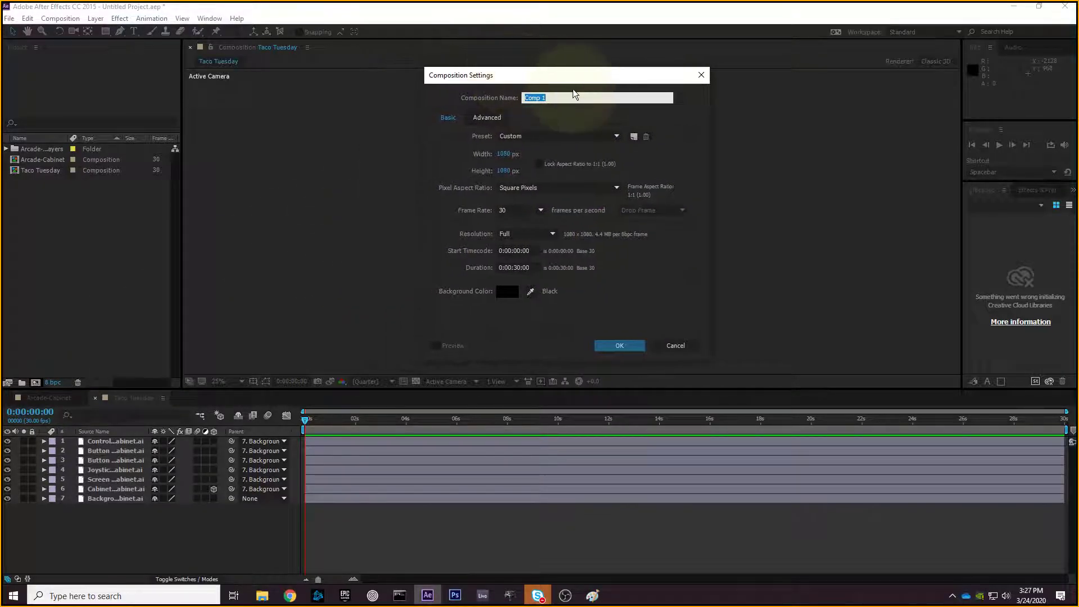
type("Screen")
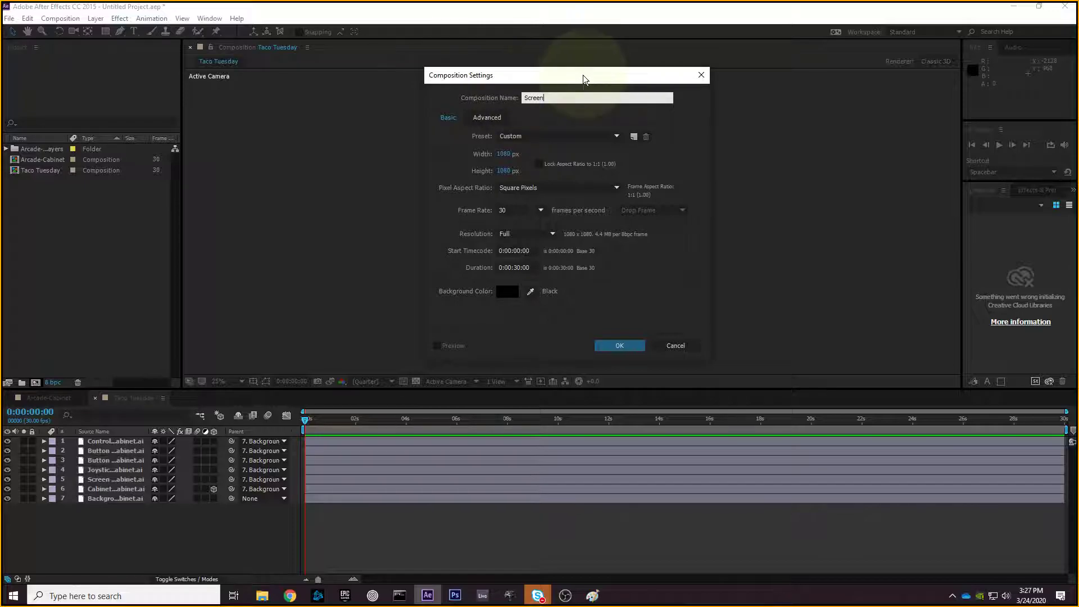
left_click_drag(518, 80, 787, 108)
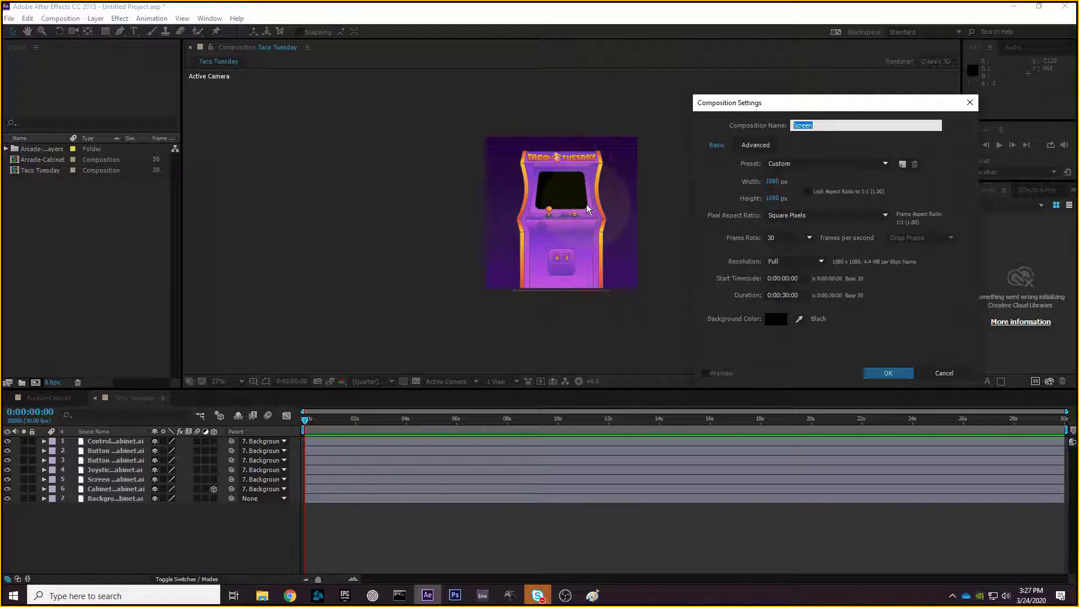
left_click_drag(784, 104, 737, 91)
- Set the comp to 1200 × 1200 px with aspect ratio locked, and create it
left_click(727, 168)
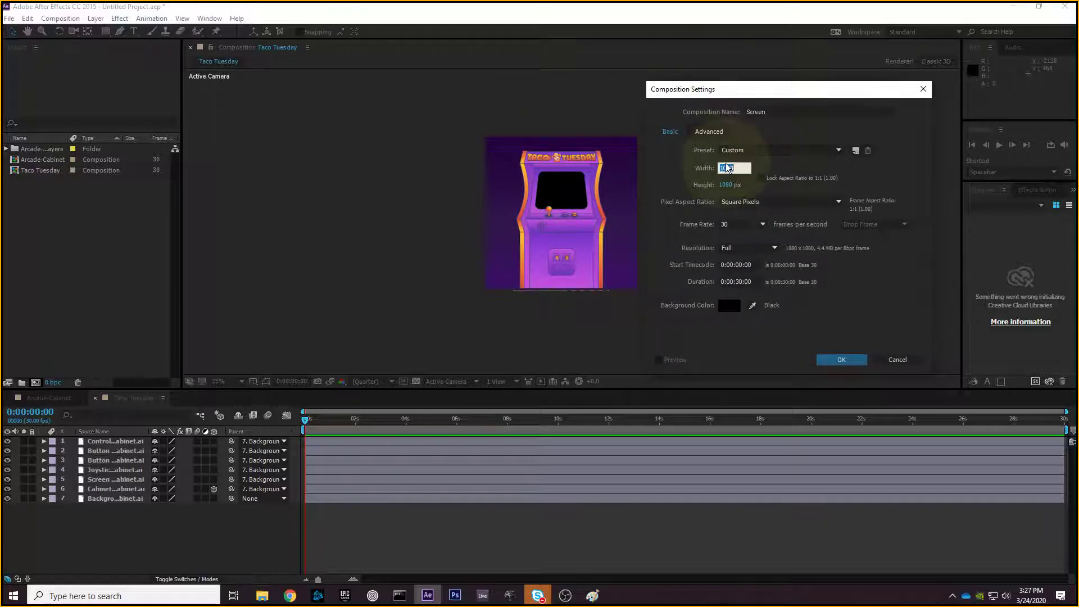
type("1299")
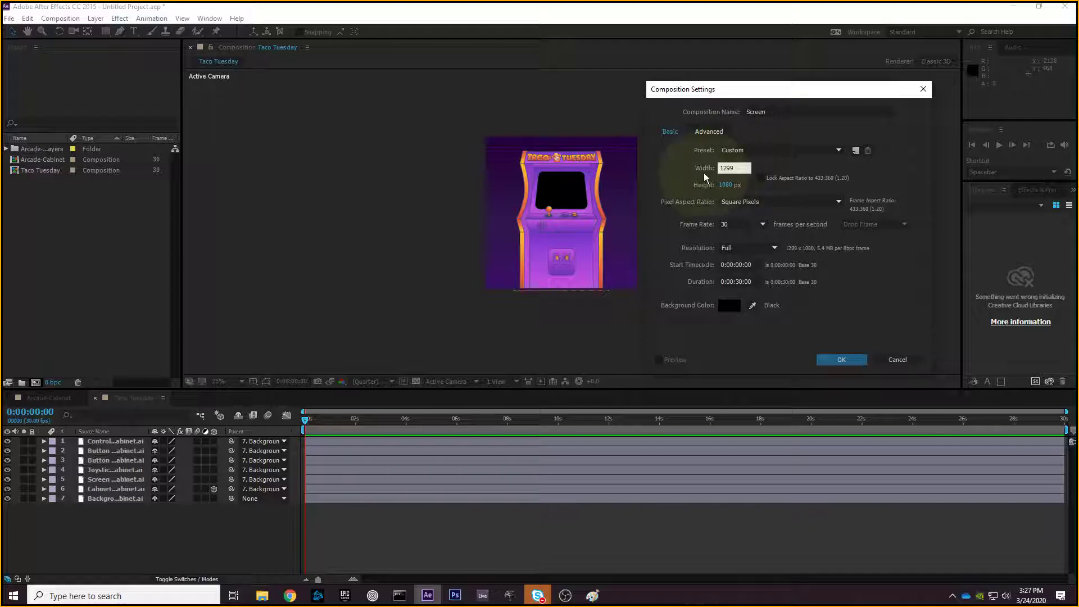
type("0")
left_click(728, 184)
type("1200")
left_click_drag(804, 90, 768, 60)
left_click(745, 169)
left_click(725, 191)
left_click(733, 249)
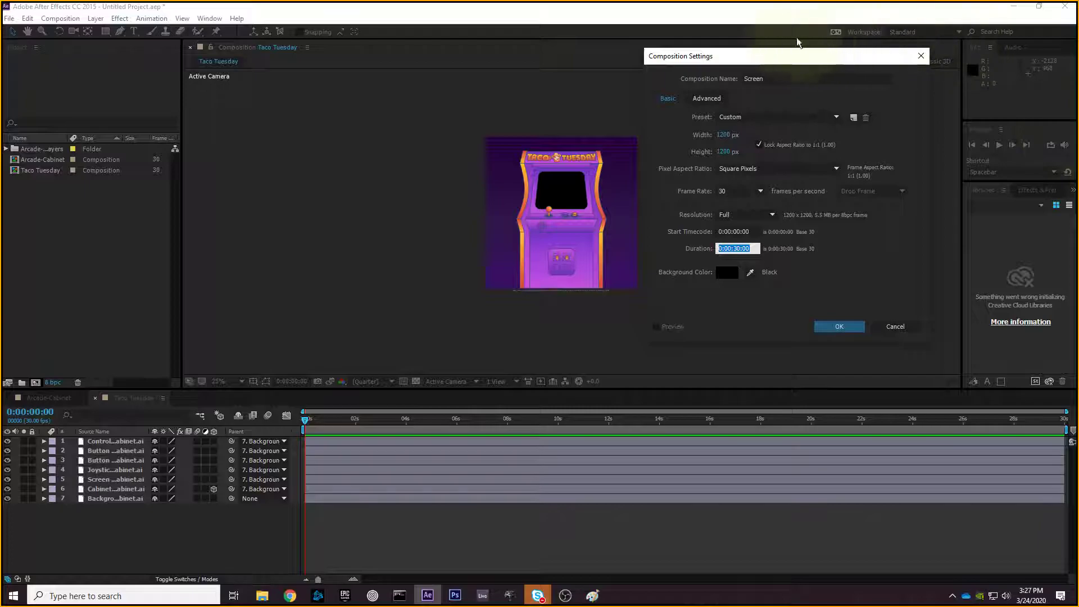
left_click_drag(790, 56, 781, 60)
left_click(824, 332)
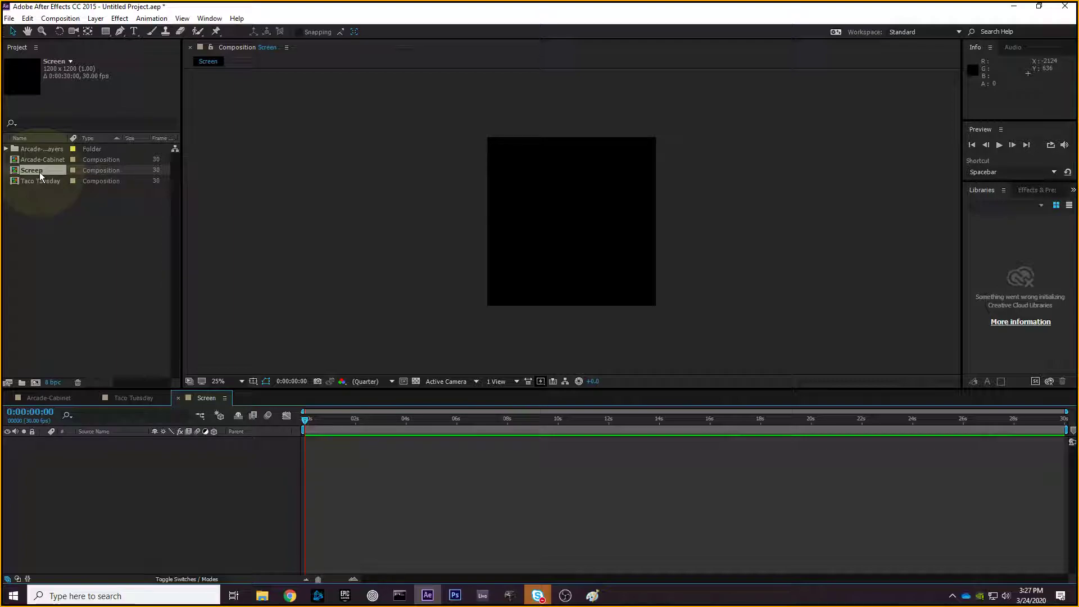
- Select the Screen comp and drag it over the comp tabs to reach Arcade-Cabinet
left_click(53, 213)
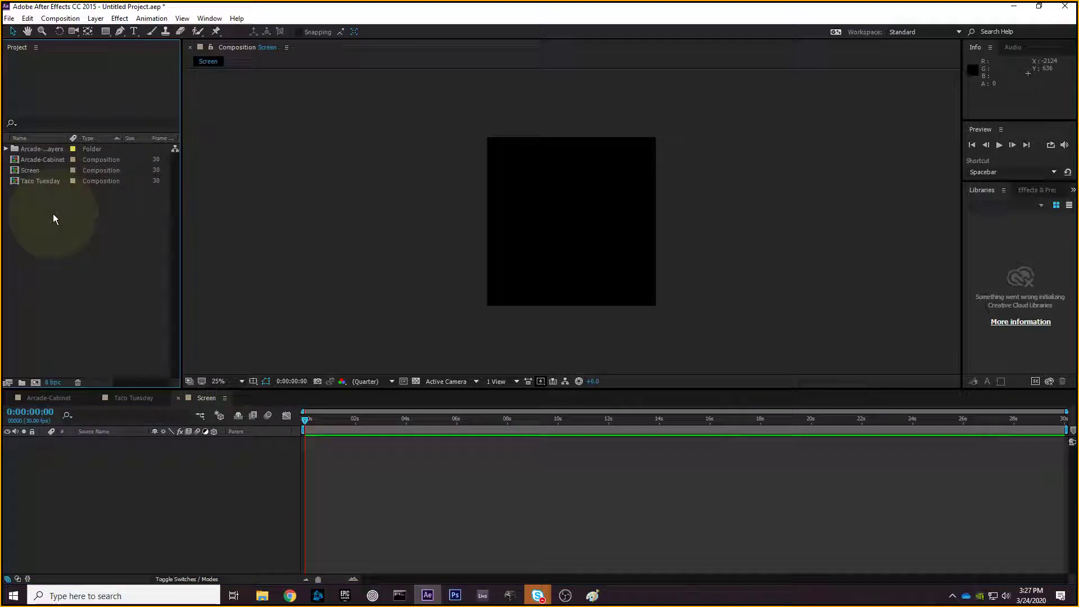
left_click(33, 171)
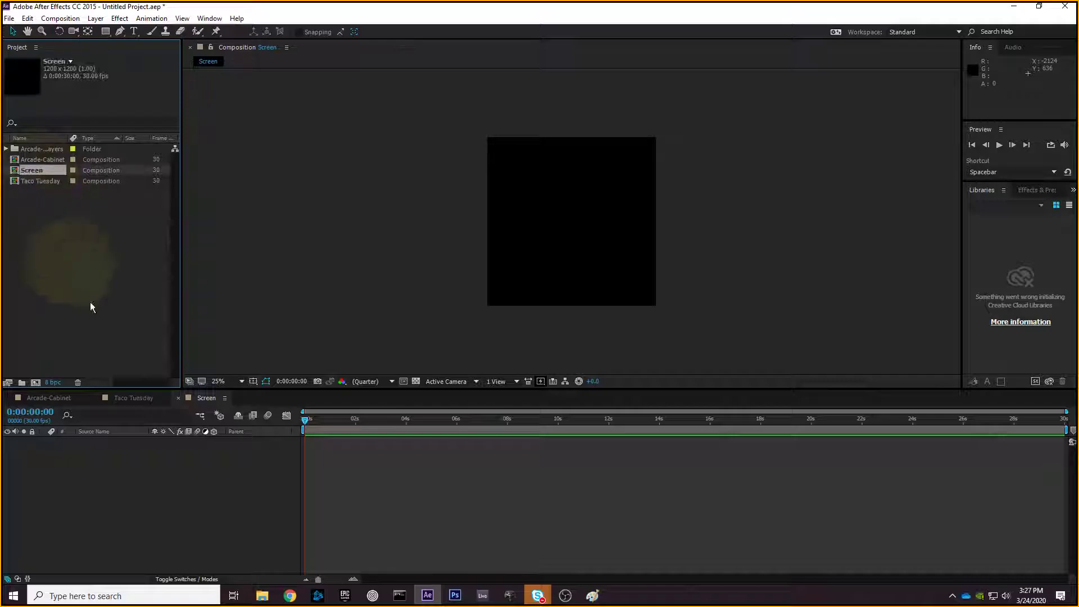
left_click(183, 529)
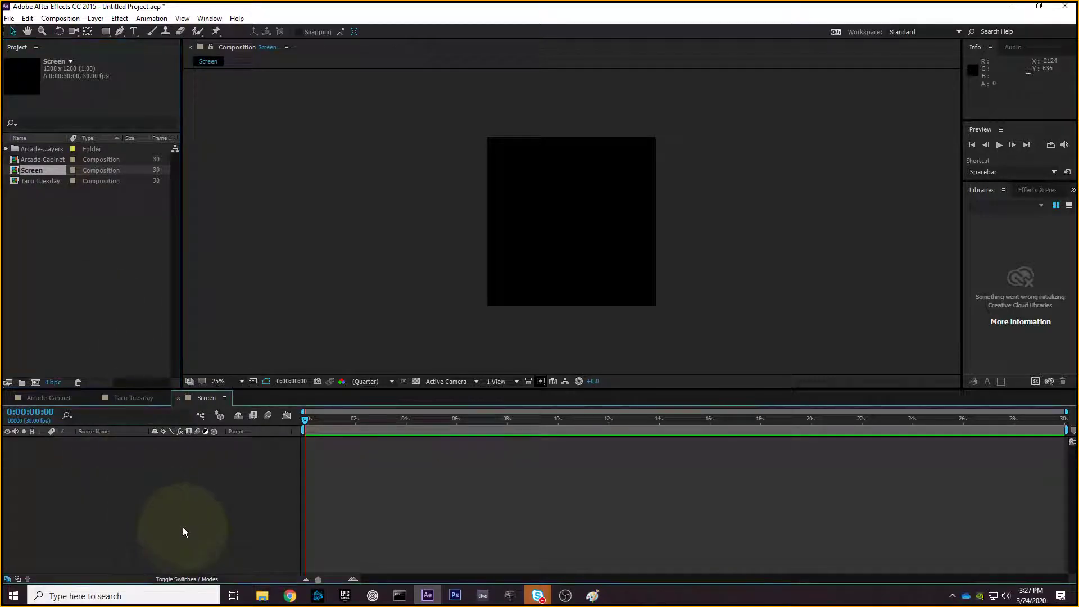
left_click_drag(153, 506, 84, 415)
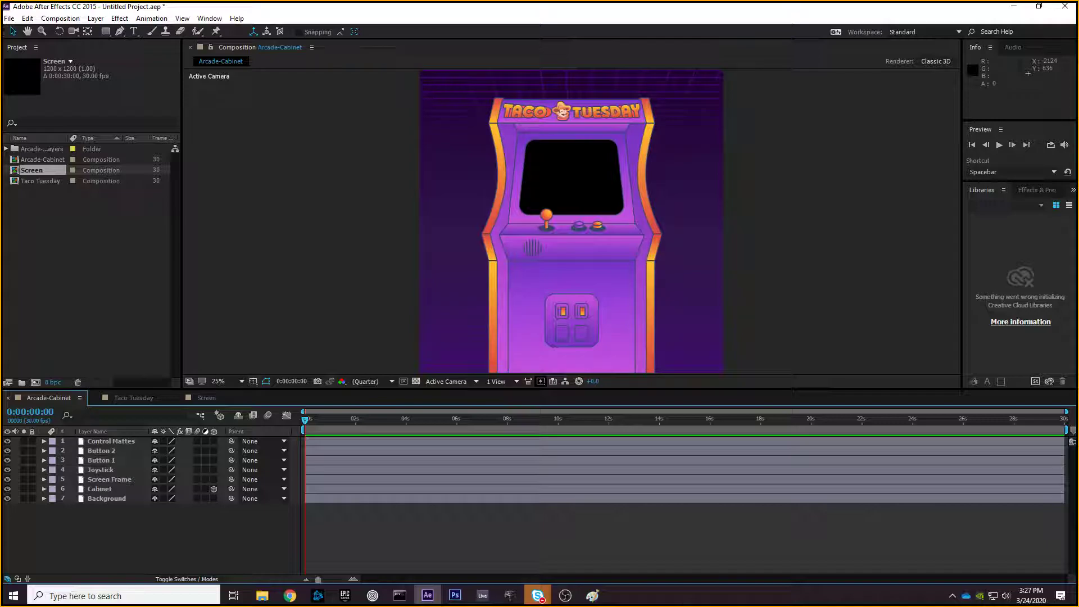
left_click(94, 217)
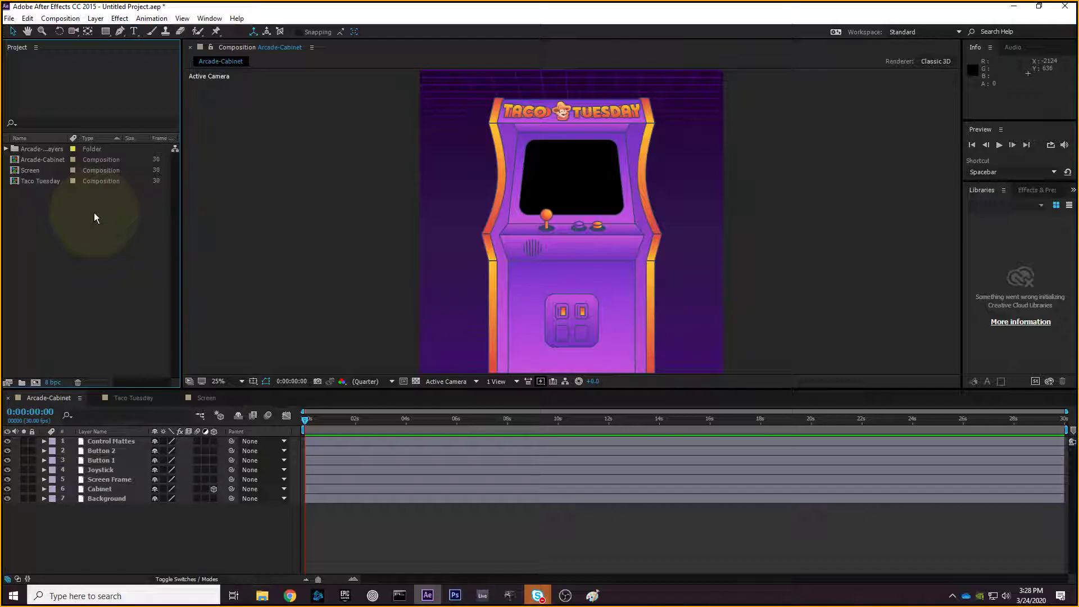
left_click_drag(94, 215, 65, 145)
left_click(90, 218)
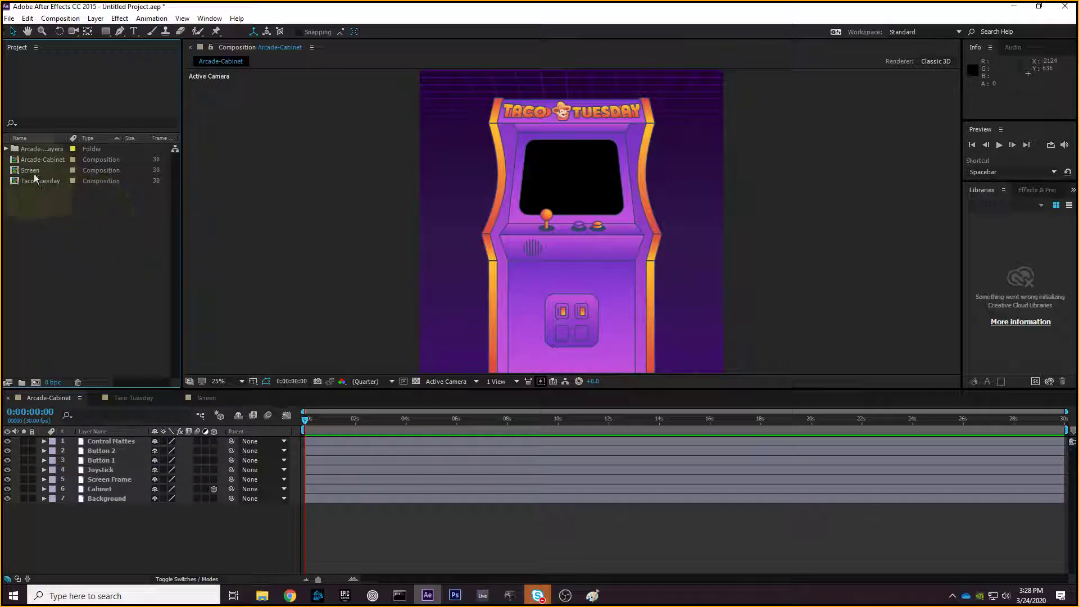
- Create a new Project panel folder named ASSETS
right_click(48, 228)
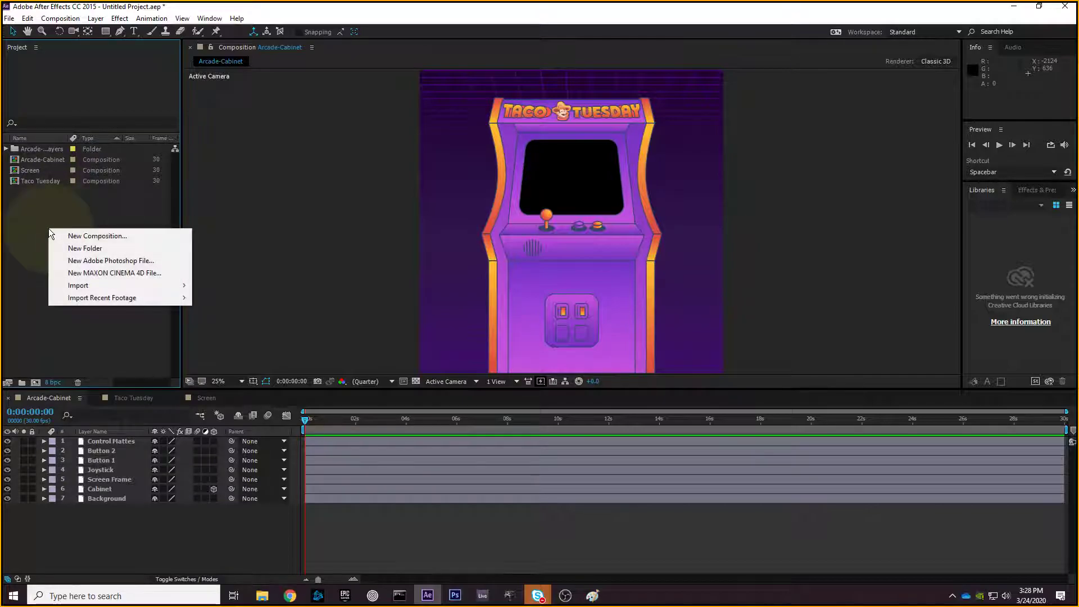
left_click(81, 251)
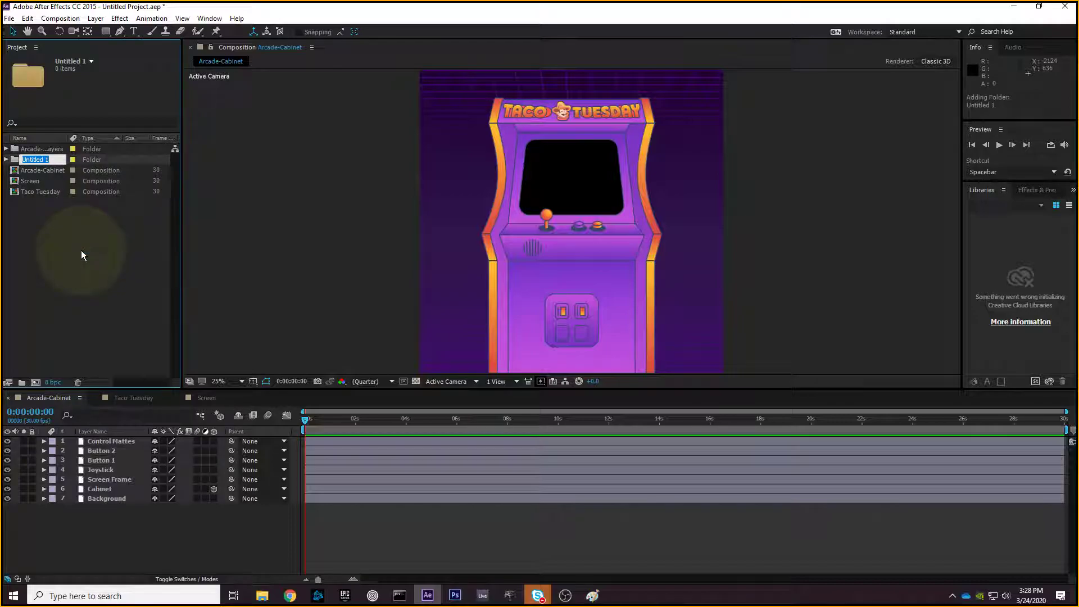
type("ASSET")
key("Return")
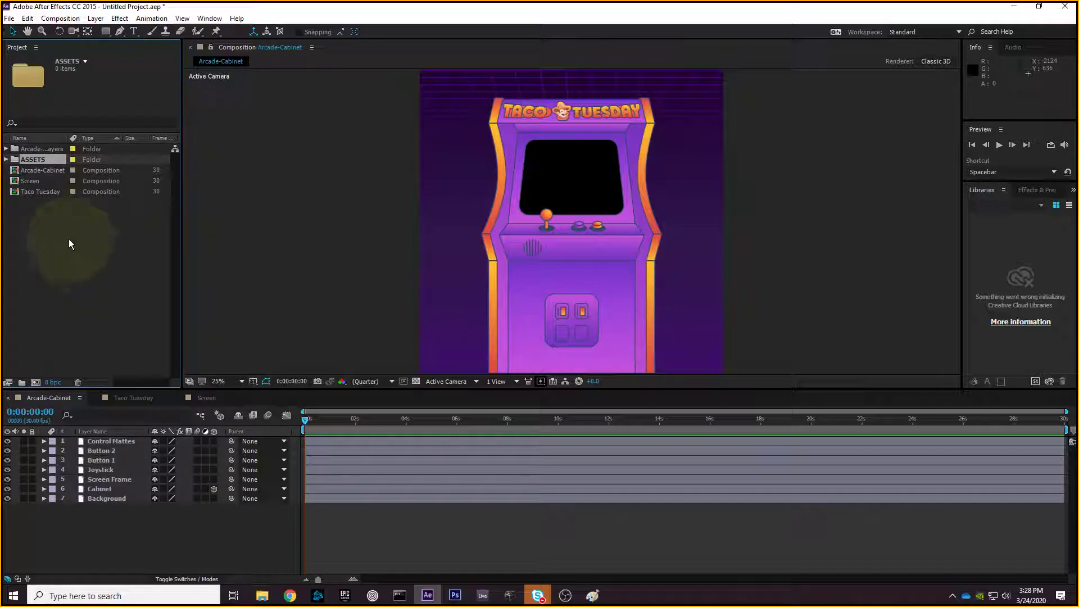
- Move the Arcade-Cabinet Layers folder and Arcade-Cabinet comp into ASSETS
left_click(65, 236)
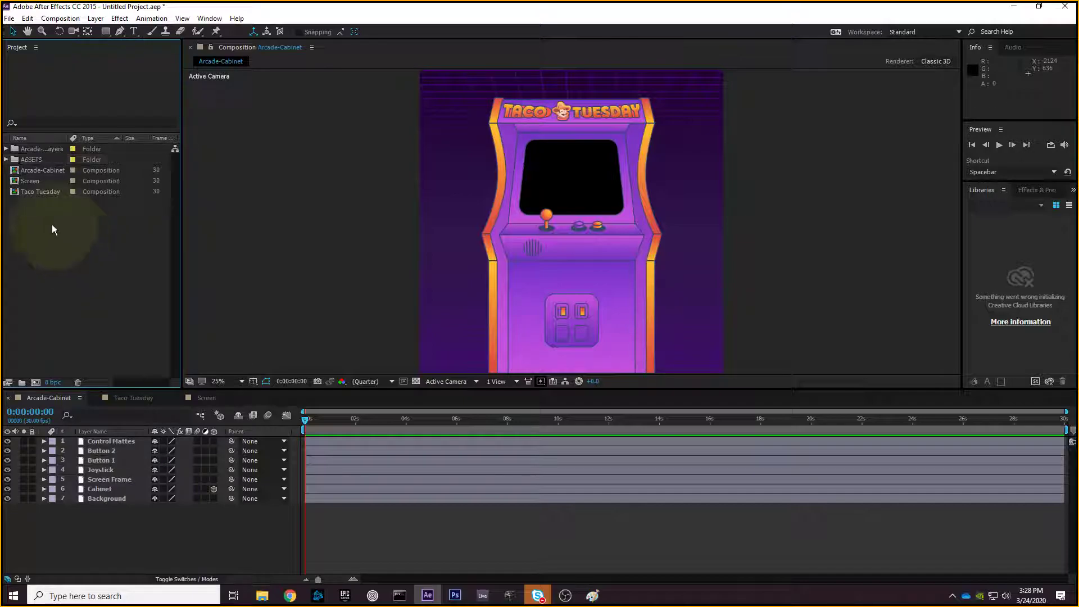
left_click(28, 150)
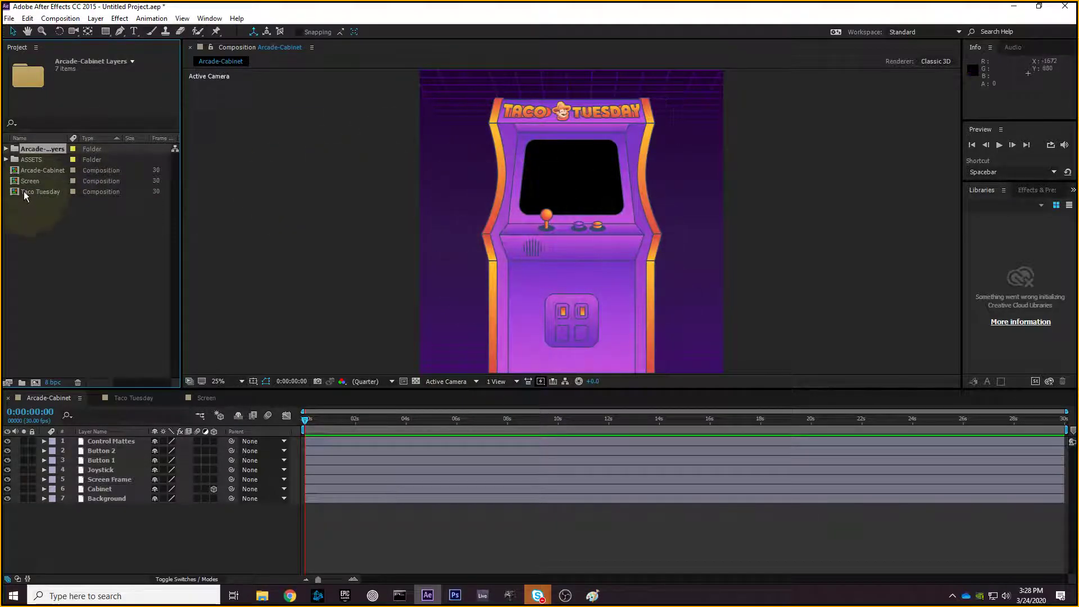
left_click_drag(39, 149, 39, 158)
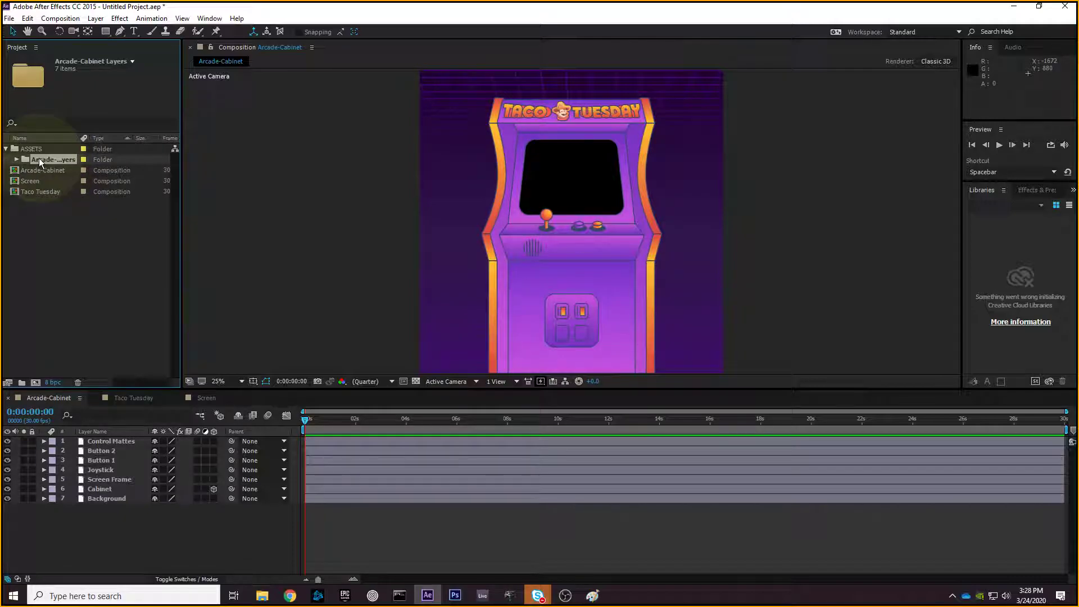
left_click(41, 237)
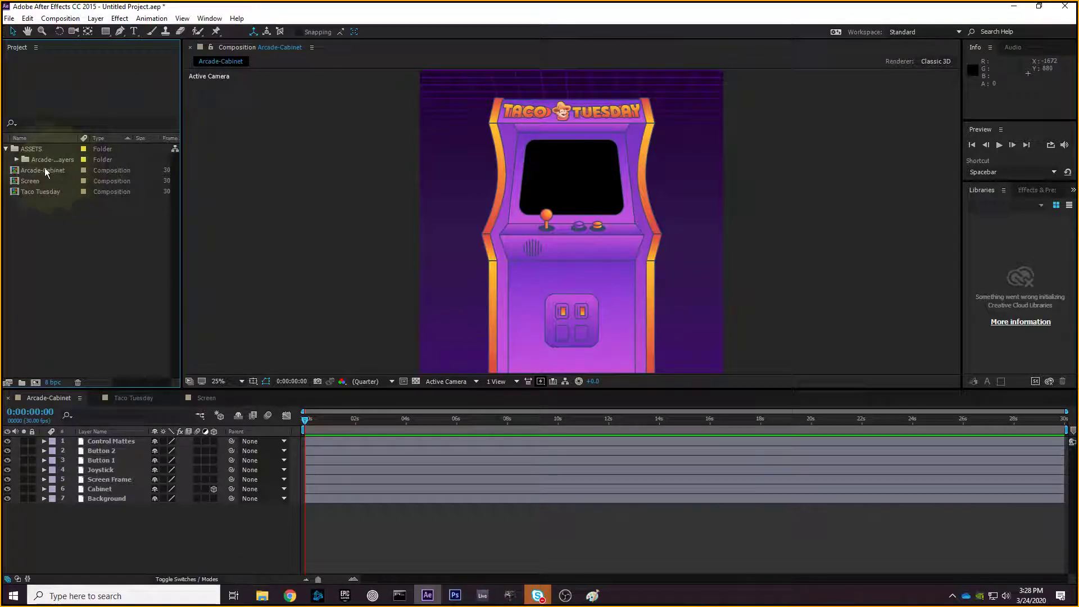
left_click(44, 169)
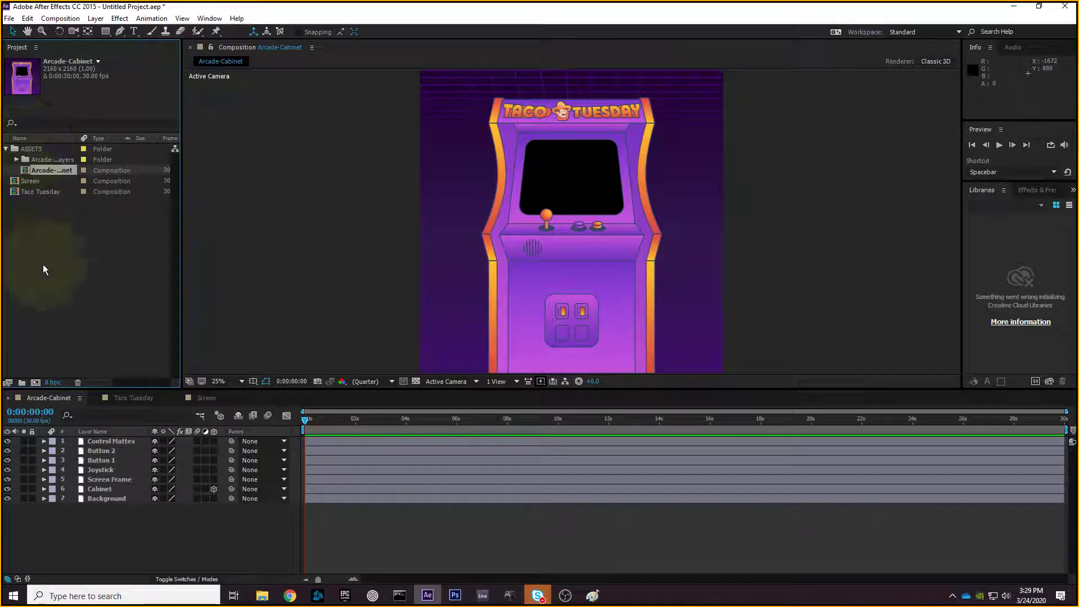
- Toggle the ASSETS folder open and closed, leaving it collapsed
left_click(5, 150)
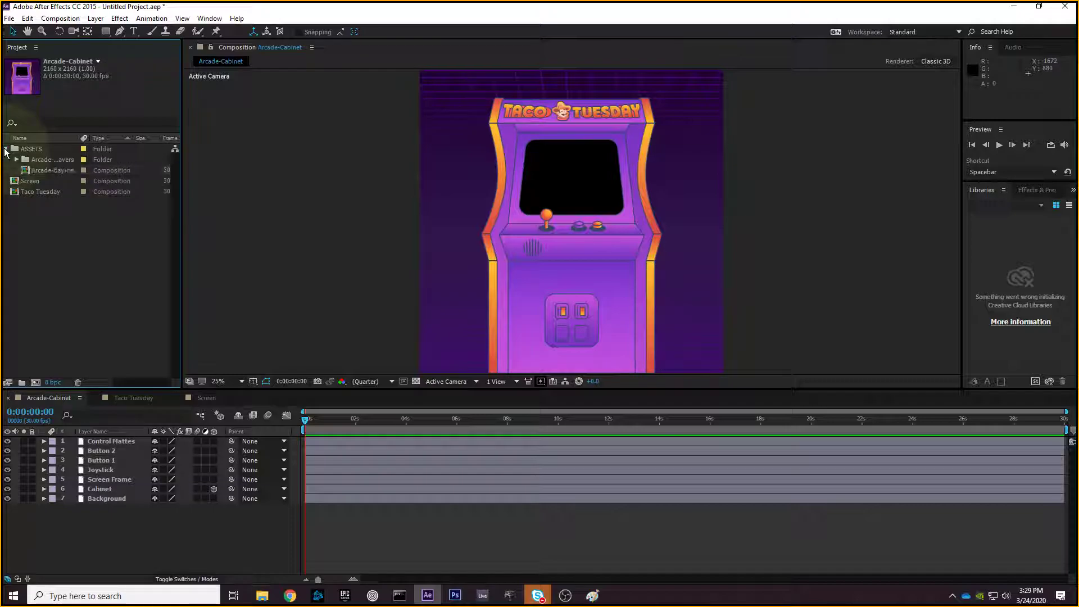
left_click(6, 149)
left_click(5, 149)
left_click(6, 149)
left_click(6, 149)
left_click(5, 149)
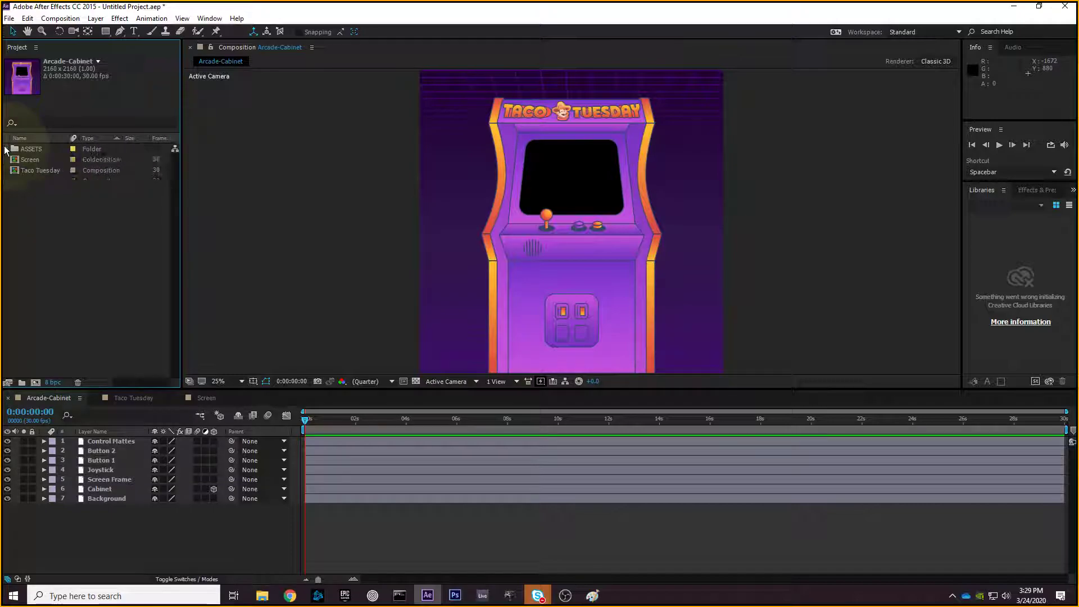
left_click(5, 149)
left_click(6, 149)
- Create a COMPS folder and move the Taco Tuesday comp into it
right_click(48, 210)
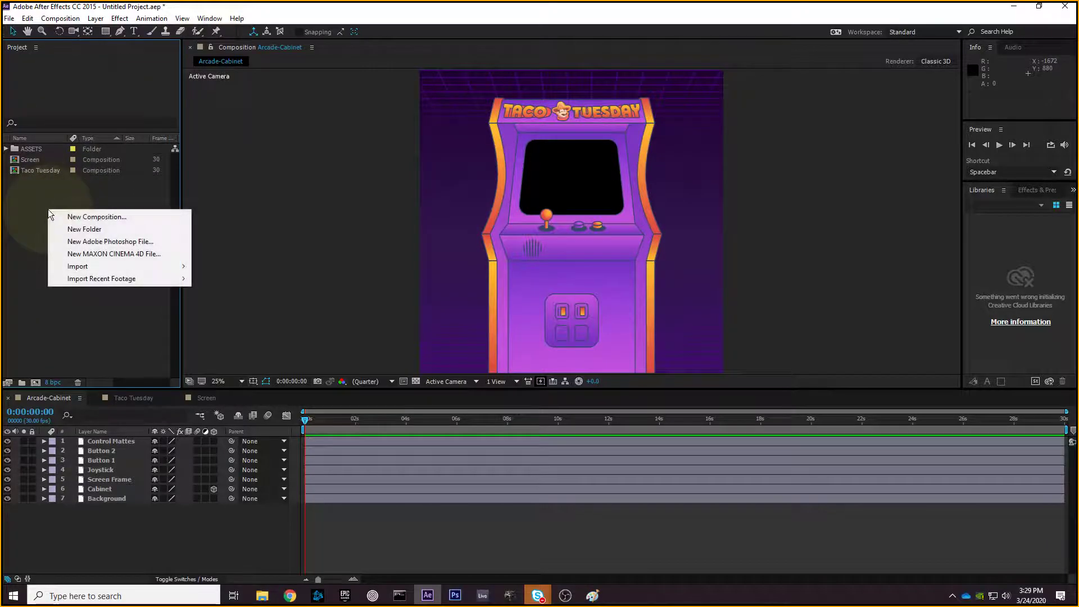
left_click(61, 230)
type("COM")
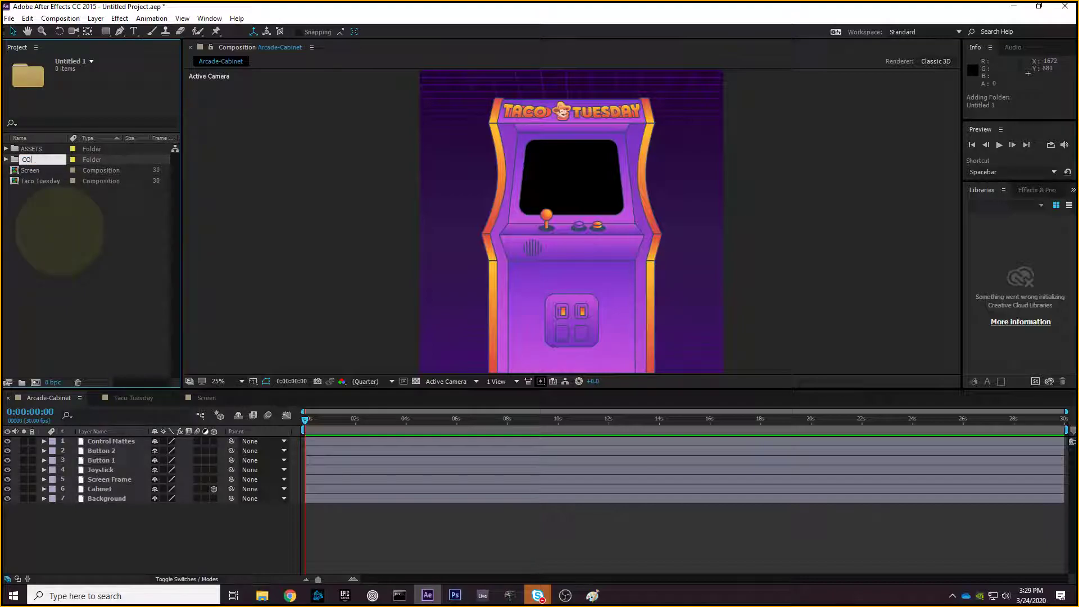
key("Return")
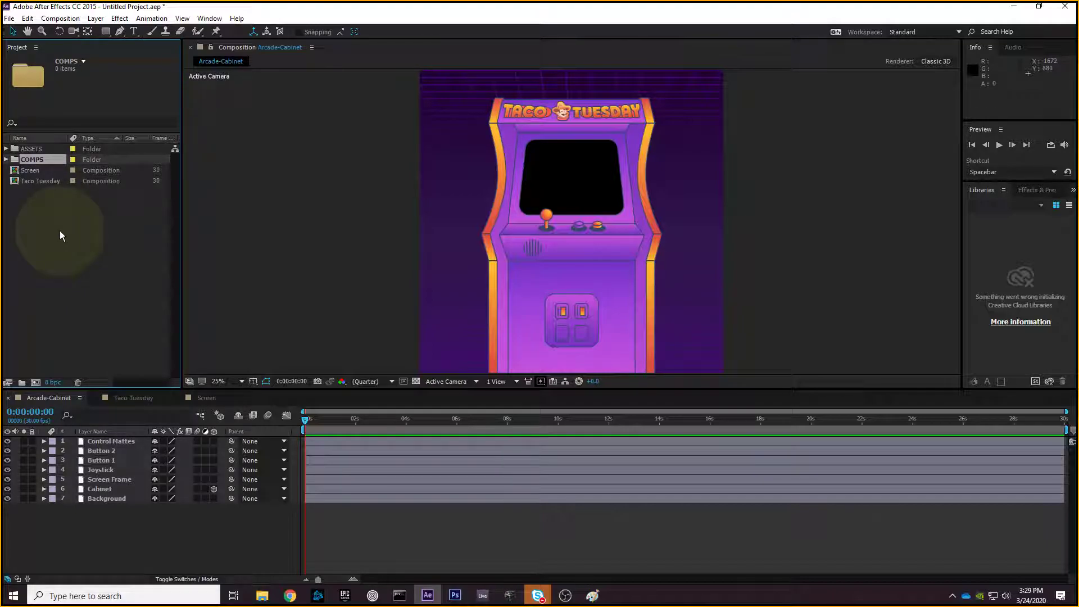
left_click(59, 231)
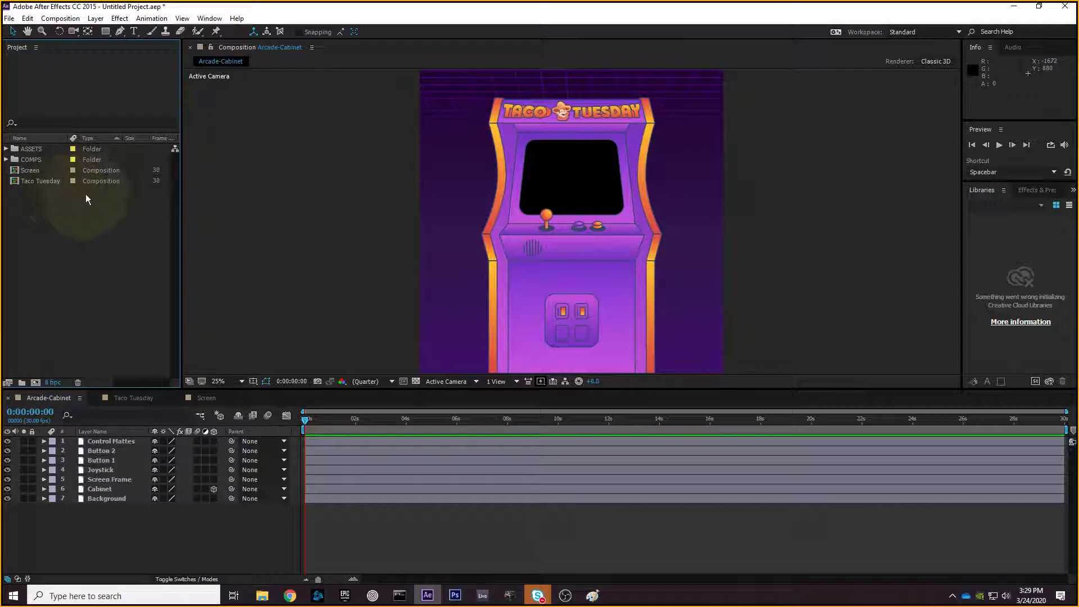
left_click(41, 170)
left_click(40, 181)
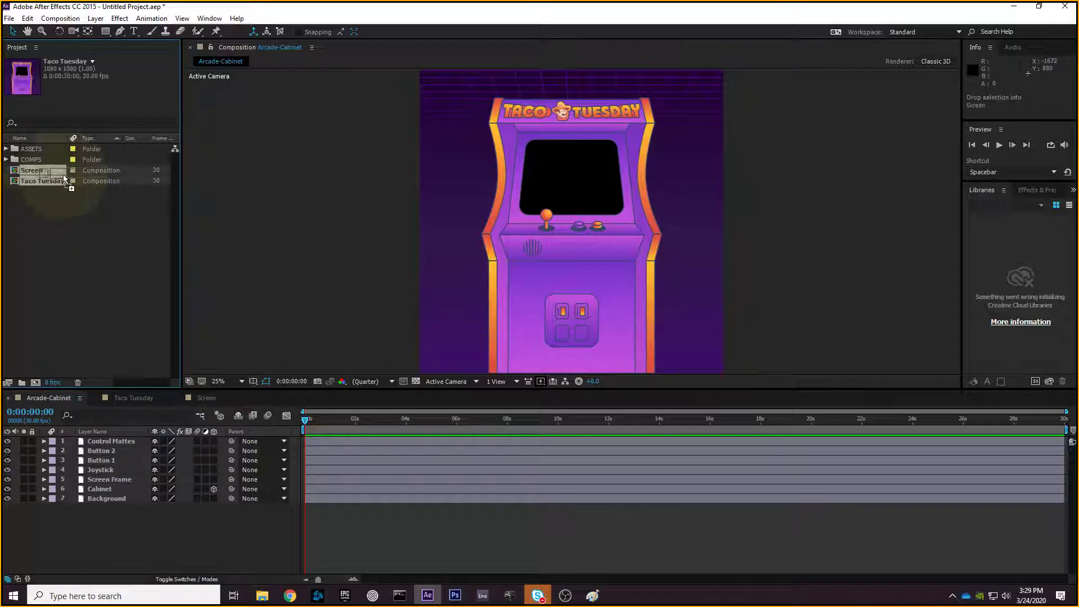
left_click_drag(41, 181, 45, 196)
left_click(6, 159)
left_click(6, 160)
- Create a preCOMPS folder and move the Screen comp into it
right_click(69, 216)
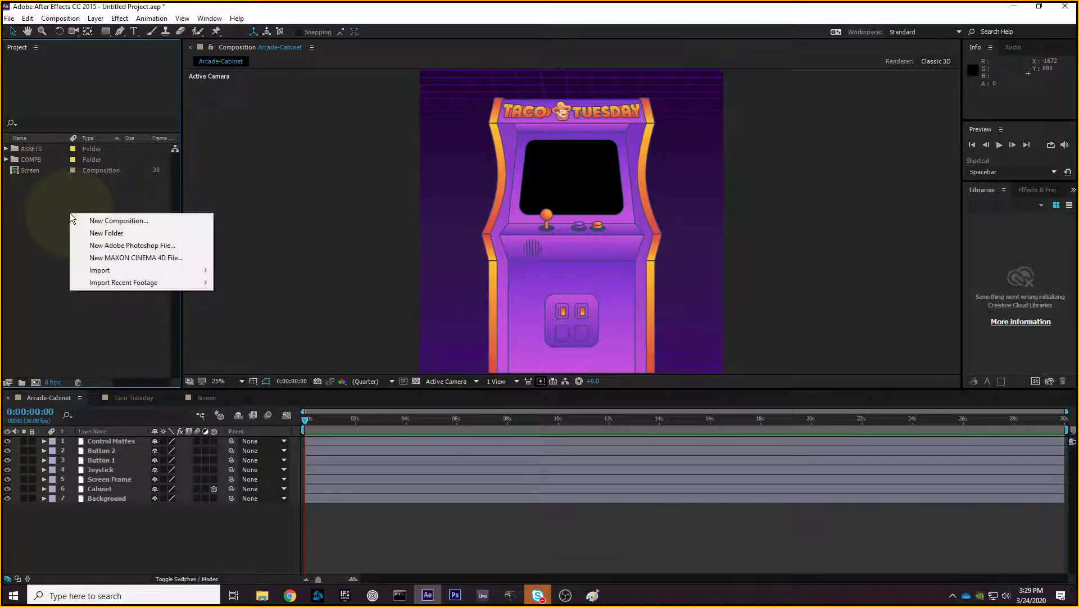
left_click(112, 233)
type("p")
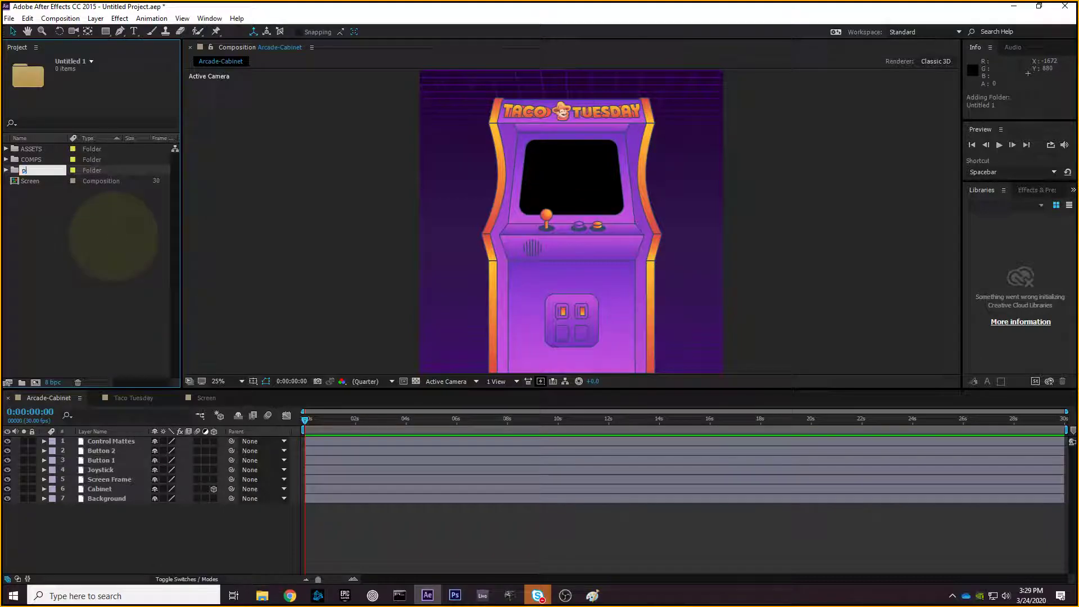
type("reCOMPS")
key("Return")
left_click(76, 218)
left_click_drag(35, 183, 38, 171)
left_click(6, 170)
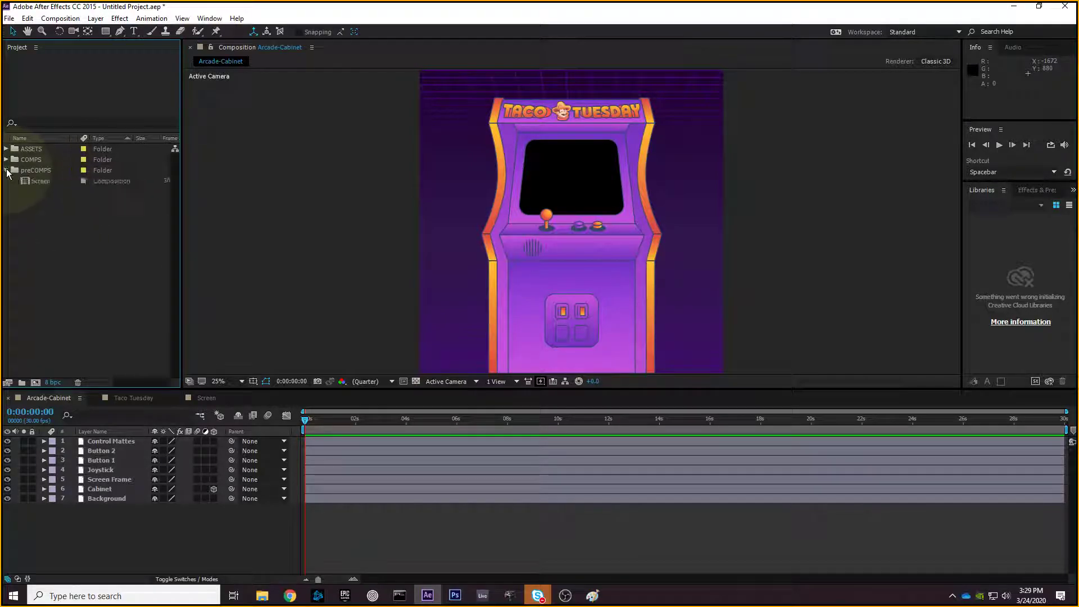
left_click(6, 171)
- Check each folder's contents, then leave ASSETS, COMPS and preCOMPS expanded
left_click(6, 159)
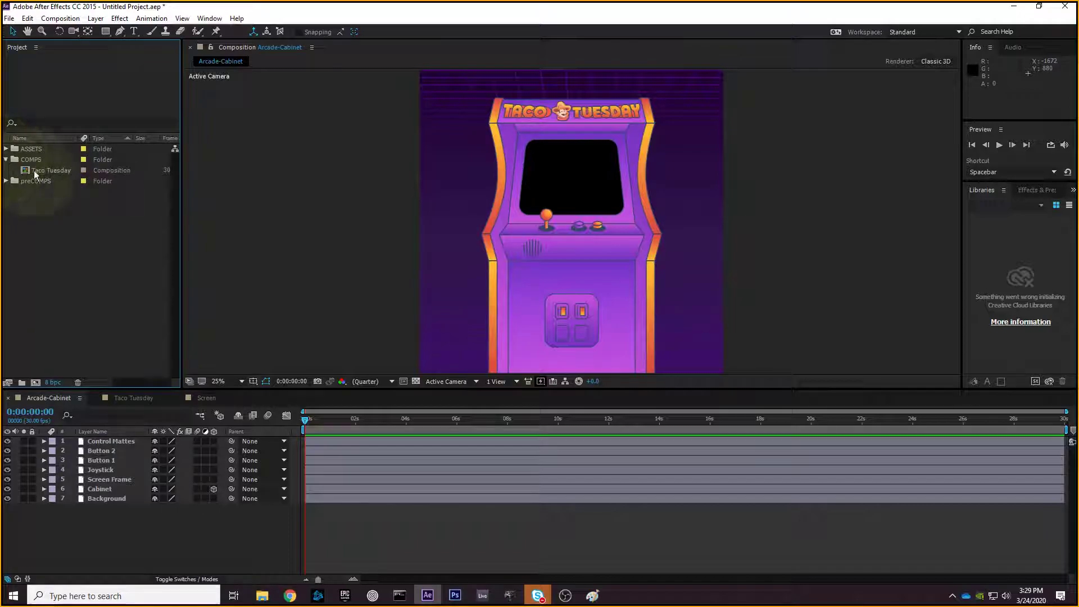
left_click(6, 159)
left_click(6, 149)
left_click(52, 160)
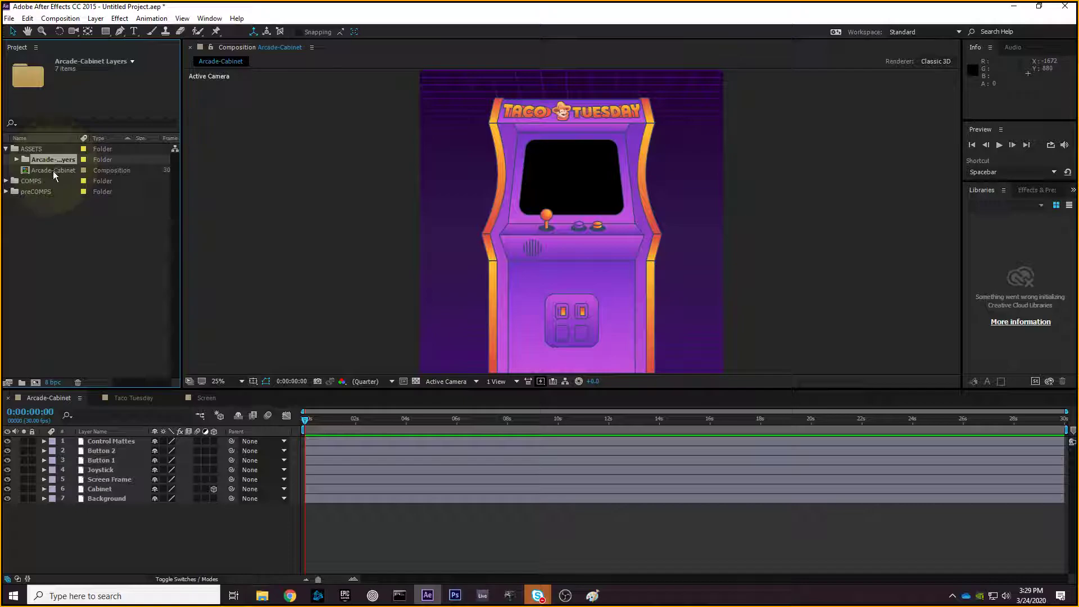
left_click(53, 171)
left_click(7, 149)
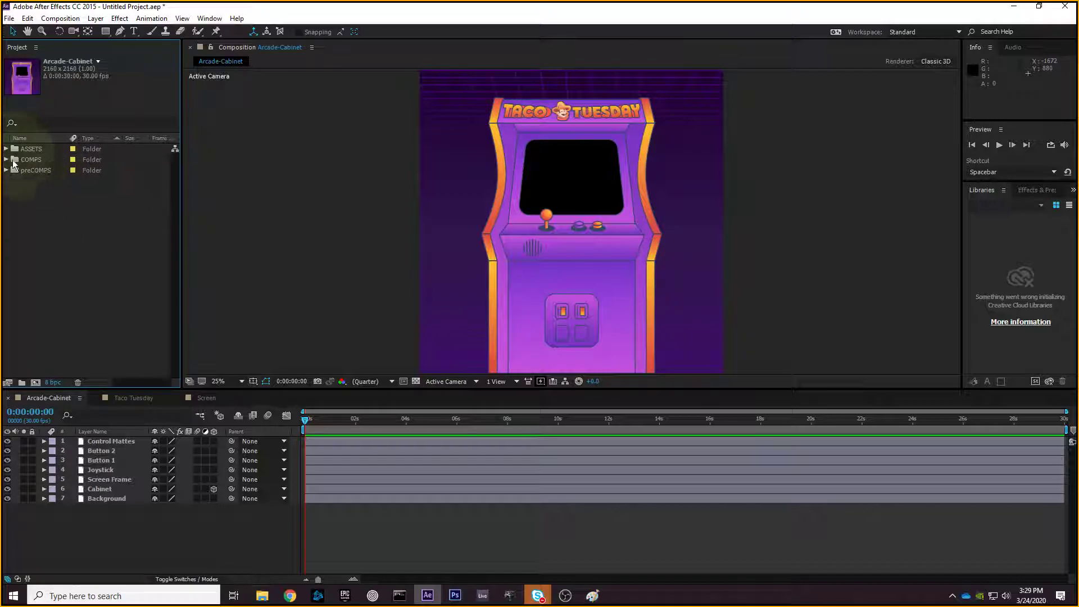
left_click(29, 186)
left_click(6, 170)
left_click(6, 160)
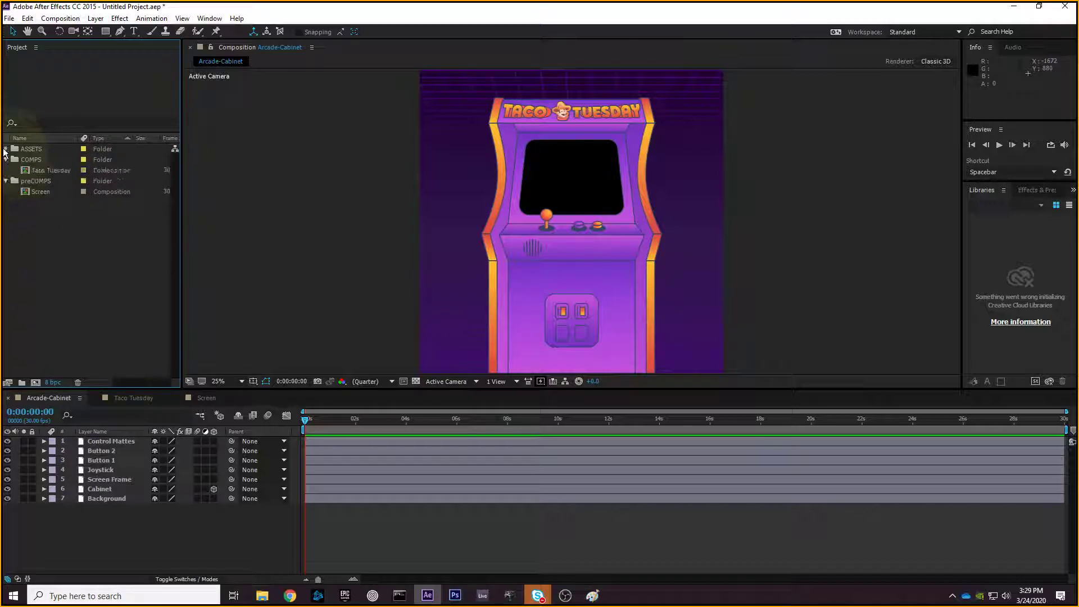
left_click(6, 149)
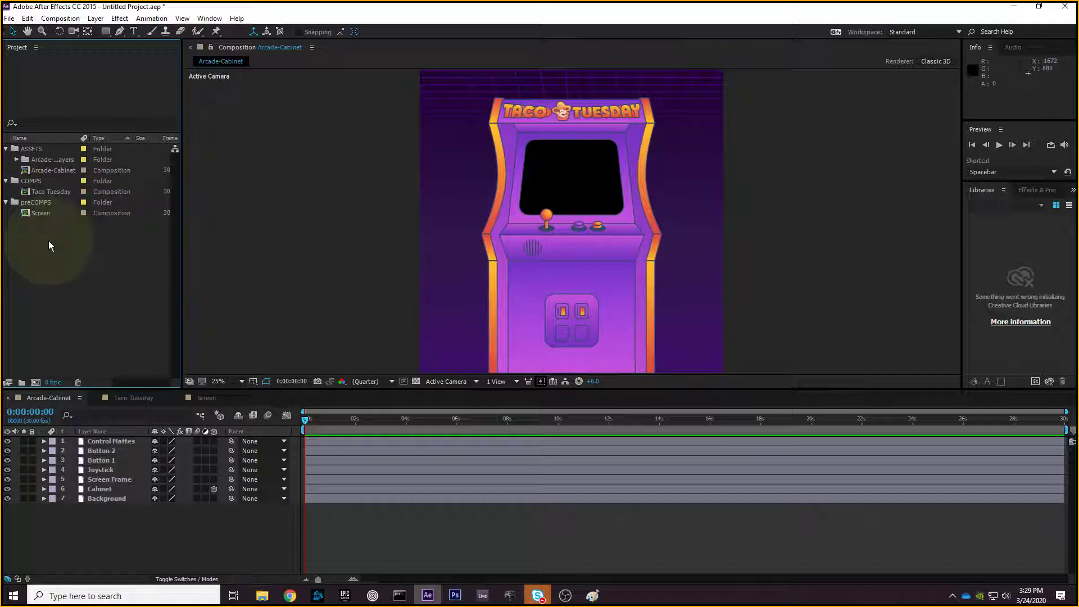
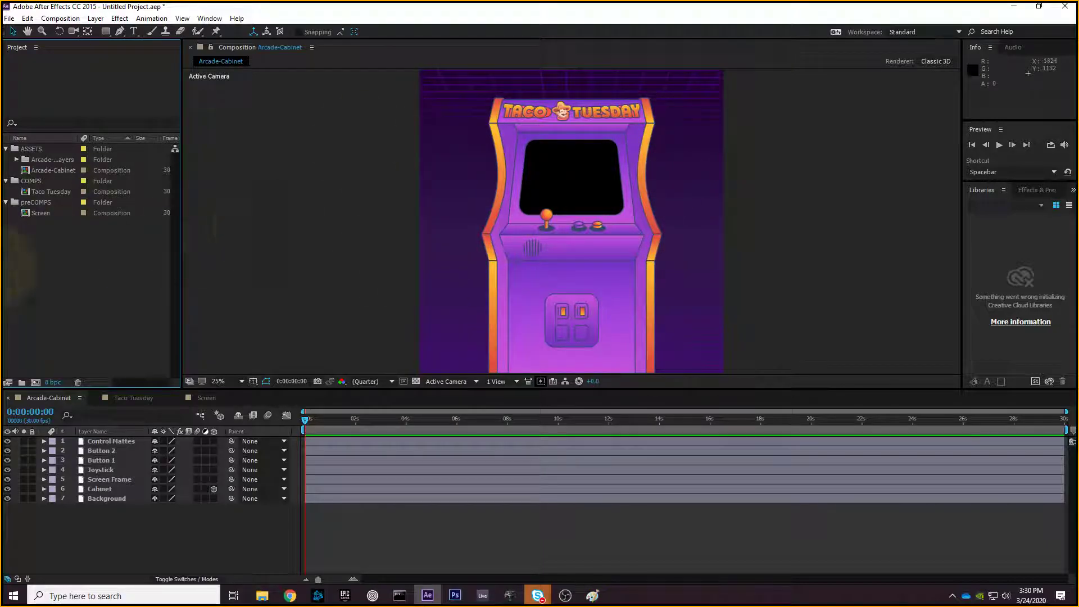
- With the ASSETS folder selected, bring up the File menu's Import options
left_click(36, 151)
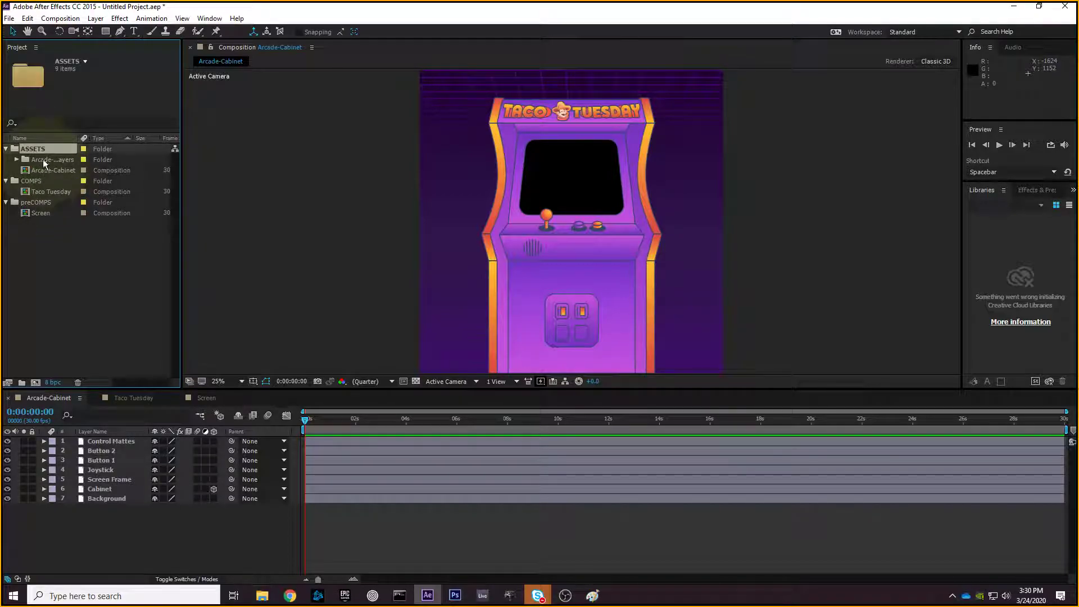
left_click(10, 18)
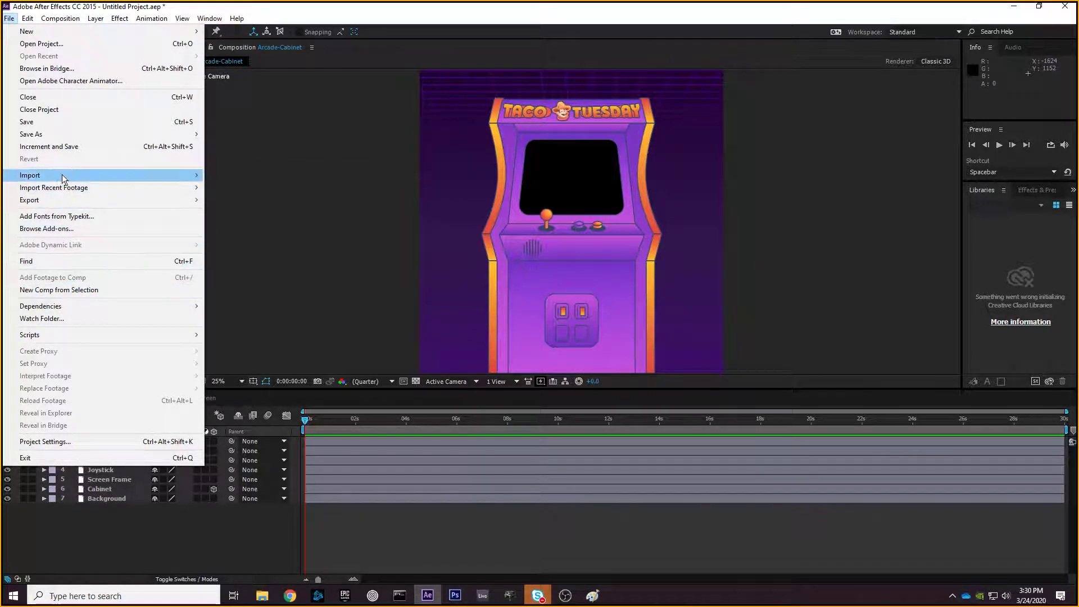
- In the Import File dialog, multi-select Taco-Truck.ai, Taco.ai and 8bit-Heads.ai and import them
mouse_move(62, 175)
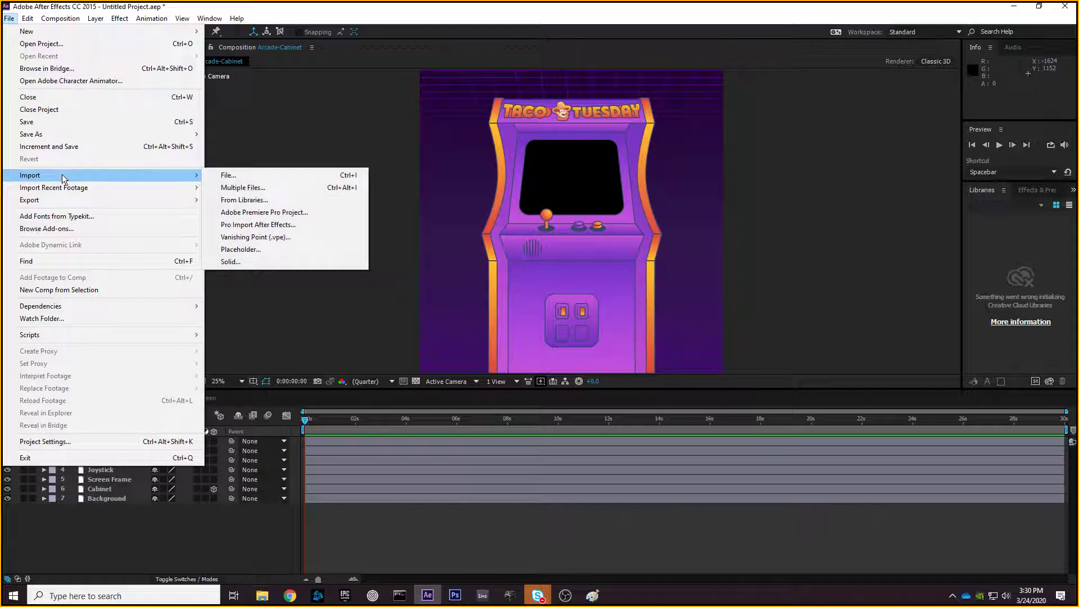
left_click(218, 178)
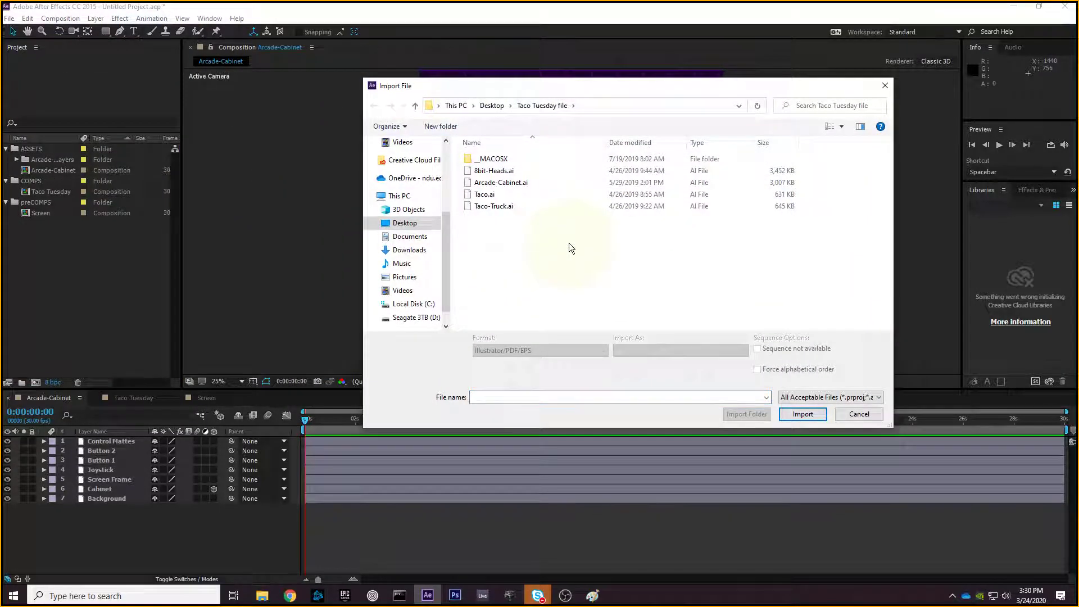
left_click(497, 208)
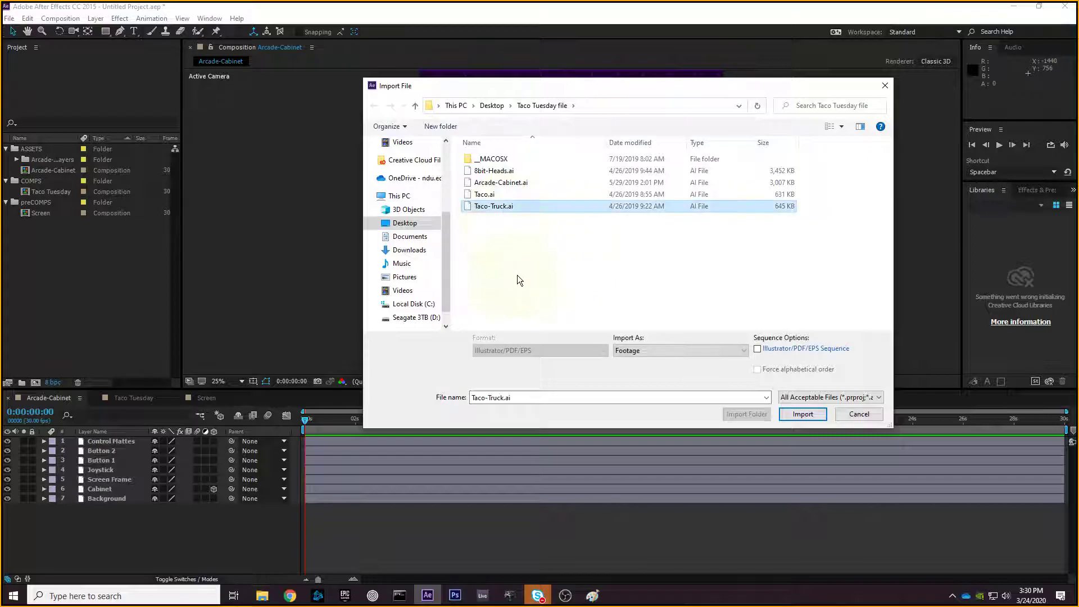
left_click(484, 194, "shift")
left_click(493, 171, "ctrl")
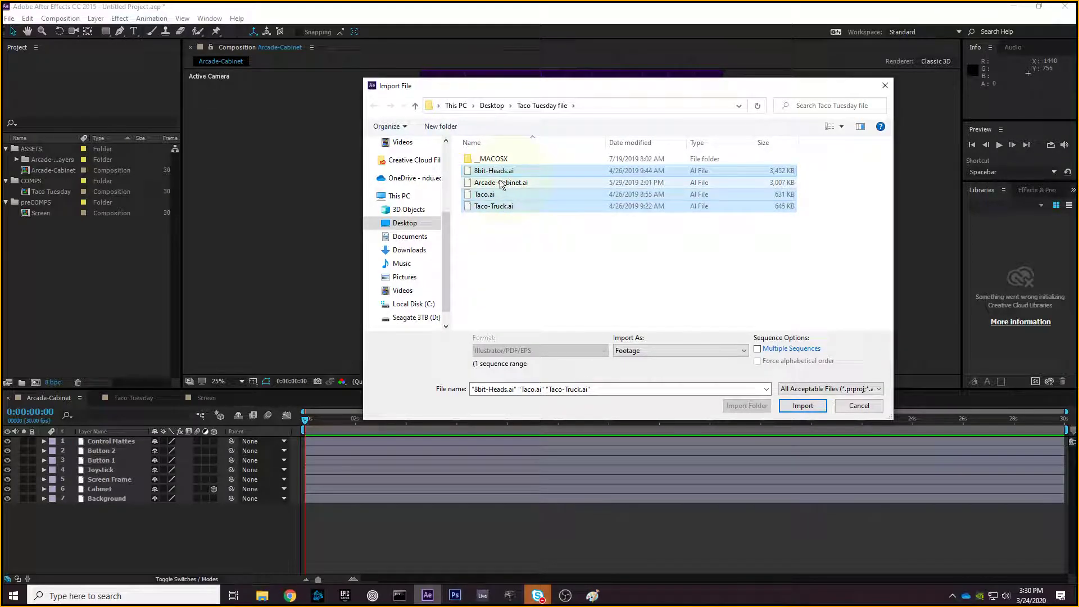
left_click_drag(478, 83, 406, 67)
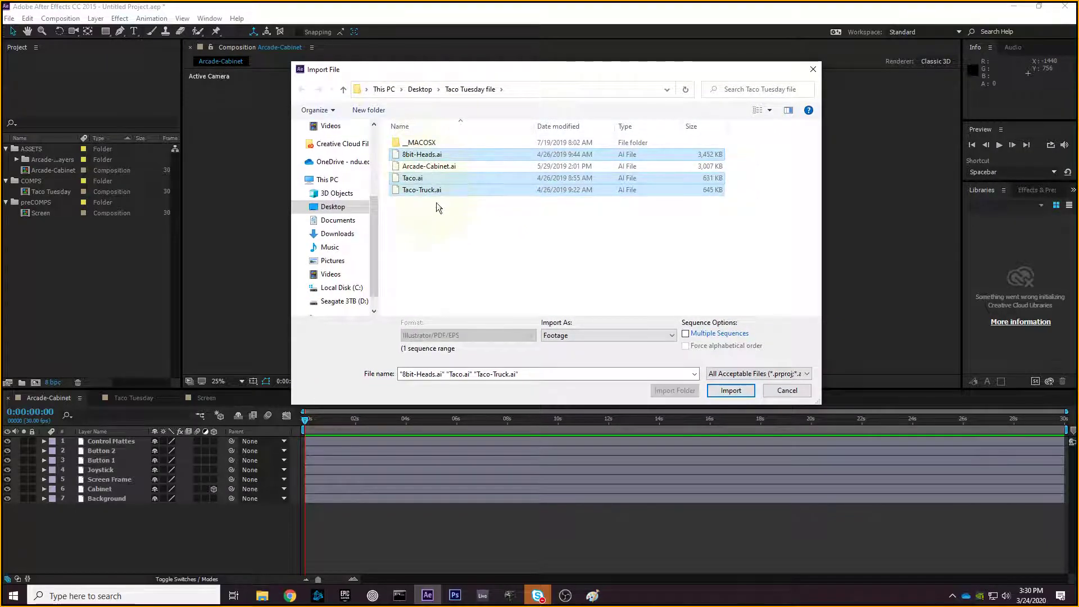
left_click(737, 387)
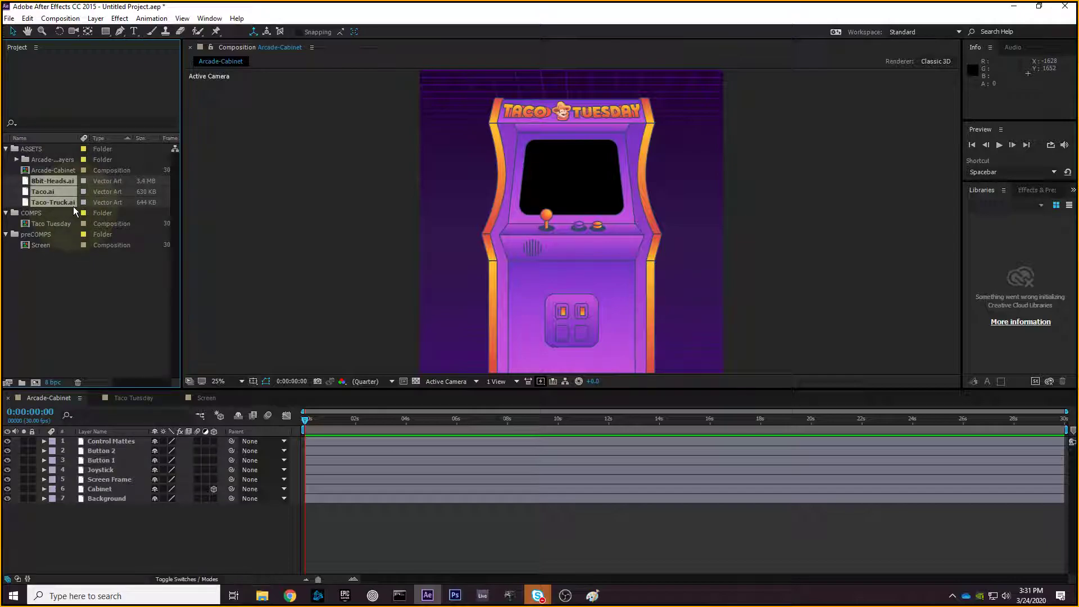
left_click(38, 150)
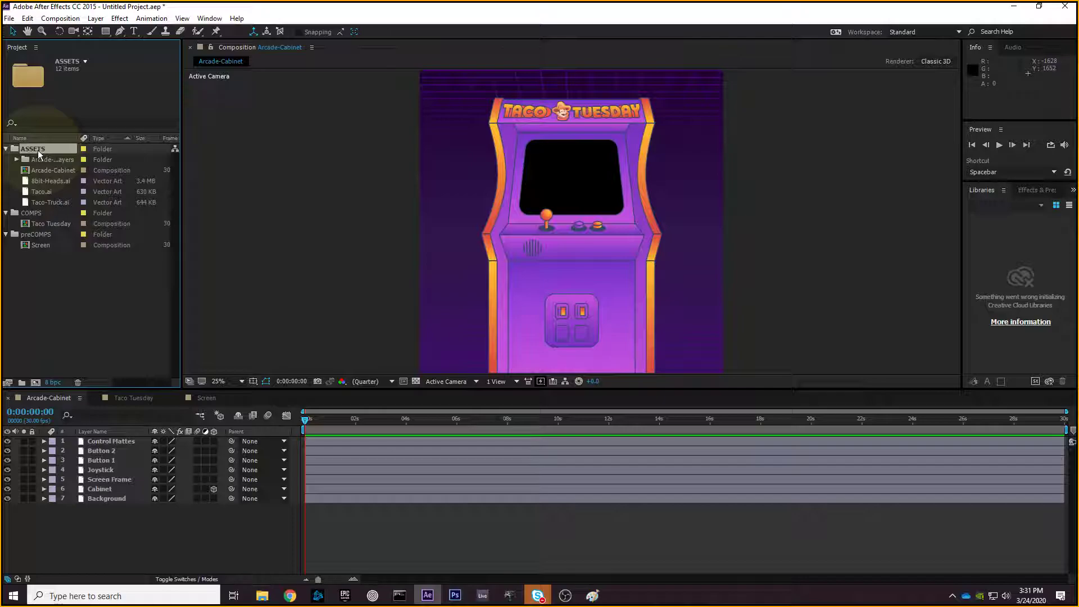
left_click(76, 315)
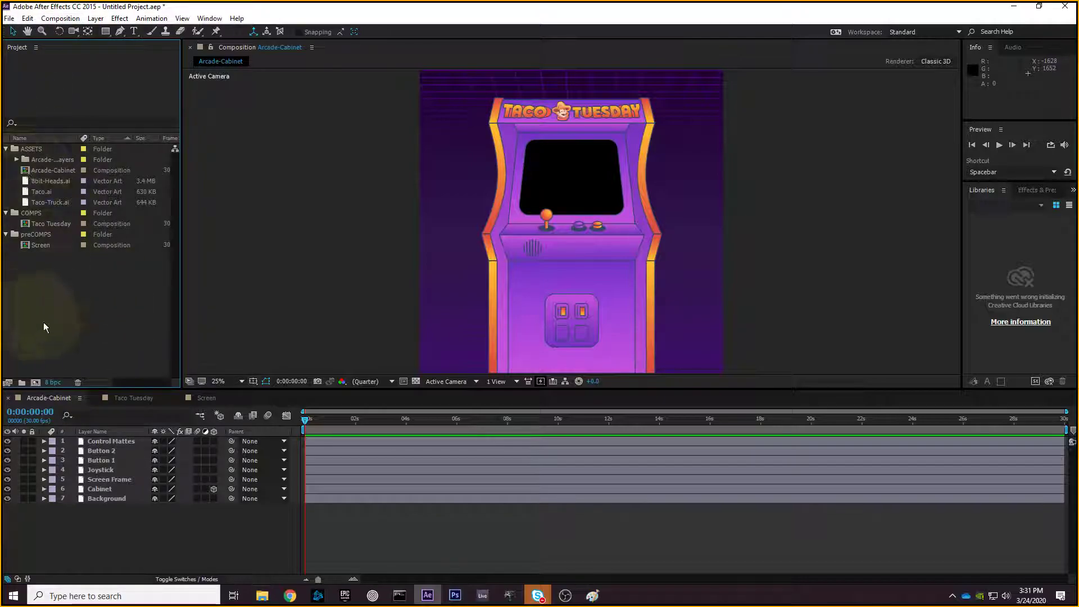
left_click(58, 191)
left_click(59, 201)
left_click(56, 190)
left_click(57, 203)
left_click(56, 182)
left_click(59, 201)
left_click(57, 191)
left_click(58, 182)
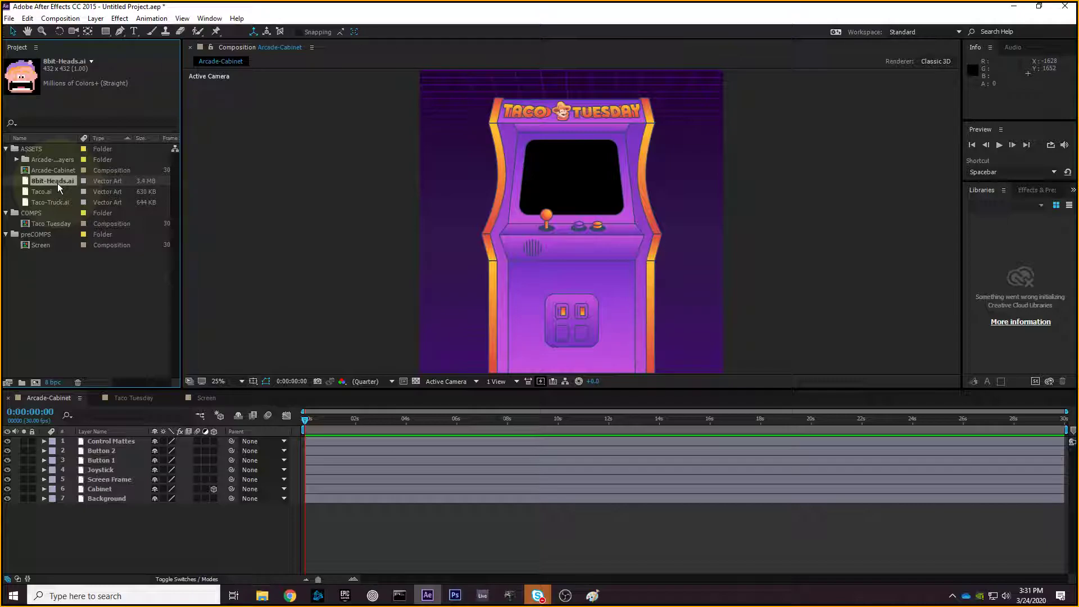
left_click_drag(58, 184, 575, 171)
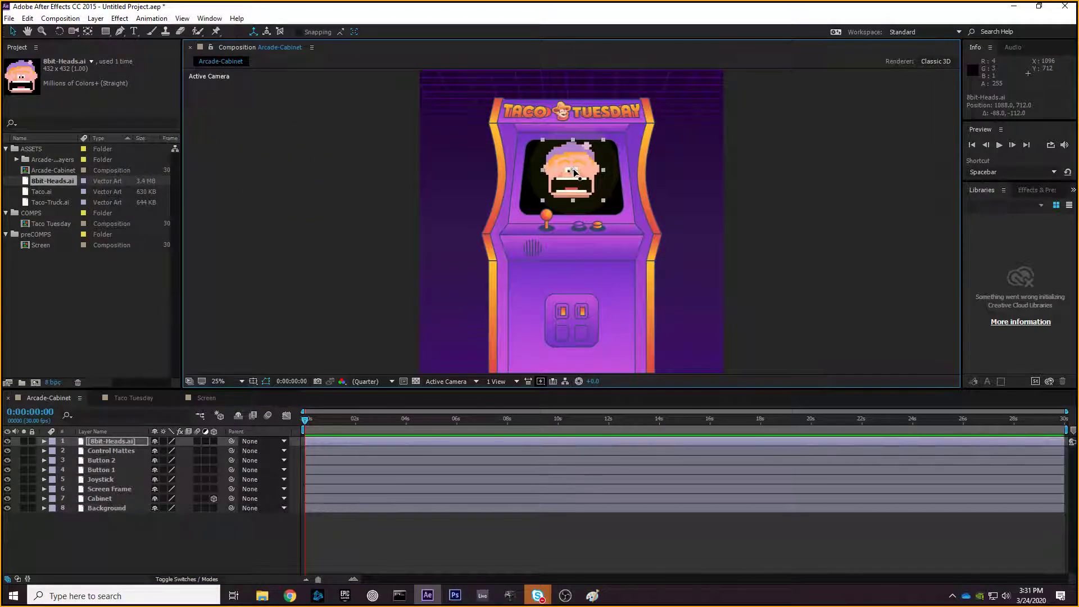
key("Delete")
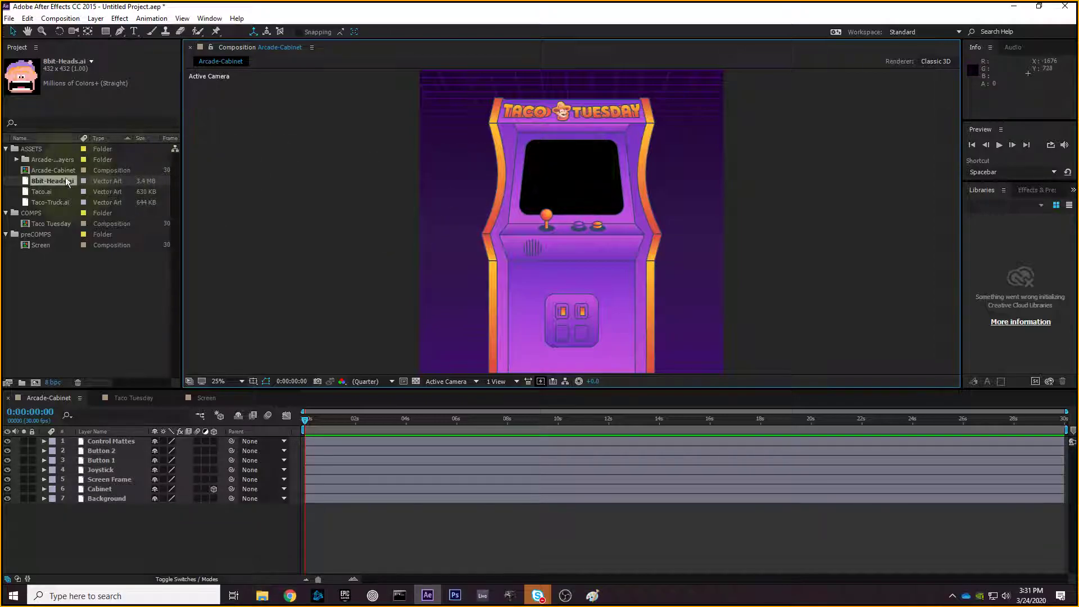
left_click(17, 159)
left_click(16, 159)
left_click(48, 183)
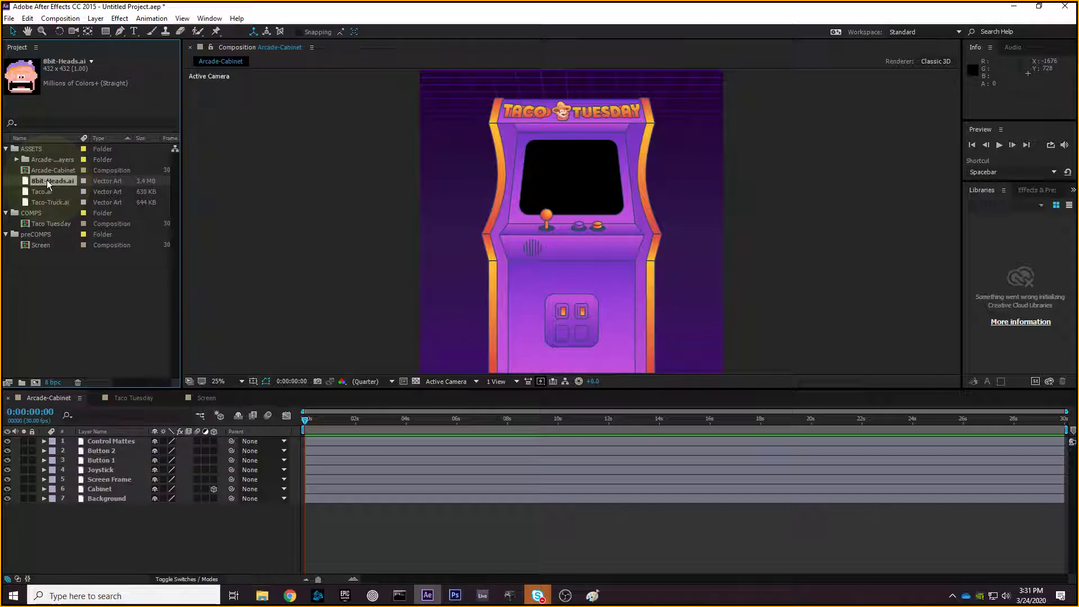
- Replace the 8bit-Heads.ai footage with a layered composition
right_click(47, 182)
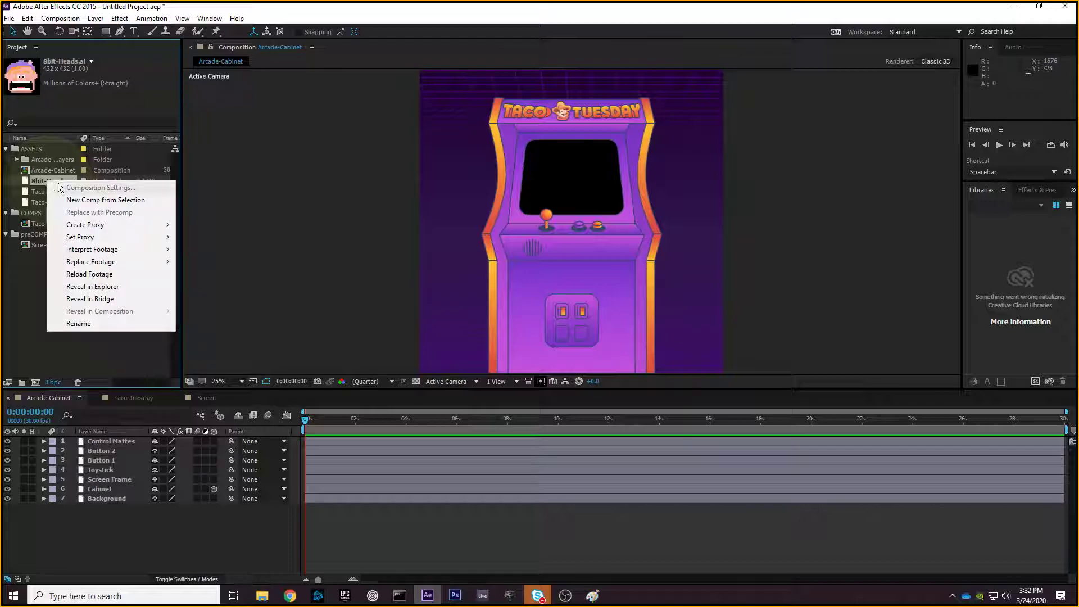
mouse_move(137, 262)
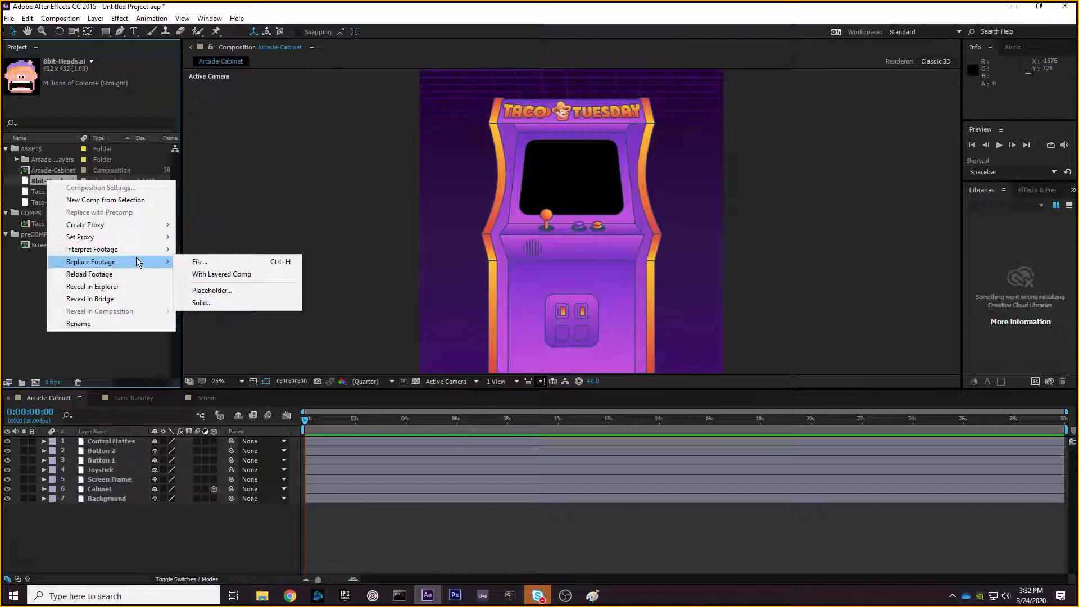
left_click(239, 273)
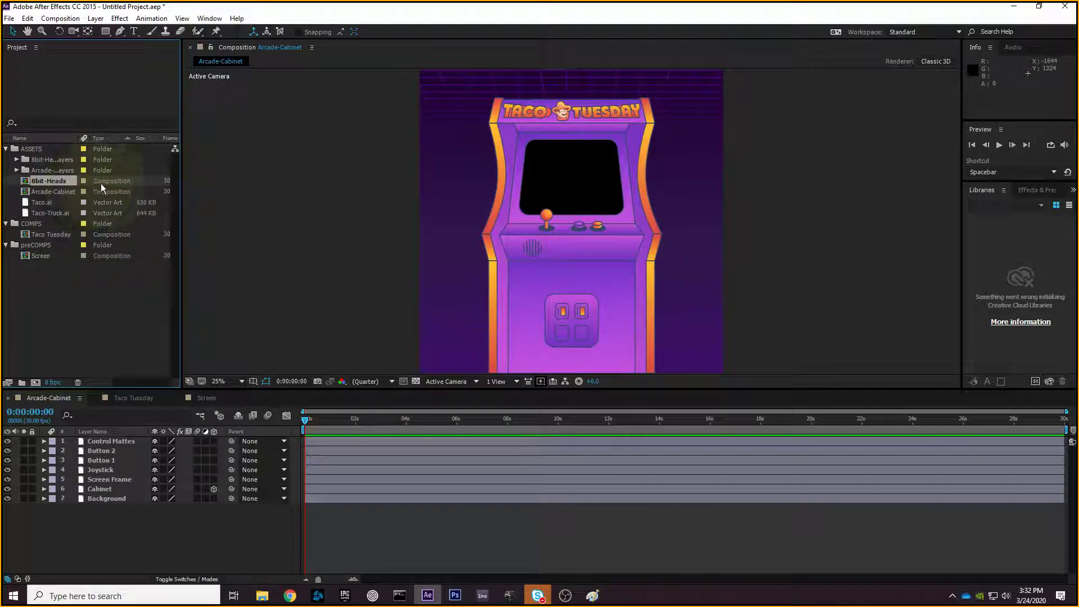
- Expand the 8bit-Heads Layers folder, preview each head file, then collapse the folder
left_click(17, 160)
left_click(53, 170)
left_click(56, 178)
left_click(61, 191)
left_click(65, 215)
left_click(62, 202)
left_click(63, 181)
left_click(63, 169)
left_click(65, 180)
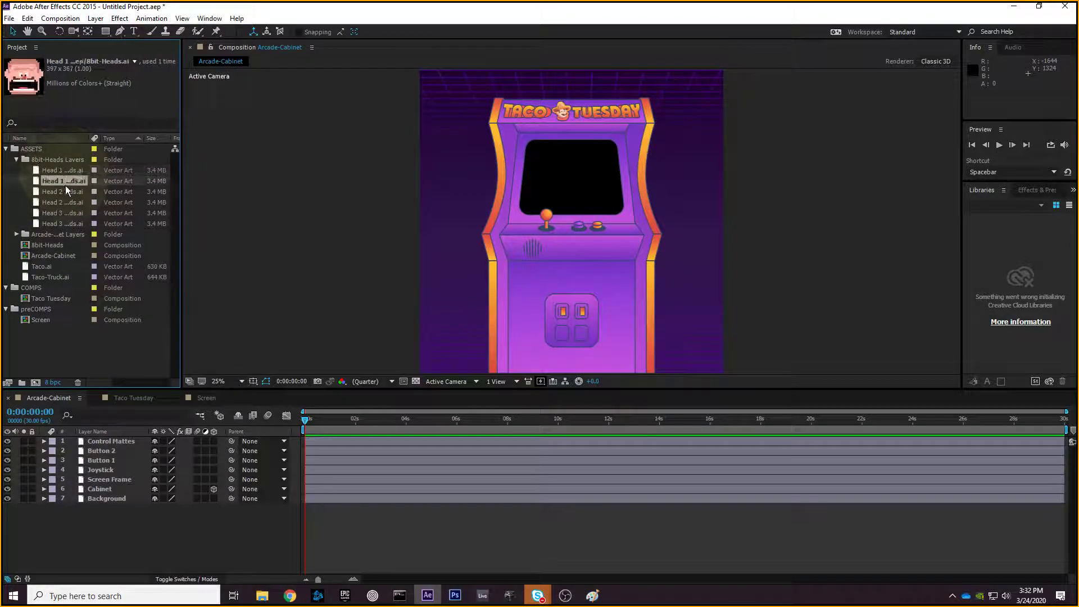
left_click(66, 191)
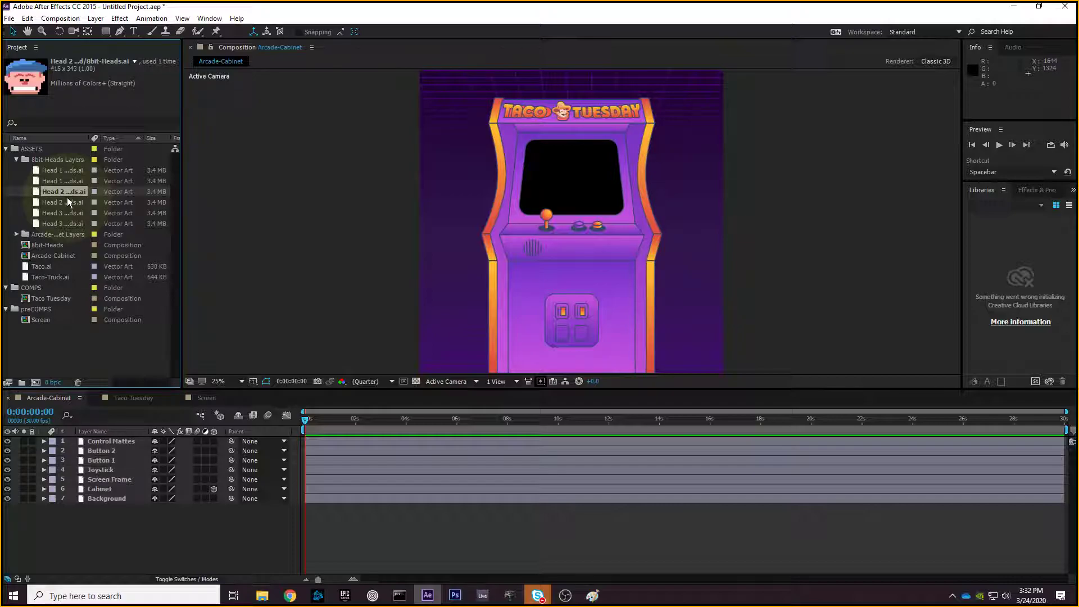
left_click(17, 159)
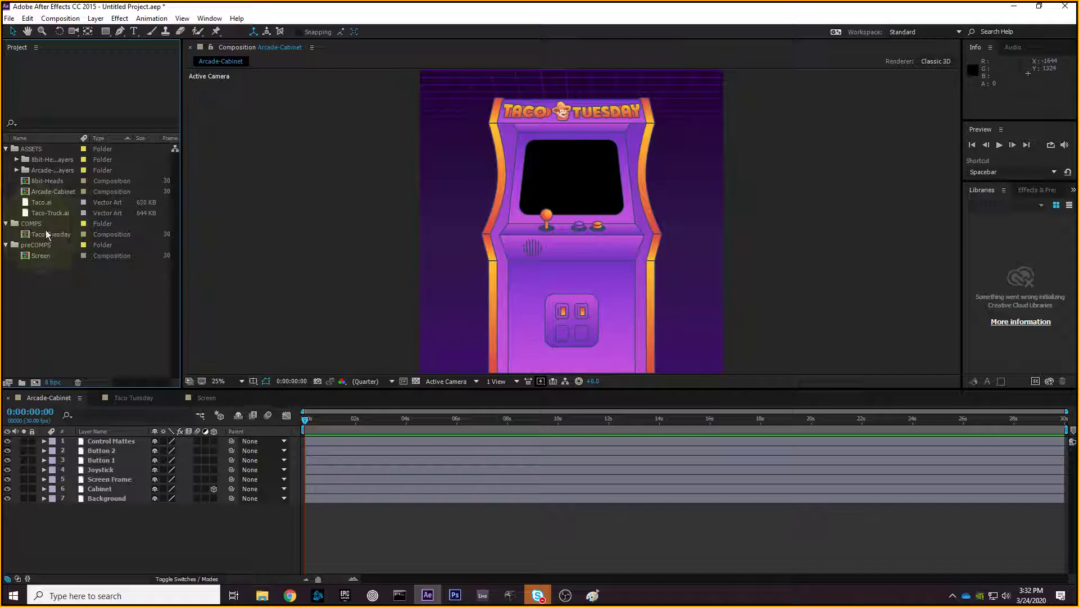
- Collapse the preCOMPS, COMPS and ASSETS folders in the Project panel
left_click(7, 245)
left_click(5, 223)
left_click(5, 148)
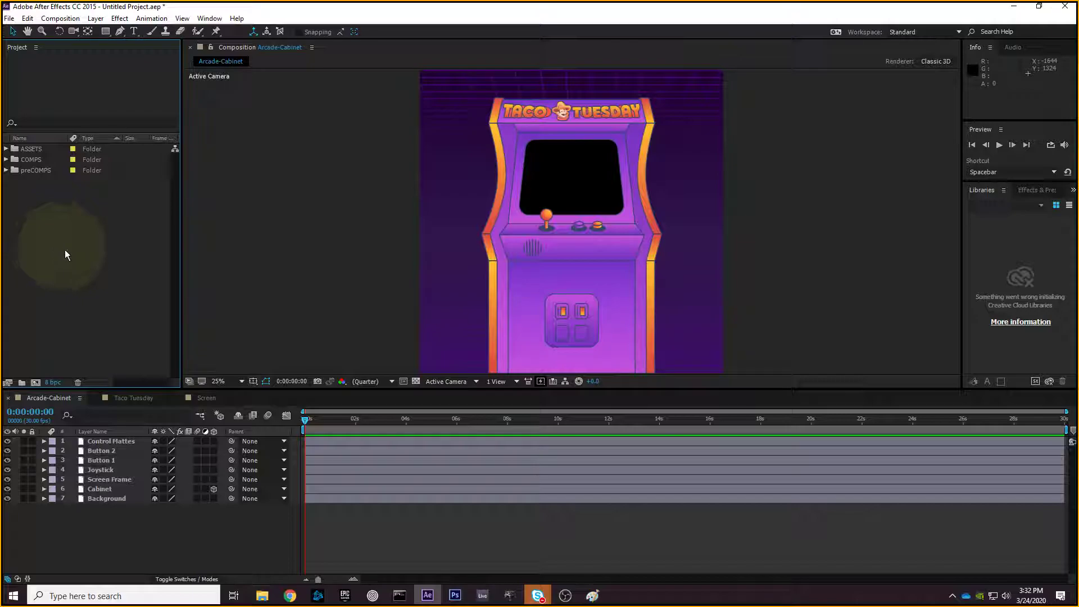
- Close the Arcade-Cabinet composition's timeline
left_click(128, 398)
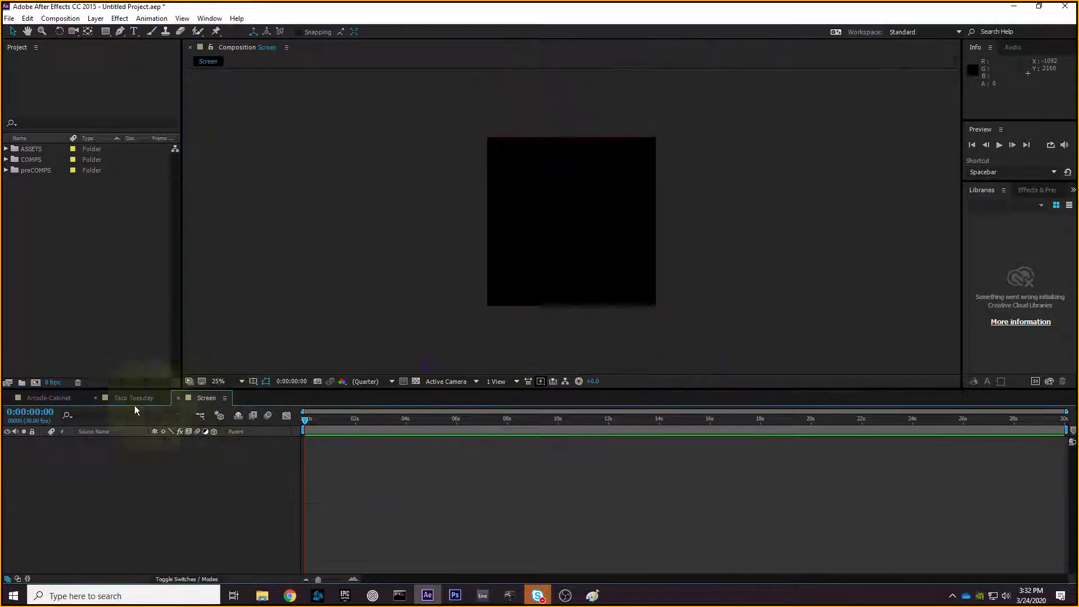
left_click(73, 400)
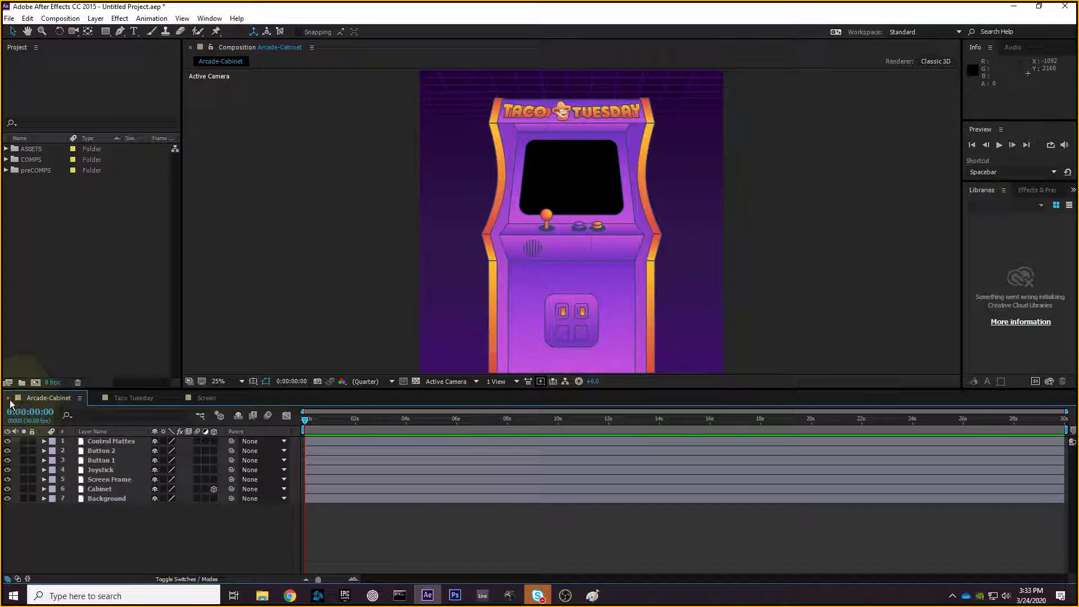
left_click(9, 398)
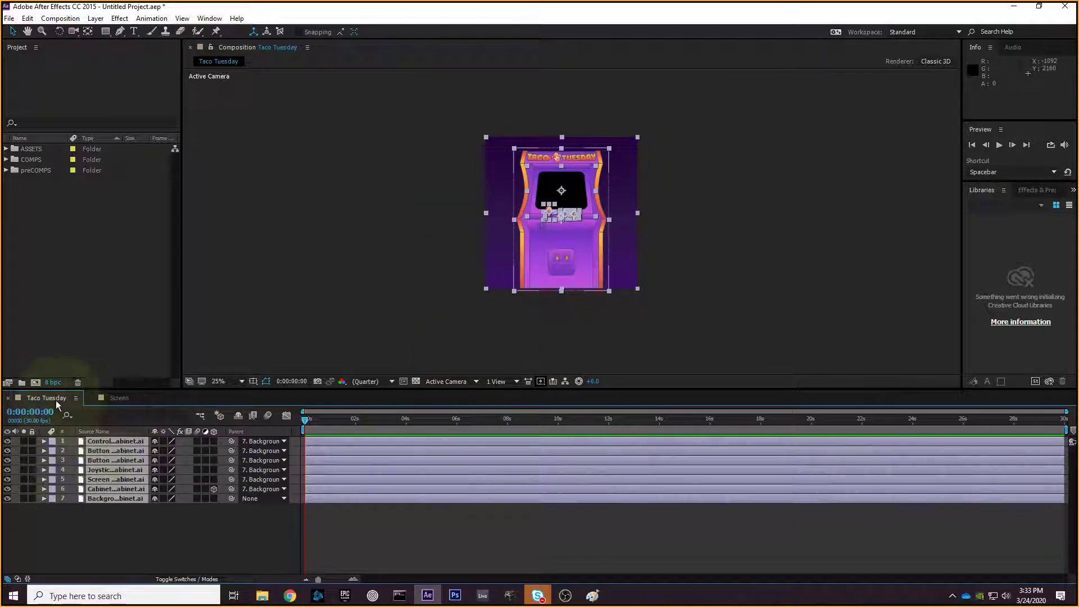
- Compare the Screen and Taco Tuesday comps, then settle on the empty Screen comp
left_click(107, 401)
left_click(59, 399)
left_click(106, 399)
left_click(57, 399)
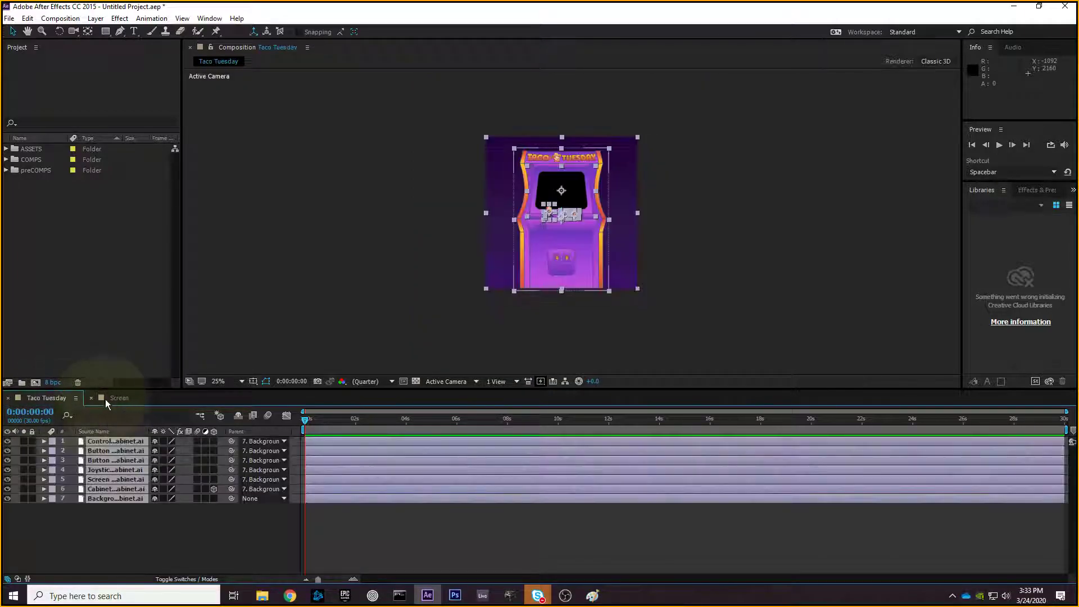
left_click(106, 399)
left_click(61, 400)
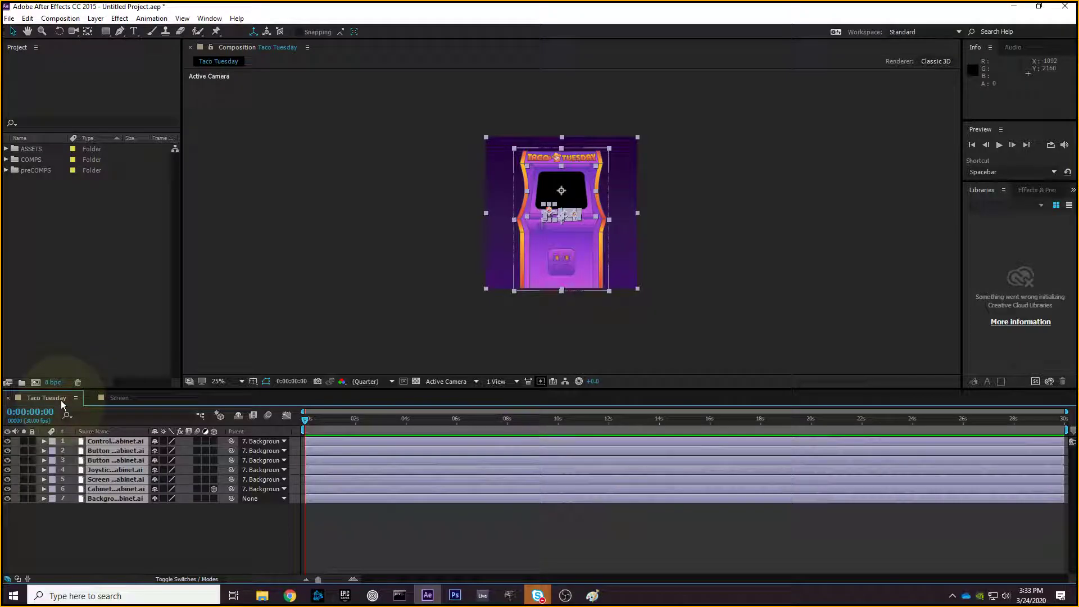
left_click(216, 271)
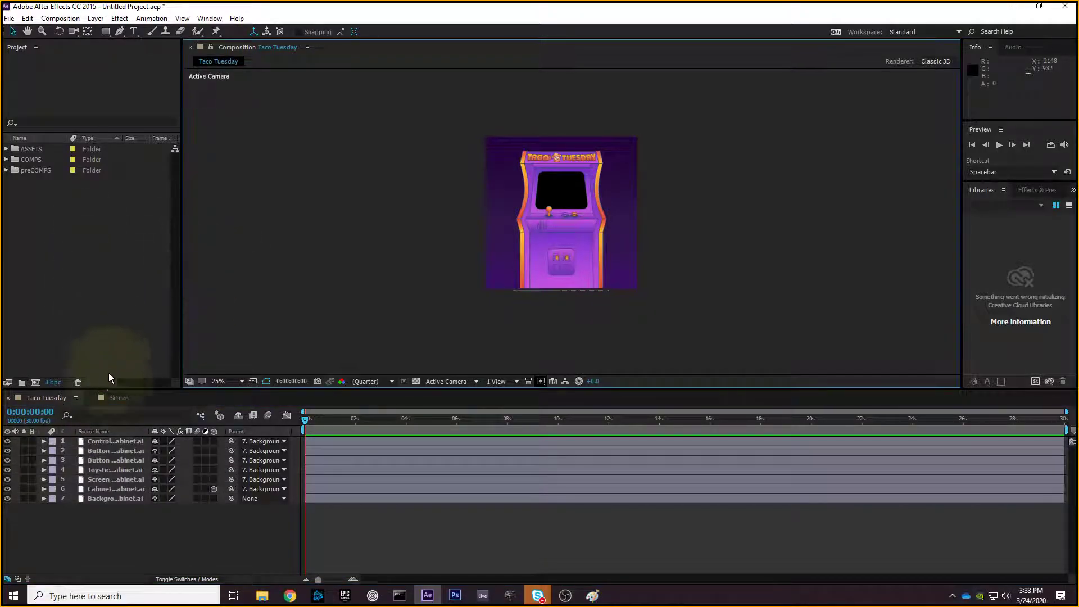
left_click(112, 399)
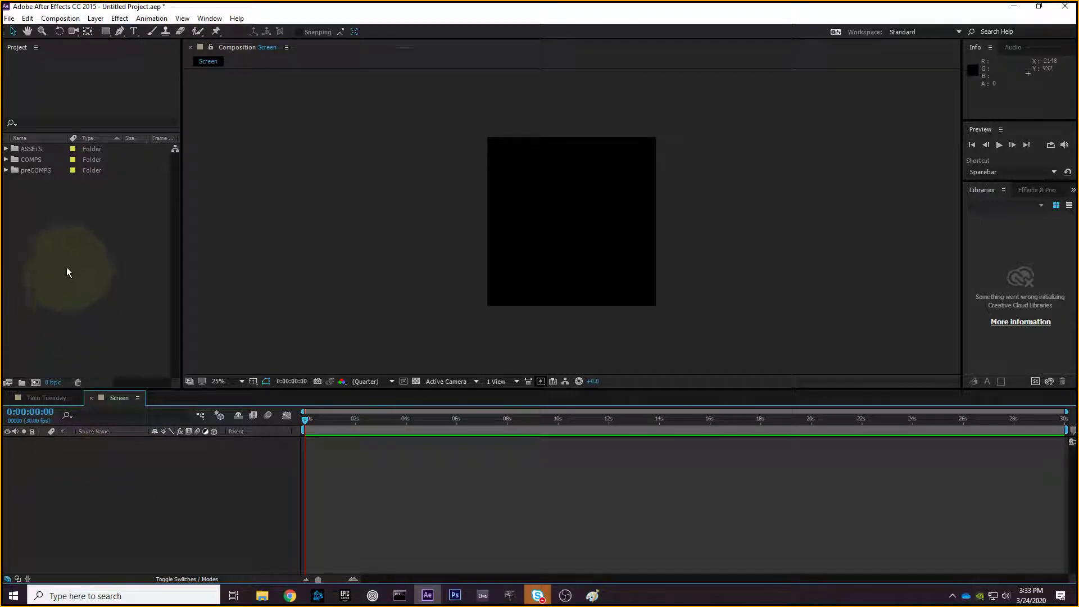
- Drag Taco-Truck.ai from ASSETS into the Screen timeline, then go back to Taco Tuesday
left_click(6, 149)
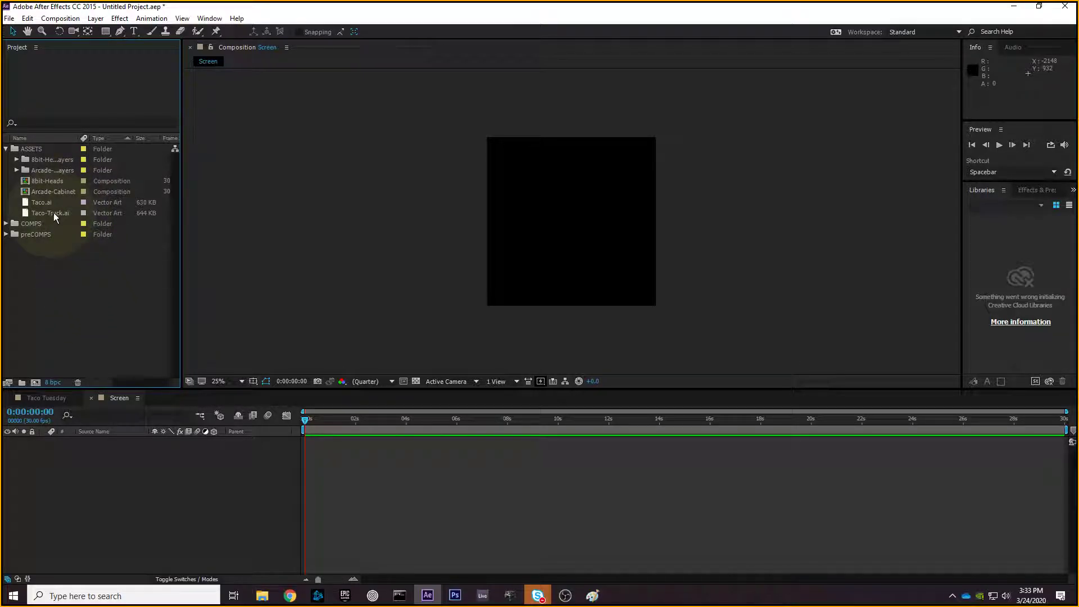
left_click_drag(53, 213, 85, 465)
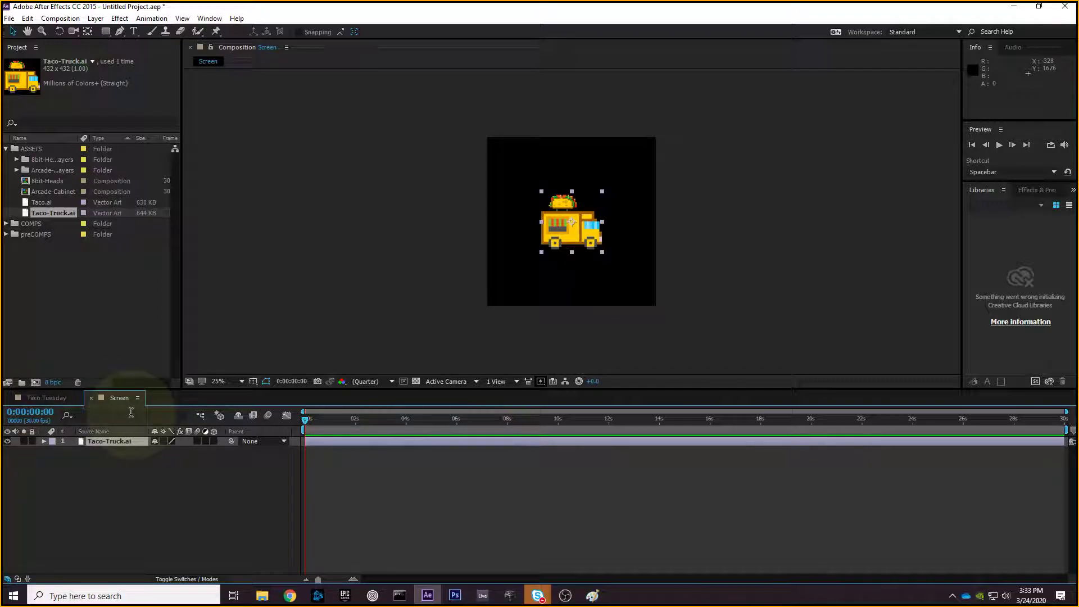
left_click(63, 398)
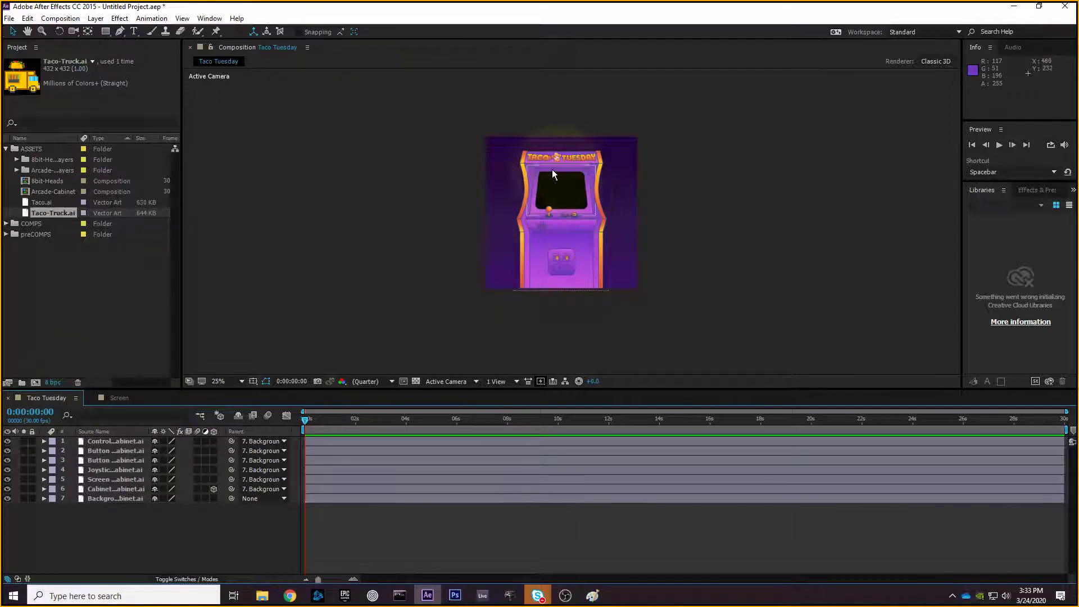
- Place the Screen comp from preCOMPS into Taco Tuesday above the Cabinet layer
left_click(55, 273)
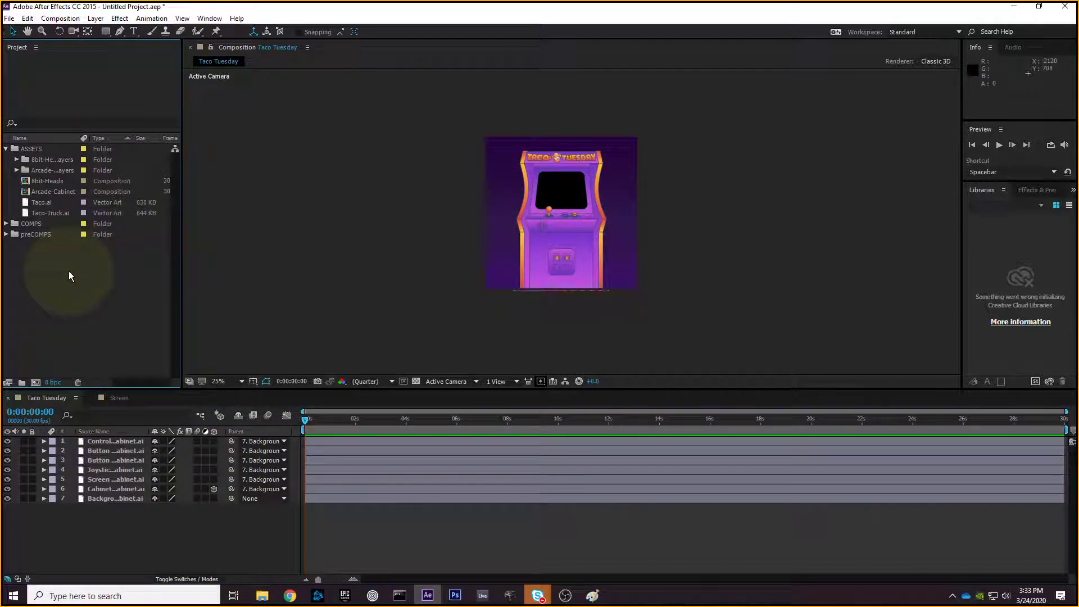
left_click(5, 149)
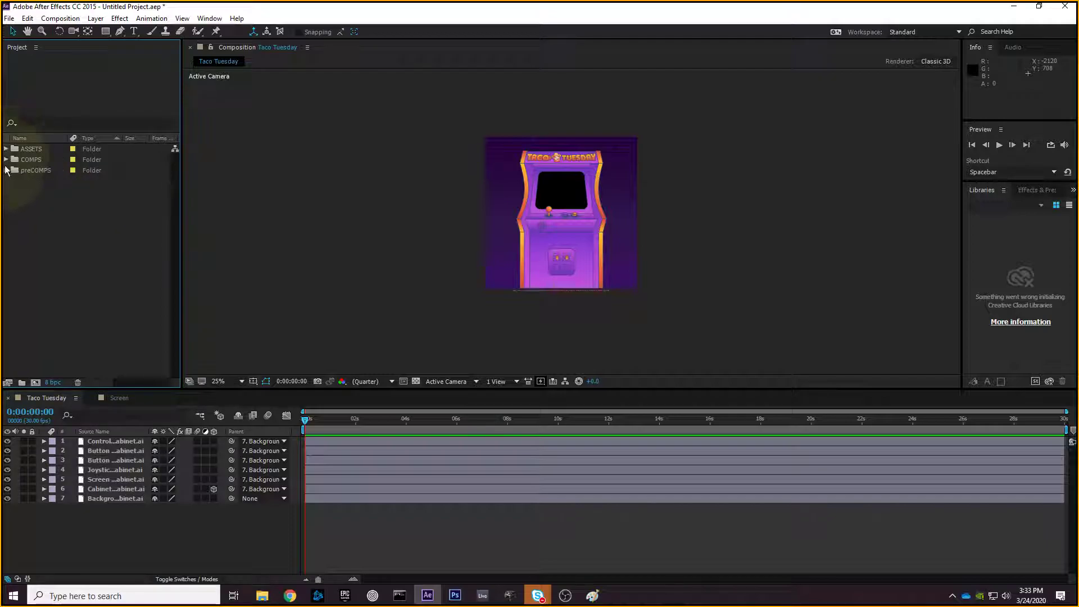
left_click(6, 170)
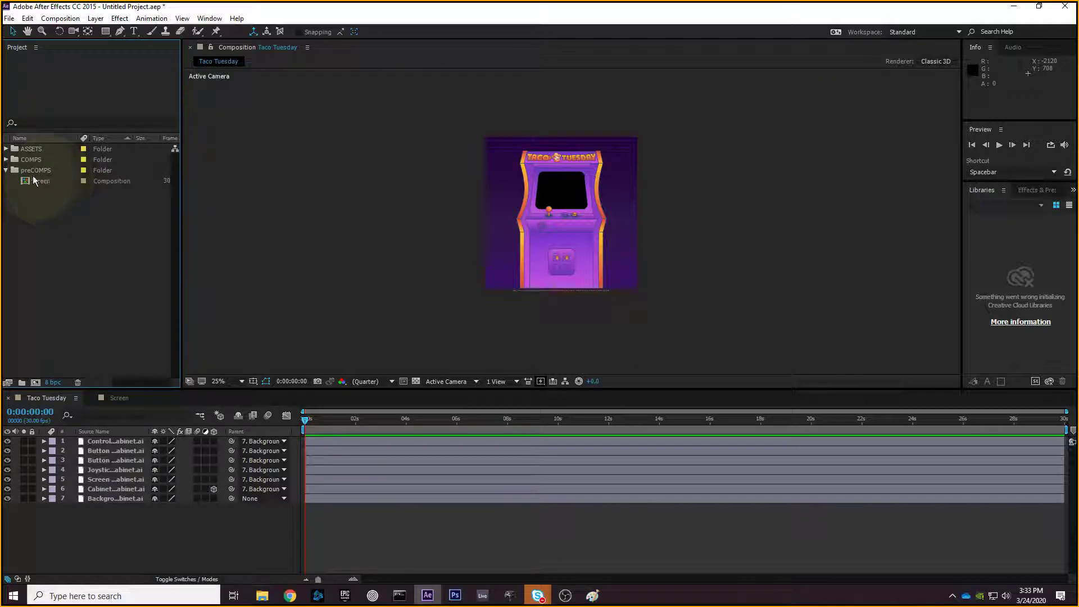
left_click_drag(42, 180, 126, 482)
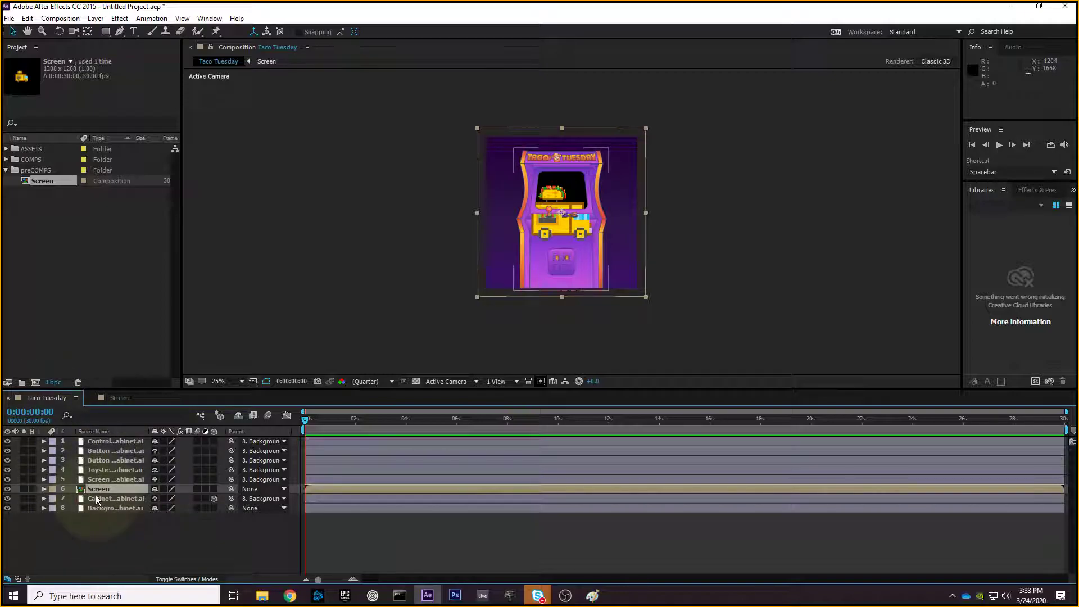
left_click(116, 399)
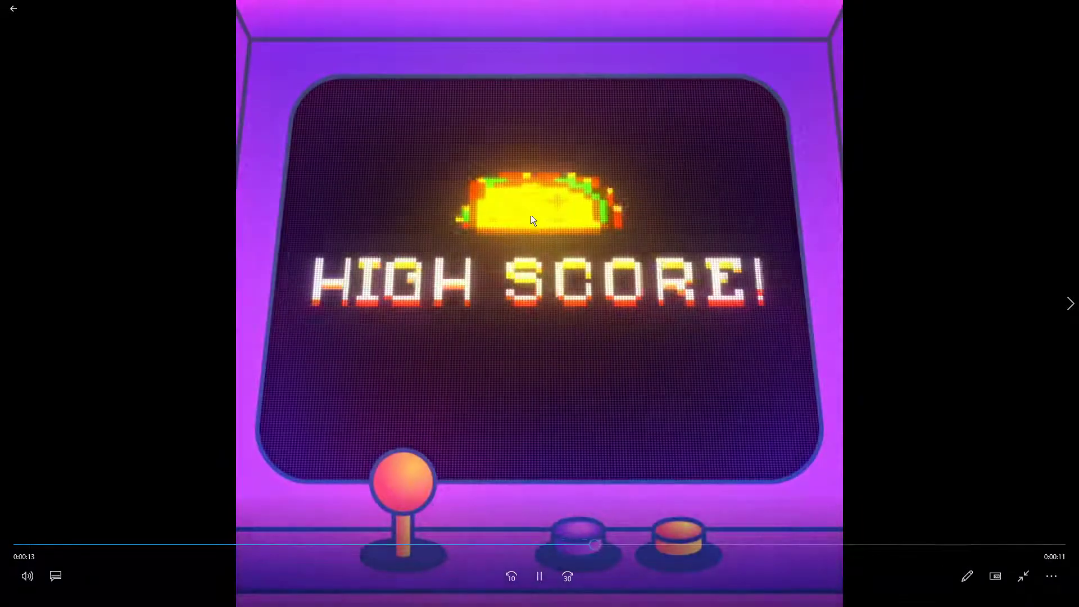
- Close the finished Taco Tuesday reference video and return to After Effects
double_click(530, 215)
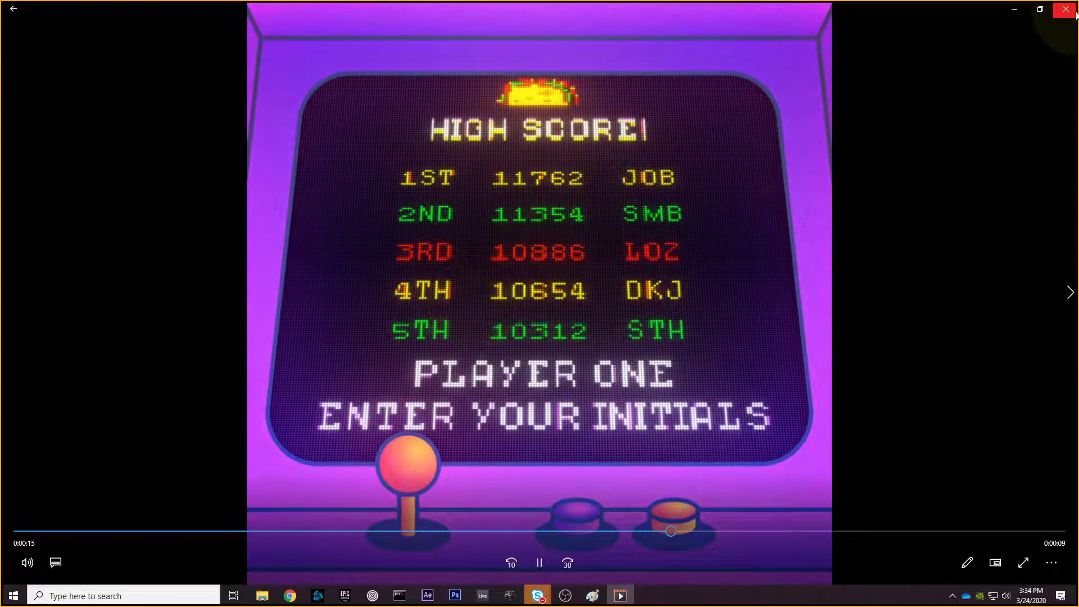
left_click(1076, 15)
left_click(428, 591)
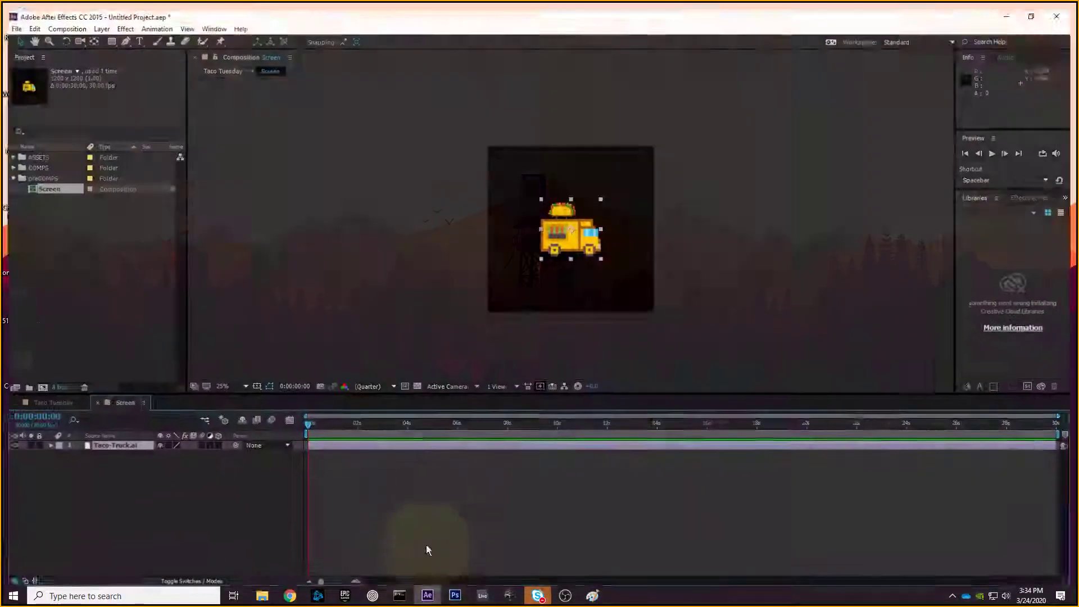
left_click(34, 398)
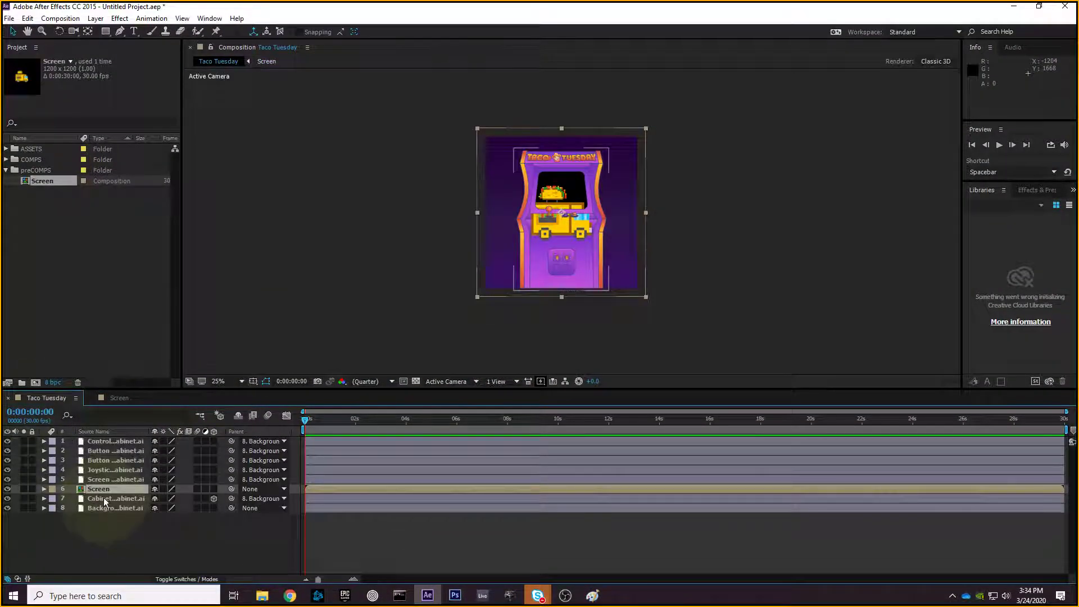
left_click(117, 397)
left_click_drag(567, 229, 529, 180)
left_click(50, 398)
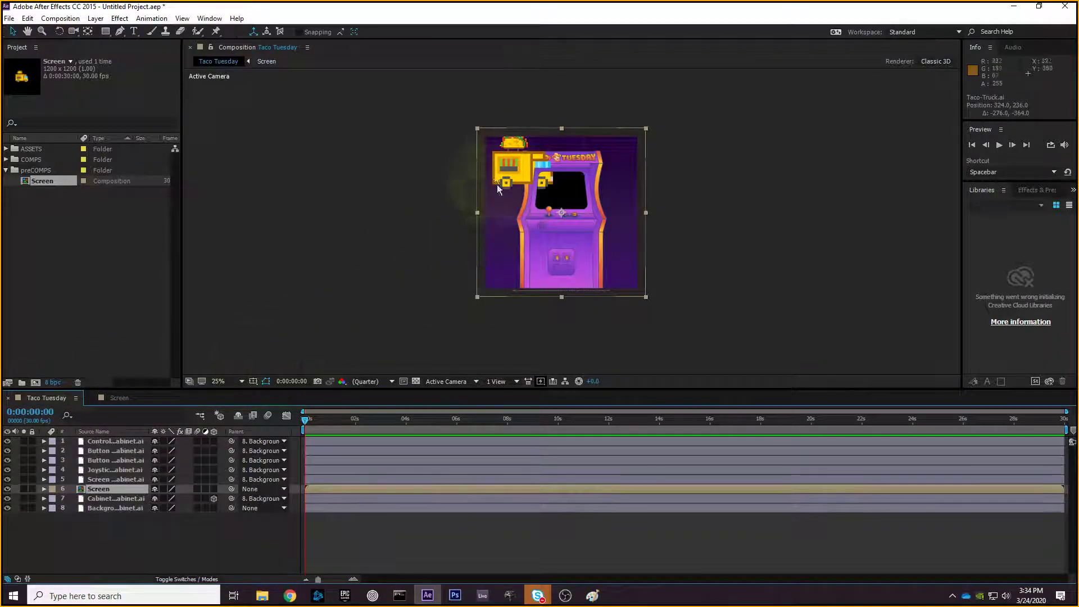
left_click(119, 397)
left_click_drag(539, 210, 579, 233)
key("w")
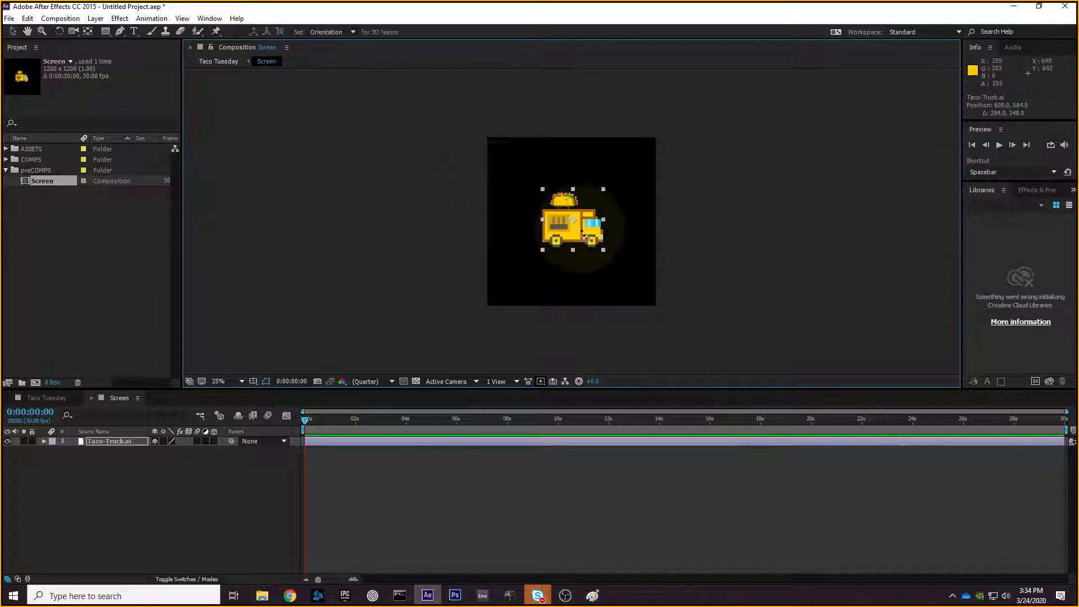
left_click_drag(604, 194, 552, 174)
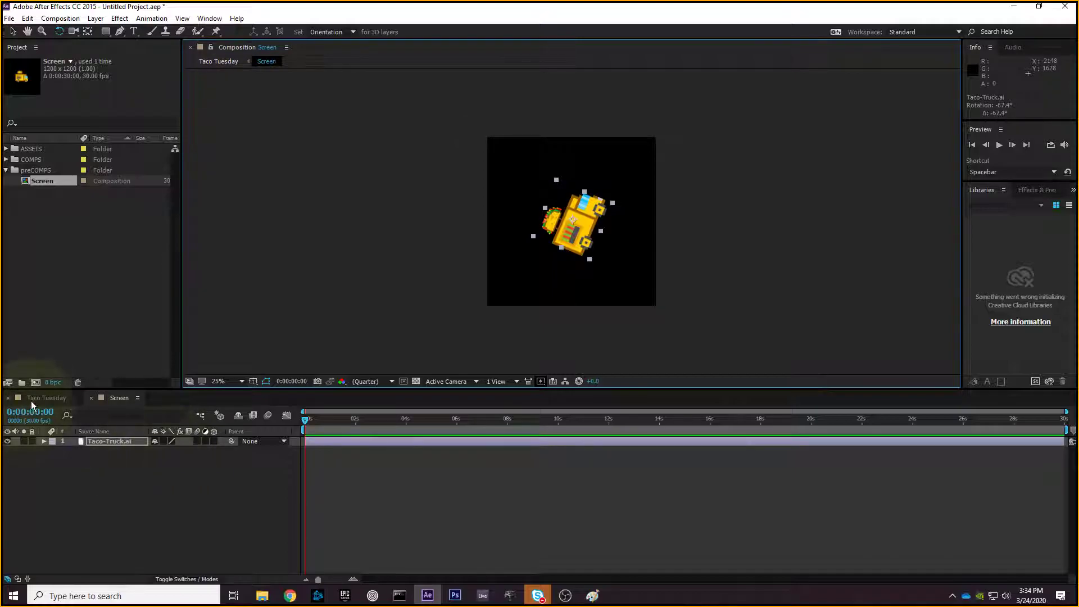
left_click(34, 400)
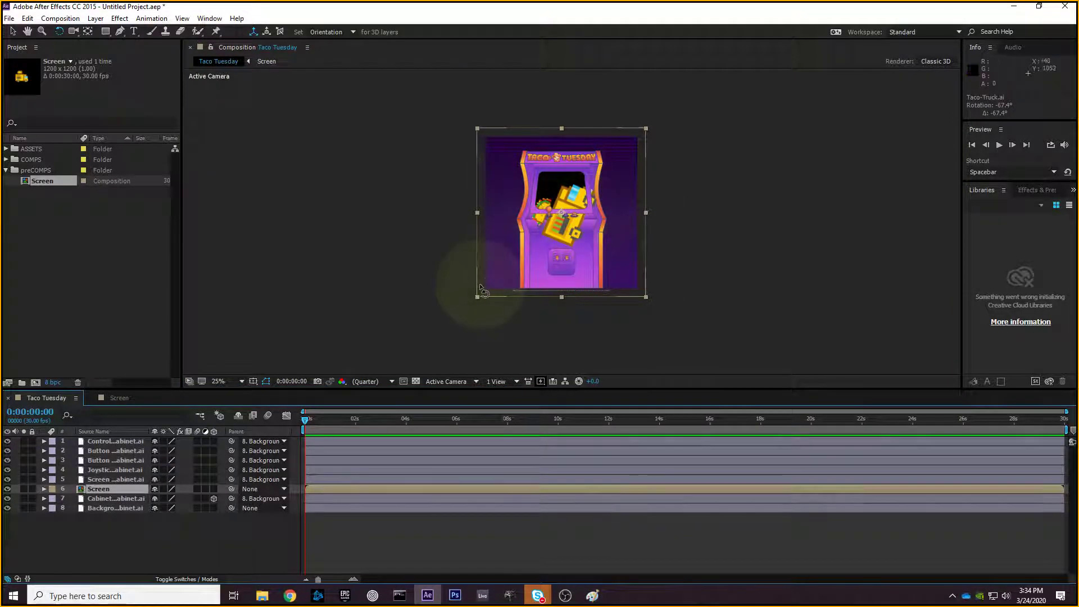
left_click(119, 398)
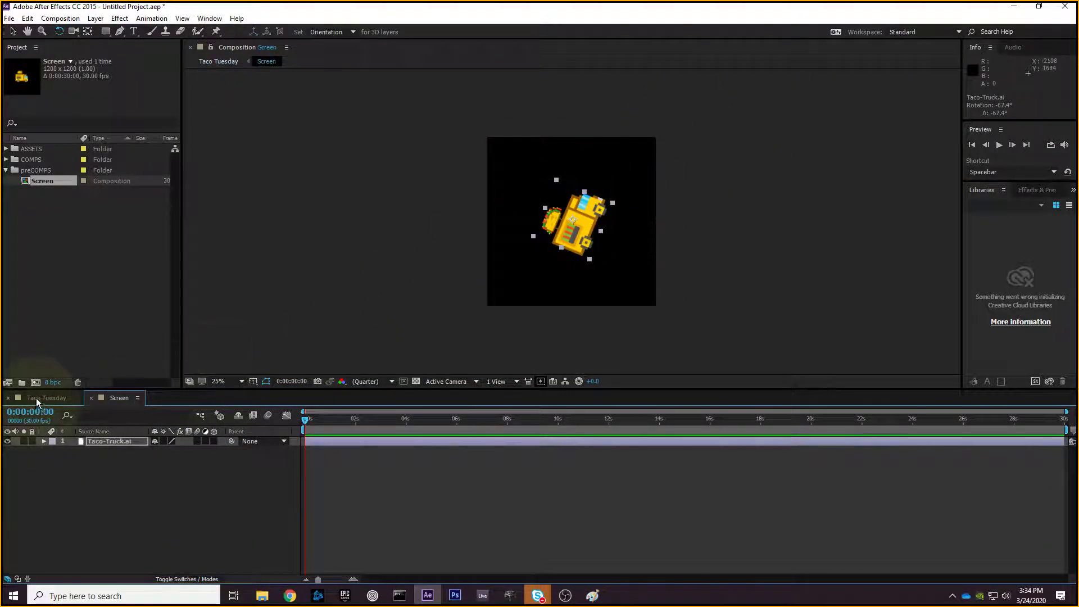
left_click(37, 400)
left_click(119, 398)
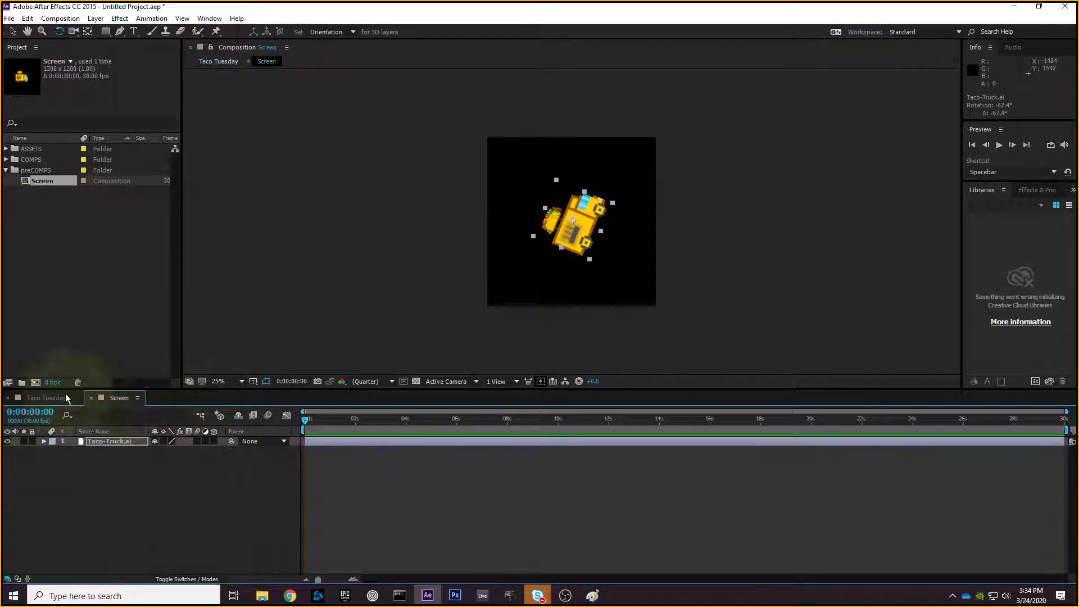
left_click(66, 398)
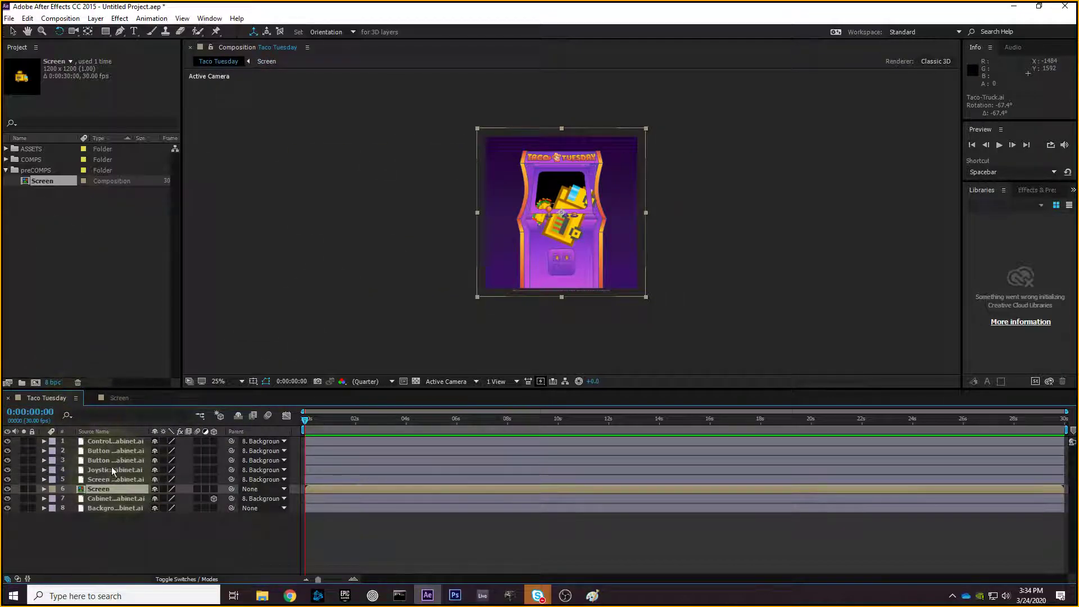
left_click(119, 398)
left_click(730, 271)
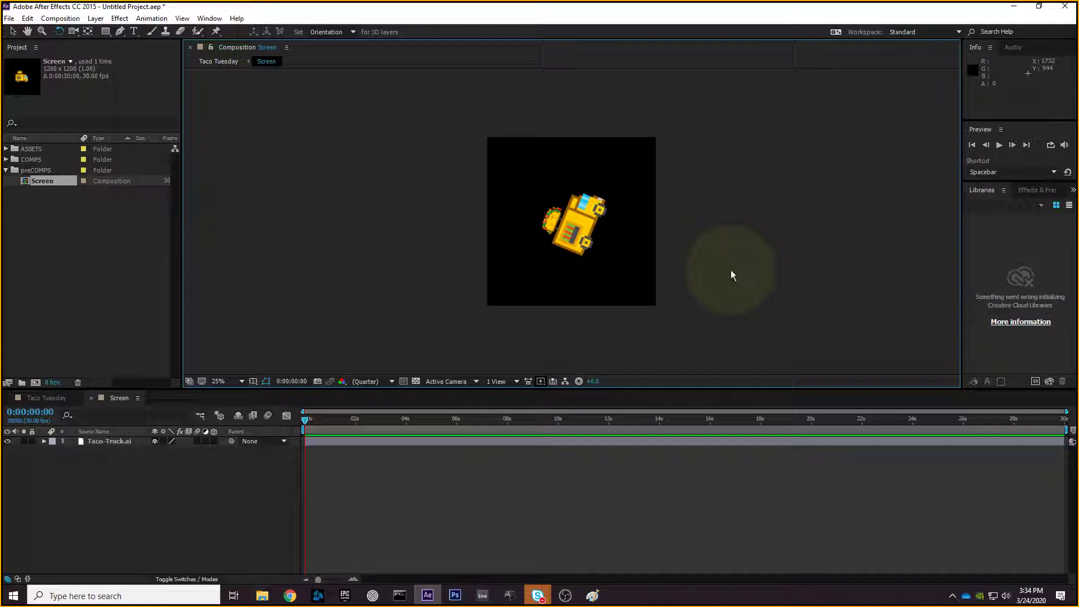
key("ctrl+z")
key("ctrl+z")
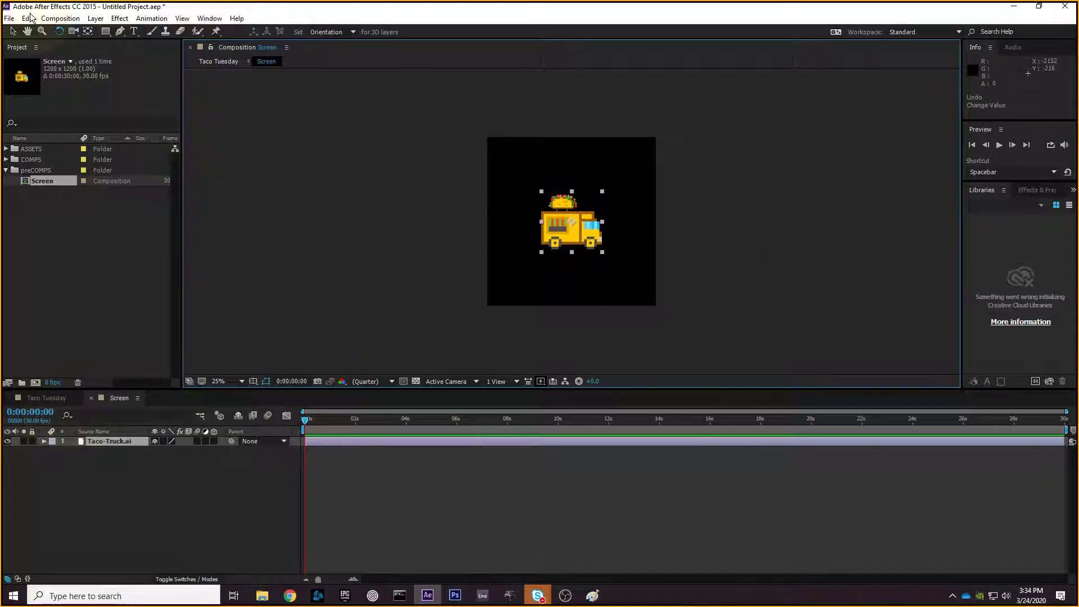
left_click(12, 31)
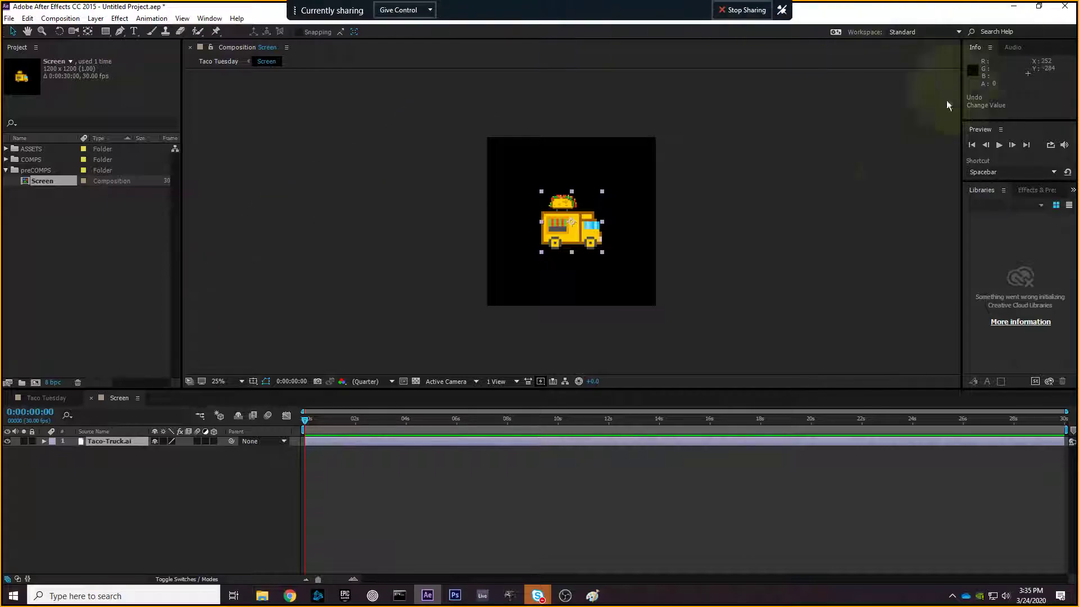
left_click(1013, 6)
double_click(533, 188)
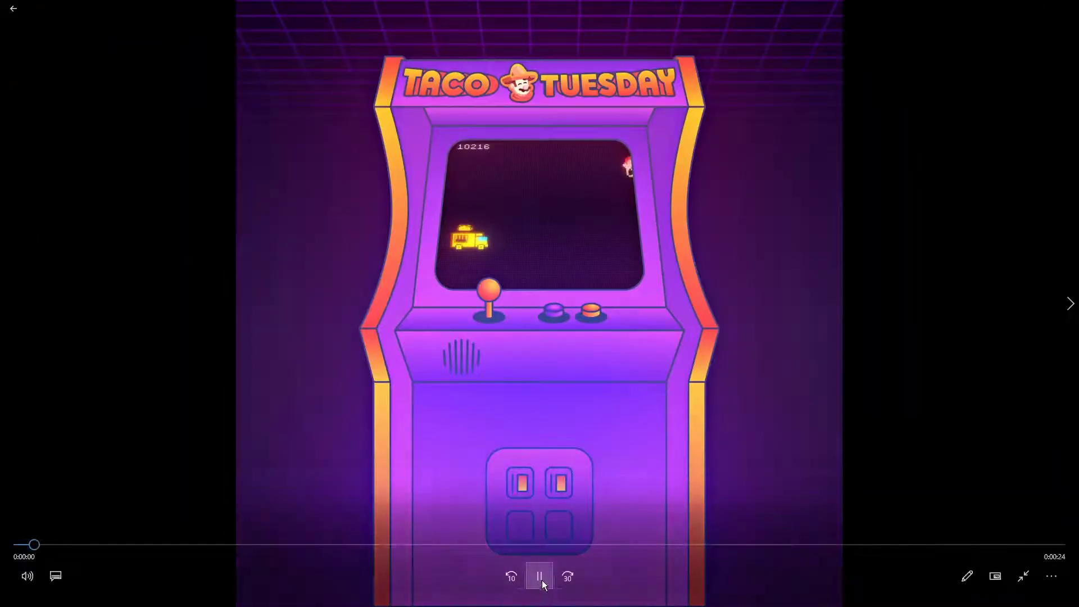
left_click(542, 579)
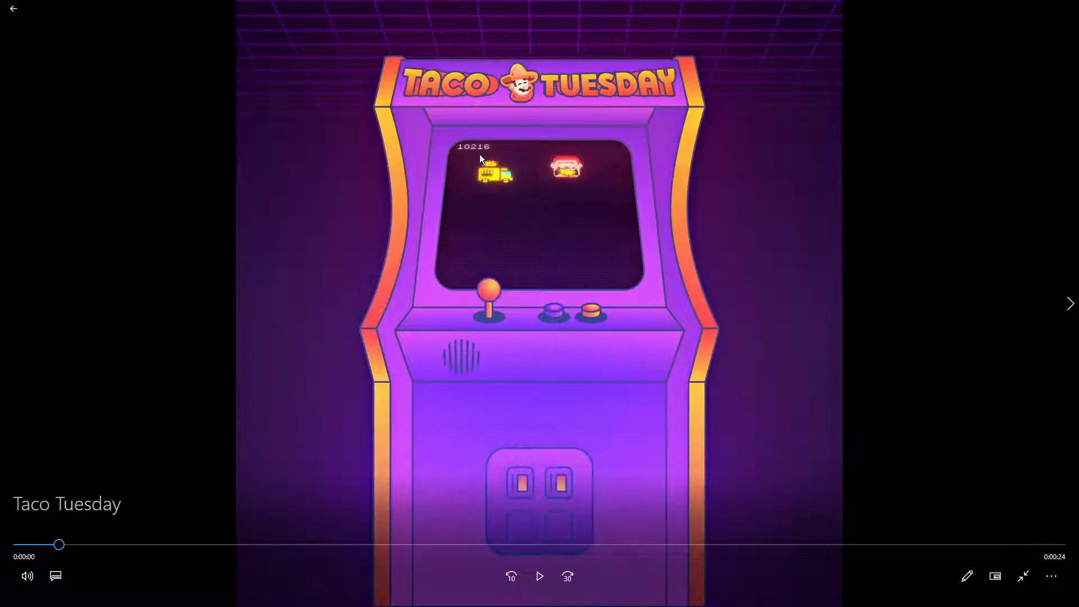
key("Escape")
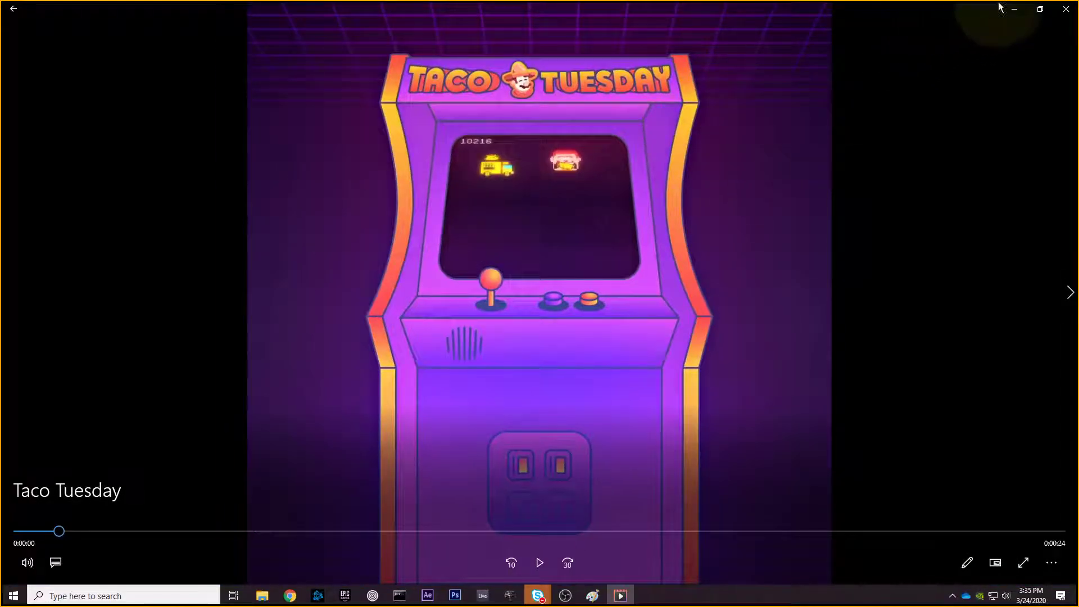
left_click(1066, 9)
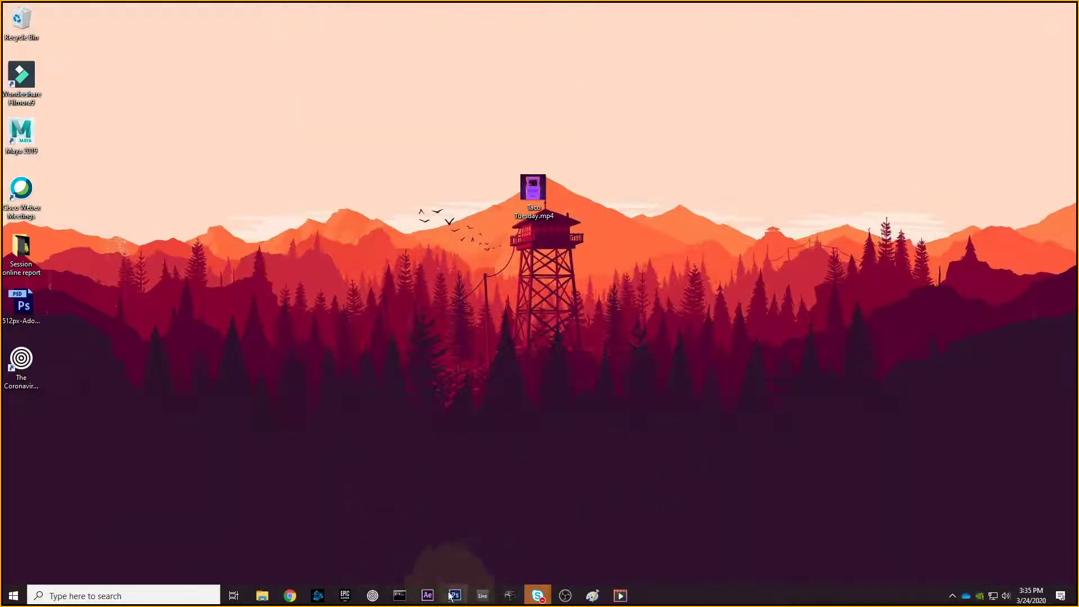
left_click(427, 595)
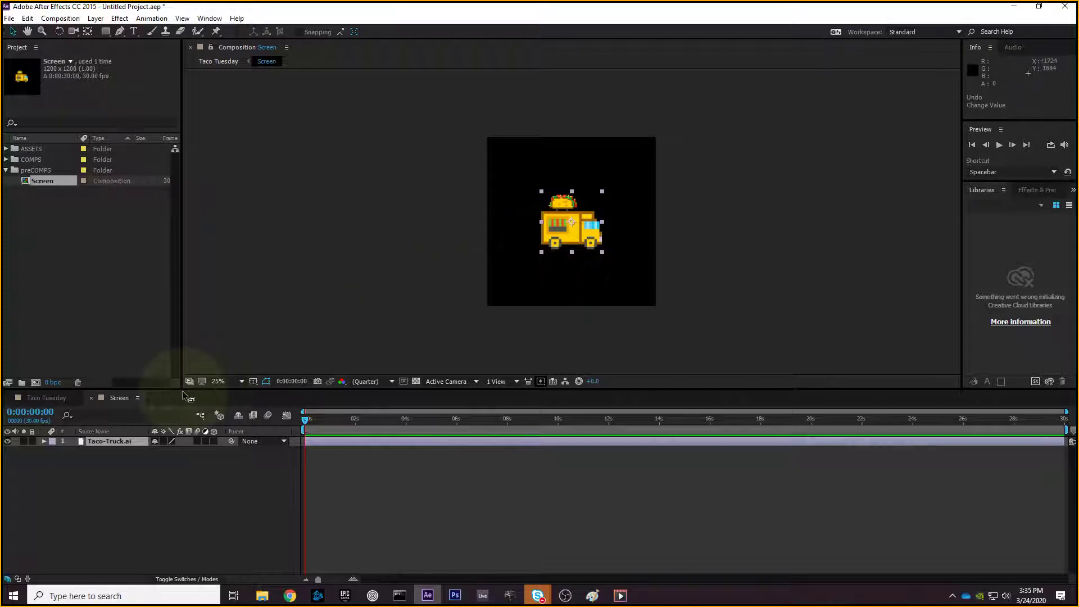
left_click(103, 466)
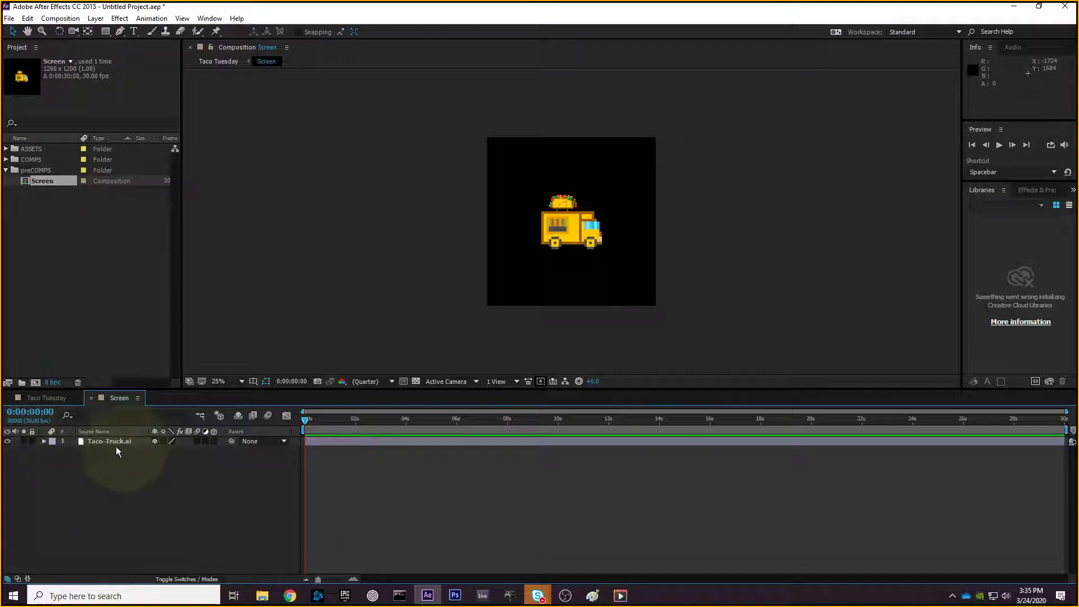
left_click(106, 441)
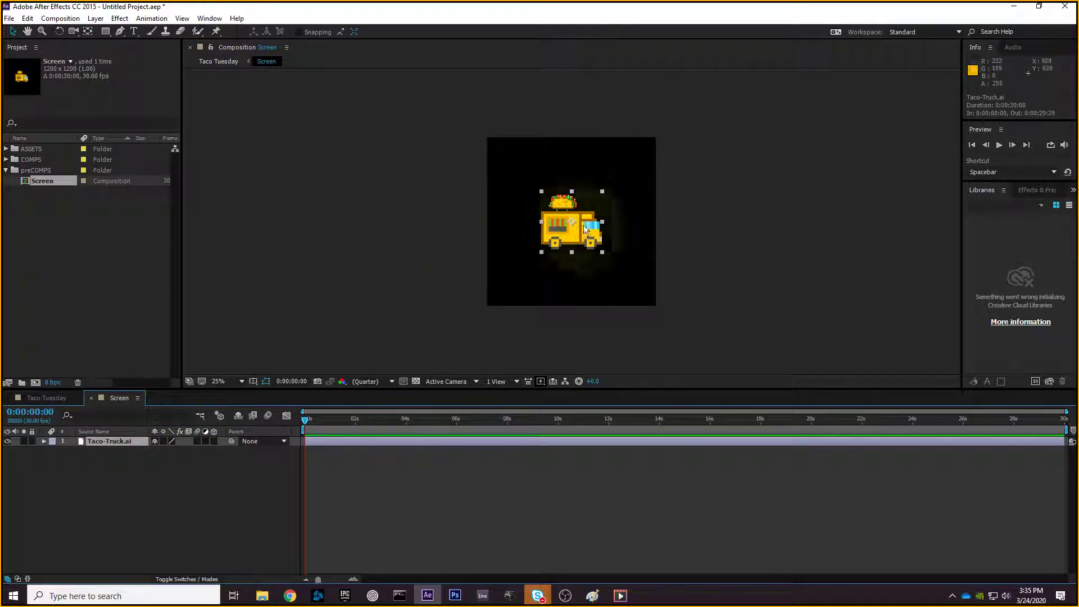
left_click(43, 442)
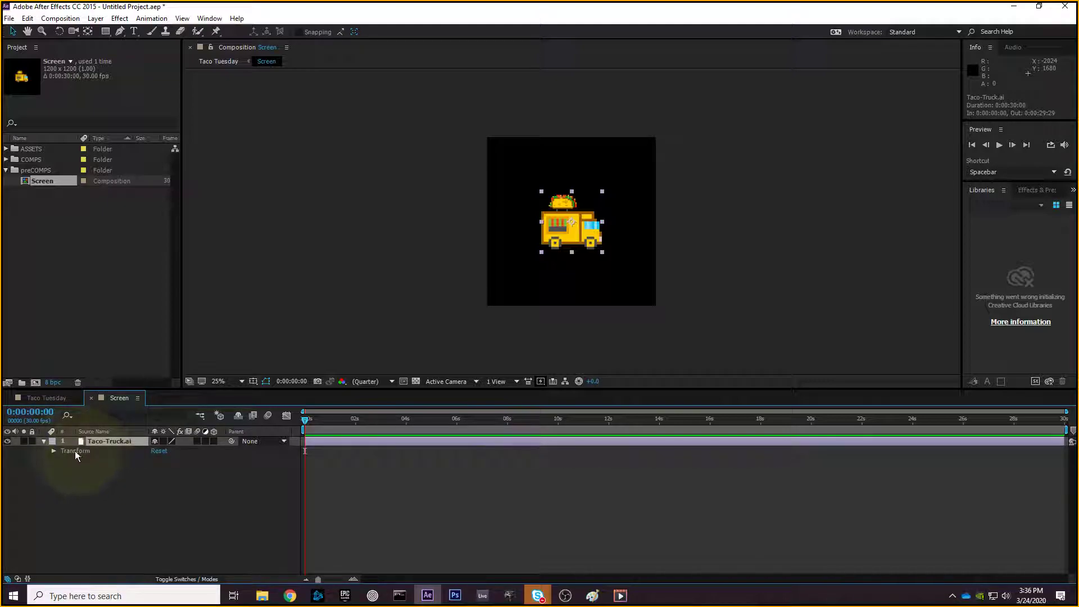
left_click(52, 452)
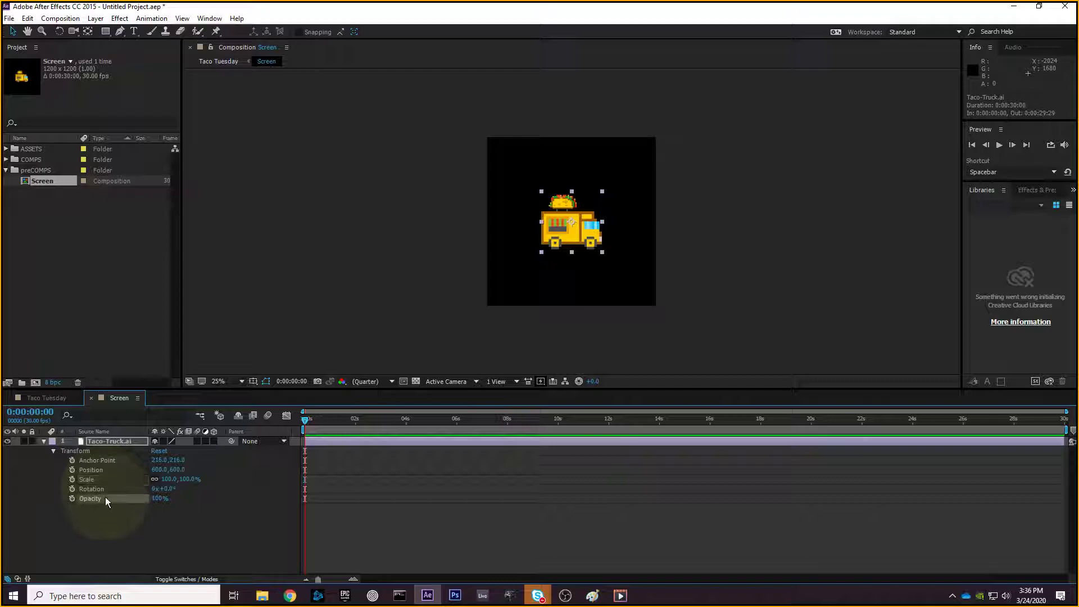
mouse_move(93, 518)
left_mouse_down()
mouse_move(71, 461)
mouse_move(86, 523)
left_mouse_up()
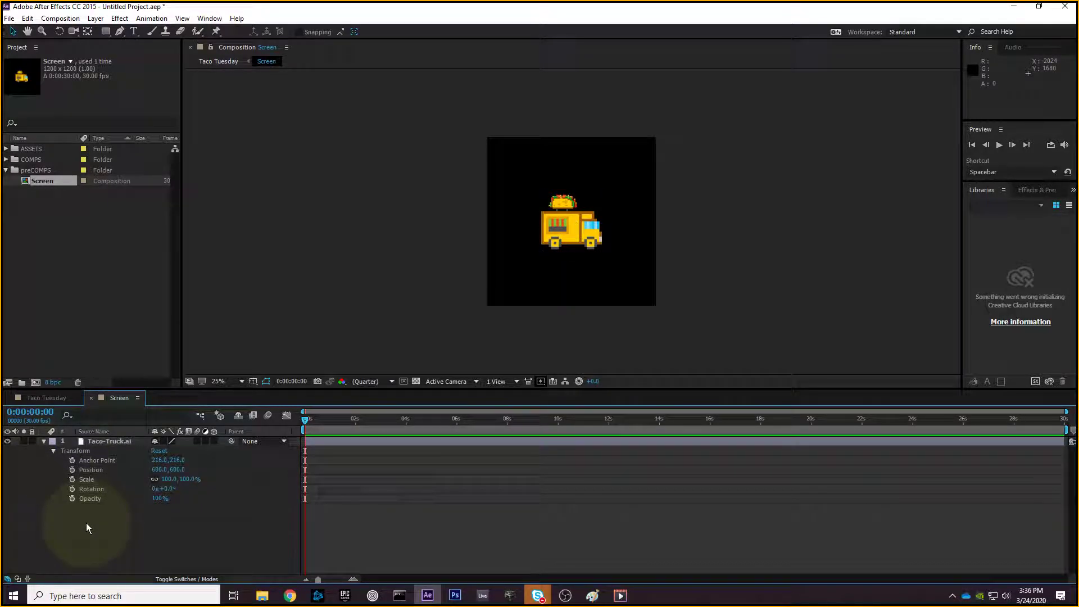
left_click(96, 469)
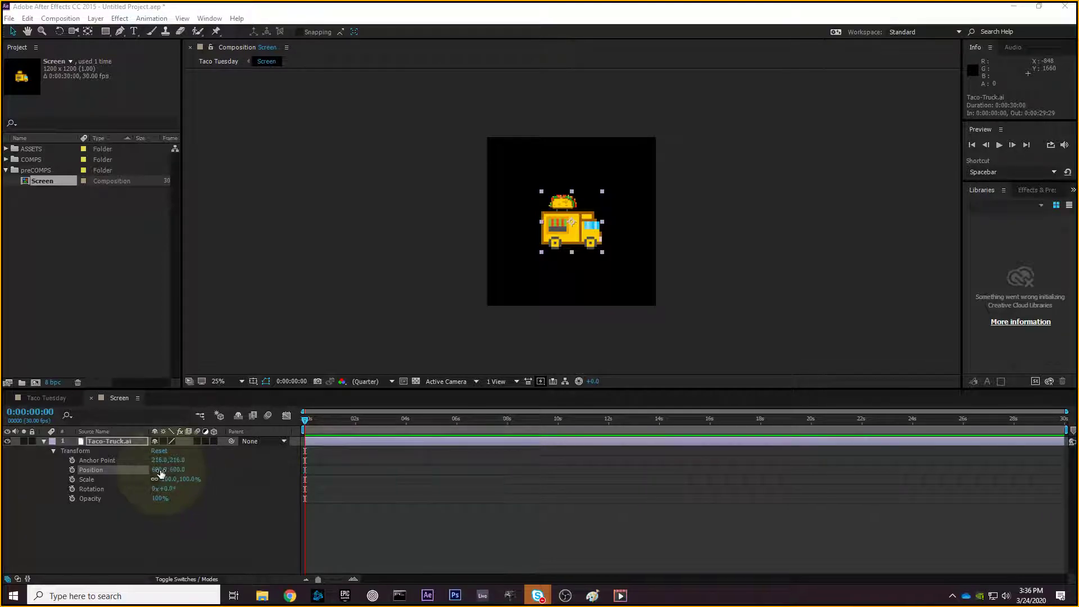
left_click(160, 468)
type("0")
key("Tab")
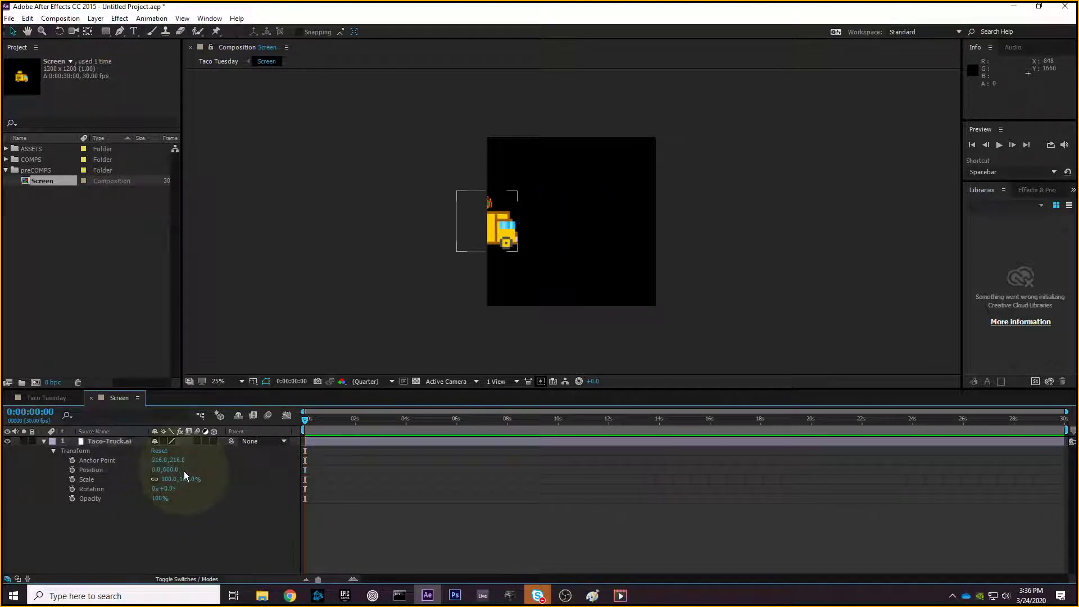
type("0")
key("Return")
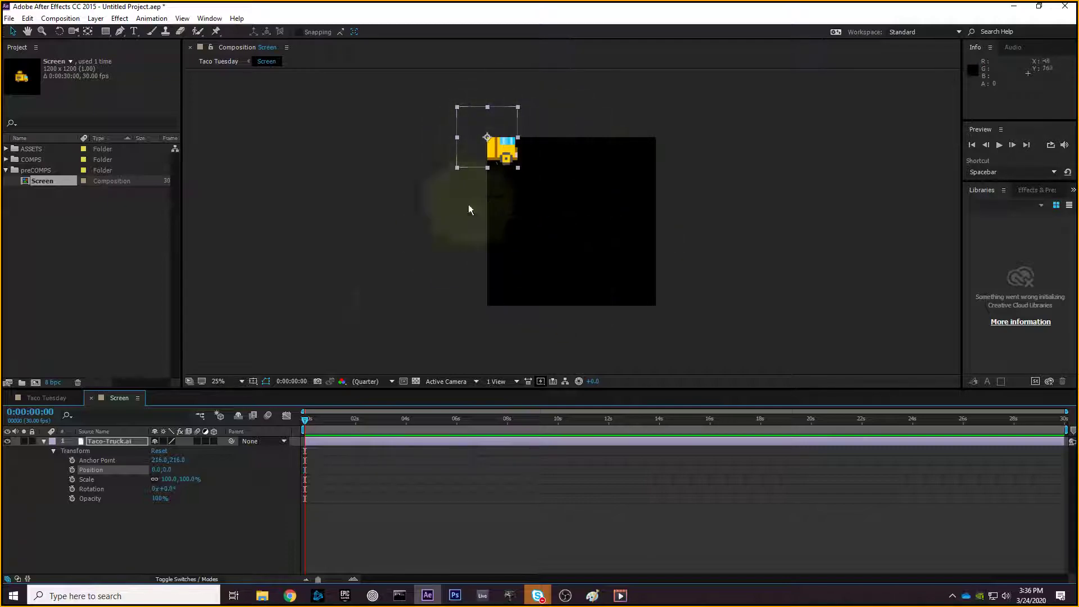
type("00")
key("Tab")
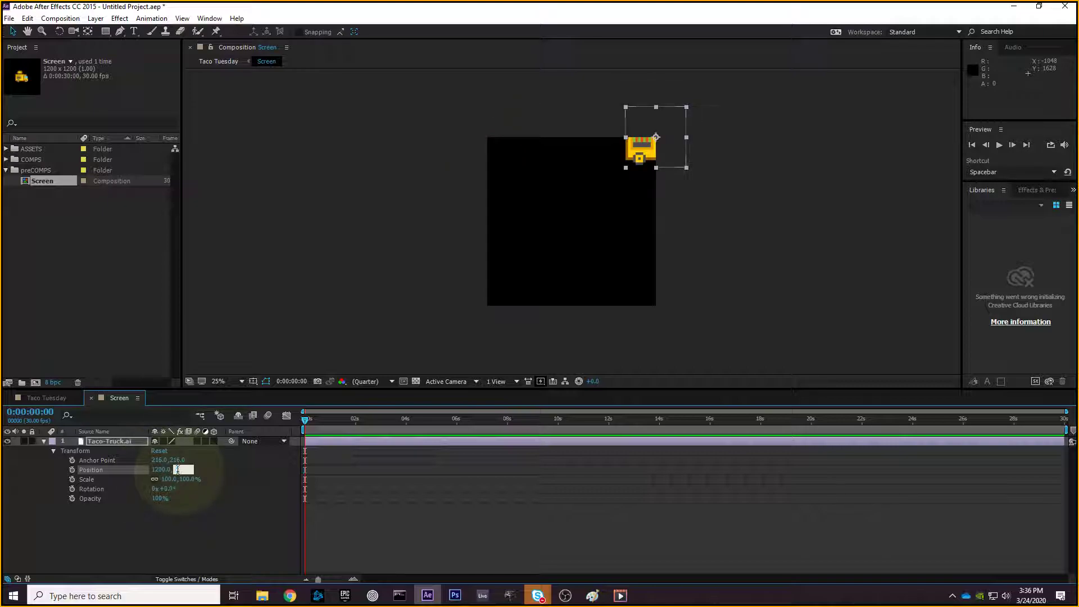
key("BackSpace")
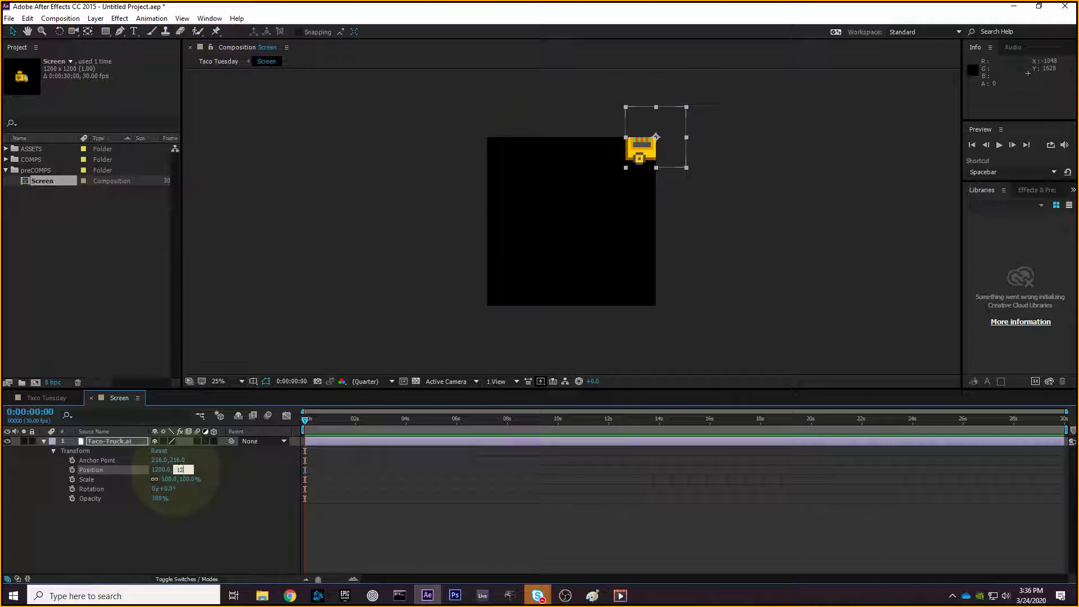
type("1200")
key("Return")
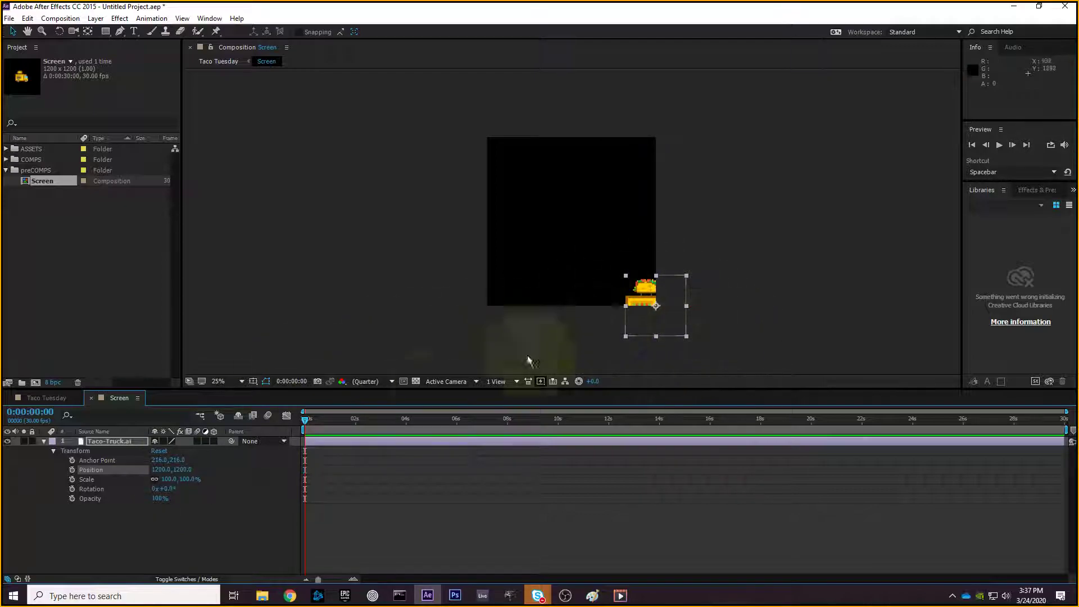
type("0")
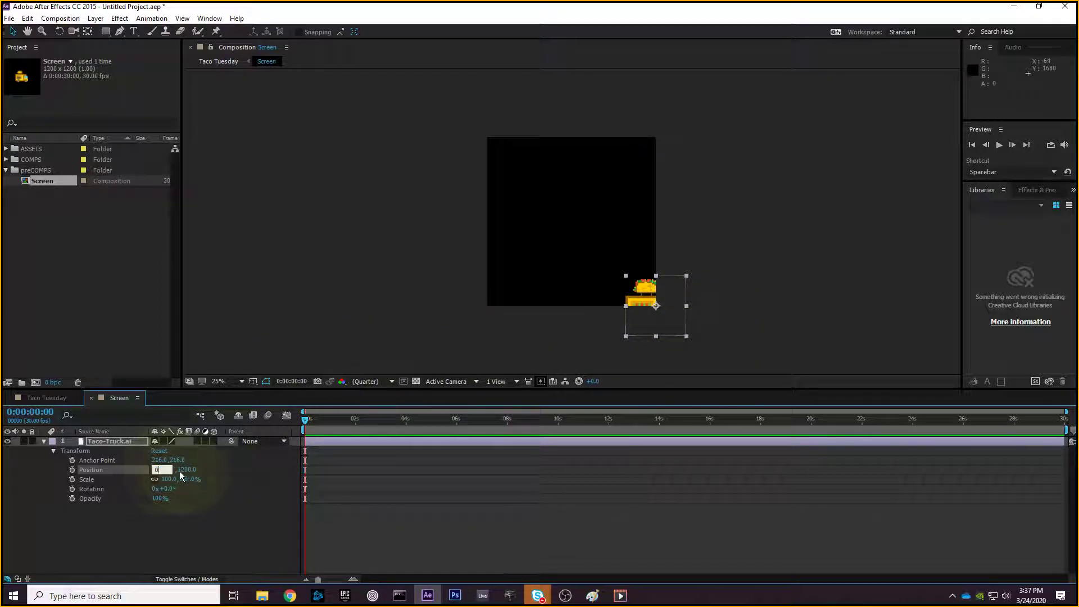
key("Return")
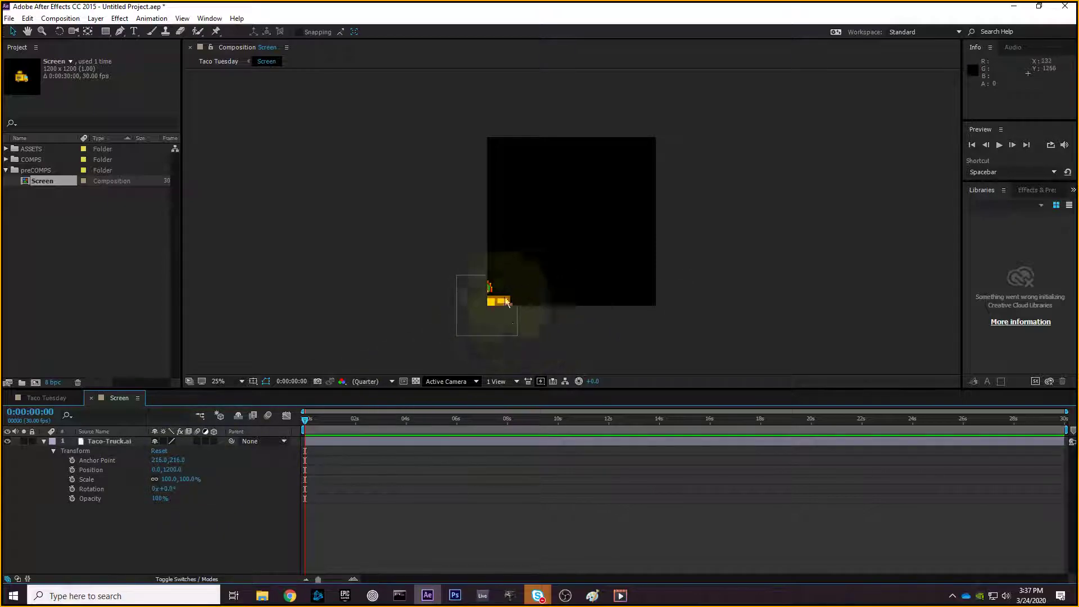
left_click(153, 471)
type("1200")
left_click(183, 469)
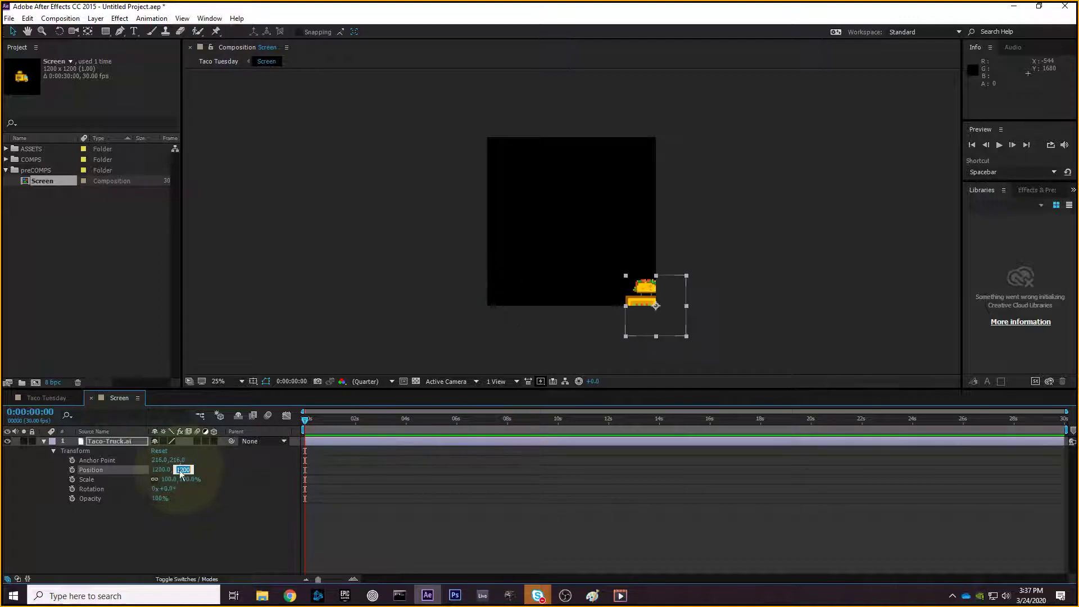
type("0")
key("Return")
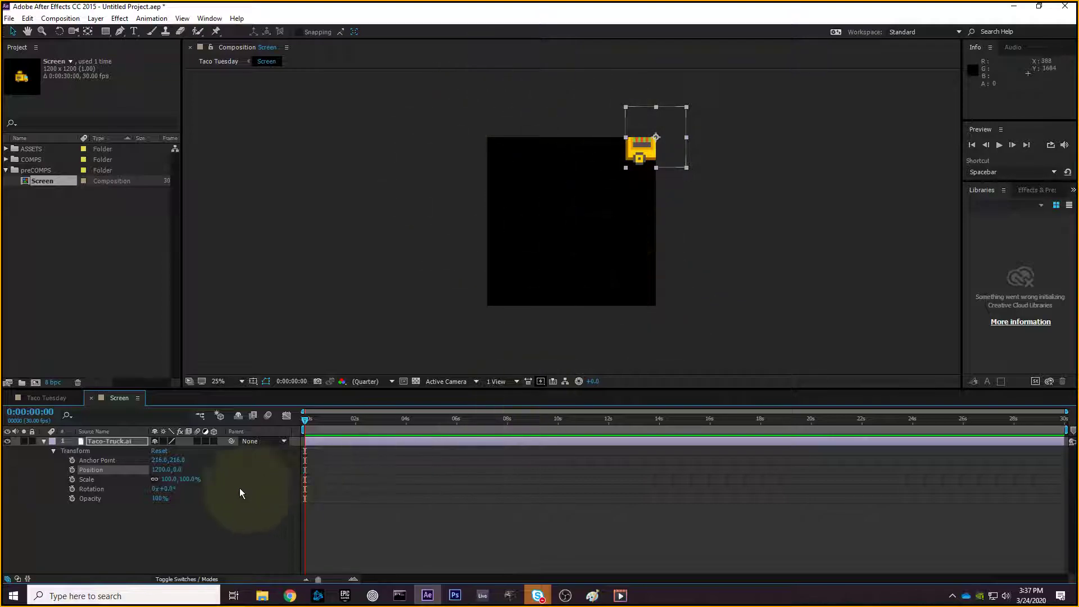
type("0")
key("Return")
left_click(173, 471)
type("600")
key("Return")
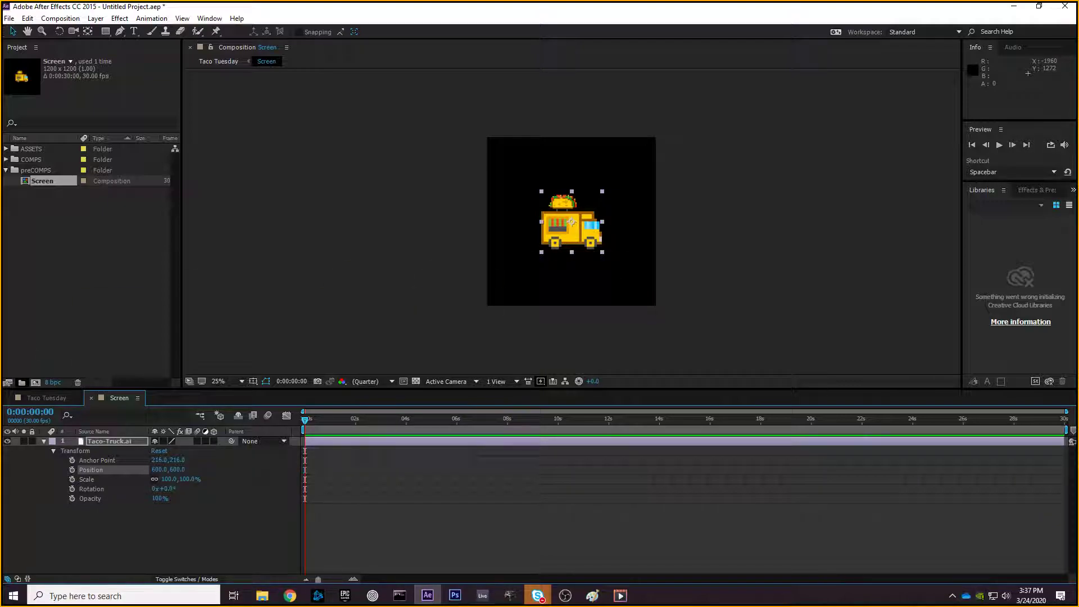
- Move the Taco-Truck layer to about 341, 529, then collapse its Transform properties
key("alt+Tab")
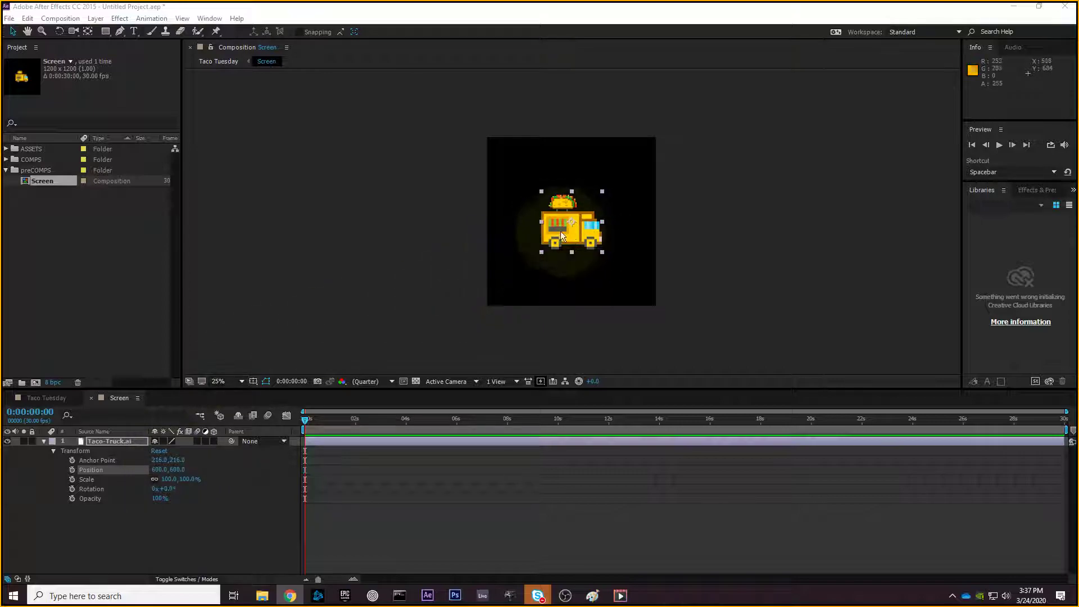
left_click(31, 62)
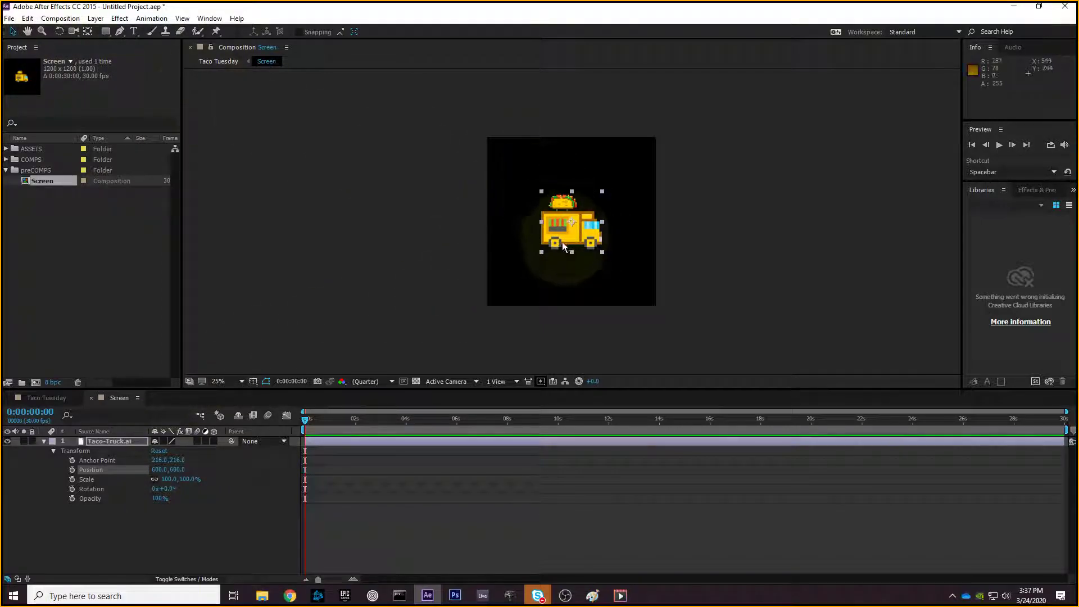
mouse_move(563, 242)
left_mouse_down()
mouse_move(543, 231)
mouse_move(599, 259)
mouse_move(597, 275)
mouse_move(514, 216)
mouse_move(530, 203)
mouse_move(550, 243)
left_mouse_up()
mouse_move(159, 470)
left_mouse_down()
mouse_move(275, 473)
mouse_move(61, 510)
mouse_move(139, 492)
mouse_move(461, 500)
mouse_move(498, 484)
mouse_move(16, 502)
mouse_move(702, 493)
mouse_move(753, 518)
mouse_move(59, 491)
mouse_move(593, 504)
mouse_move(365, 503)
mouse_move(205, 541)
mouse_move(112, 520)
mouse_move(88, 554)
mouse_move(22, 556)
mouse_move(151, 498)
mouse_move(181, 469)
mouse_move(240, 469)
mouse_move(67, 475)
mouse_move(264, 457)
mouse_move(101, 482)
mouse_move(305, 460)
mouse_move(46, 501)
mouse_move(180, 481)
mouse_move(157, 474)
mouse_move(444, 458)
mouse_move(177, 475)
mouse_move(217, 457)
mouse_move(326, 457)
mouse_move(292, 430)
mouse_move(143, 469)
mouse_move(360, 470)
mouse_move(155, 469)
left_mouse_up()
left_click_drag(525, 253, 539, 222)
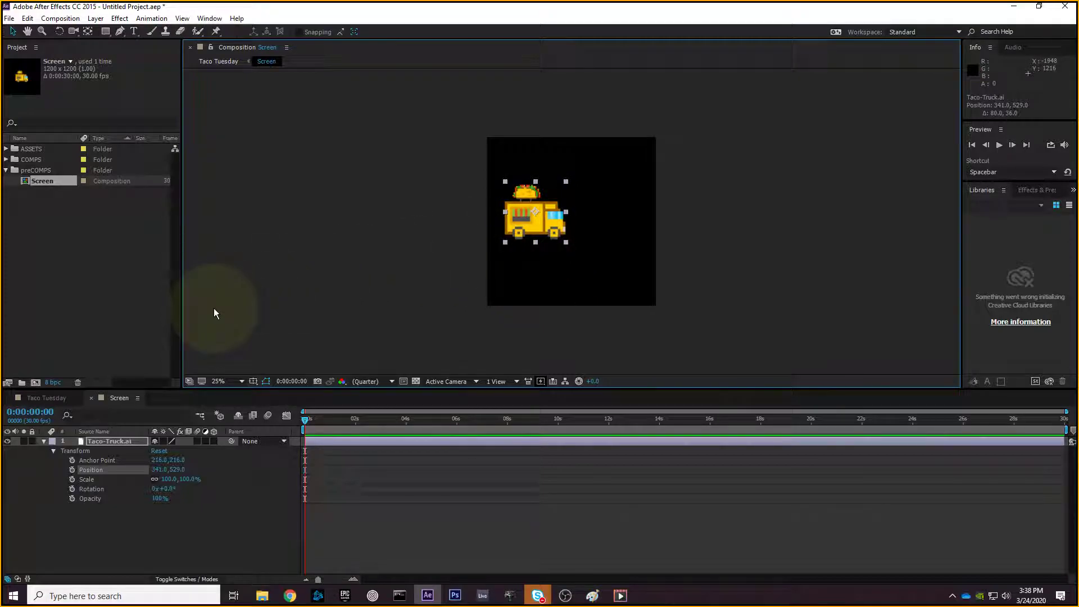
left_click(343, 314)
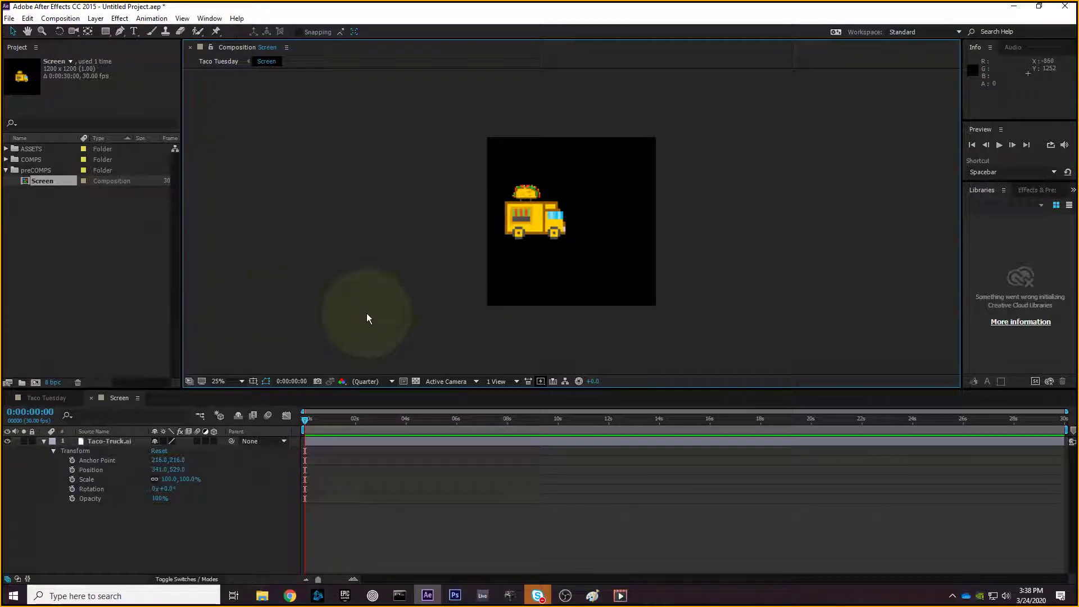
left_click(533, 233)
left_click(44, 442)
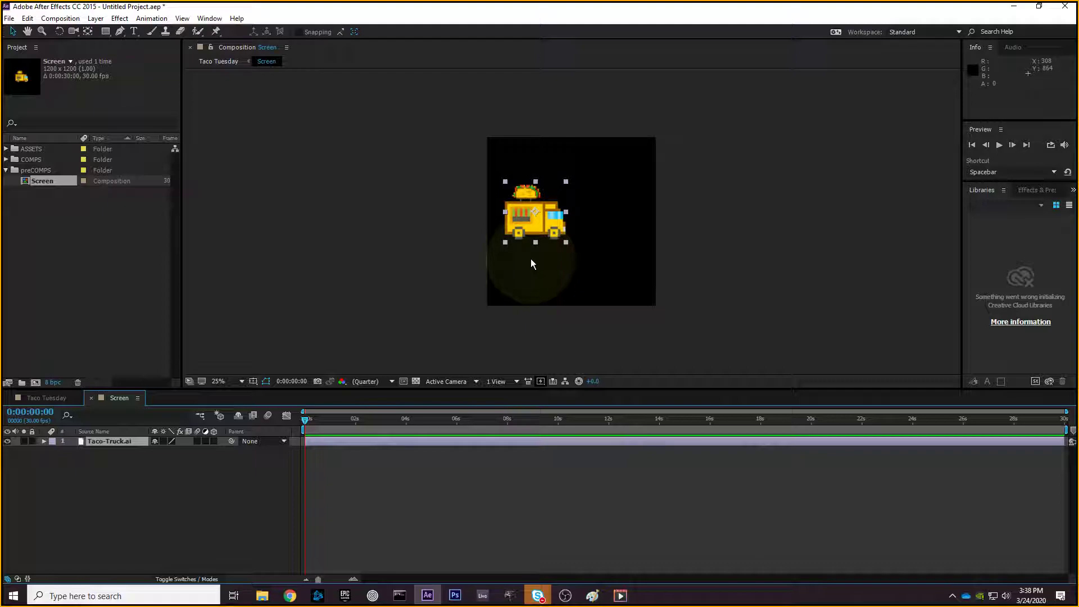
- Duplicate the Taco-Truck layer with Ctrl+D and offset the copy to show both trucks
key("ctrl+d")
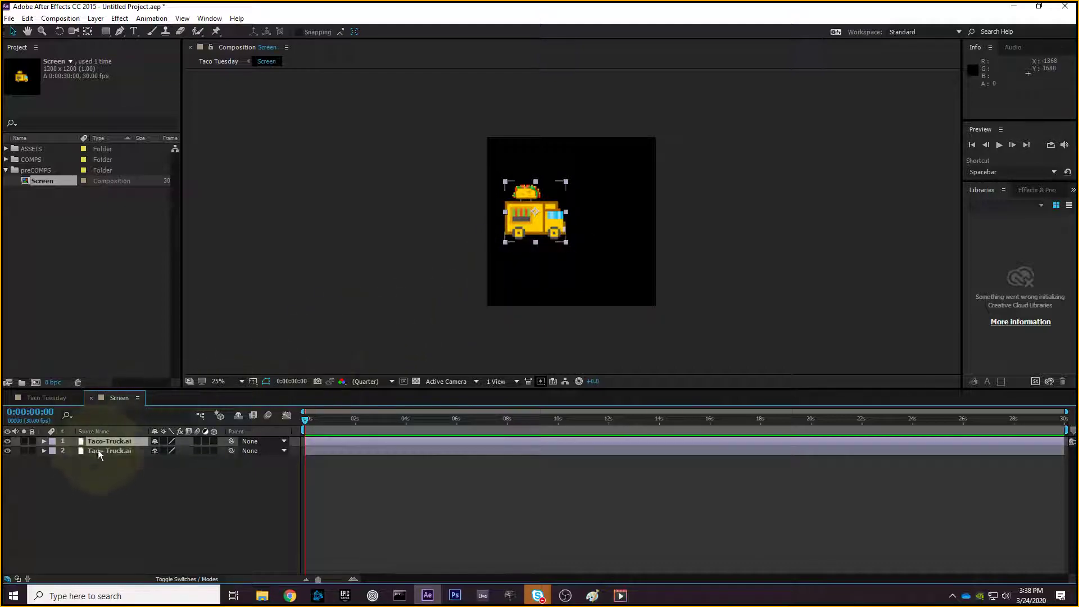
left_click_drag(531, 231, 586, 200)
left_click(544, 221)
left_click(562, 209)
left_click(583, 194)
left_click(534, 225)
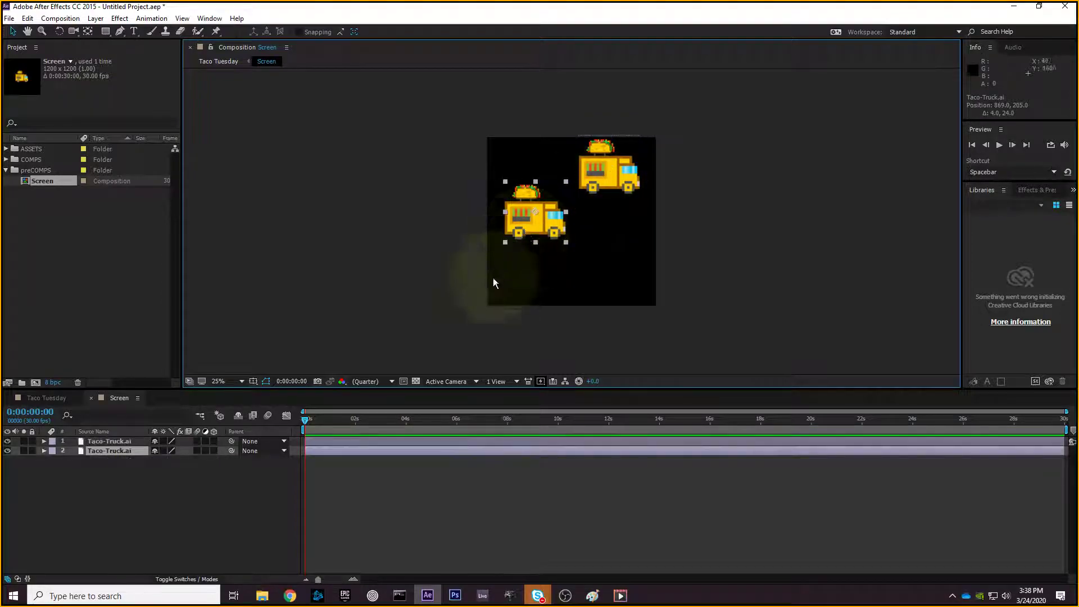
left_click(605, 170)
left_click(200, 495)
left_click(121, 445)
left_click(124, 453)
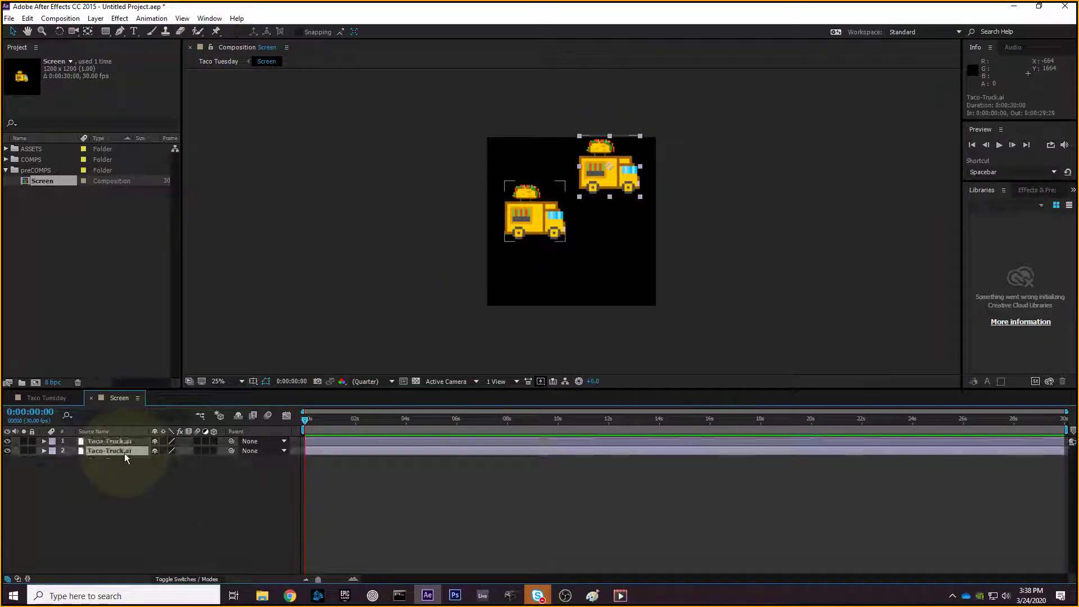
left_click(130, 441)
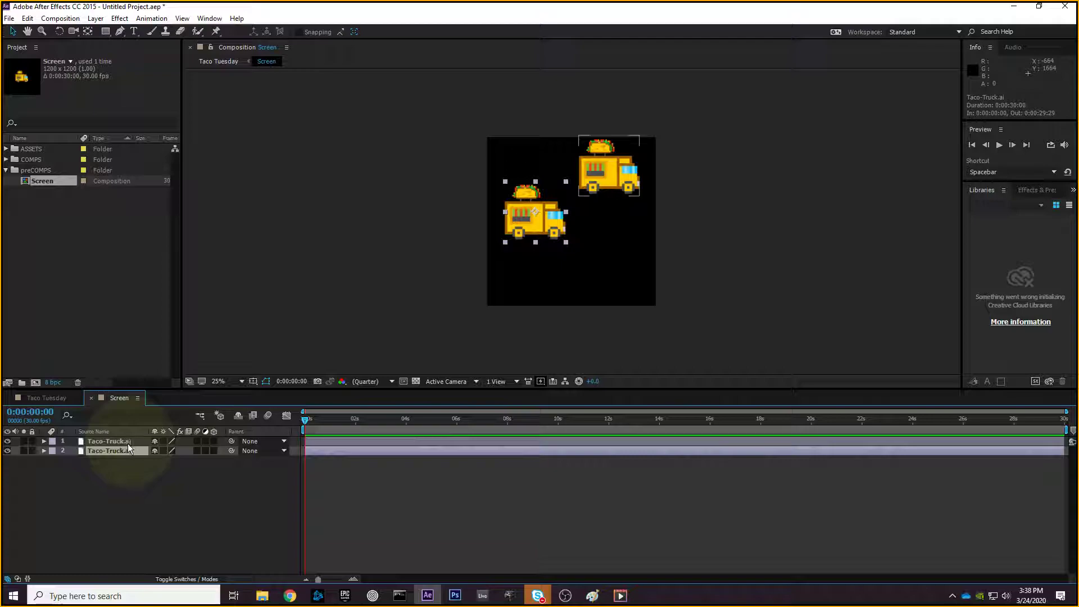
- Parent layer 2's truck to layer 1 and test that the child follows the parent
left_click(261, 451)
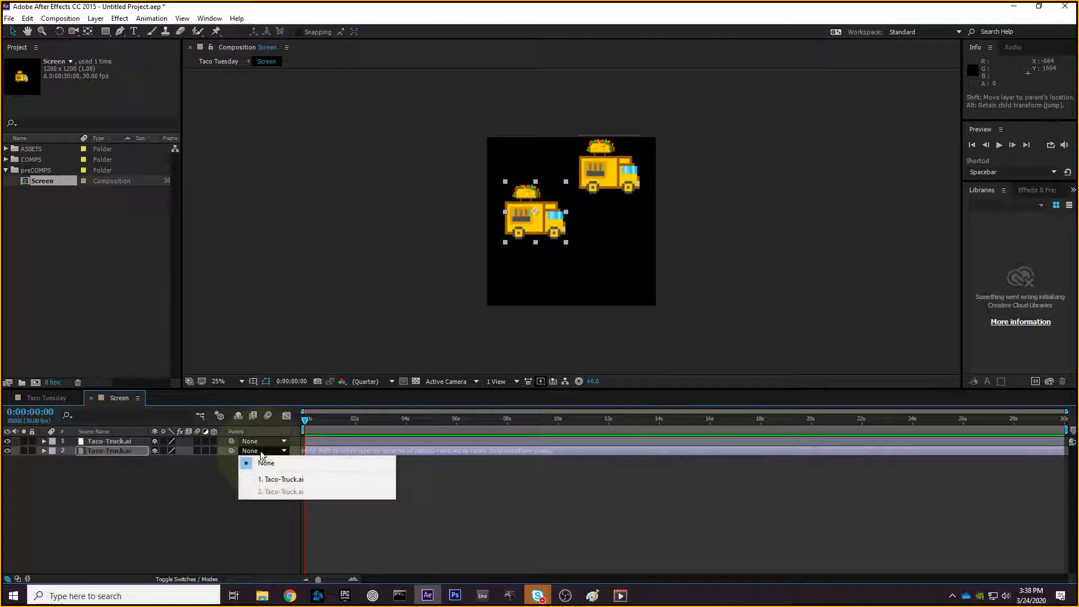
left_click(274, 483)
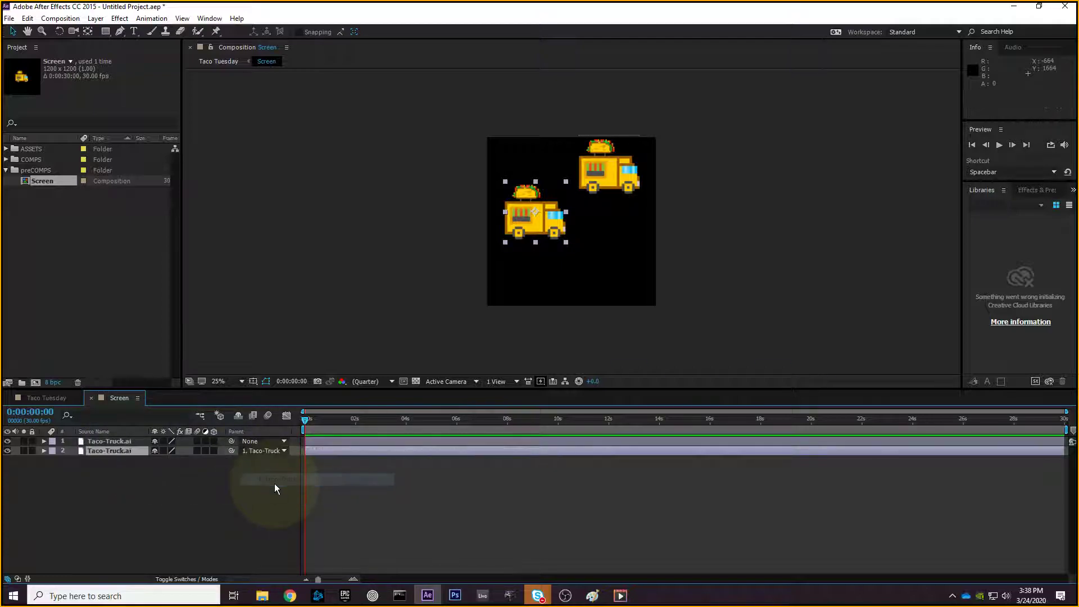
mouse_move(616, 171)
left_mouse_down()
mouse_move(602, 177)
mouse_move(635, 170)
mouse_move(615, 185)
left_mouse_up()
left_click_drag(560, 239, 629, 243)
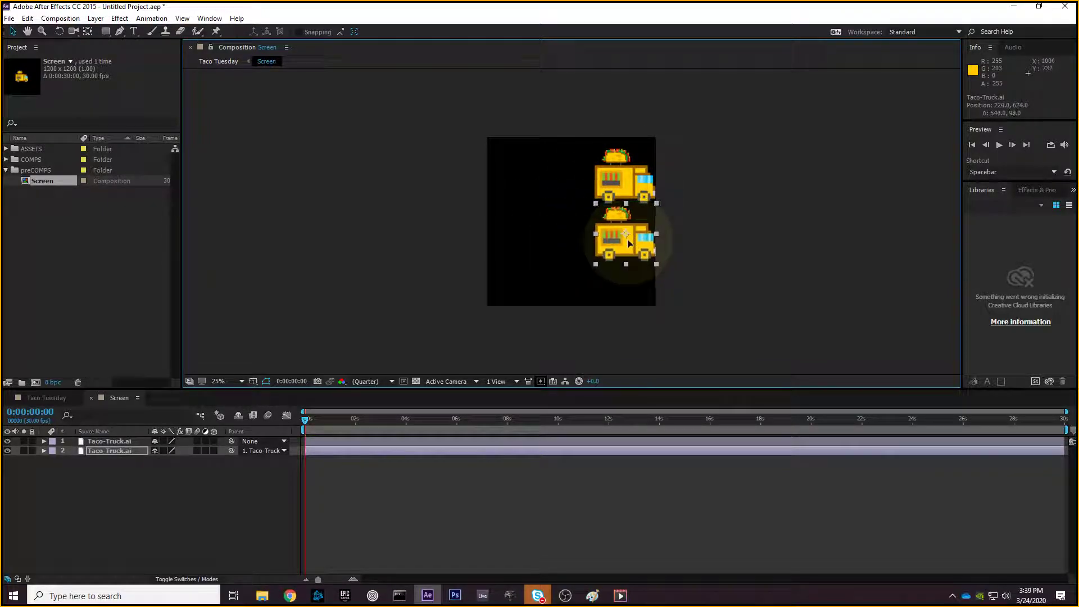
left_click_drag(622, 177, 561, 187)
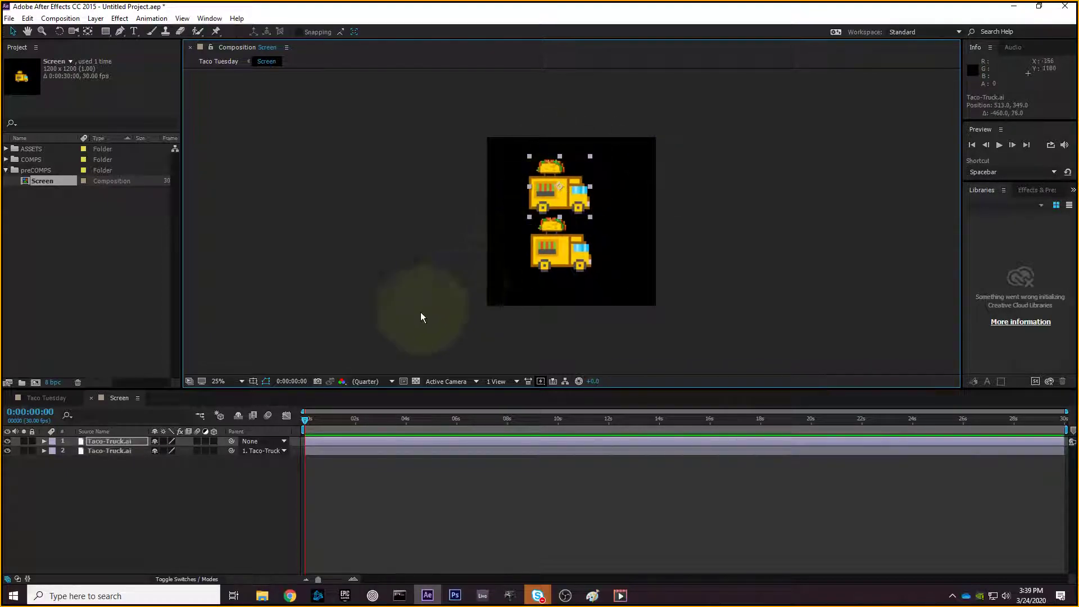
- Reset layer 2's Parent to None, delete the extra truck and move the remaining one near centre
left_click(258, 452)
left_click(260, 458)
mouse_move(557, 194)
left_mouse_down()
mouse_move(538, 173)
mouse_move(560, 159)
mouse_move(548, 169)
mouse_move(567, 193)
left_mouse_up()
key("Delete")
left_click_drag(578, 258, 589, 235)
- Set the truck's Position to 600, 600
left_click(44, 442)
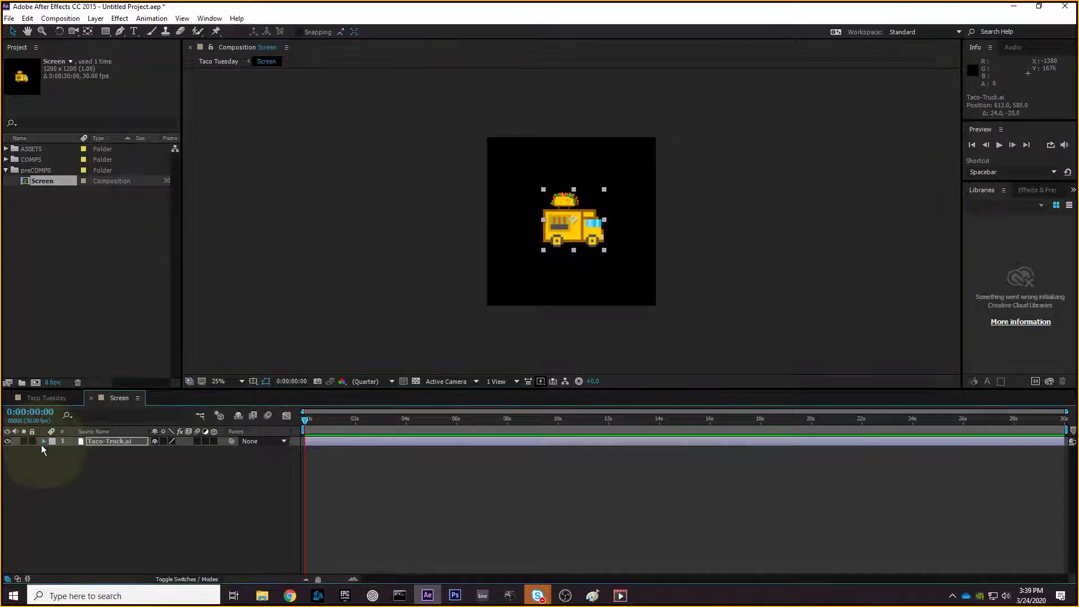
left_click(163, 472)
type("600")
left_click(178, 469)
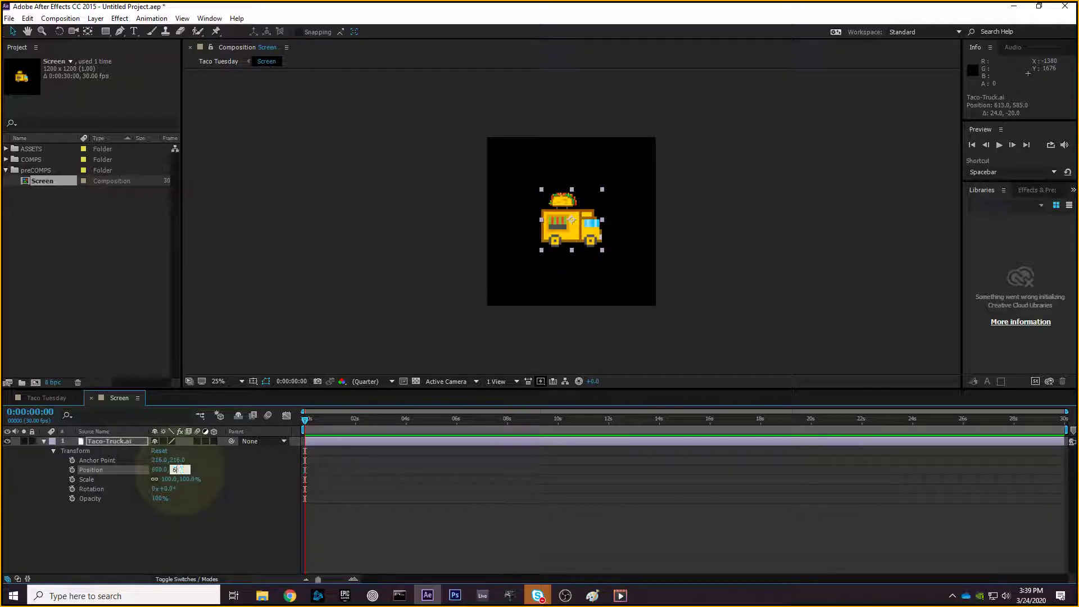
type("600")
key("Return")
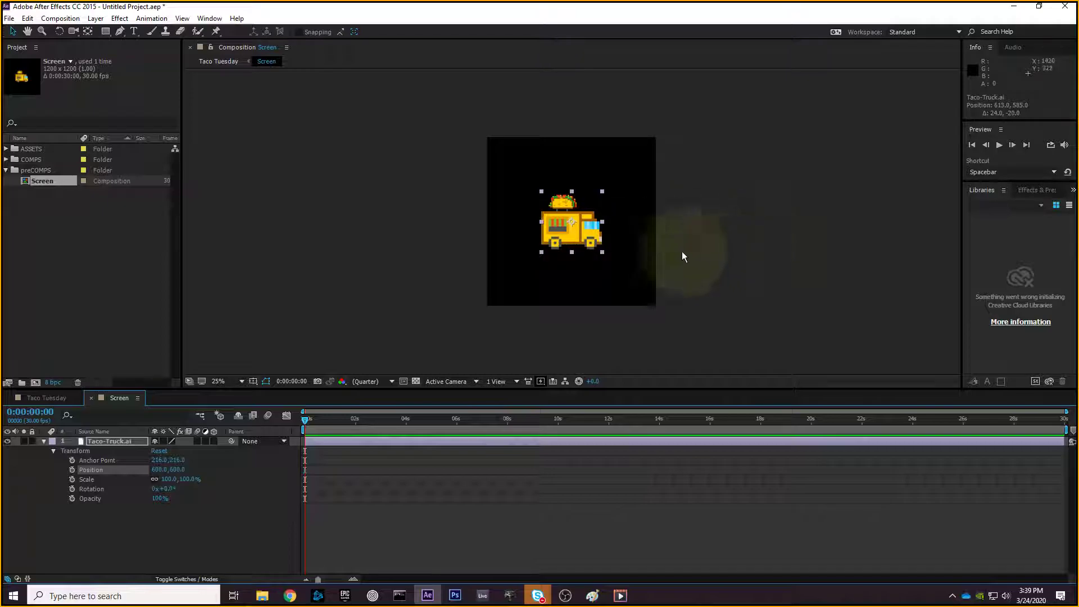
- Move the truck left of centre and drag a corner handle to scale it to about 63%
left_click_drag(576, 231, 527, 232)
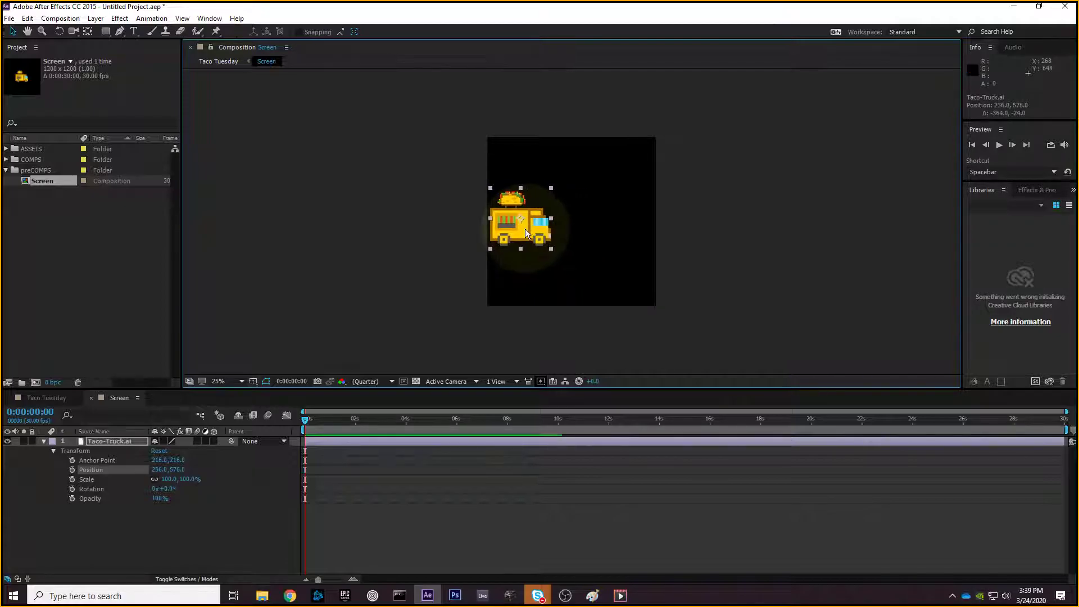
left_click(544, 194)
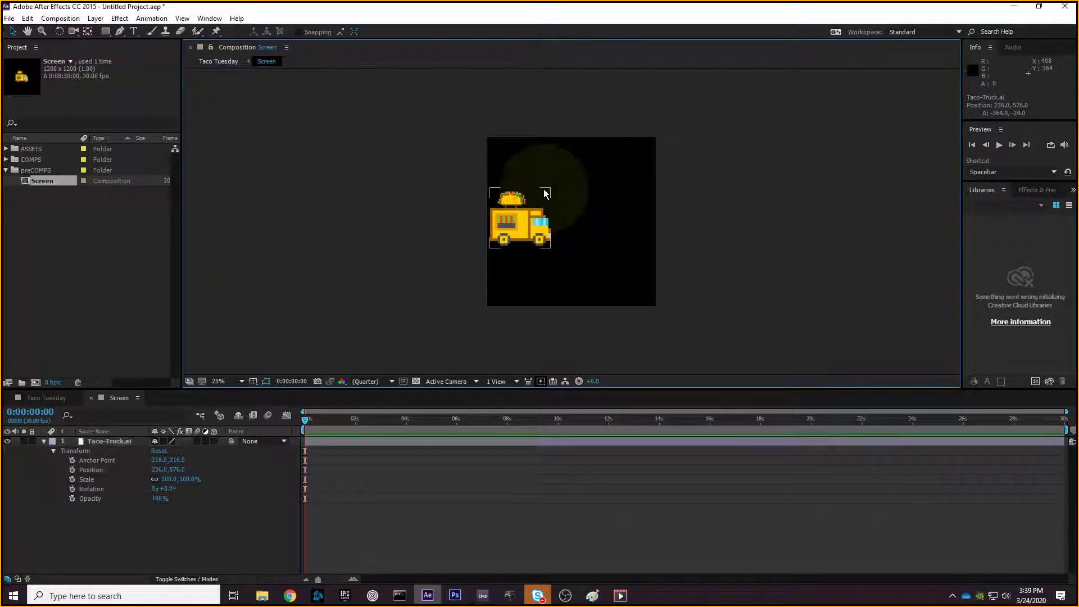
left_click_drag(551, 189, 522, 225)
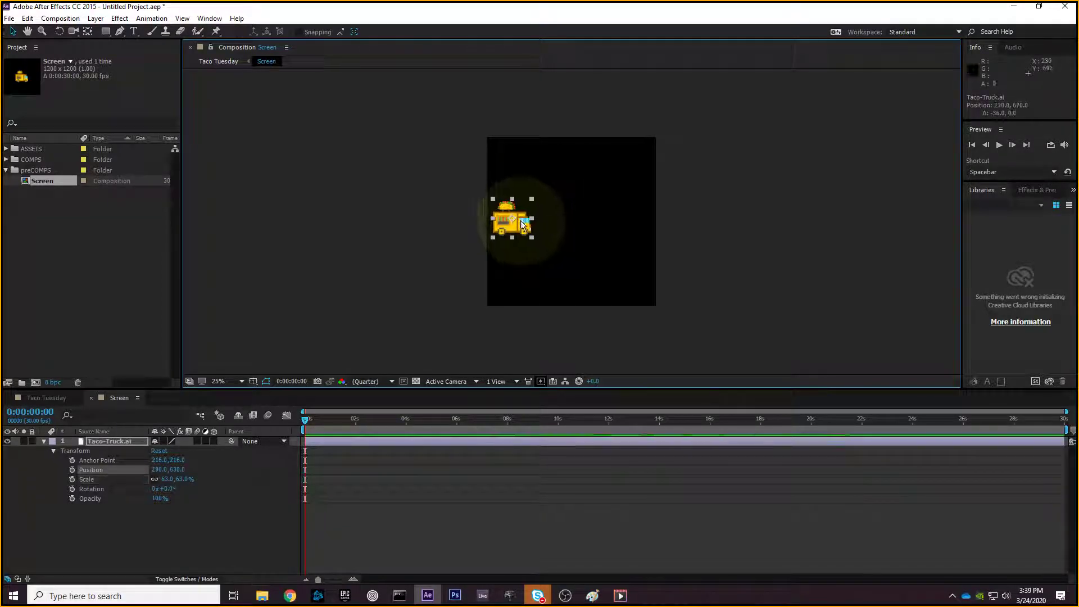
- Make four copies of the taco truck and spread the five trucks around the viewer
key("ctrl+d")
key("ctrl+d")
key("ctrl+d")
key("ctrl+d")
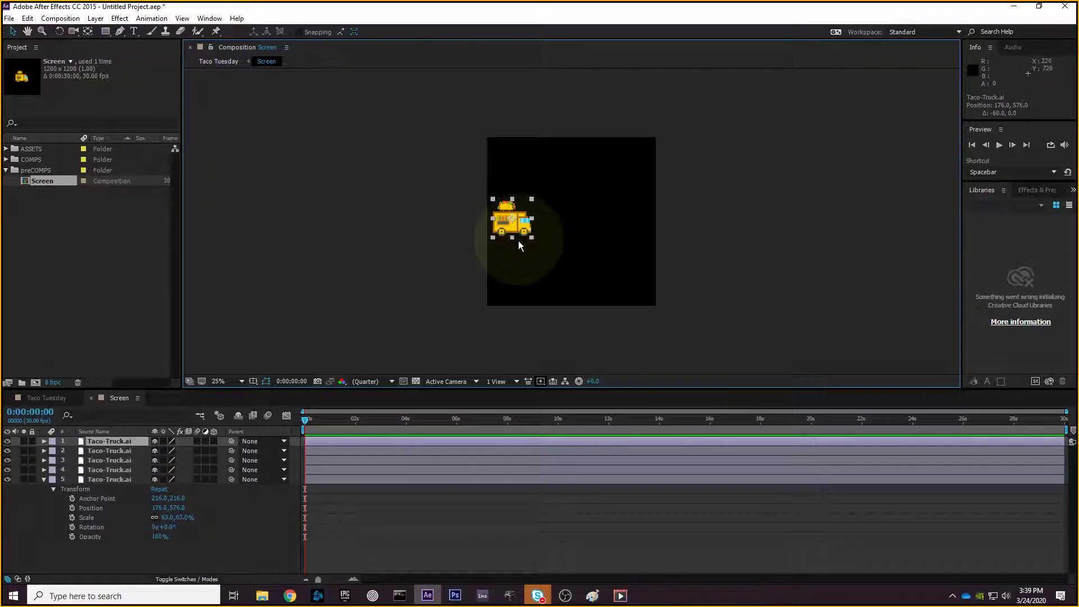
left_click_drag(518, 233, 632, 229)
left_click_drag(520, 225, 589, 219)
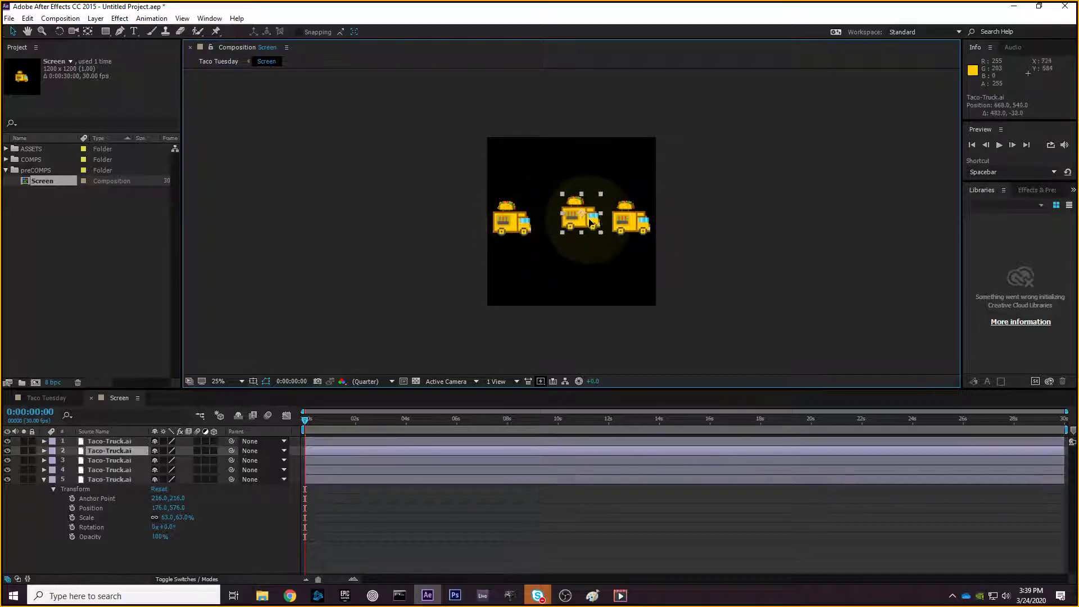
left_click_drag(525, 228, 547, 182)
left_click(581, 217)
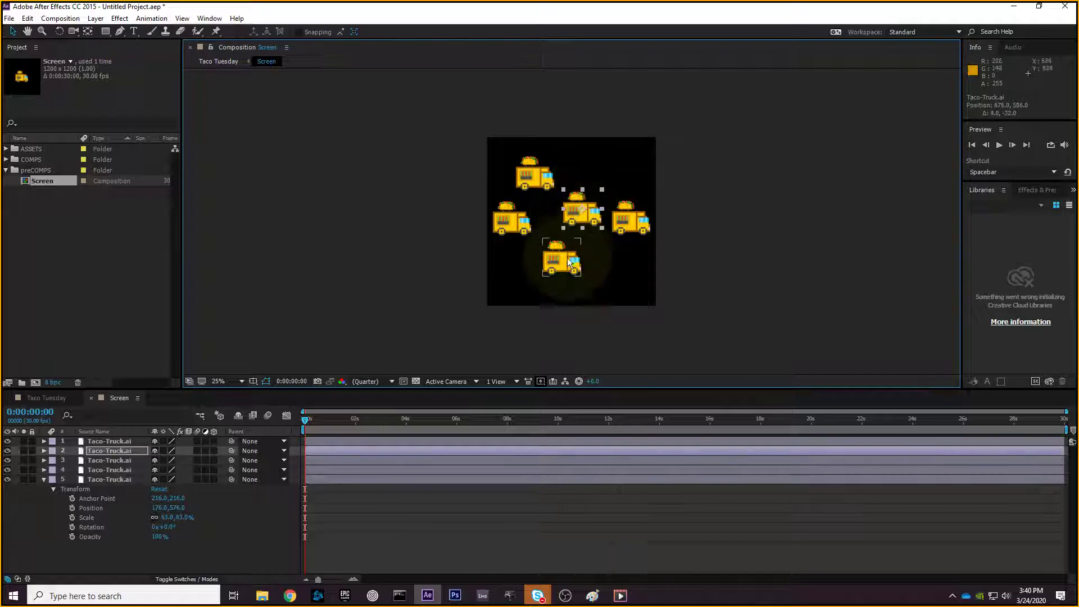
left_click_drag(586, 272, 590, 272)
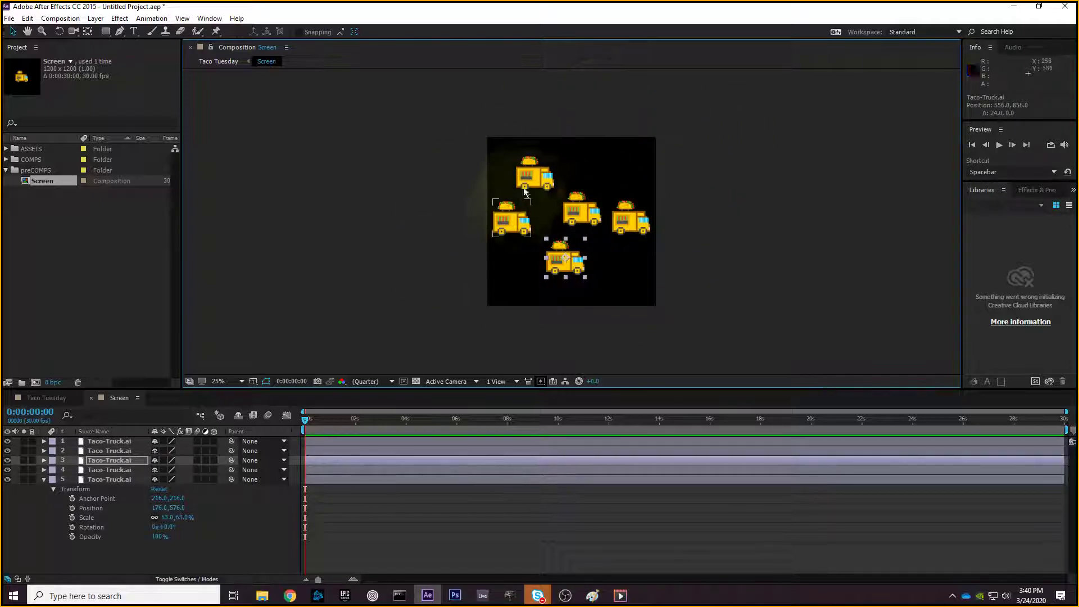
left_click(676, 218)
- Marquee-select all five trucks, scale them to 33.3%, and line them up in a row
left_click_drag(754, 92, 377, 343)
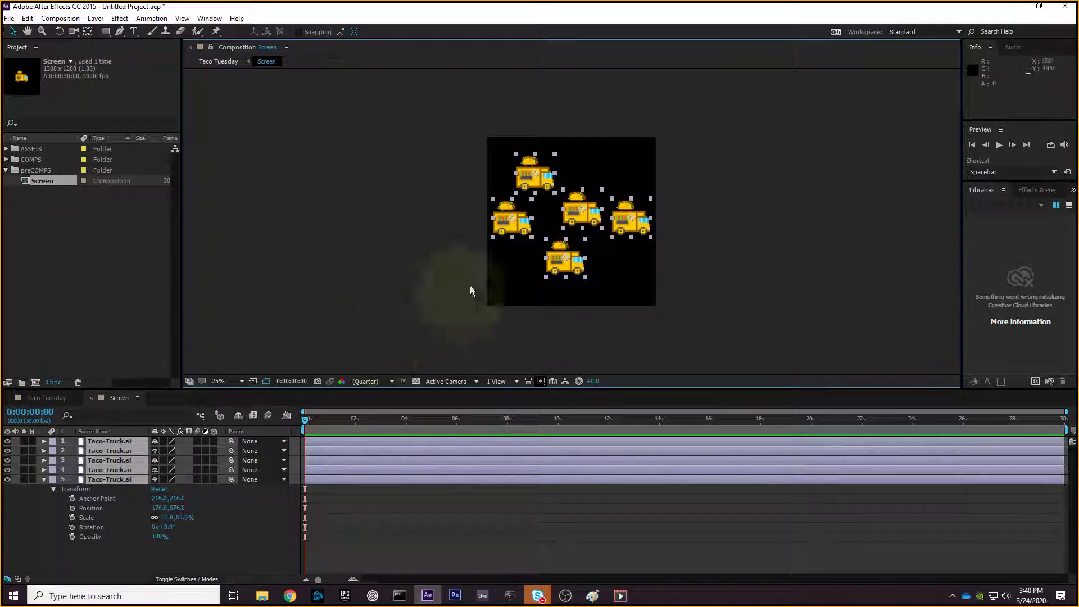
left_click_drag(651, 199, 642, 204)
left_click(706, 215)
left_click_drag(540, 184, 601, 215)
left_click(624, 214)
- Undo the accidental stretch and drag the trucks out of the row to staggered positions
key("ctrl+z")
left_click_drag(577, 264, 652, 224)
left_click(702, 229)
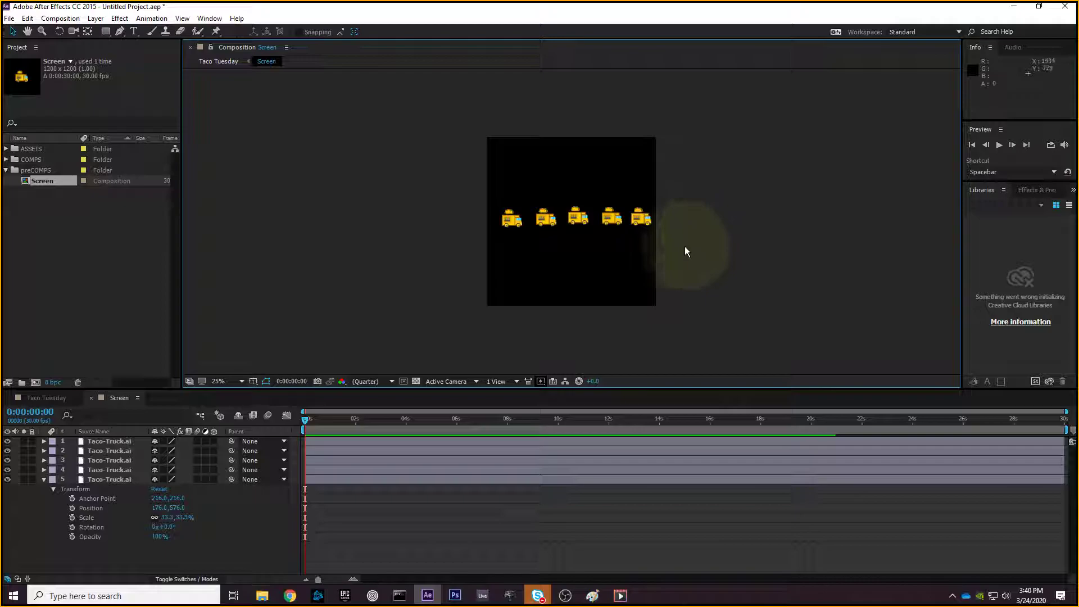
left_click_drag(576, 223, 552, 189)
mouse_move(613, 219)
left_mouse_down()
mouse_move(601, 212)
mouse_move(633, 189)
left_mouse_up()
left_click_drag(720, 124, 447, 311)
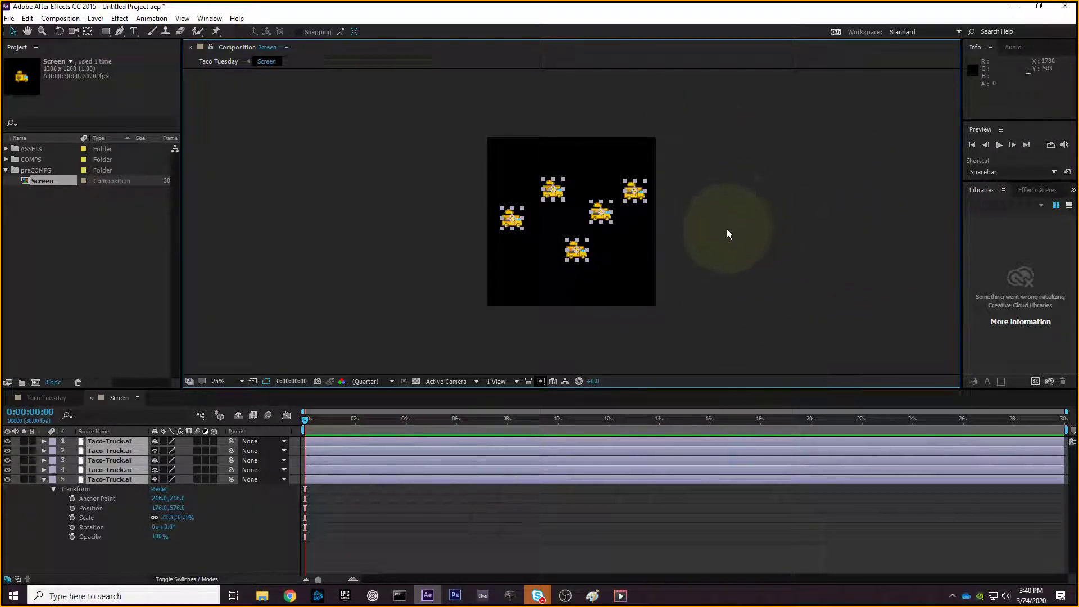
- Marquee-select all five scattered trucks together
left_click_drag(749, 102, 412, 339)
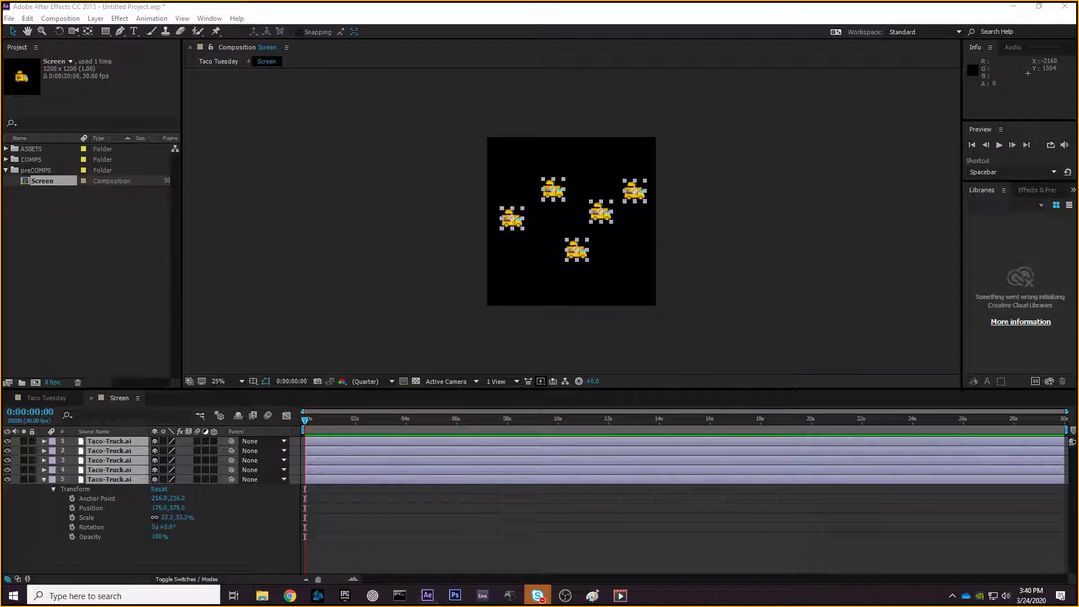
left_click_drag(776, 121, 457, 307)
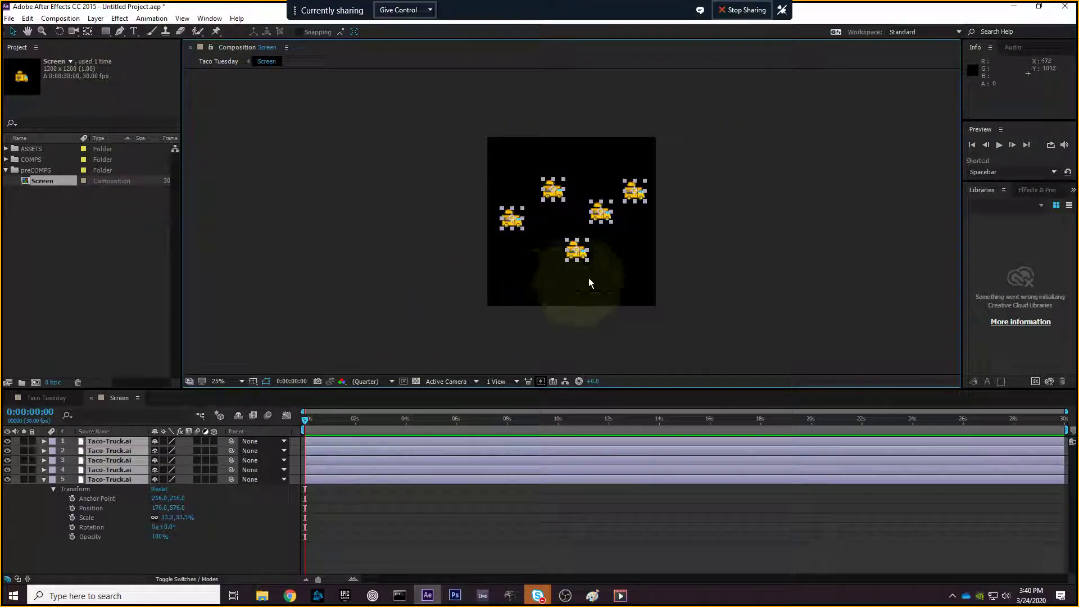
left_click_drag(757, 133, 434, 335)
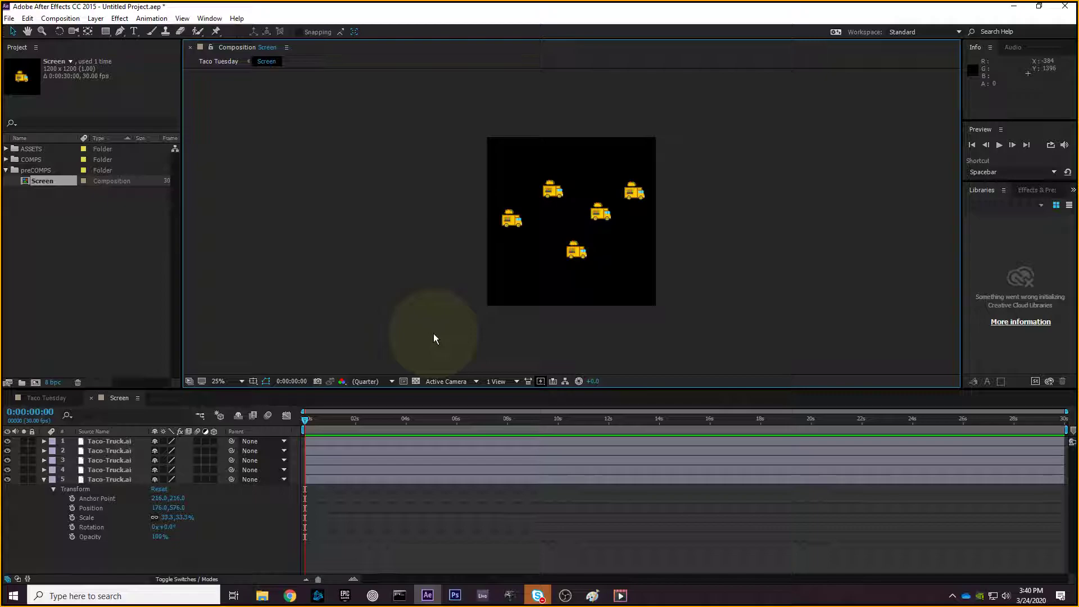
left_click_drag(821, 118, 507, 308)
left_click(813, 227)
left_click_drag(832, 110, 464, 272)
left_click_drag(707, 136, 449, 298)
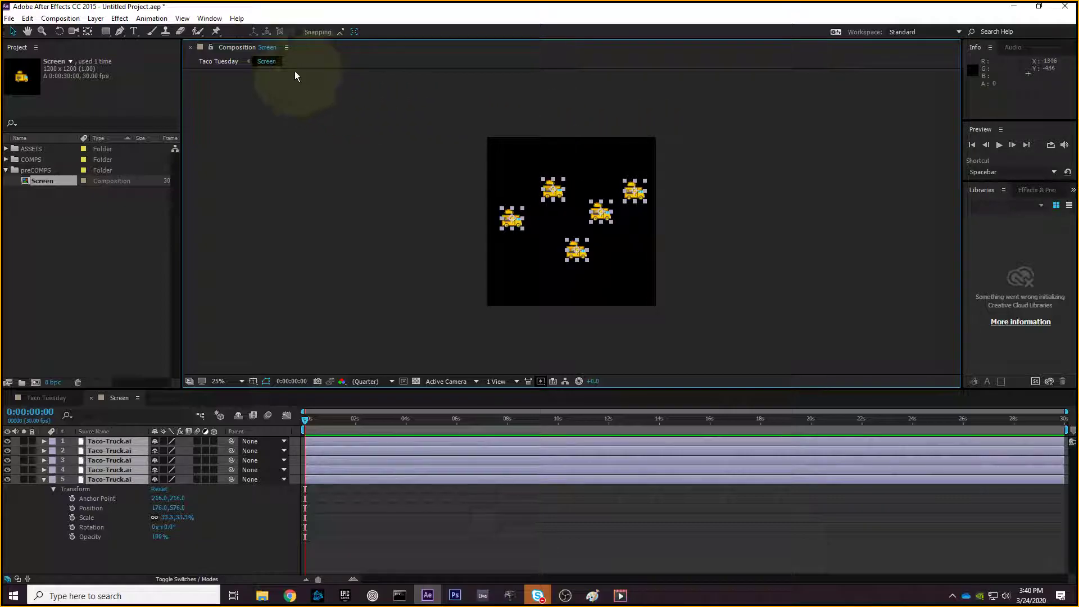
left_click(211, 18)
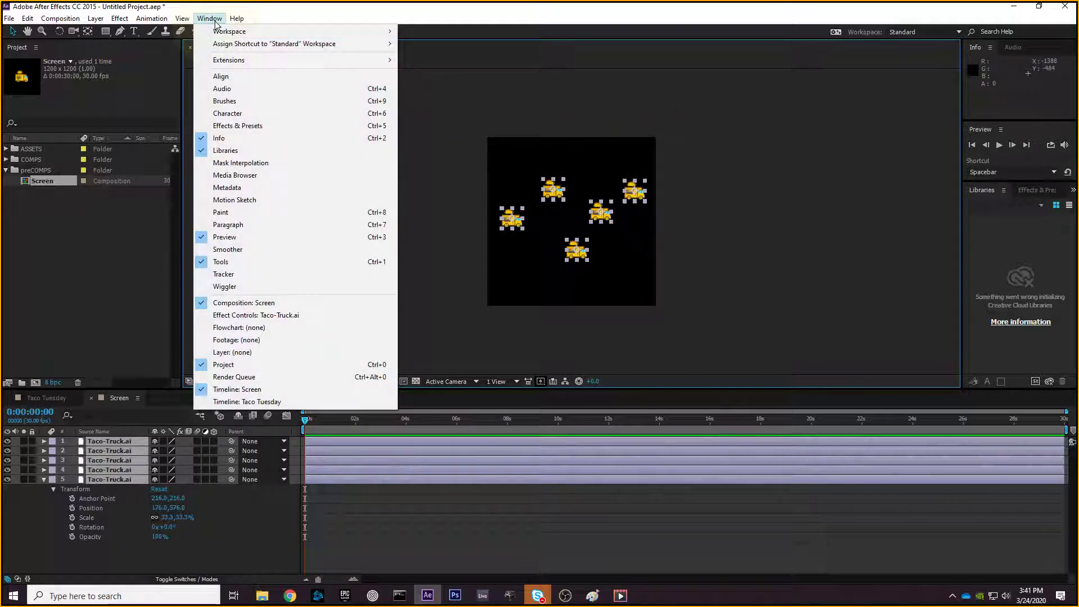
- Open the Align panel, dock it into the Info panel group, and marquee-select the five trucks
left_click(219, 76)
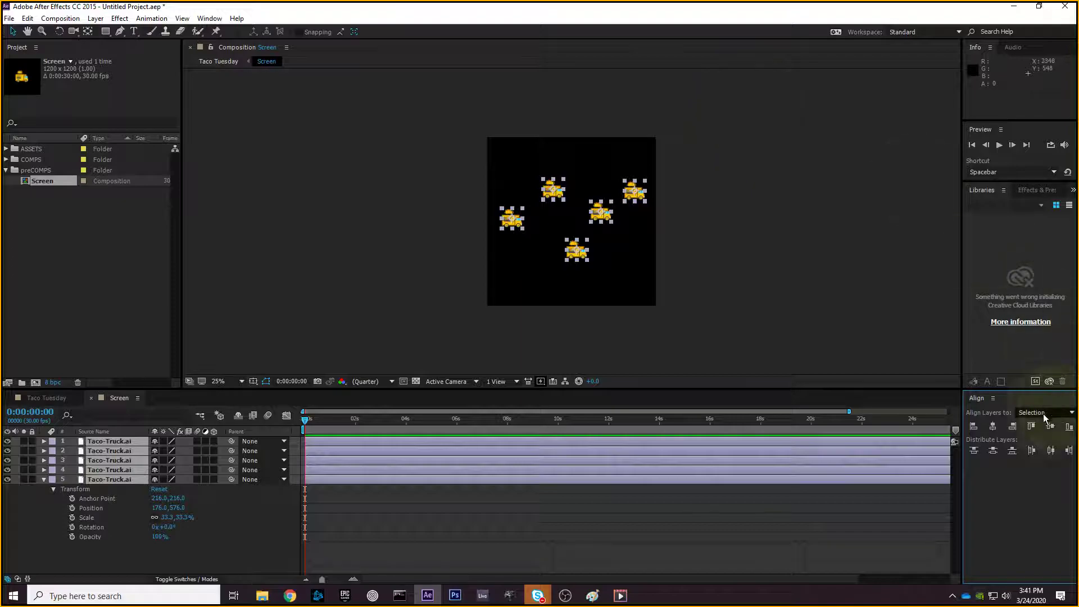
left_click_drag(984, 403, 1009, 45)
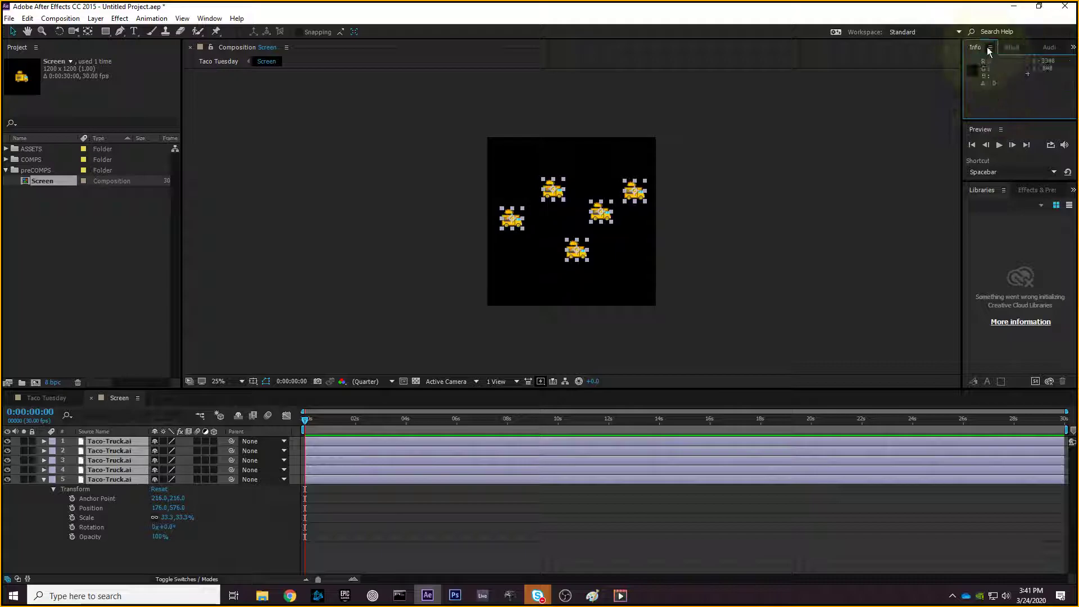
left_click(987, 48)
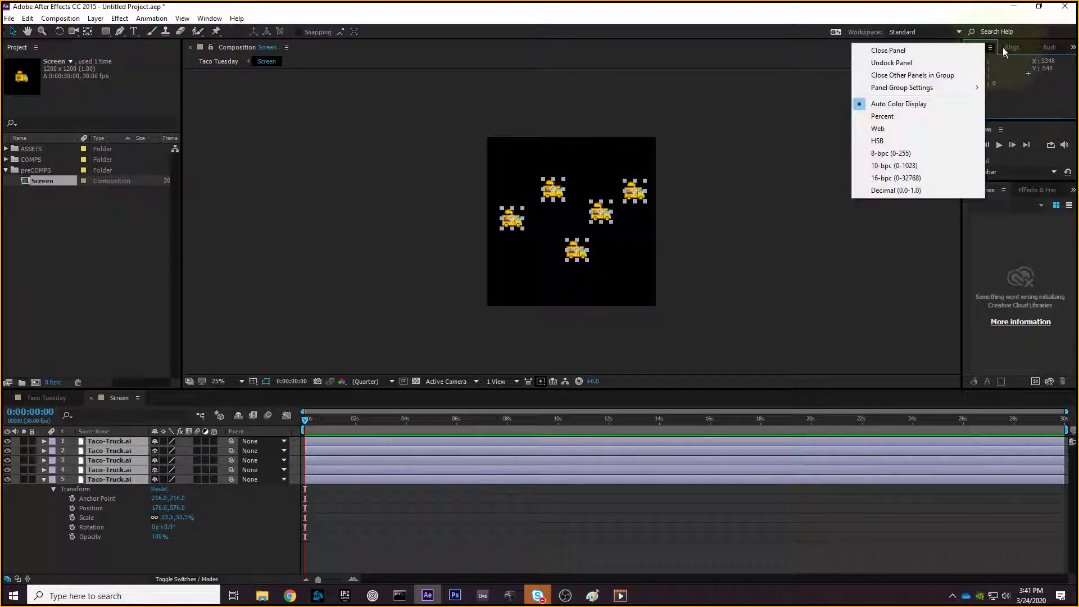
left_click(1011, 46)
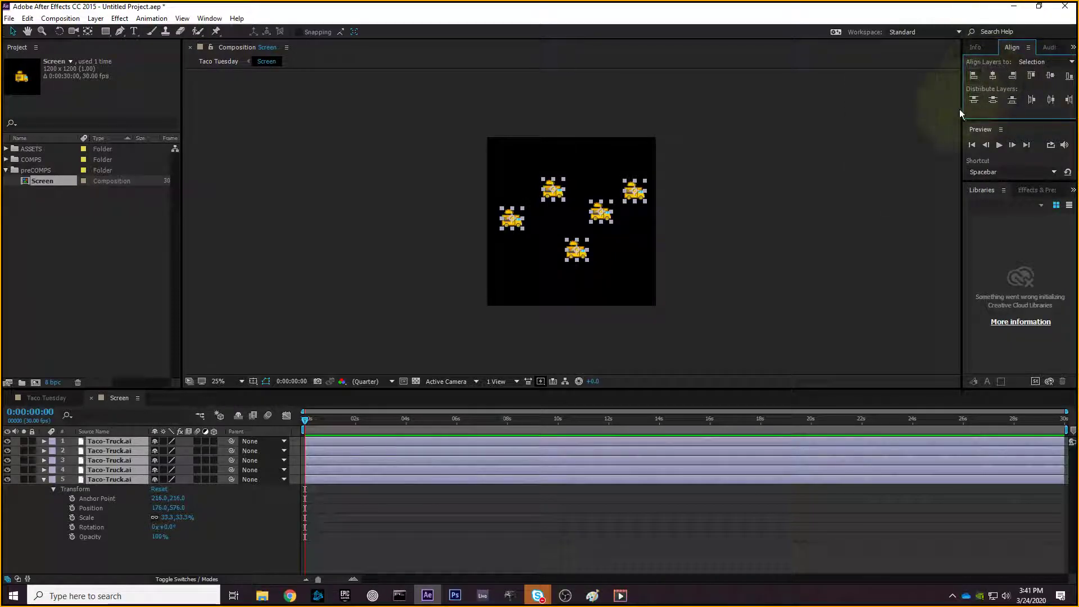
left_click_drag(775, 91, 443, 318)
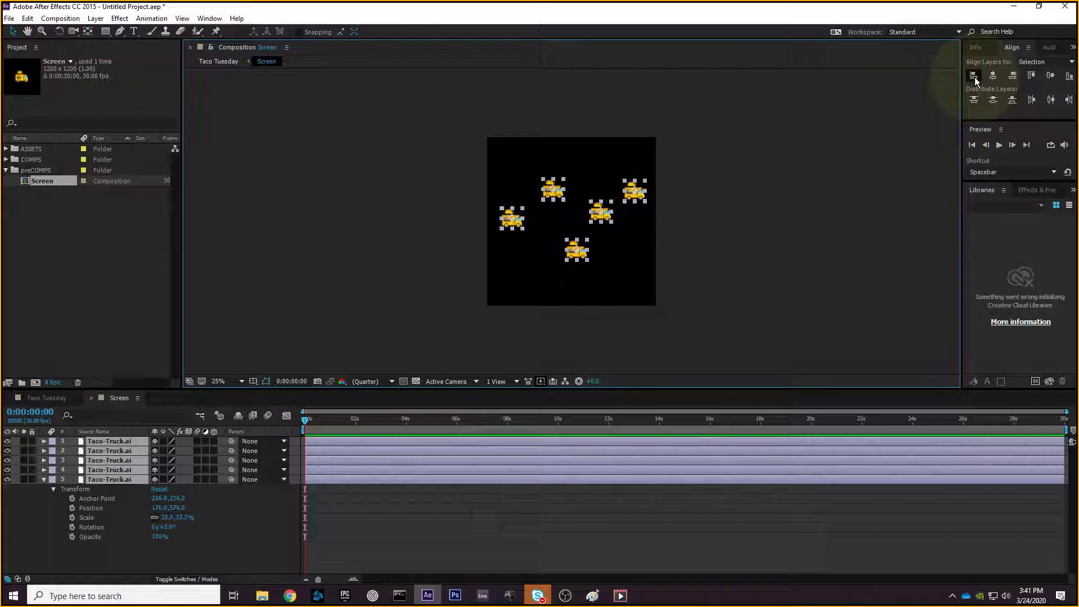
- Test left-edge and right-edge alignment on the trucks, undoing each, with the view zoomed to 50%
left_click(975, 76)
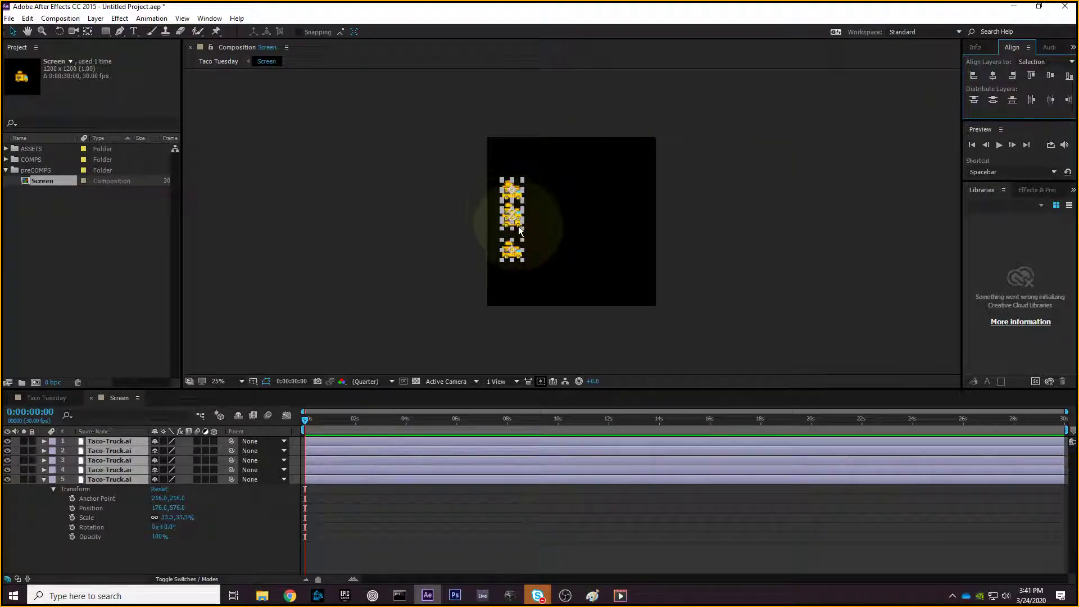
key("ctrl+z")
key("period")
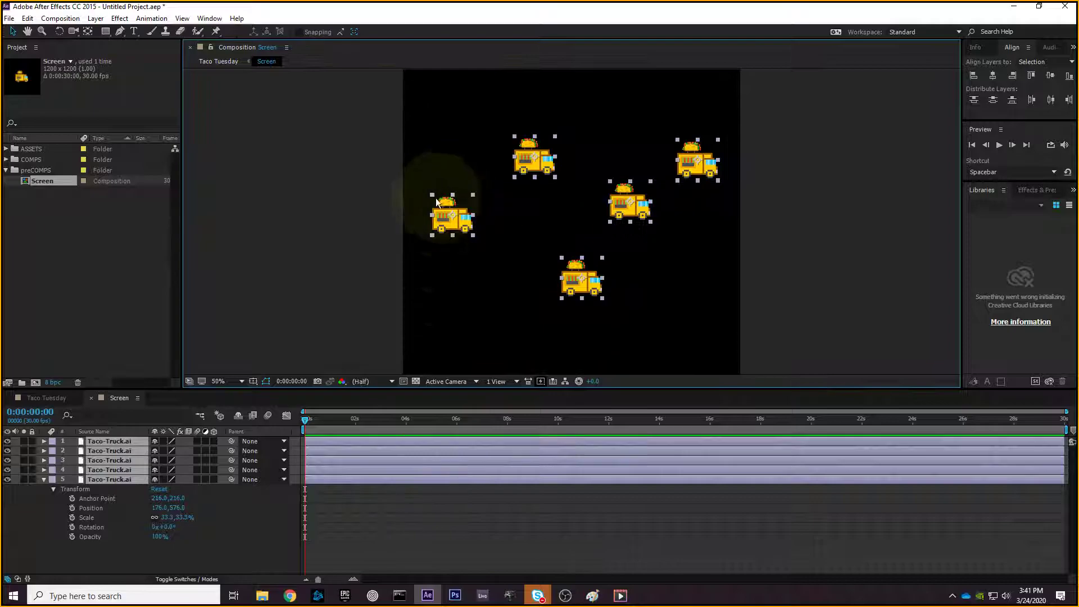
left_click(975, 76)
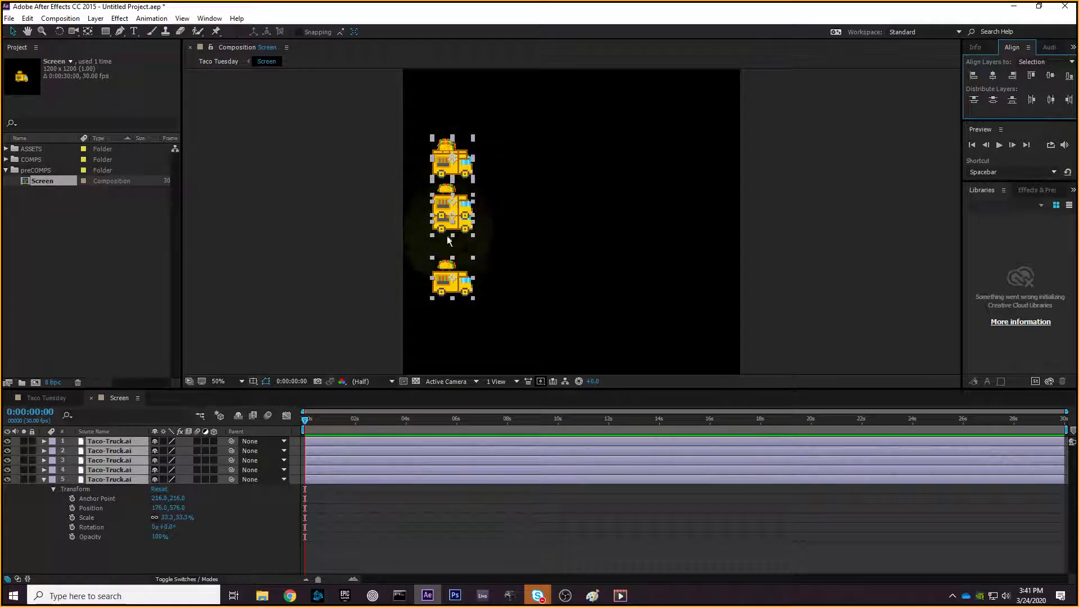
key("ctrl+z")
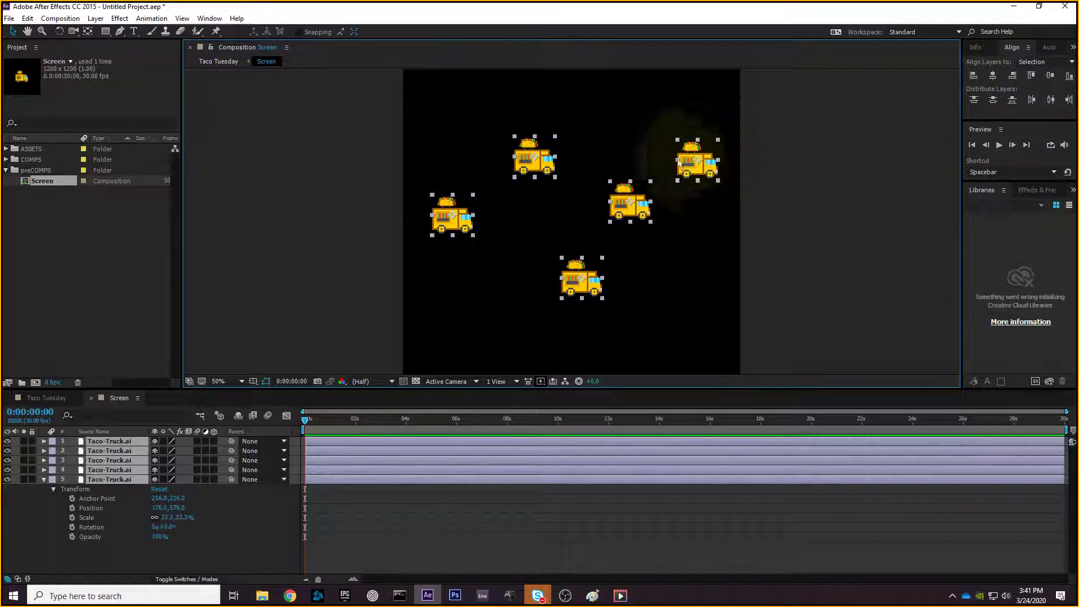
left_click(1012, 75)
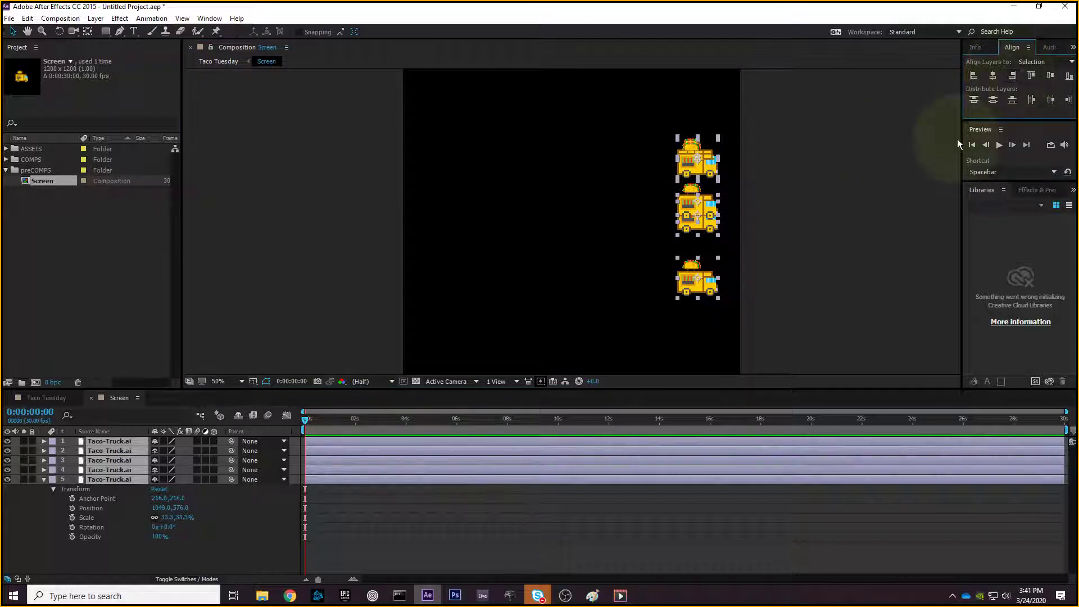
key("ctrl+z")
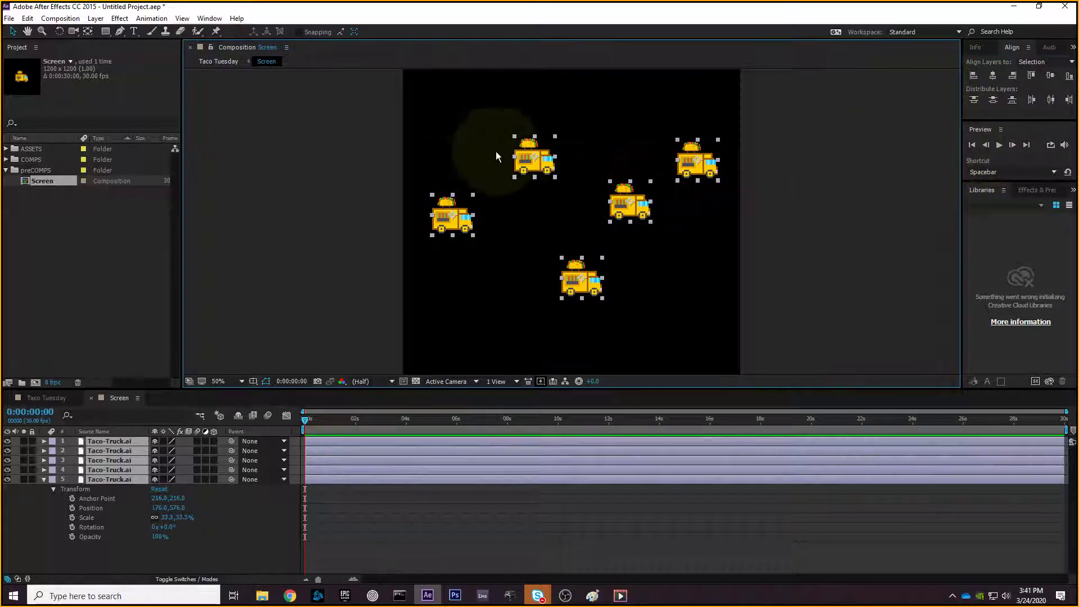
left_click_drag(795, 84, 432, 308)
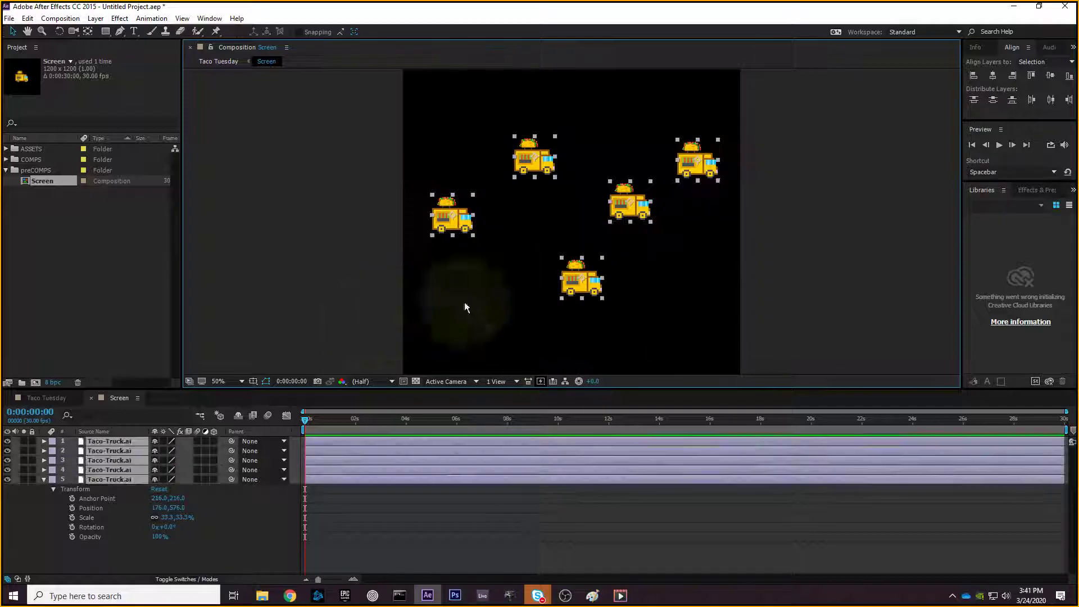
left_click(1014, 76)
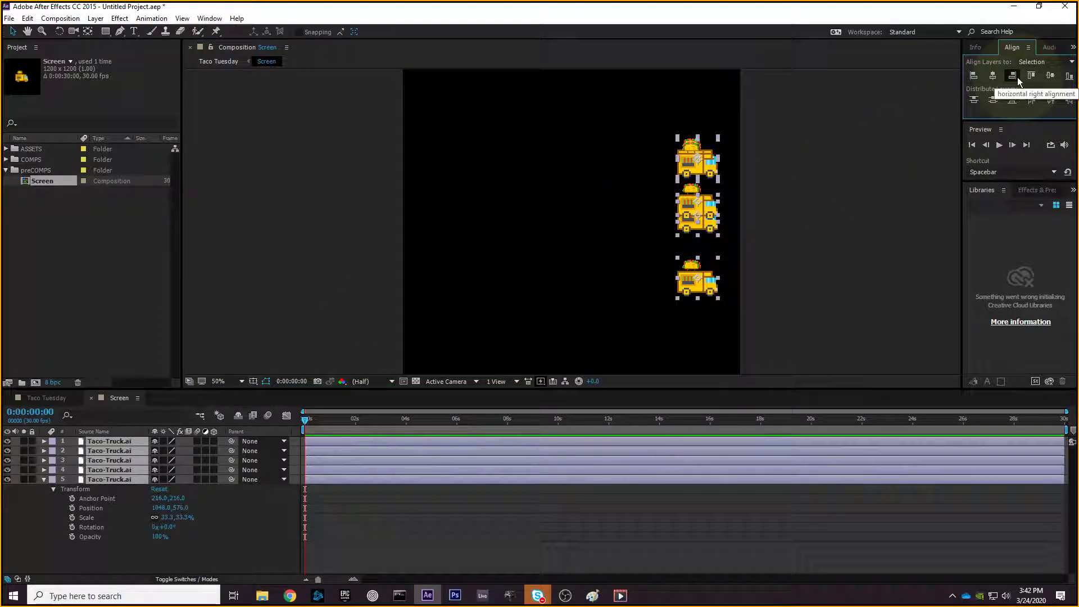
key("ctrl+z")
- Drag the five trucks down and sideways into a single horizontal row
left_click(810, 217)
left_click_drag(537, 166, 526, 219)
left_click_drag(629, 206, 581, 221)
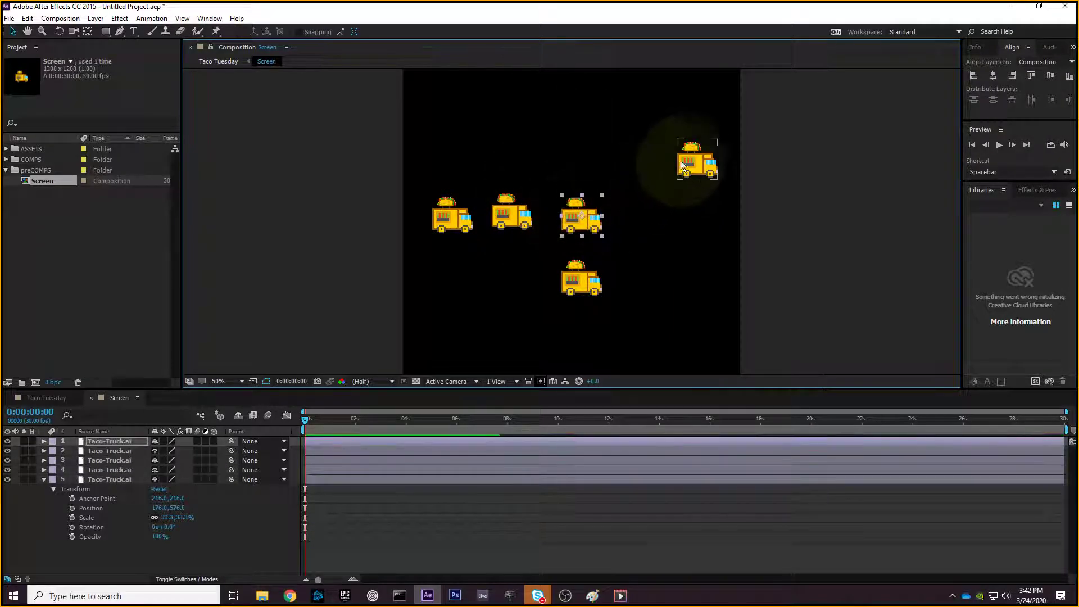
left_click_drag(697, 164, 720, 226)
left_click_drag(606, 266, 669, 202)
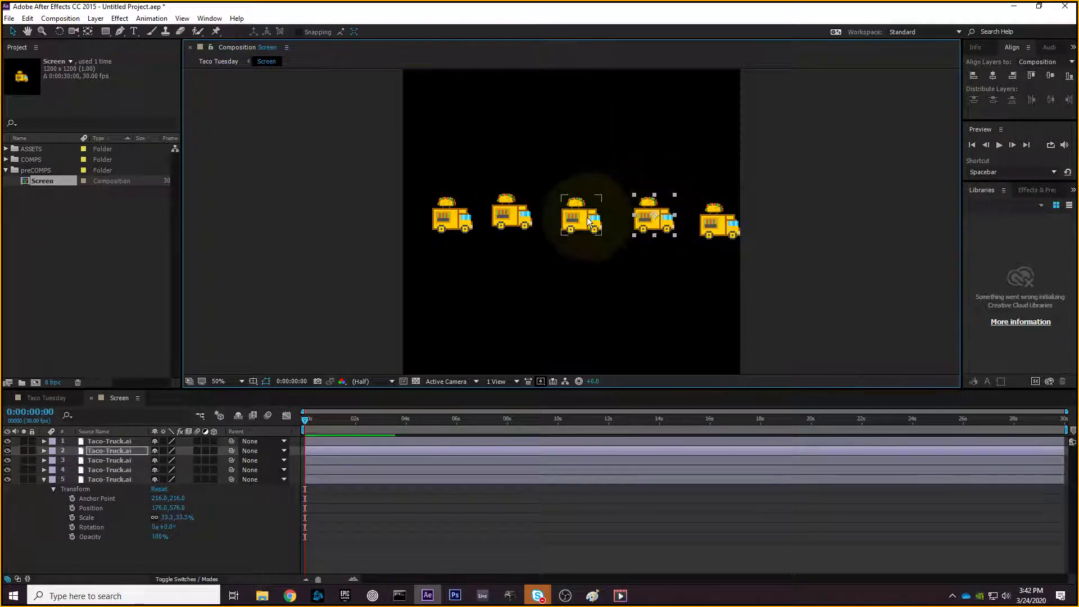
left_click_drag(601, 211, 594, 209)
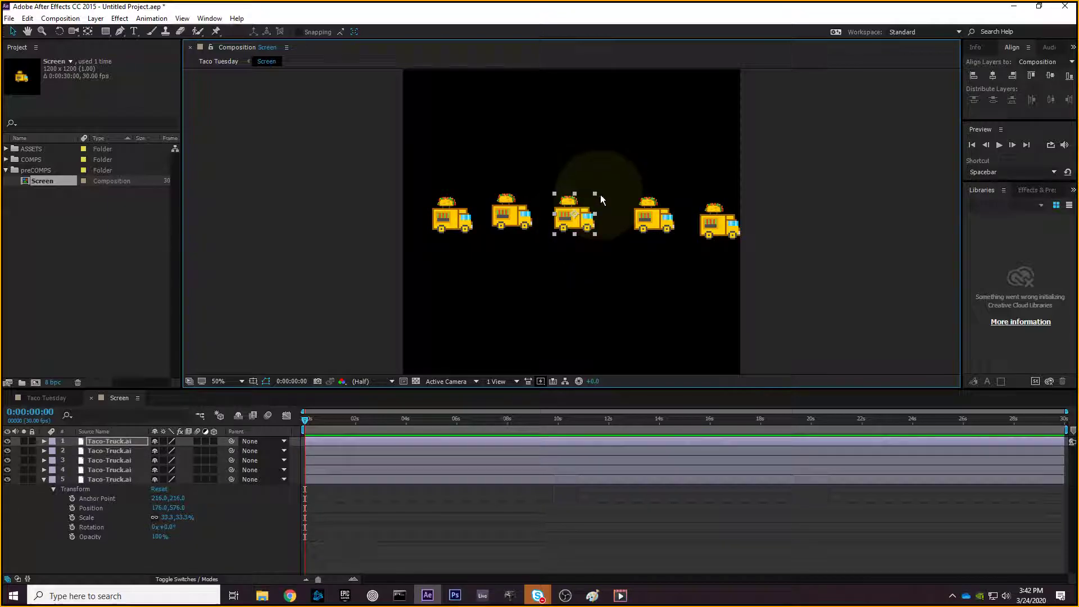
- Shrink the middle truck, enlarge the second truck, and shift the fourth and fifth trucks left
left_click_drag(596, 193, 589, 197)
left_click(523, 218)
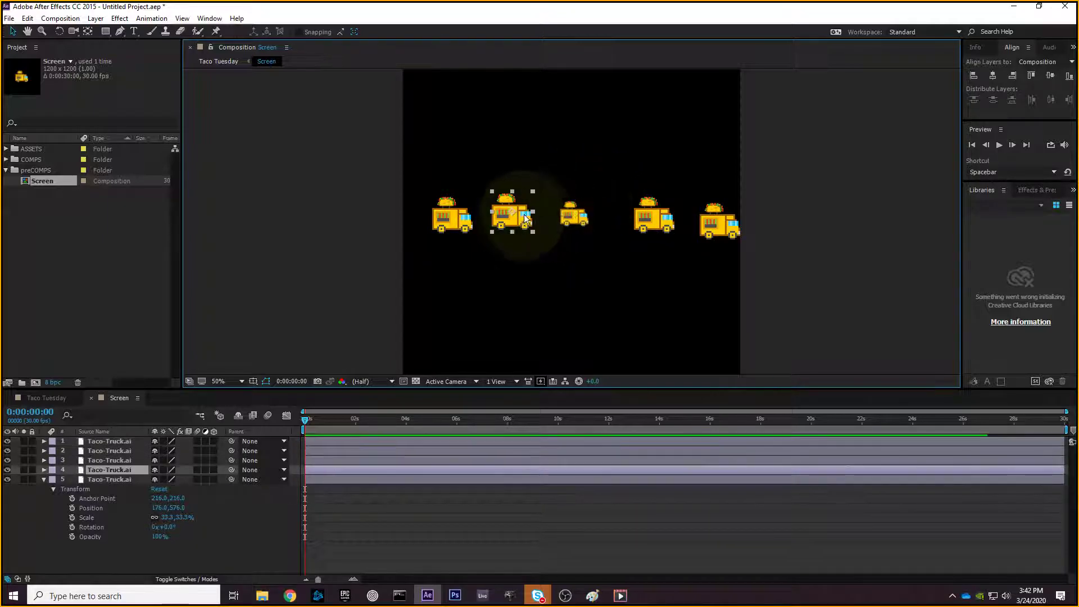
left_click(533, 190)
left_click(530, 197)
left_click(536, 189)
left_click(530, 196)
left_click_drag(538, 184, 544, 178)
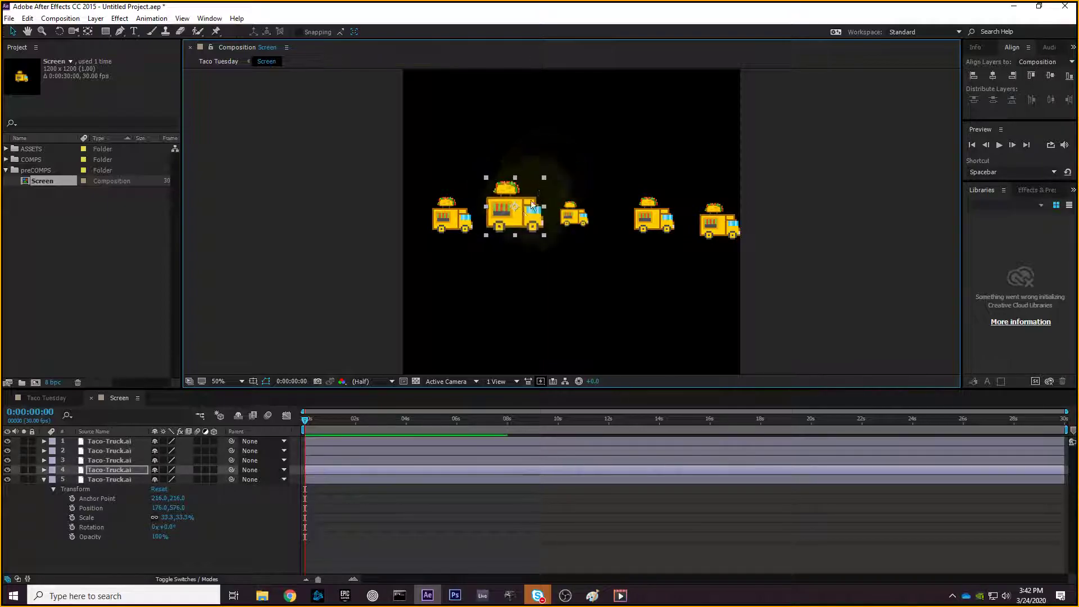
left_click_drag(647, 219, 637, 219)
left_click_drag(707, 214, 695, 214)
- Select all five trucks and apply Distribute Horizontal Centers for even spacing
left_click_drag(846, 108, 581, 237)
left_click_drag(380, 285, 380, 284)
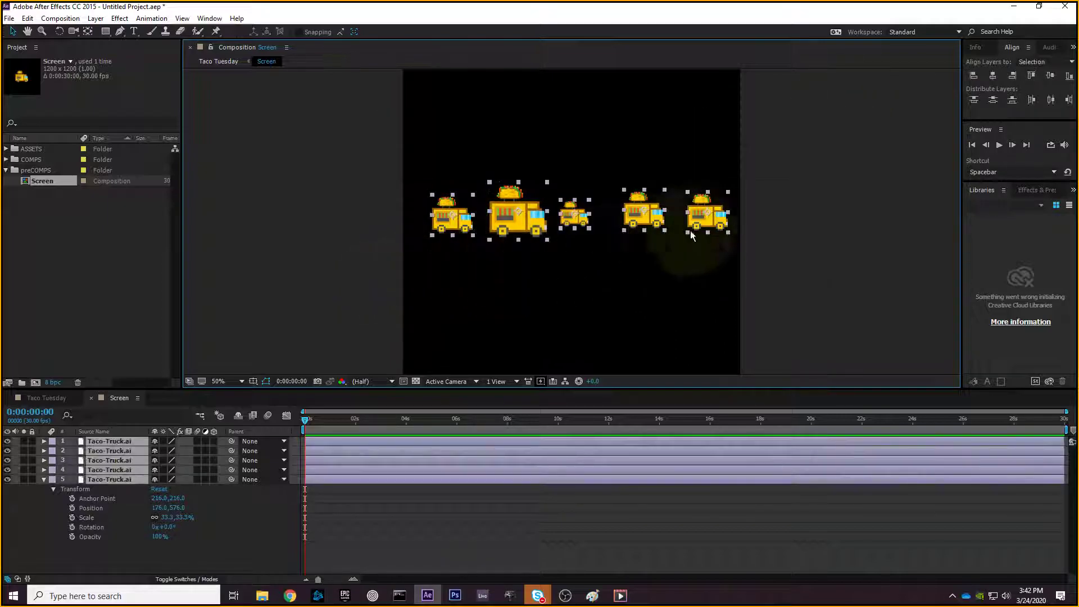
left_click(1051, 99)
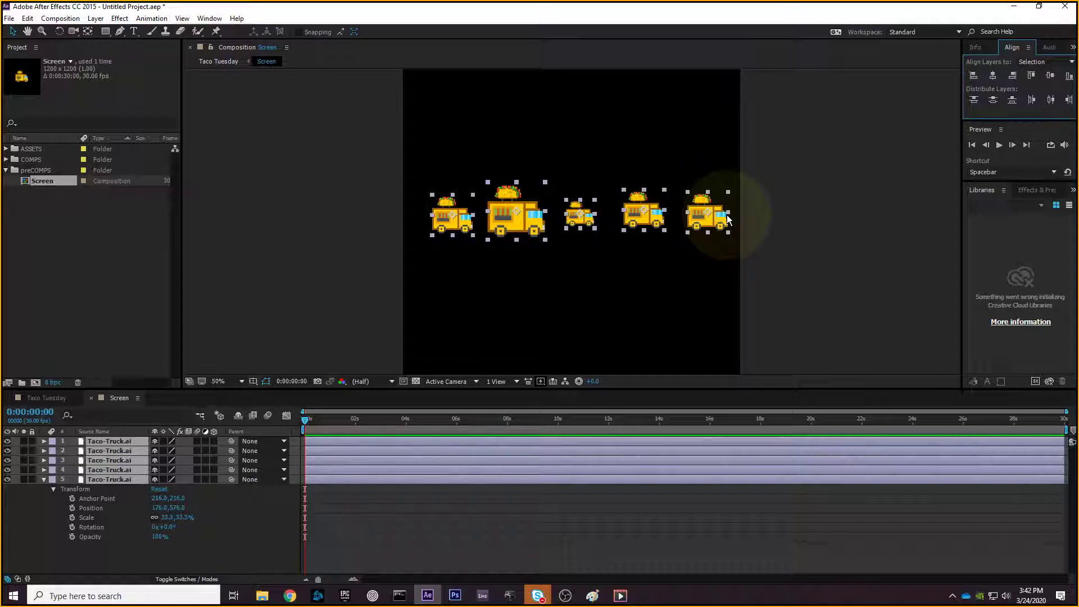
- Select every truck except the leftmost one
left_click_drag(857, 130, 355, 293)
left_click(354, 291)
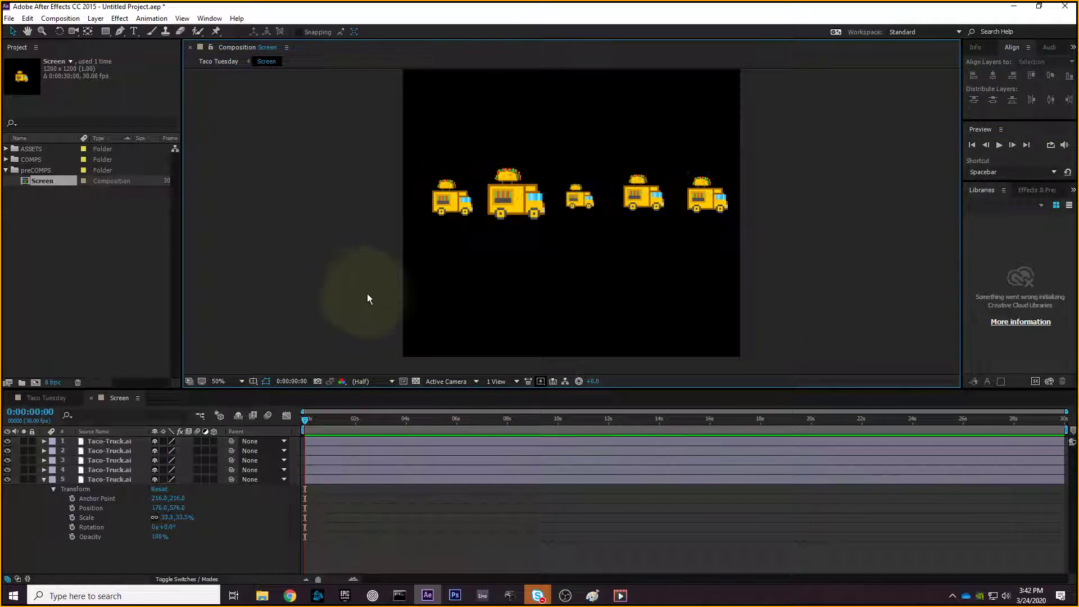
left_click_drag(838, 125, 319, 285)
left_click_drag(324, 130, 888, 295)
left_click(888, 296)
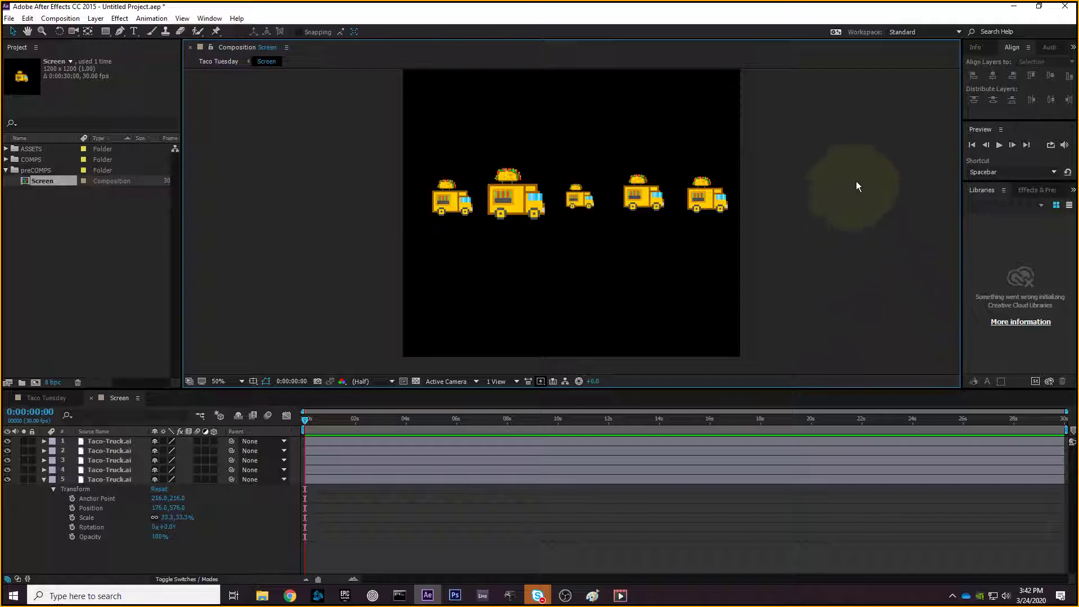
left_click_drag(881, 93, 495, 280)
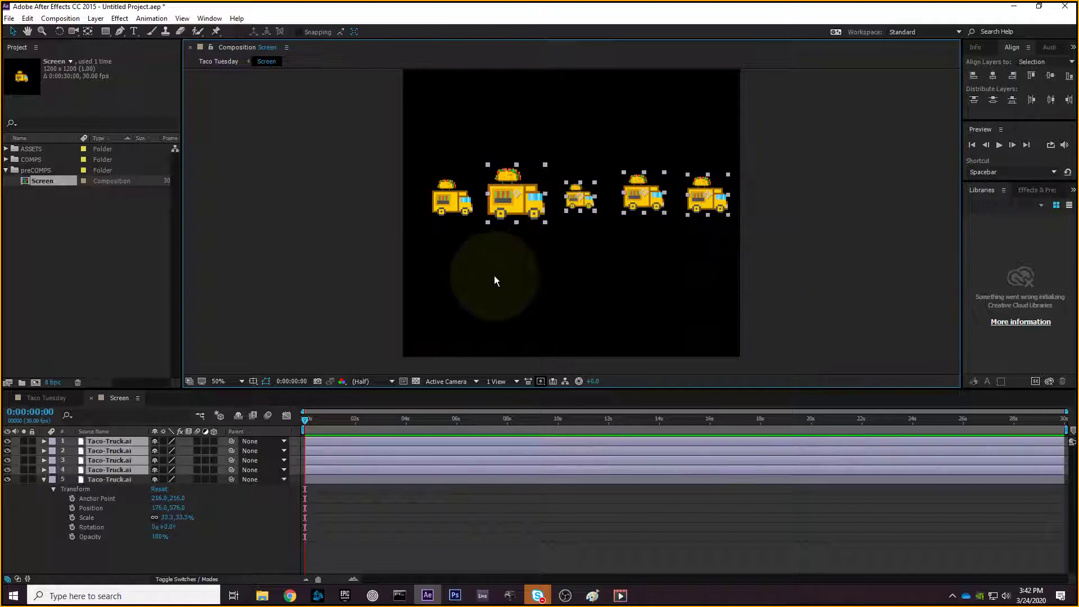
- Delete the four selected trucks and move the remaining truck toward centre at 100% scale
key("Delete")
left_click(450, 205)
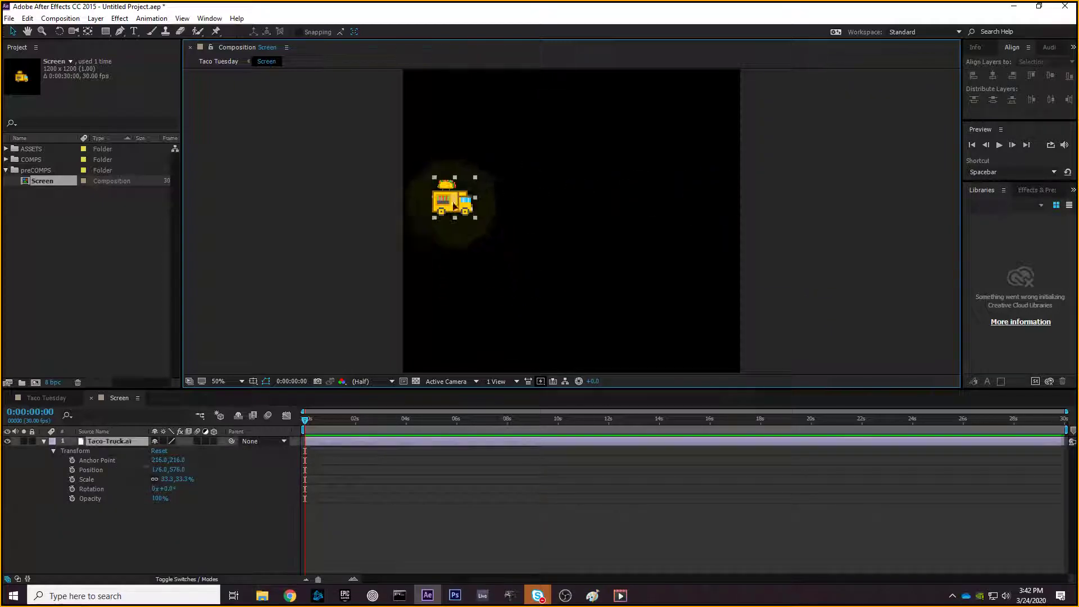
left_click_drag(451, 205, 597, 218)
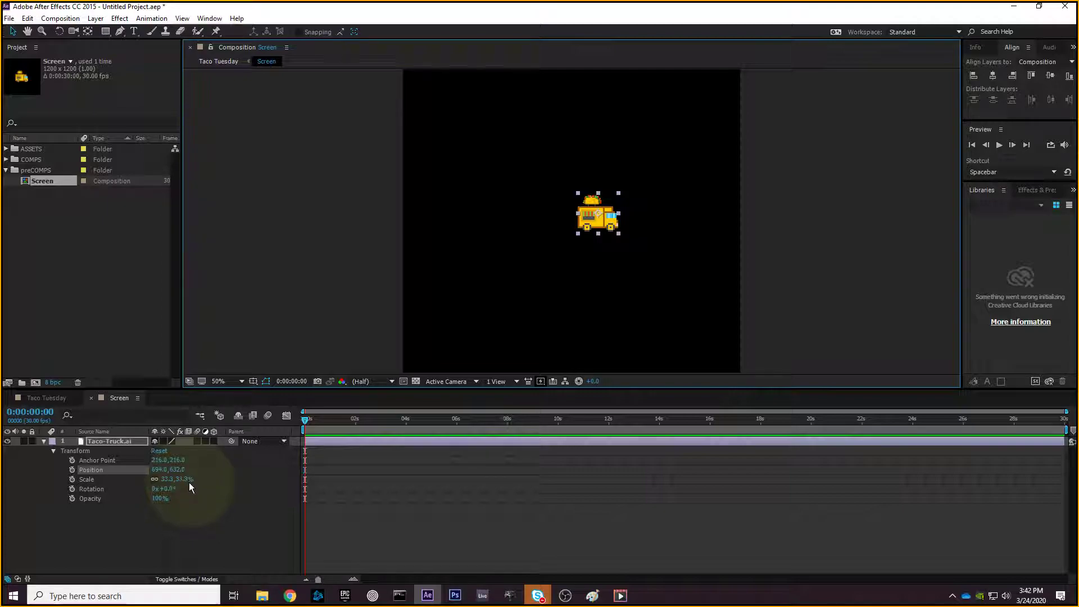
left_click(186, 479)
type("100")
key("Return")
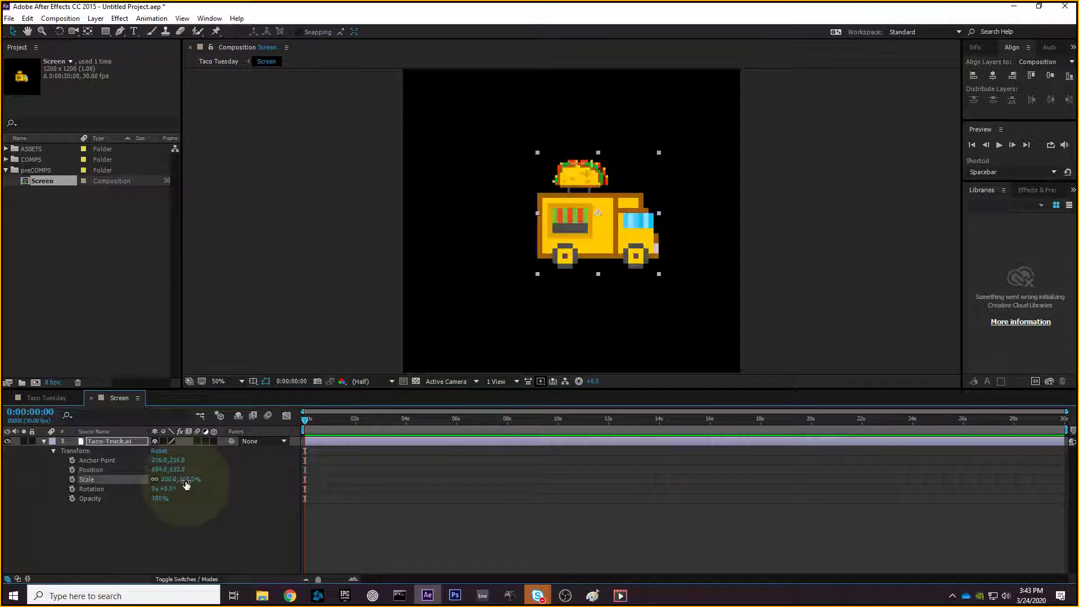
left_click_drag(558, 215, 533, 227)
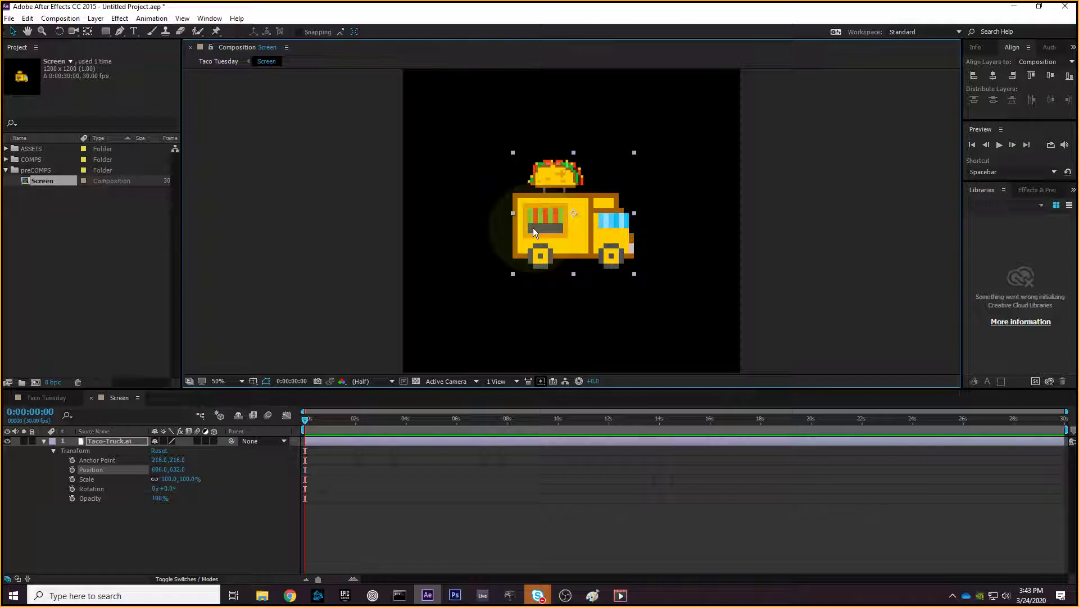
- Zoom out and reduce the truck's Scale to 50%, then to 25%
key("comma")
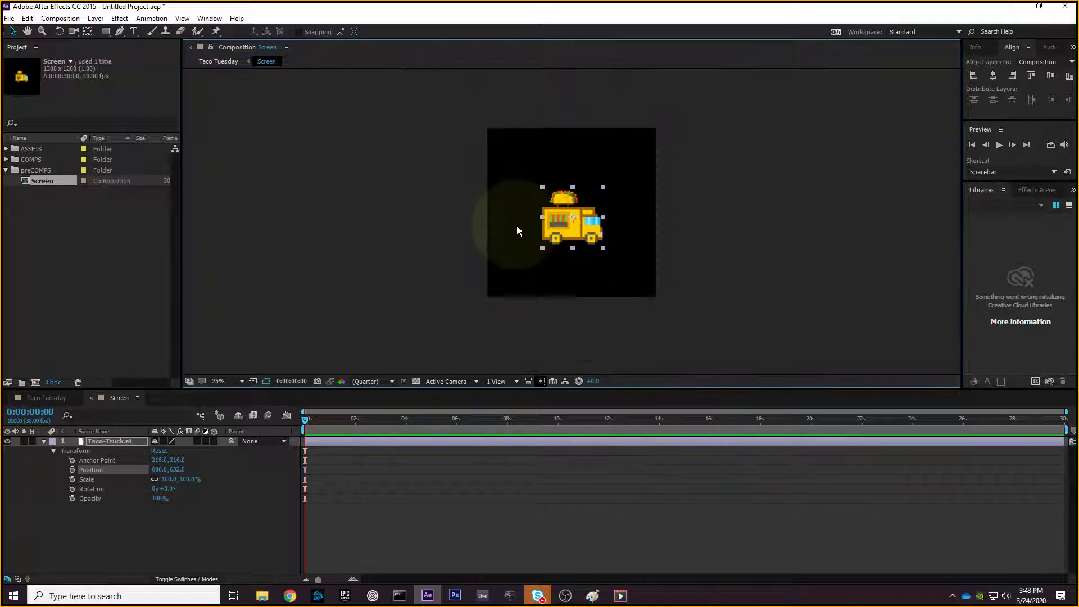
left_click(187, 479)
type("50")
key("Return")
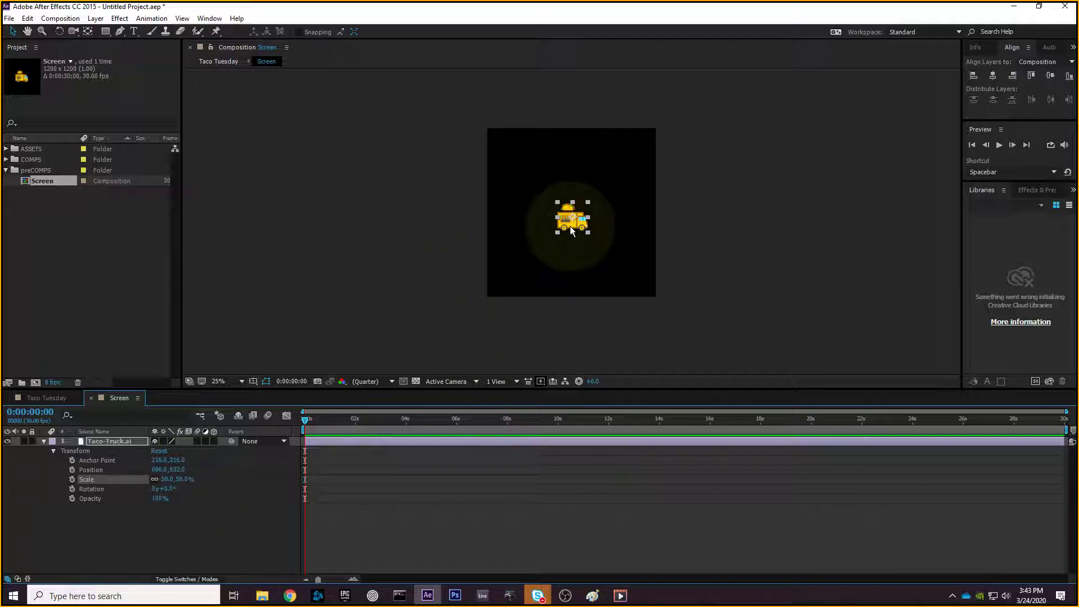
left_click(184, 479)
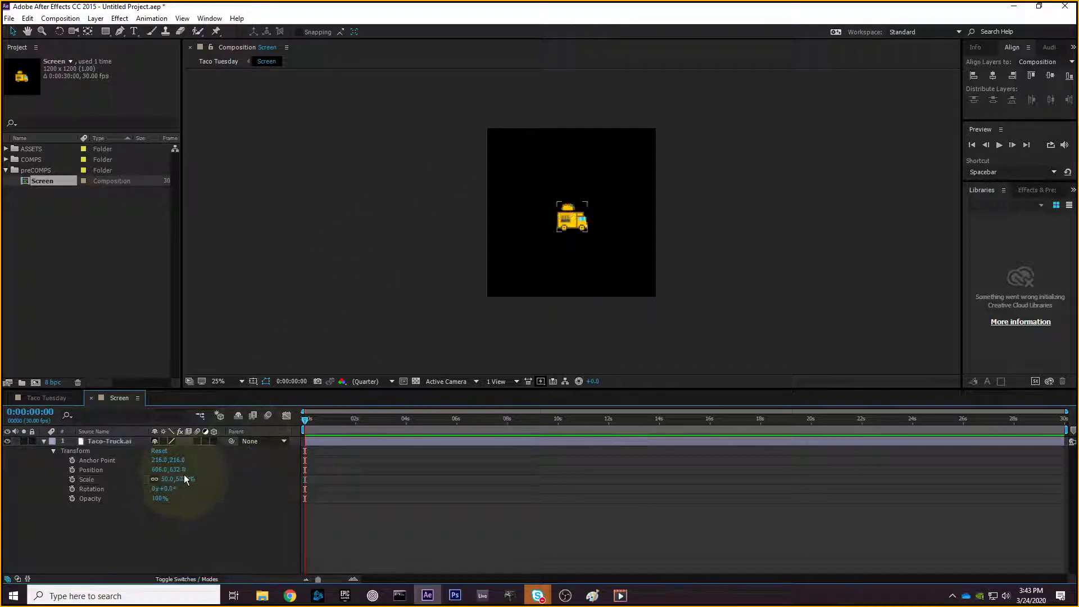
type("25")
key("Return")
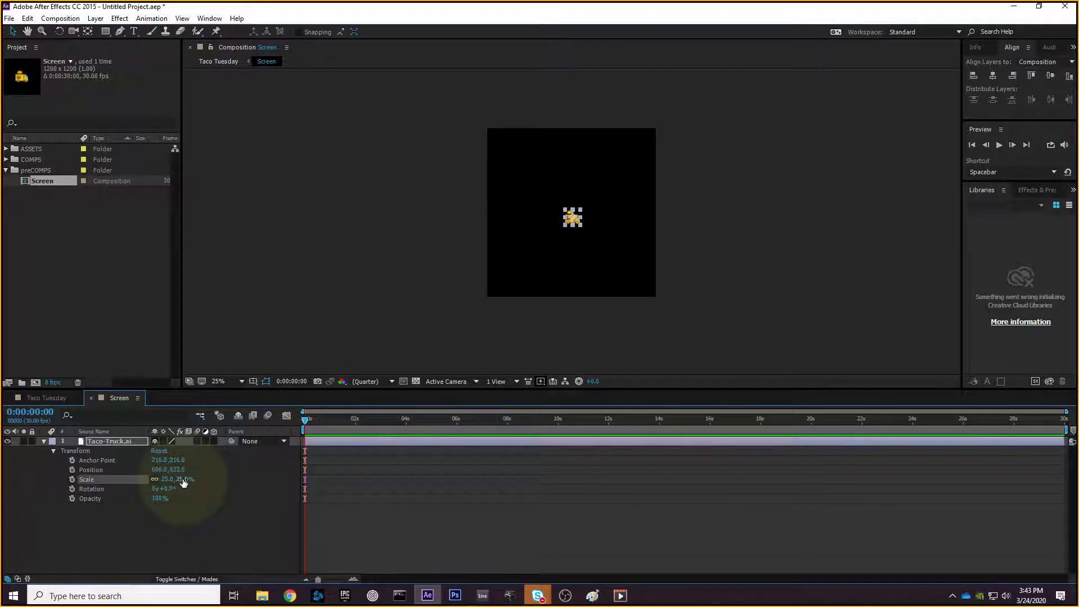
- Try 200% scale, undo back to 25%, then toggle the Scale's locked proportions
left_click(436, 227)
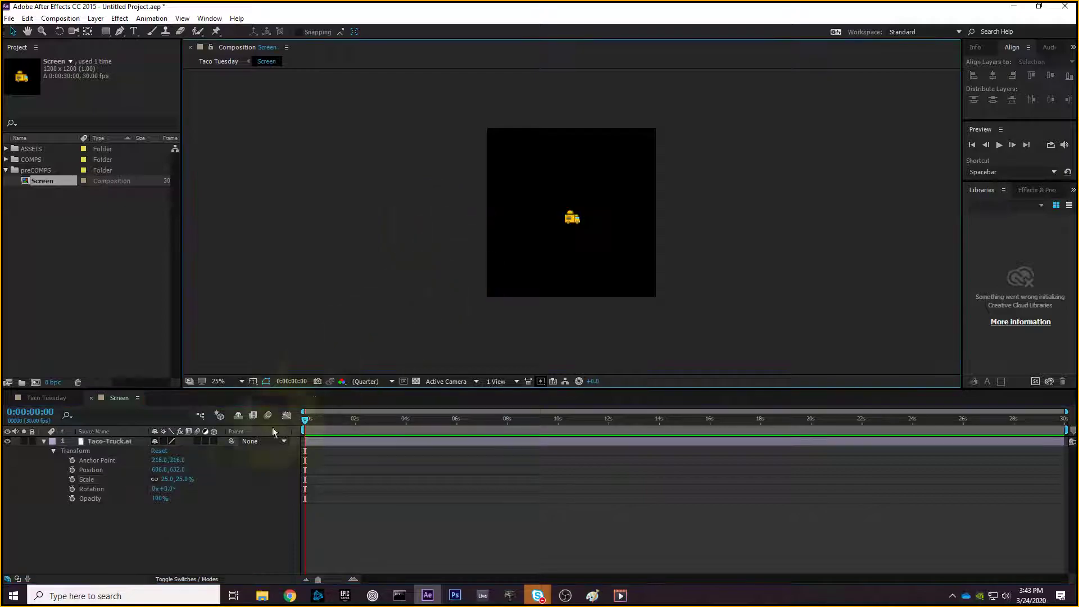
left_click(186, 479)
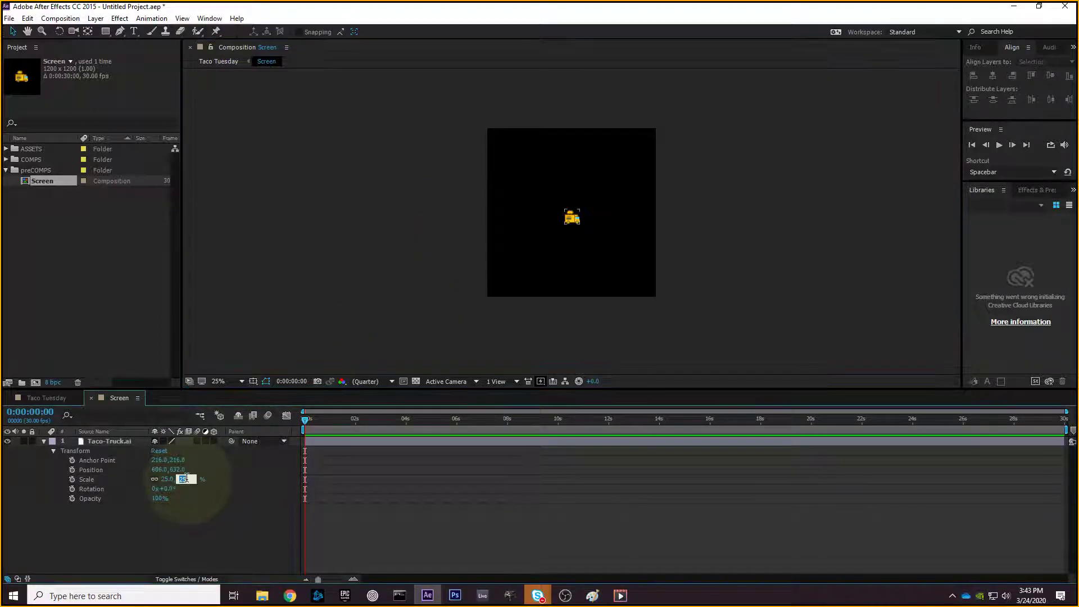
type("200")
key("Return")
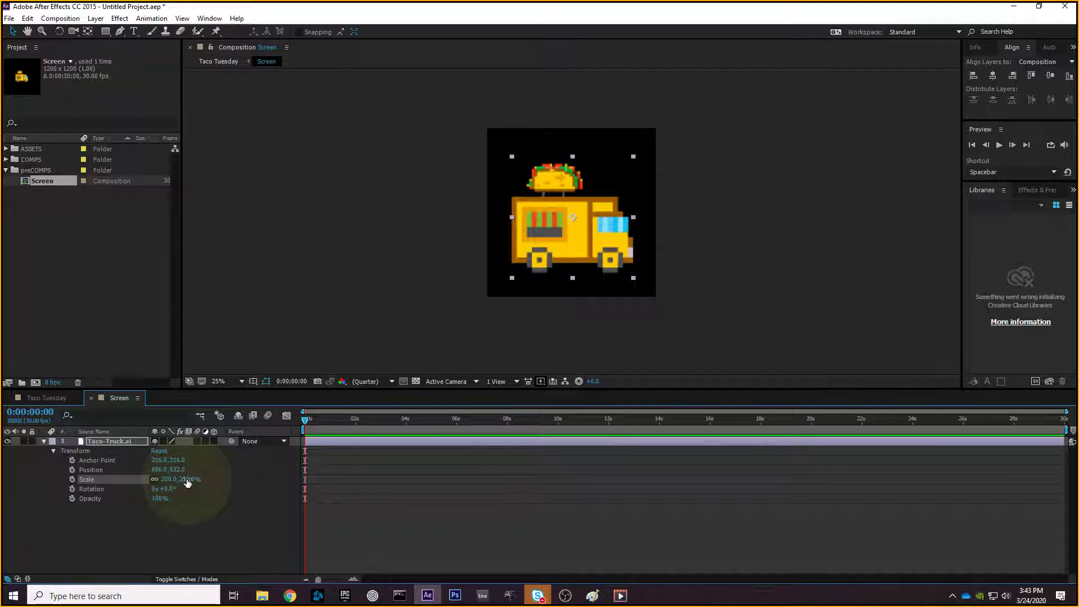
key("ctrl+z")
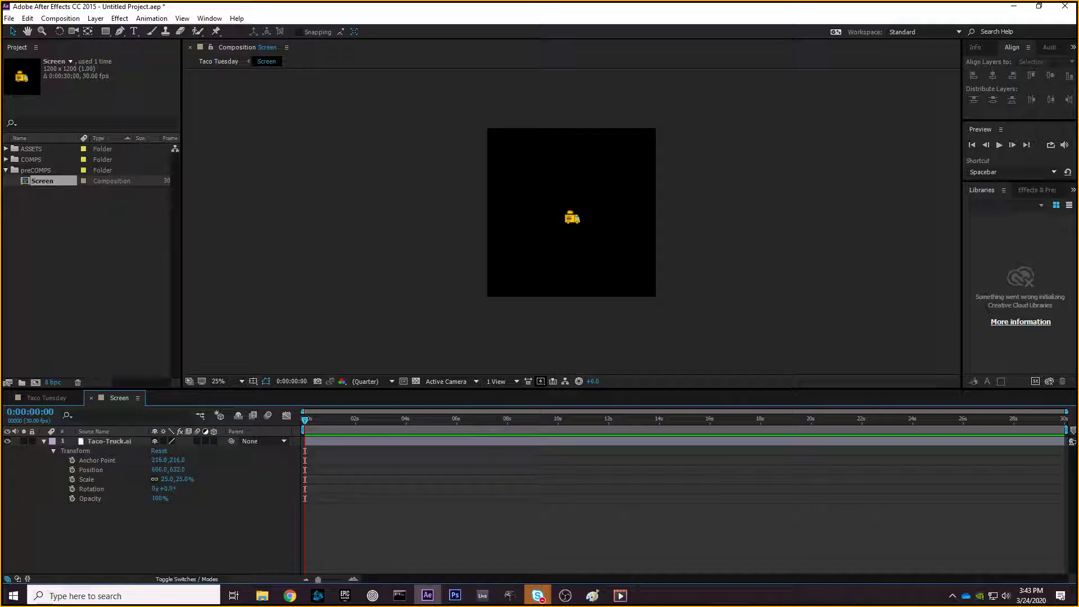
left_click(573, 218)
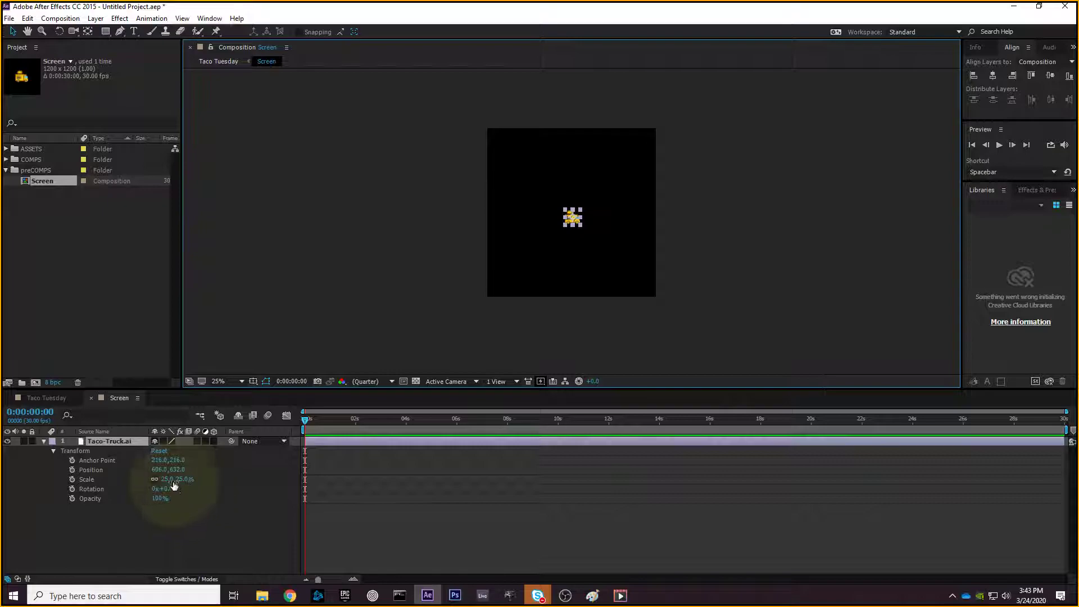
left_click(154, 480)
- Set the horizontal scale to 40% and scrub the Scale values to stretch the truck
left_click(154, 481)
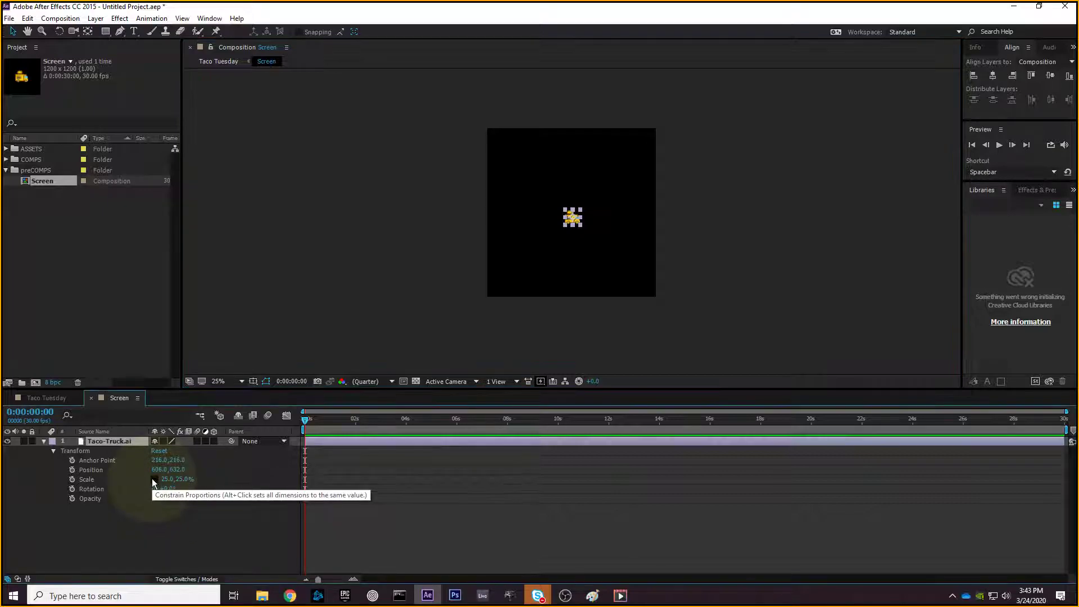
type("40")
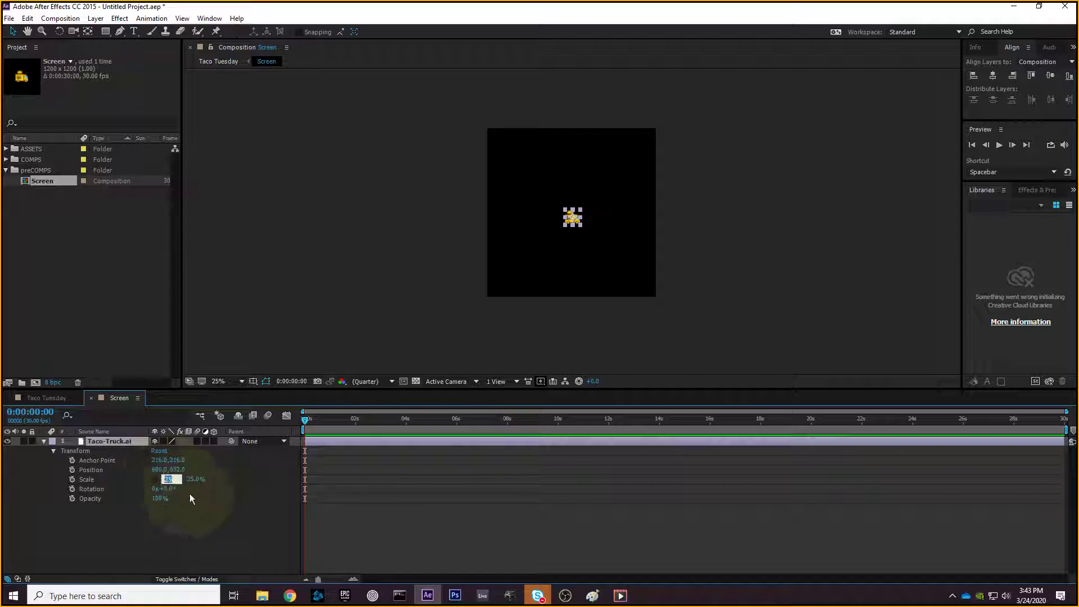
key("Return")
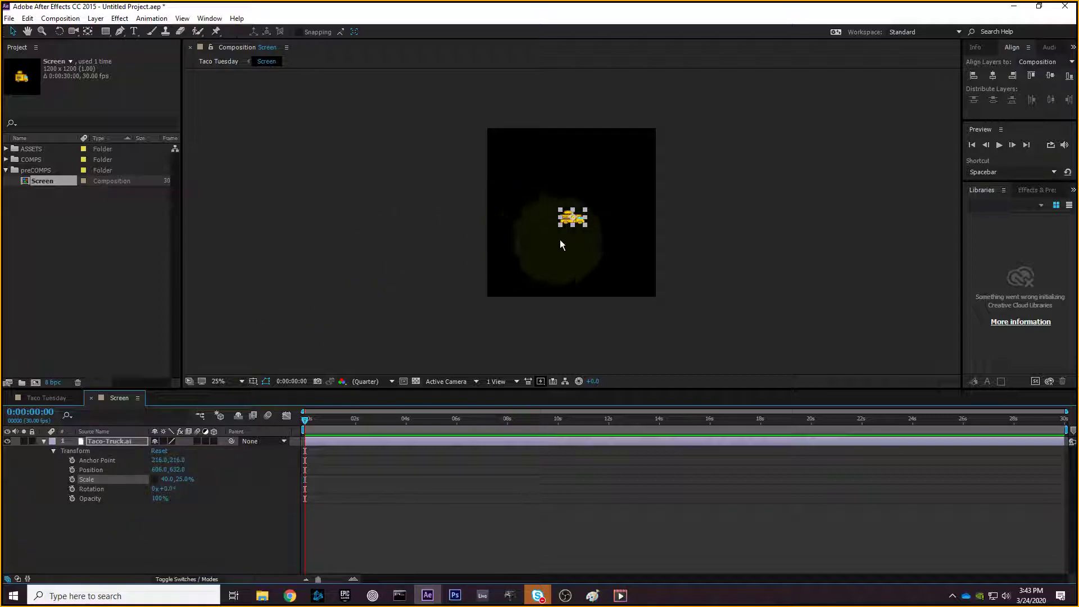
scroll(606, 235, "up", 4)
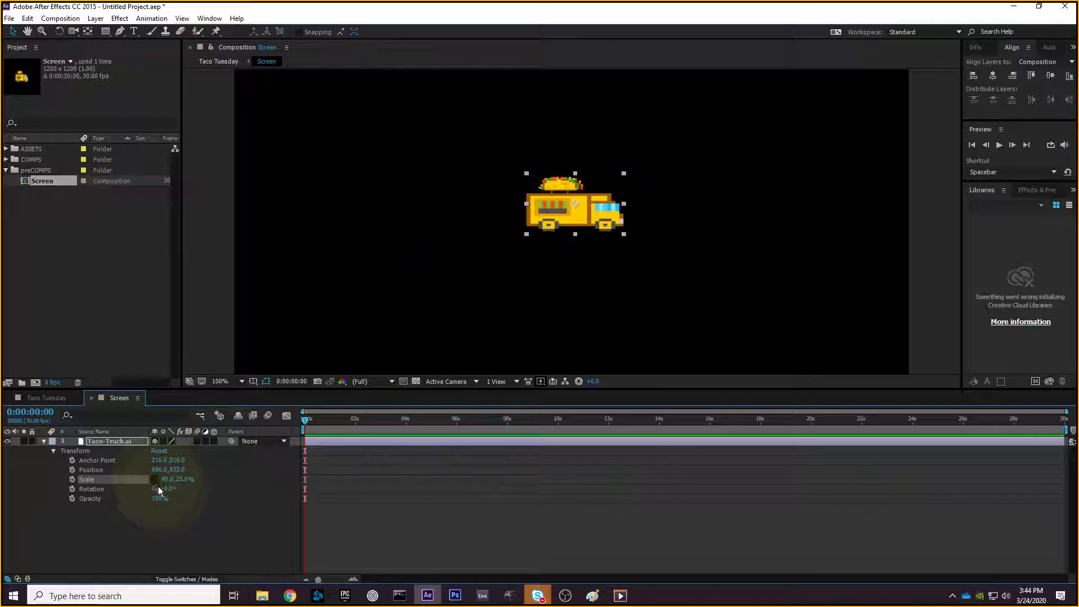
left_click_drag(180, 479, 325, 477)
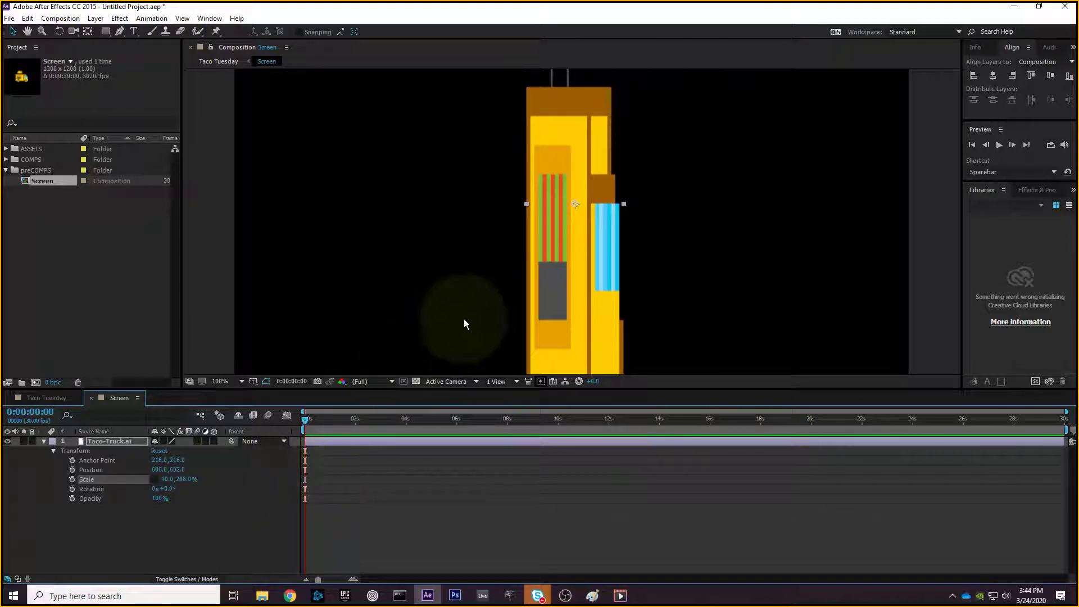
scroll(463, 319, "down", 2)
left_click_drag(168, 478, 531, 476)
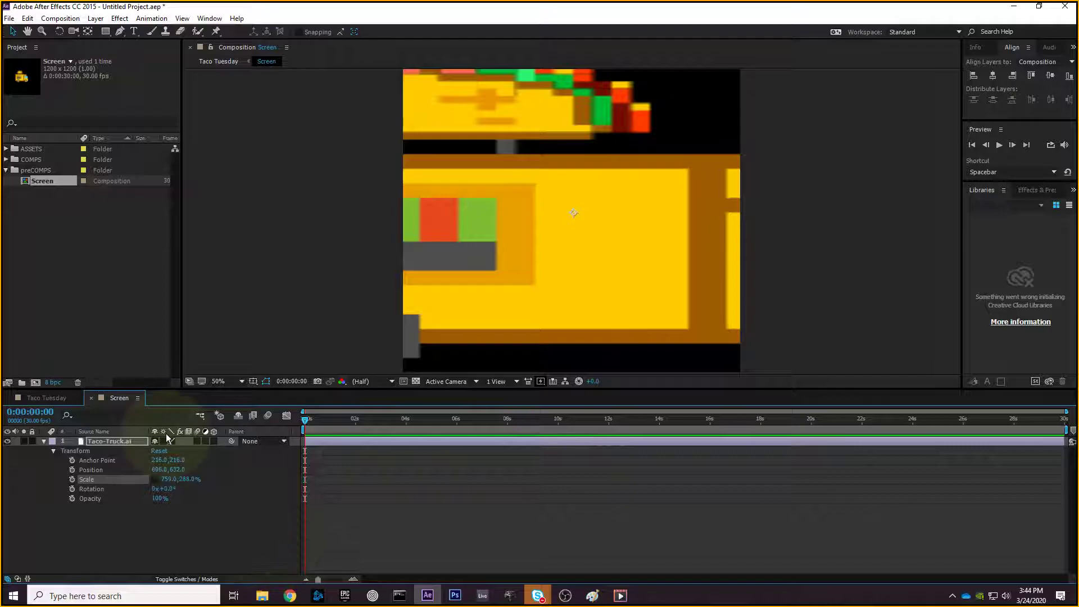
- Enter new Scale values to settle the truck at 80% and relink the scale proportions
left_click(155, 479)
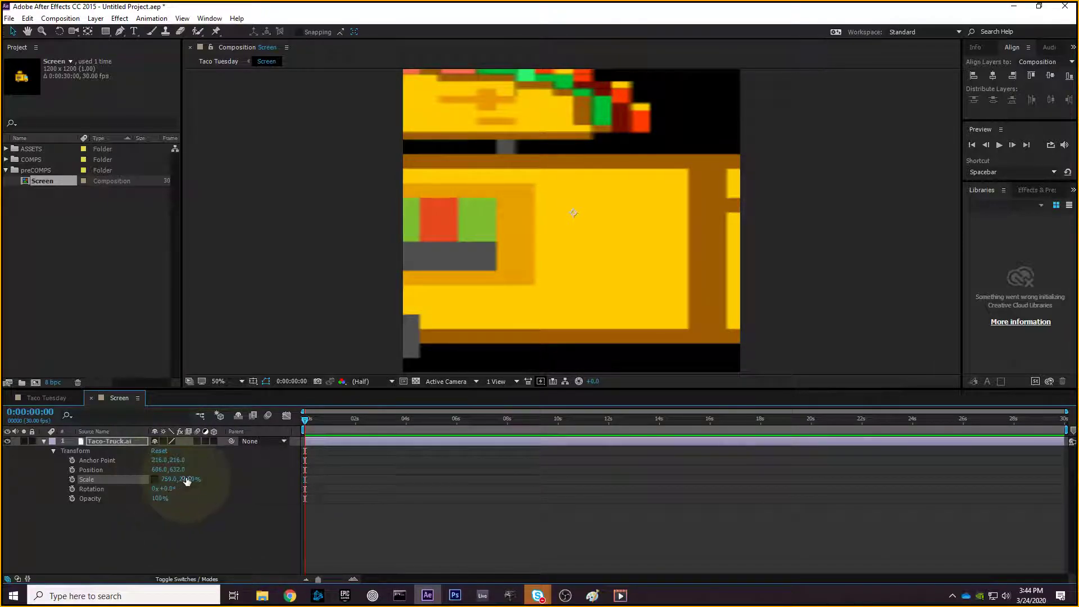
left_click(169, 479)
type("20")
key("Return")
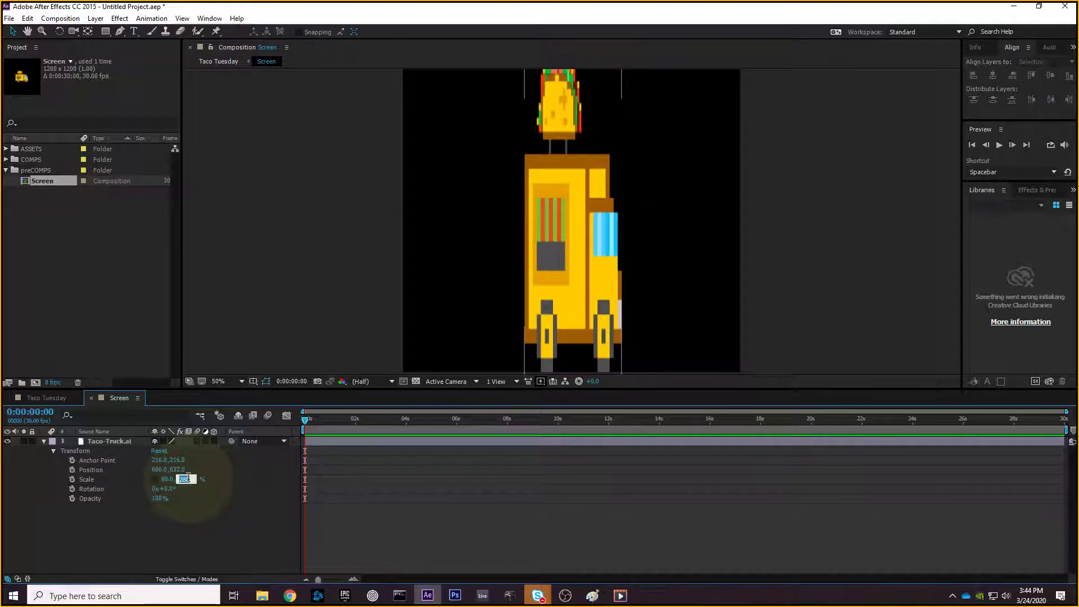
type("80")
key("Return")
left_click(156, 480)
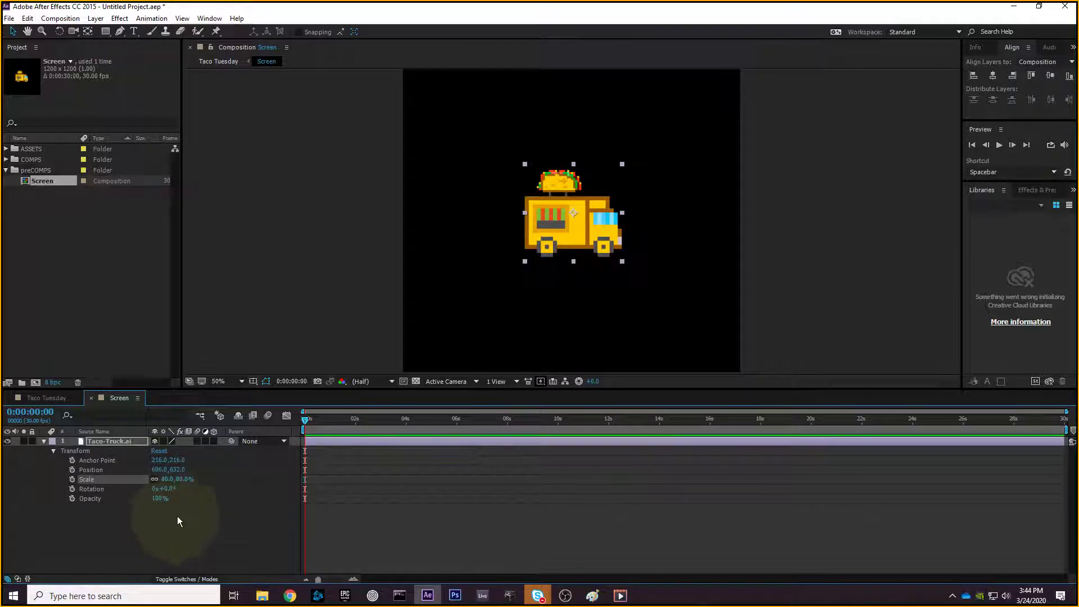
- Scrub the truck's Scale, move it lower to 624,702, and confirm Scale at 100%
left_click_drag(175, 479, 241, 470)
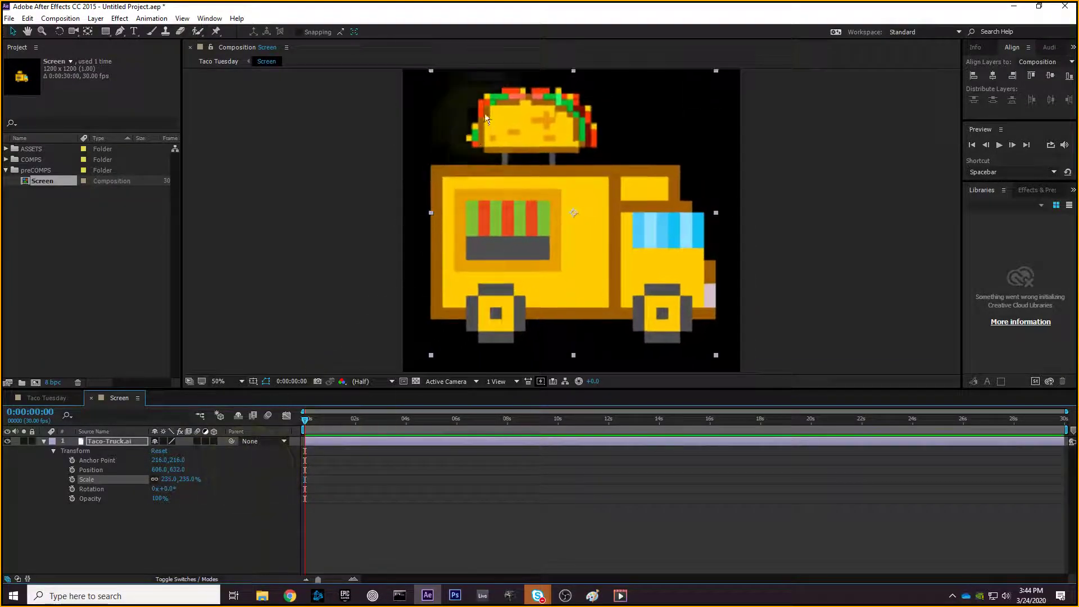
left_click_drag(193, 481, 152, 483)
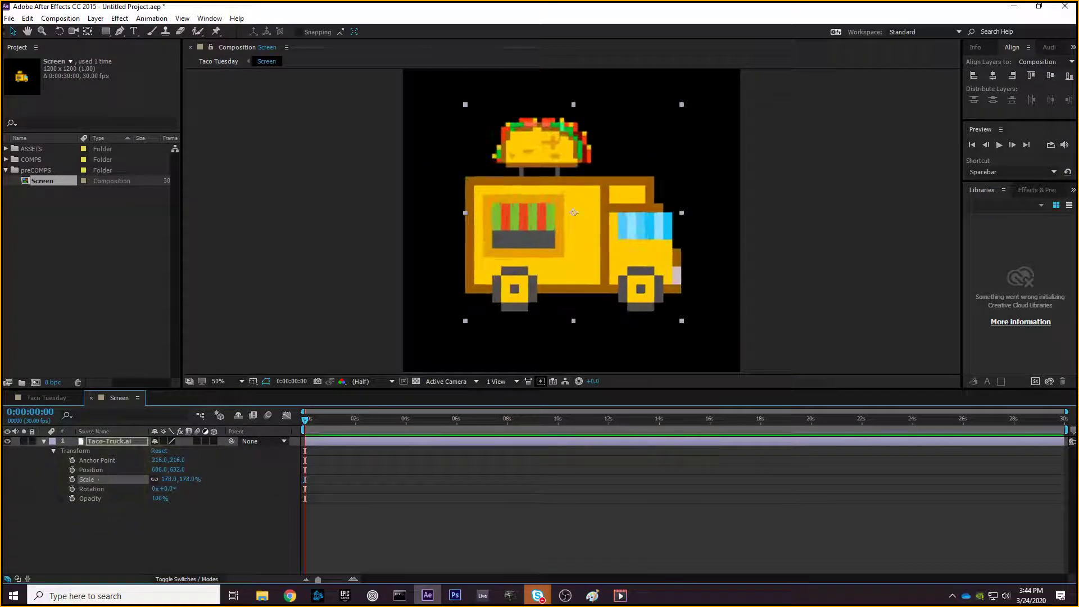
left_click_drag(483, 281, 488, 301)
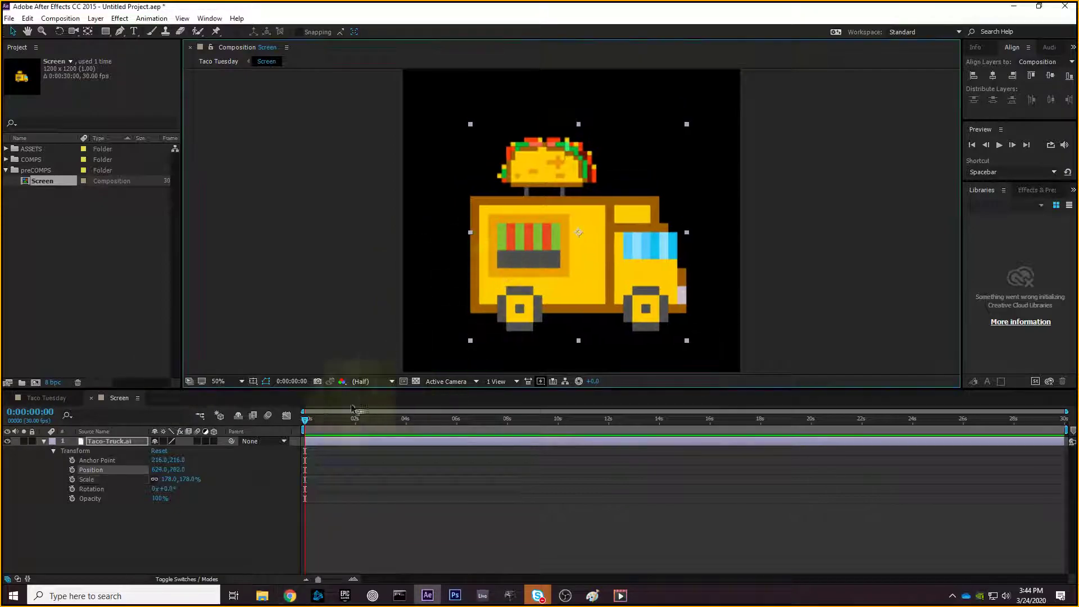
left_click(169, 479)
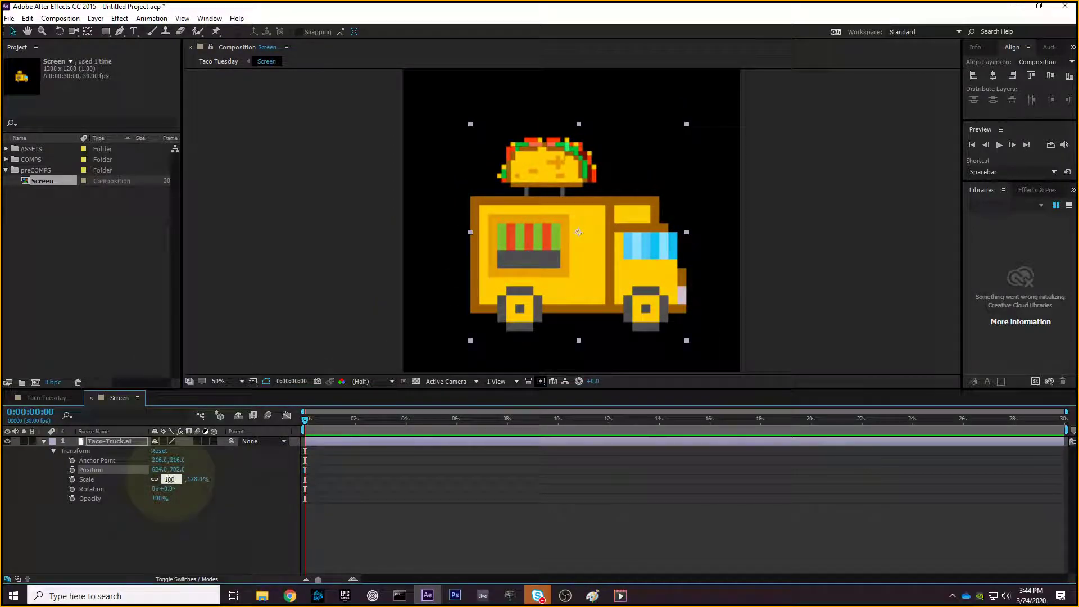
key("Return")
left_click(710, 277)
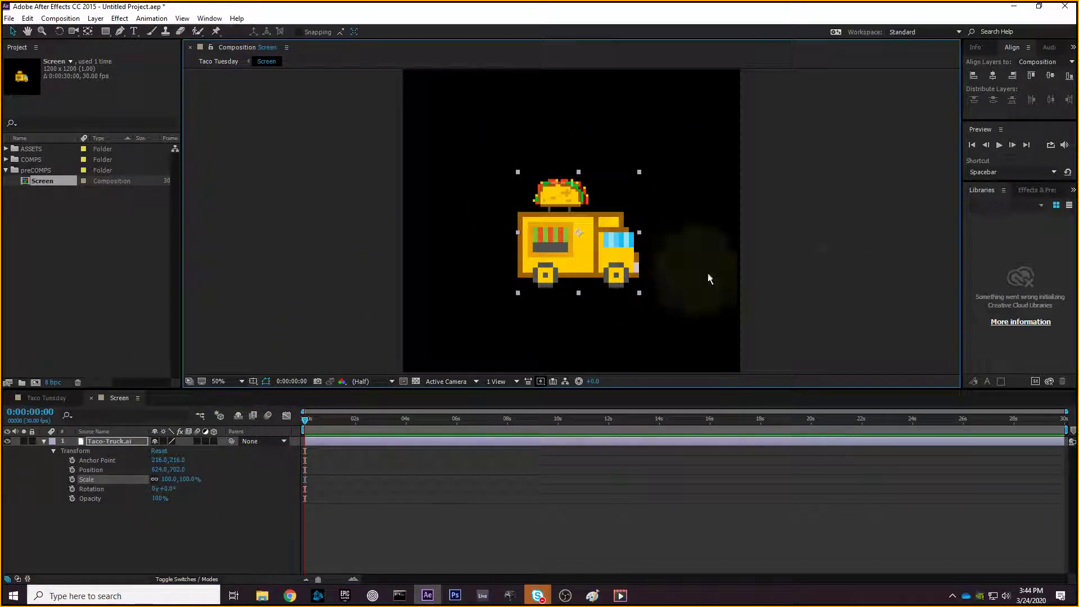
left_click(613, 269)
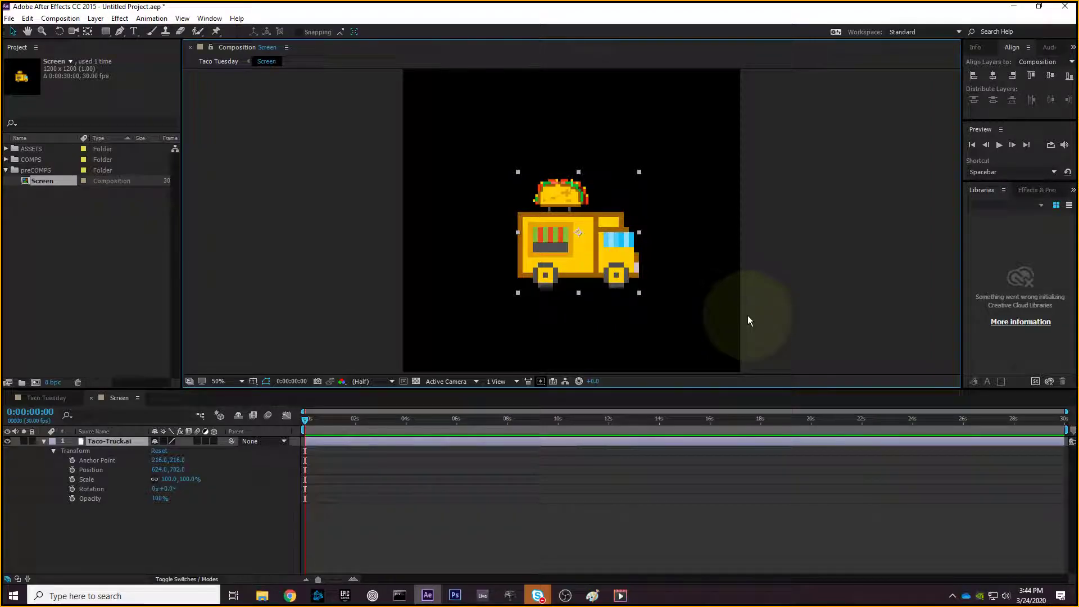
- Duplicate the taco truck layer and drag the two trucks apart, one upper-left, one lower-right
key("ctrl+d")
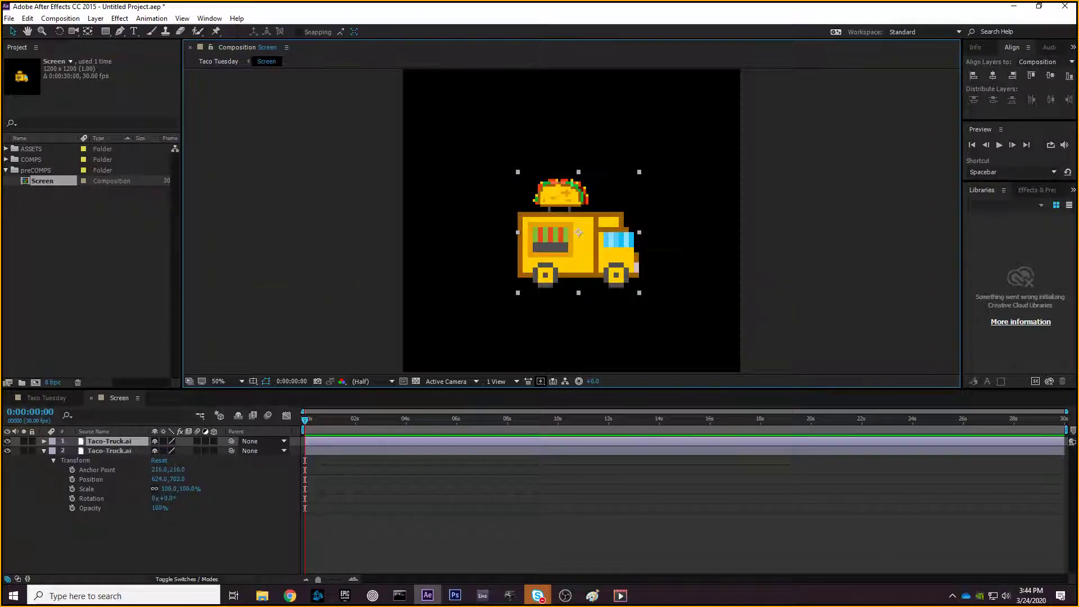
left_click_drag(579, 270, 493, 149)
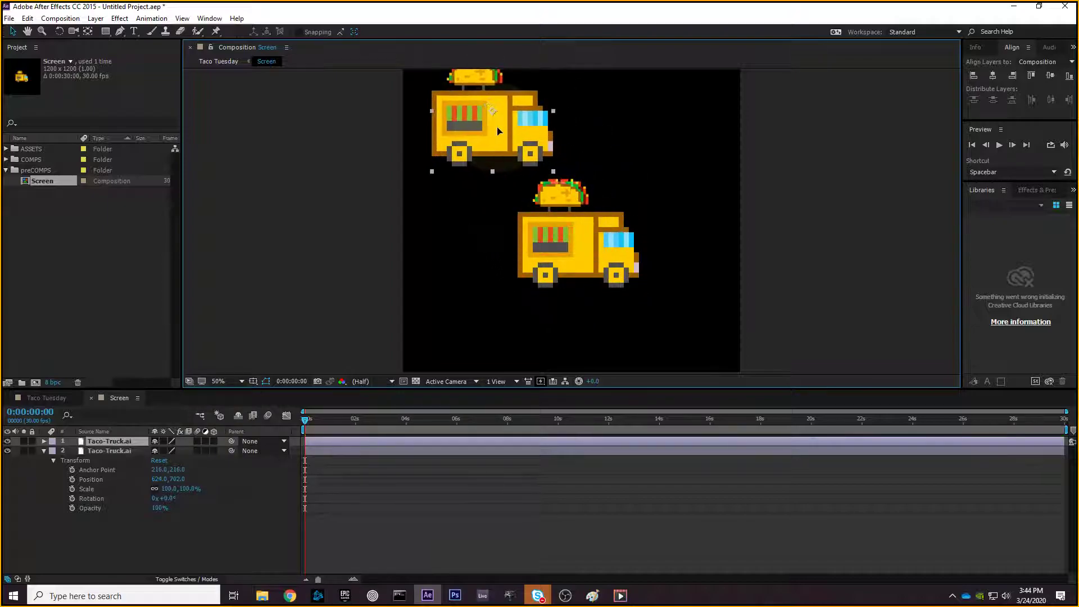
left_click(582, 270)
left_click_drag(582, 270, 606, 292)
left_click_drag(506, 160, 521, 180)
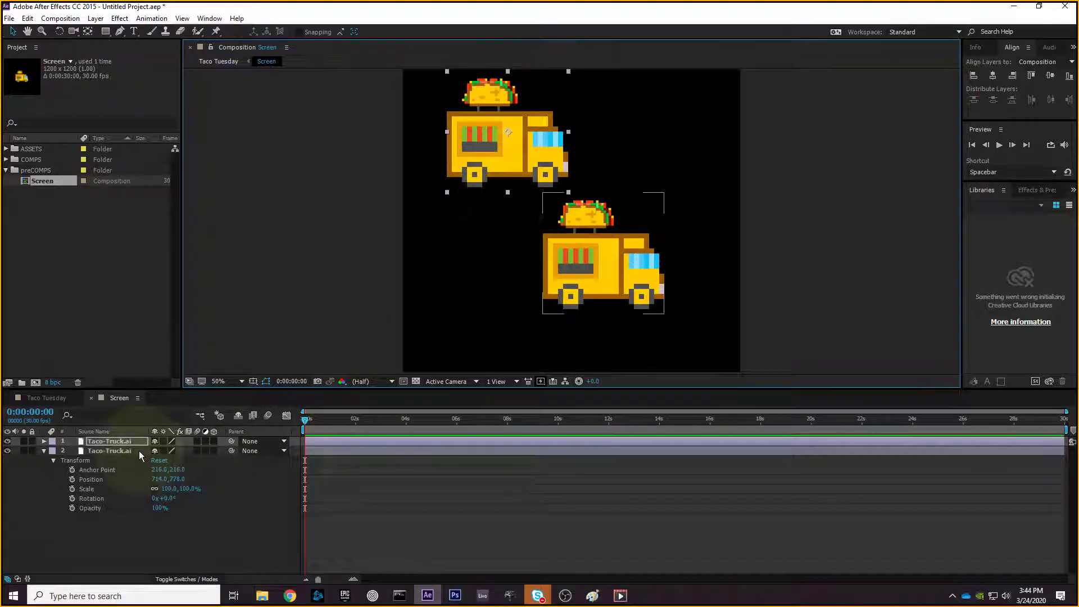
- Parent layer 2's lower truck to 1. Taco-Truck.ai
left_click(44, 451)
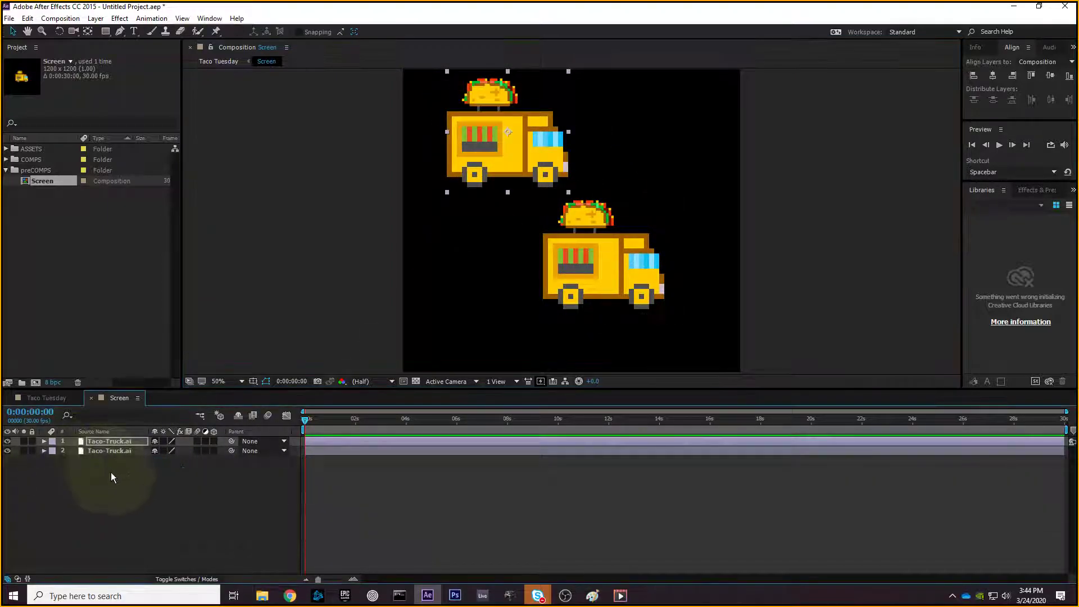
left_click(112, 451)
left_click(251, 451)
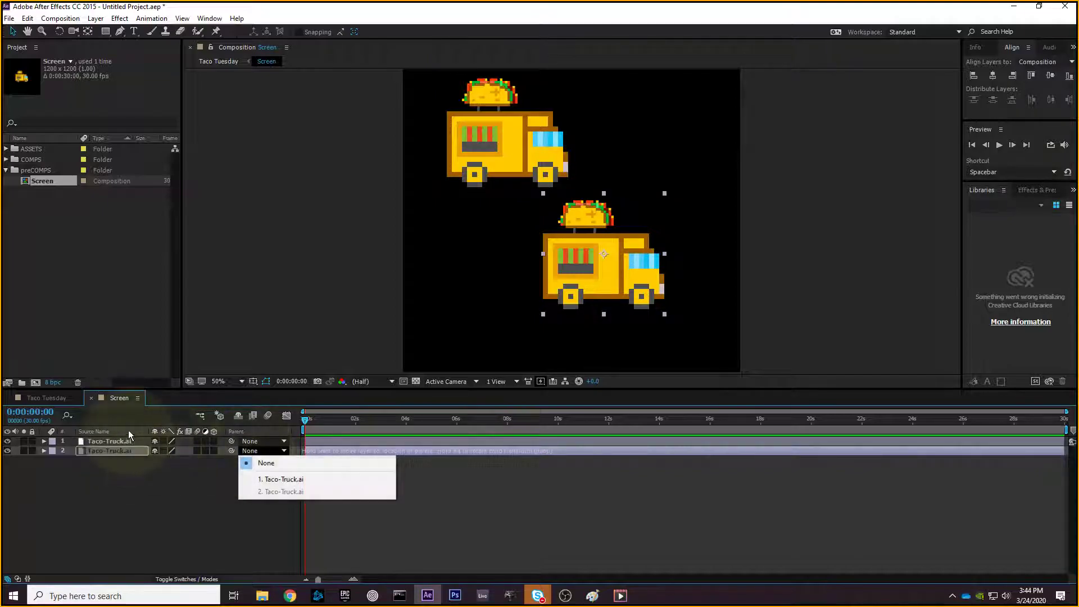
left_click(222, 474)
left_click(251, 451)
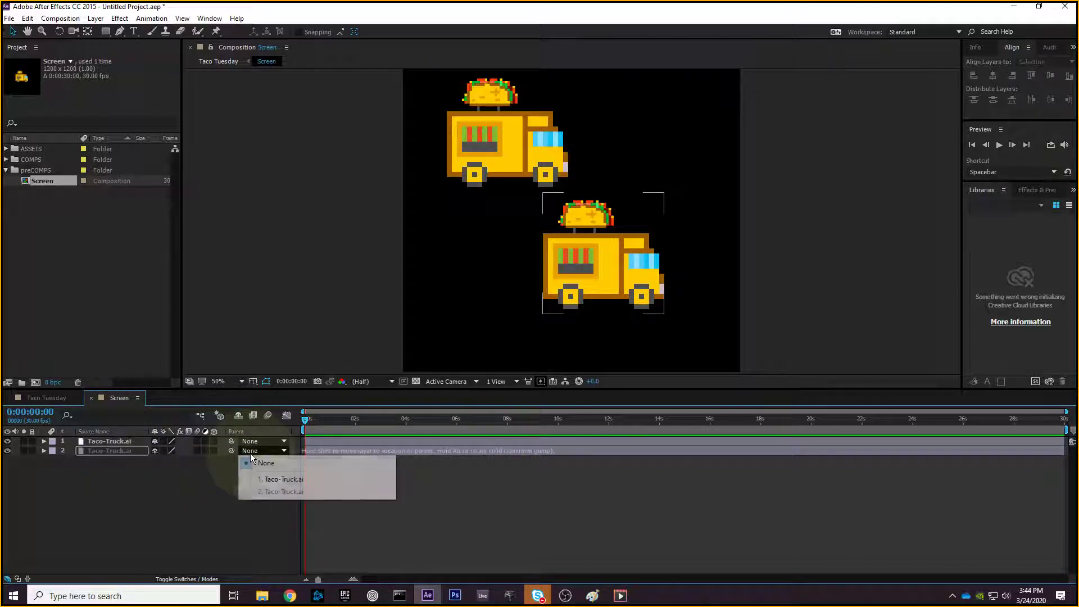
left_click(281, 479)
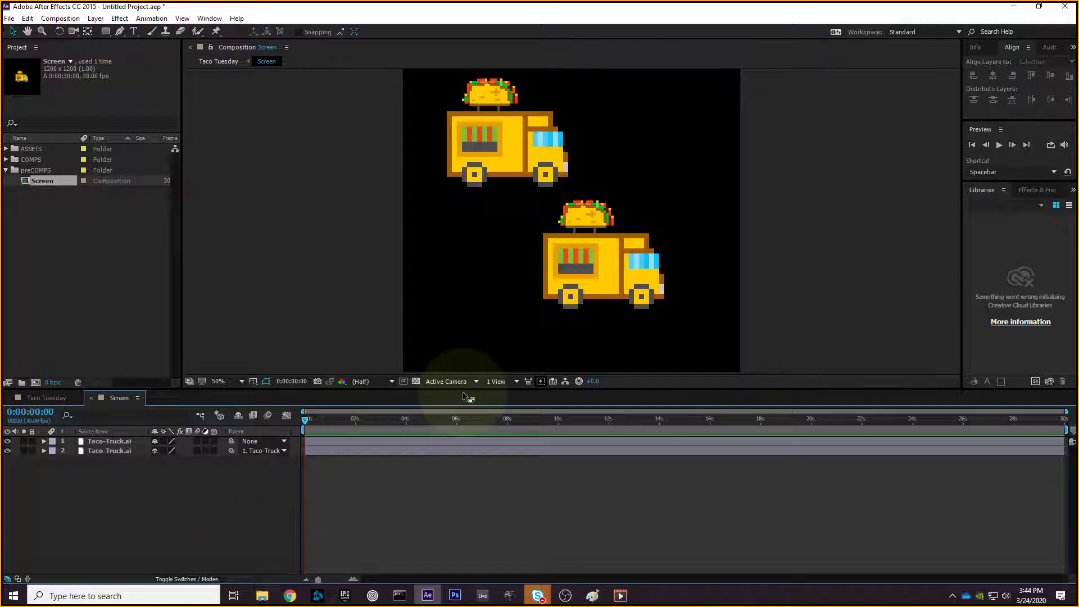
- Expand layer 1's Transform and scrub the parent truck's Scale and position
mouse_move(489, 152)
left_mouse_down()
mouse_move(505, 162)
mouse_move(483, 159)
left_mouse_up()
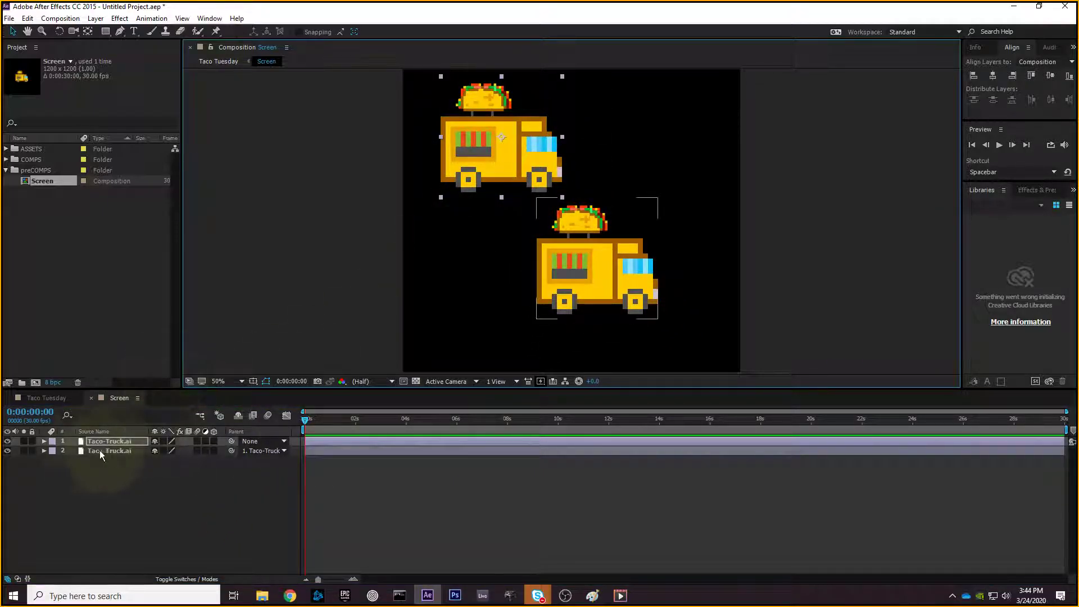
left_click(43, 441)
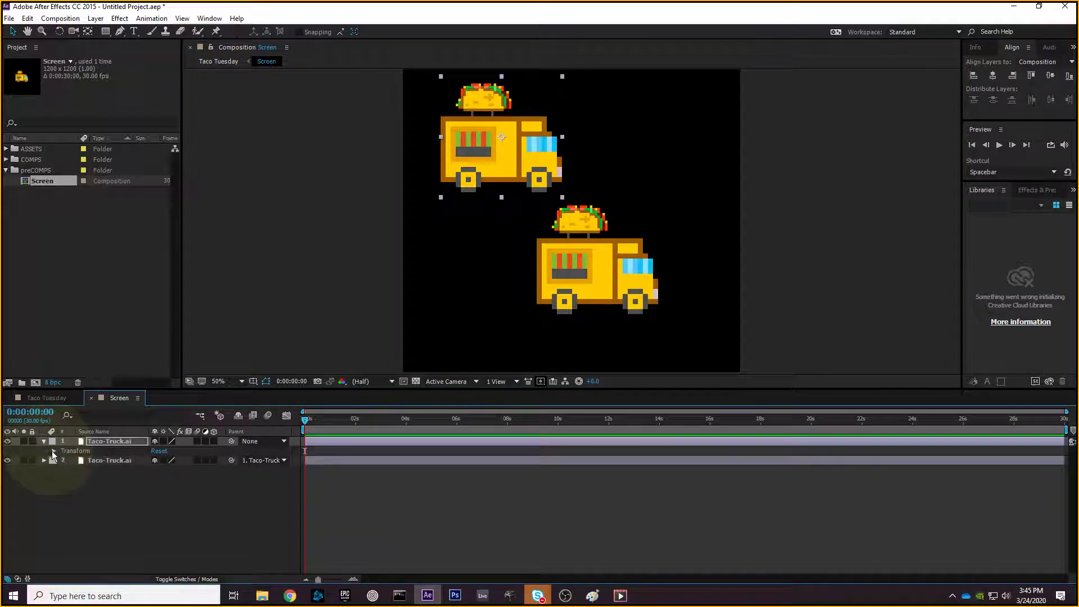
left_click(53, 451)
mouse_move(191, 479)
left_mouse_down()
mouse_move(167, 484)
mouse_move(212, 543)
mouse_move(164, 483)
mouse_move(208, 478)
mouse_move(183, 490)
mouse_move(214, 475)
mouse_move(163, 500)
mouse_move(197, 497)
left_mouse_up()
left_click_drag(464, 139, 502, 137)
left_click_drag(179, 476, 203, 486)
- Expand the child truck's Transform and scrub its Scale down to a small size
left_click(48, 507)
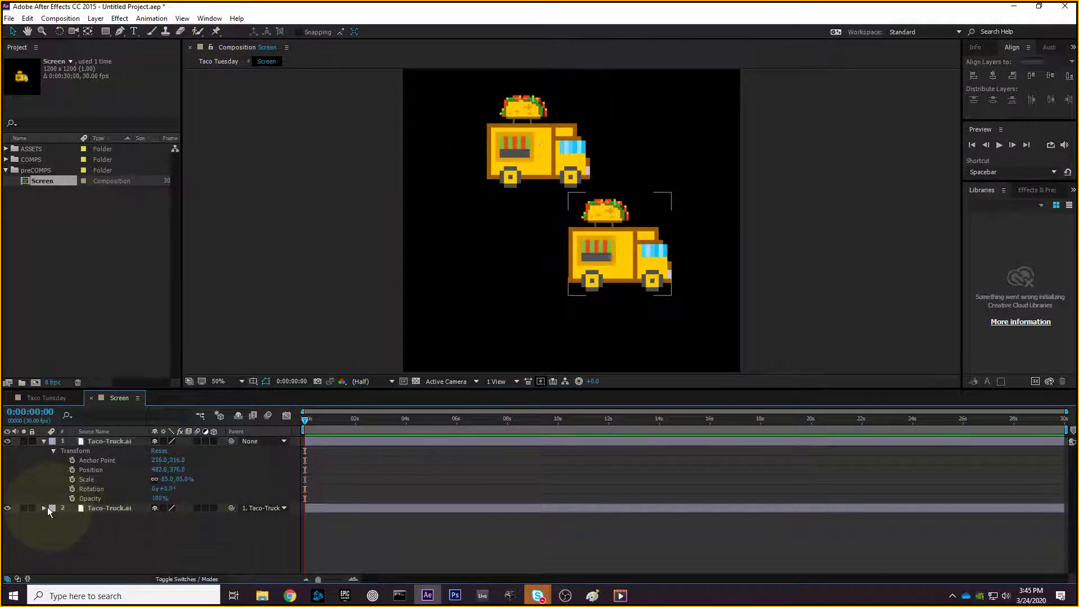
left_click(44, 507)
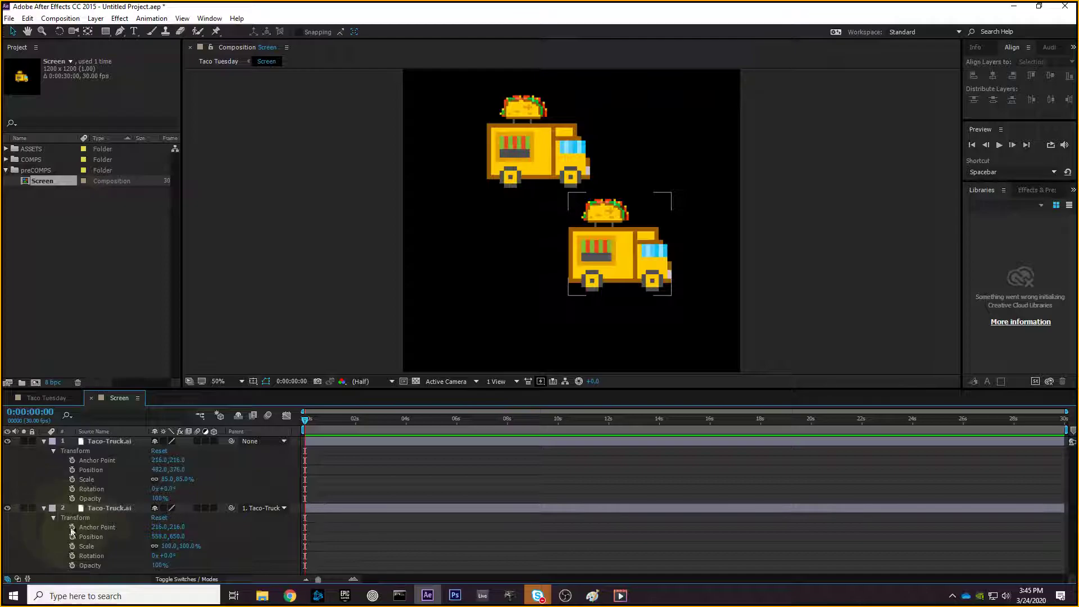
left_click(104, 548)
mouse_move(177, 470)
left_mouse_down()
mouse_move(163, 479)
mouse_move(235, 480)
mouse_move(189, 479)
left_mouse_up()
left_click(615, 282)
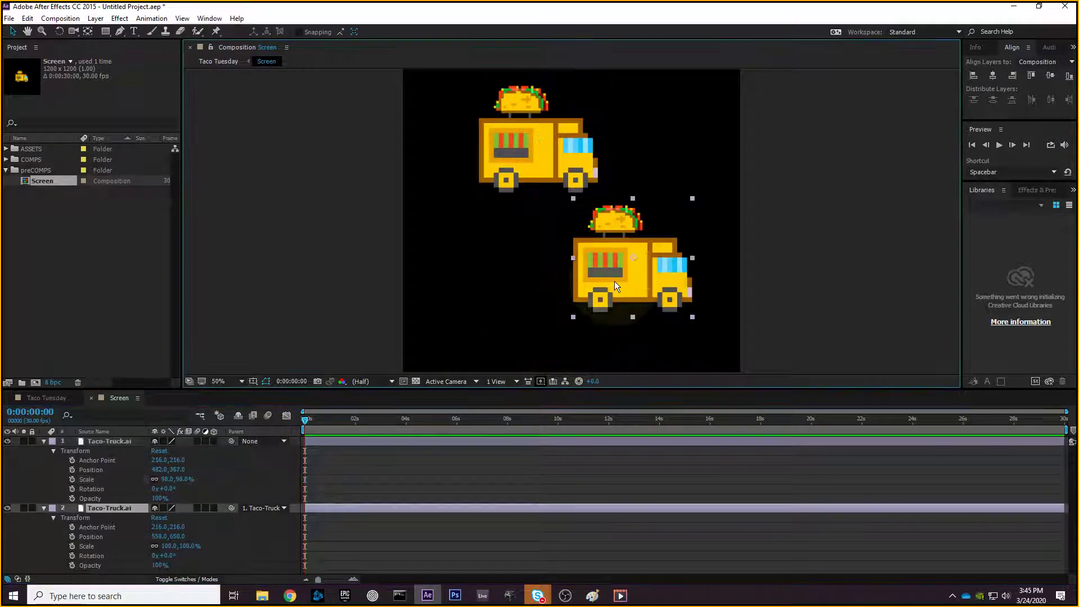
left_click_drag(169, 546, 133, 540)
- Set the parent truck's Position to about 482,406 and Scale near 102%
left_click(181, 468)
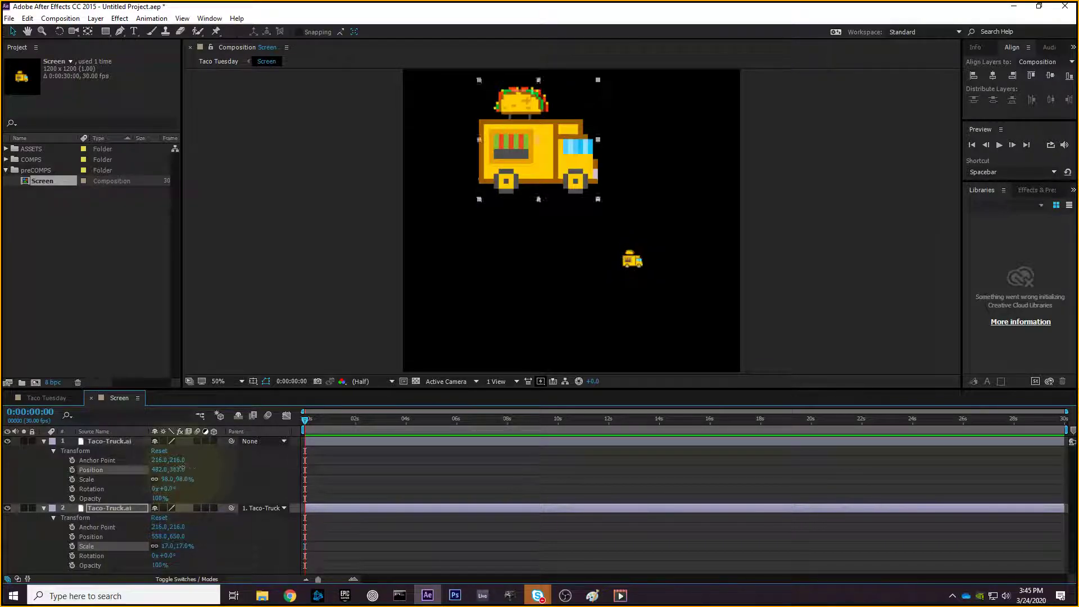
left_click_drag(181, 468, 204, 464)
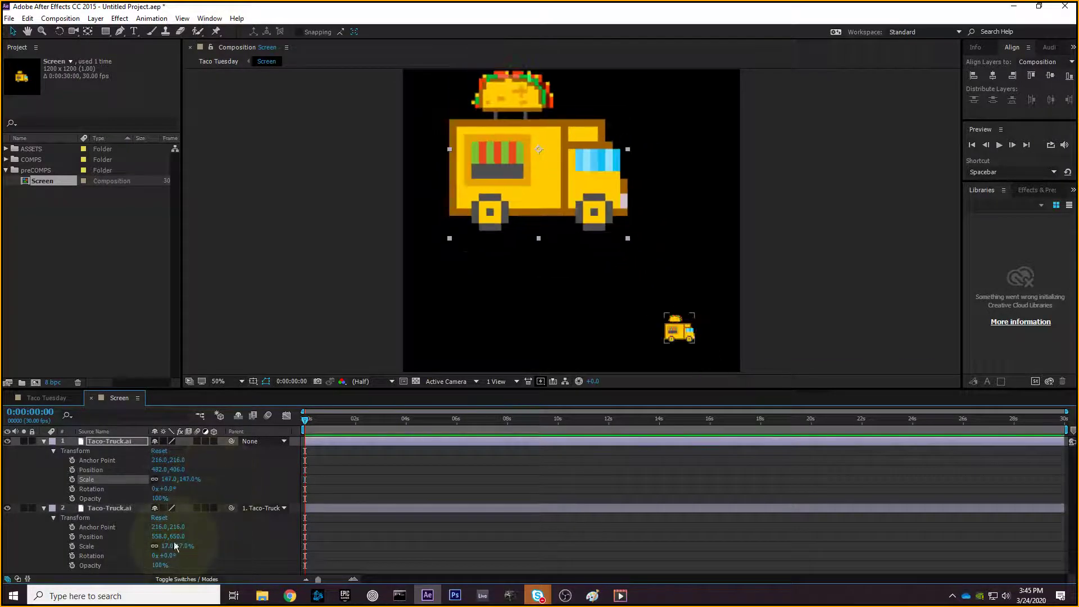
left_click_drag(169, 479, 126, 487)
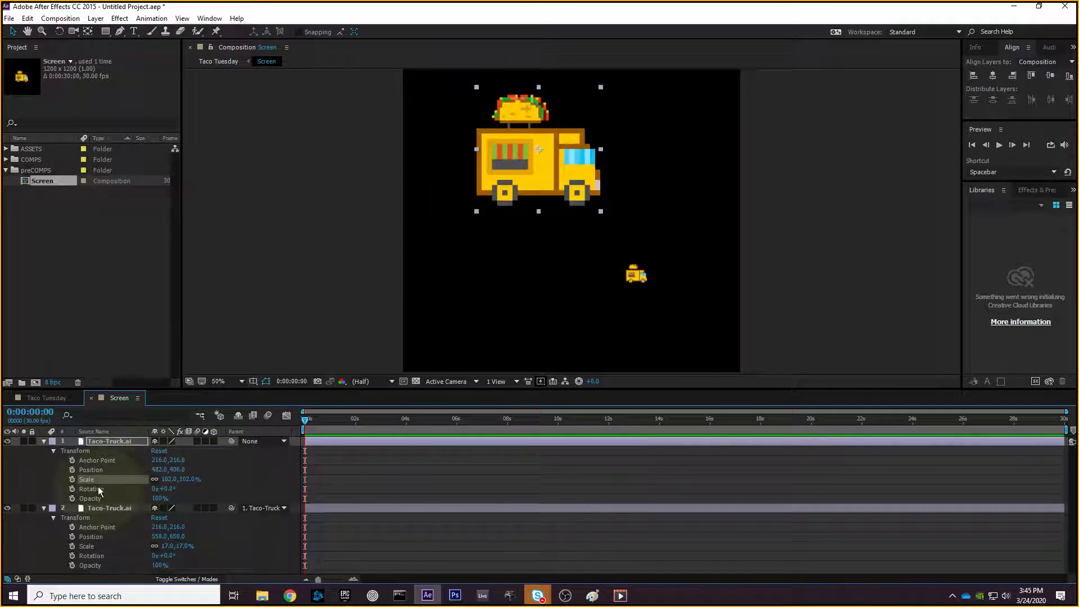
left_click(103, 462)
left_click(105, 489)
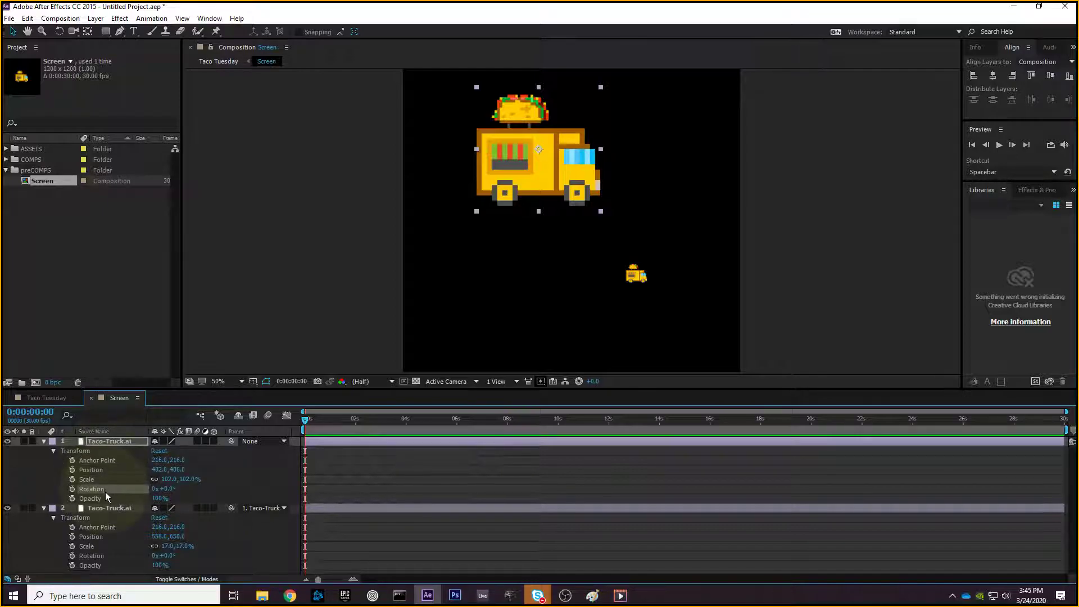
left_click(107, 497)
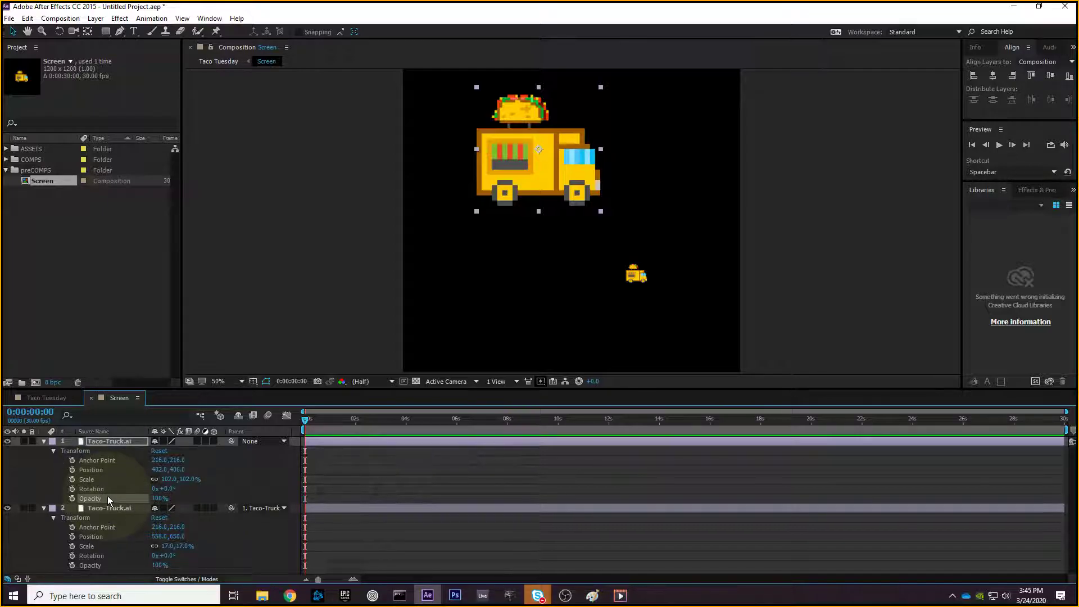
left_click(106, 471)
left_click(105, 499)
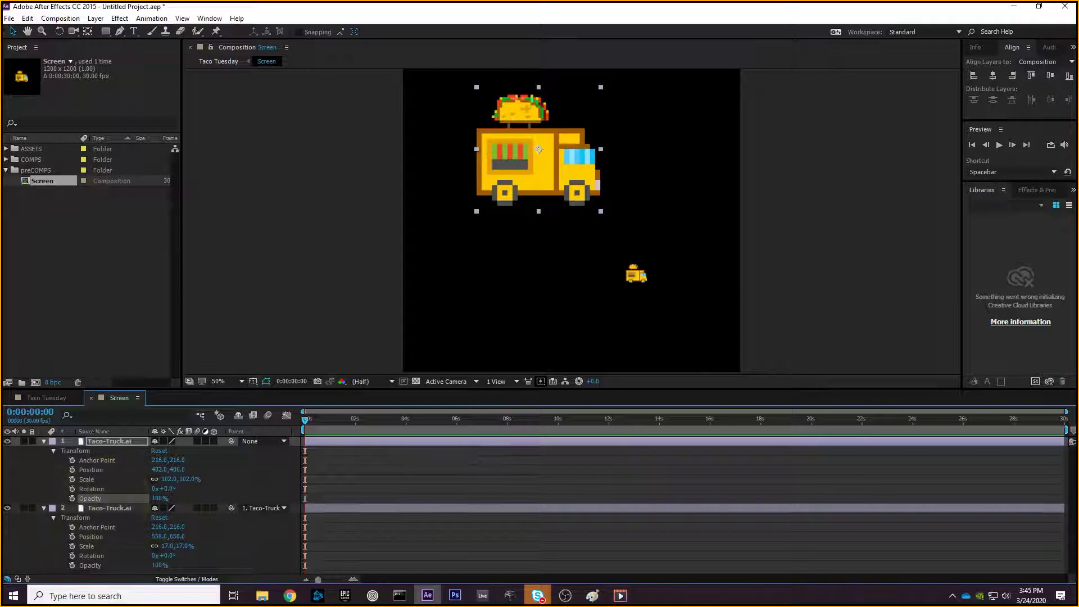
key("alt+Tab")
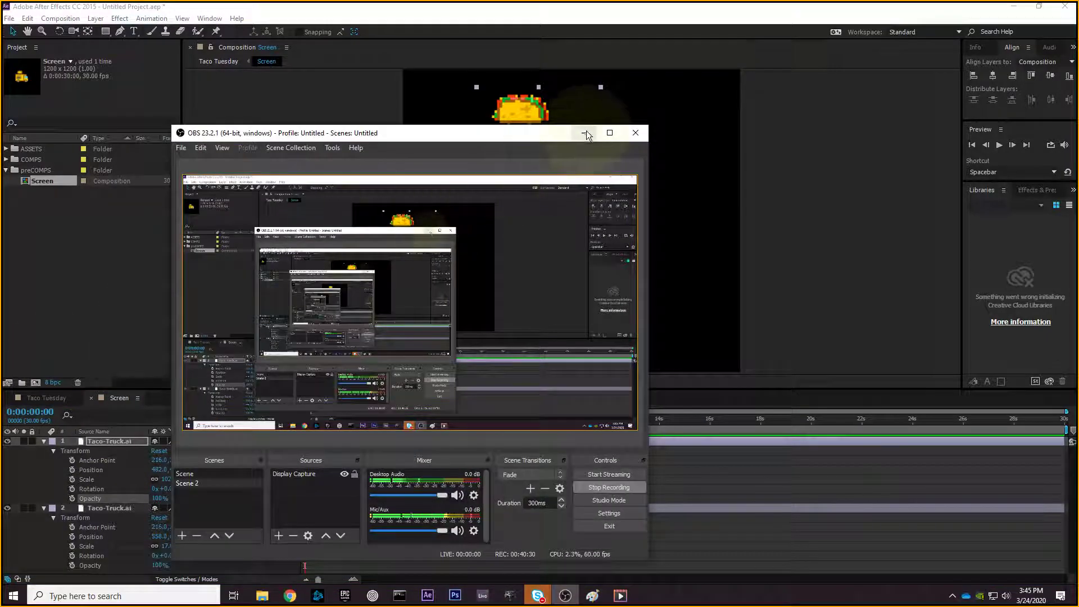
left_click(584, 133)
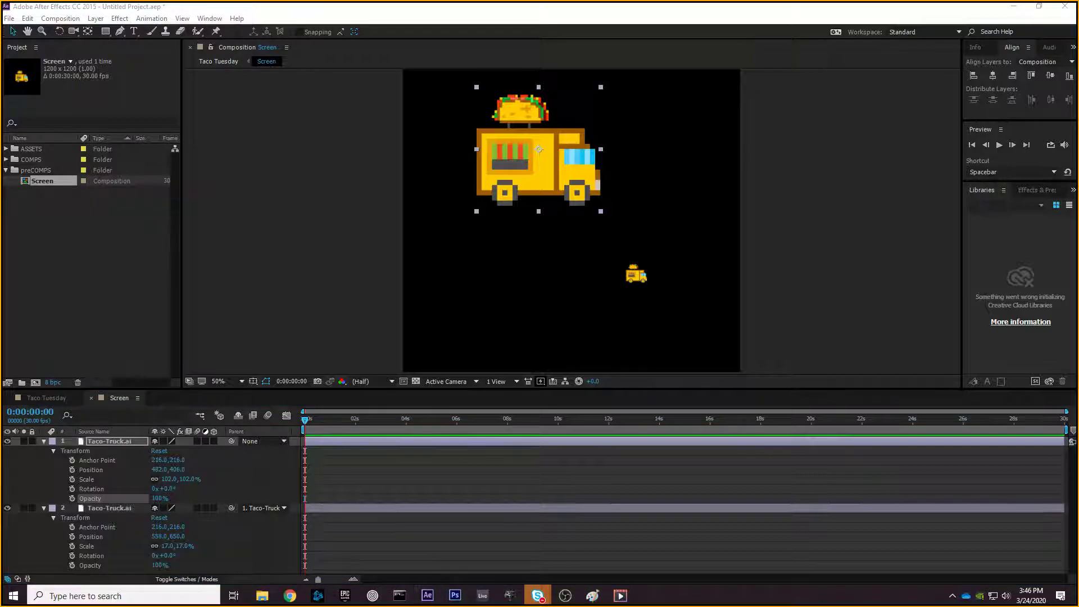